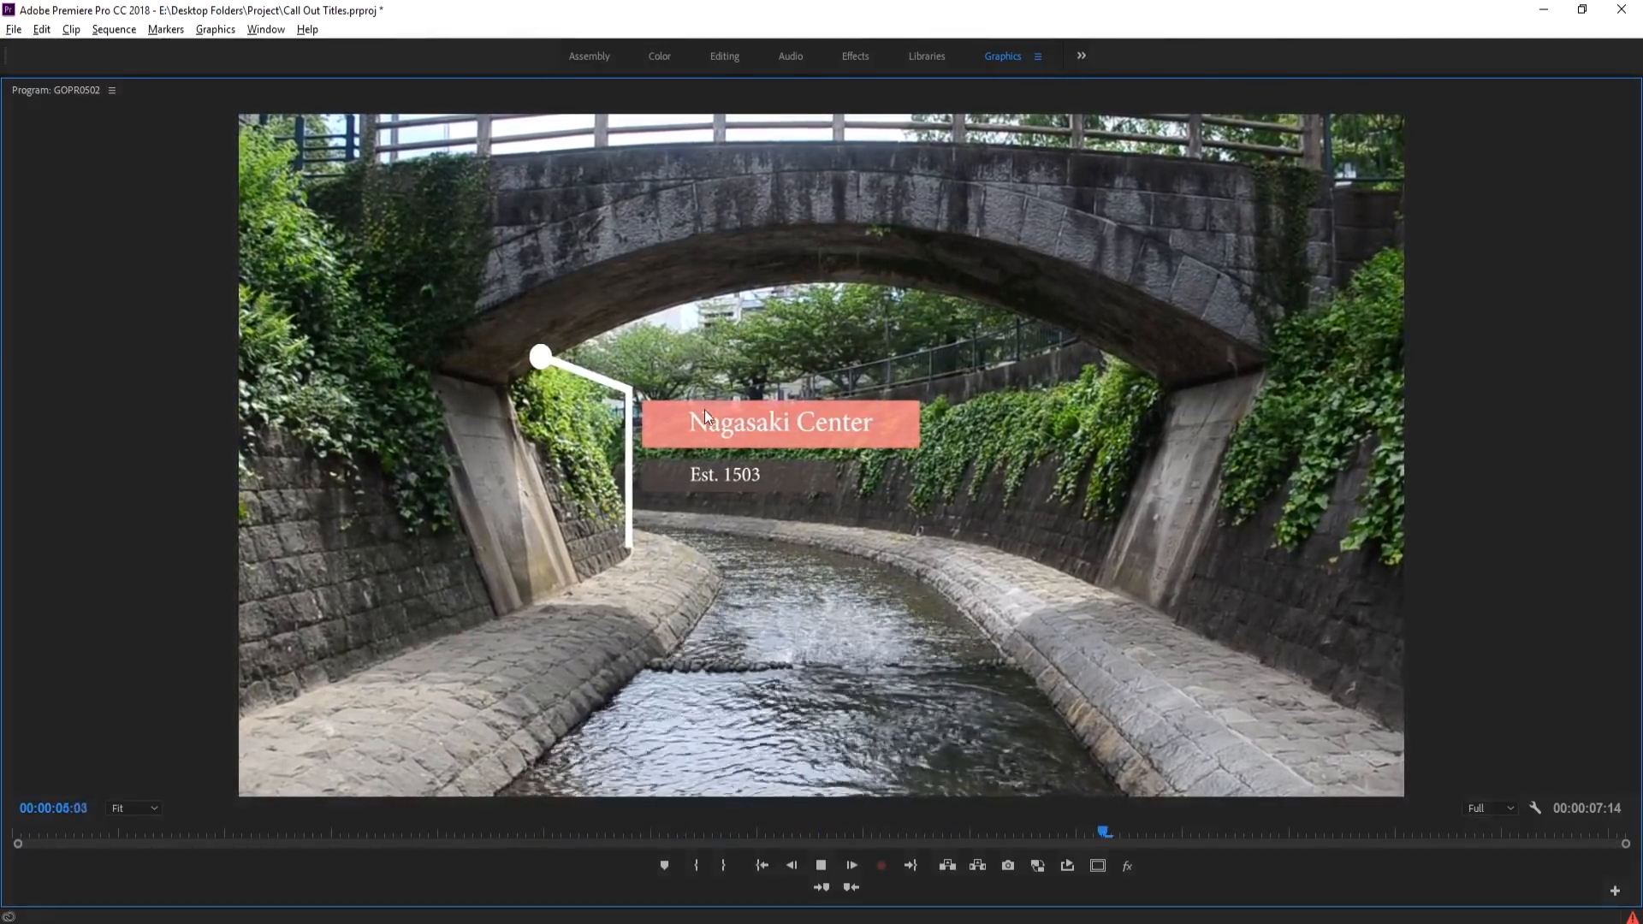
- Review the finished call-out title animation over the bridge footage, playing and scrubbing it enlarged and in the timeline
key("space")
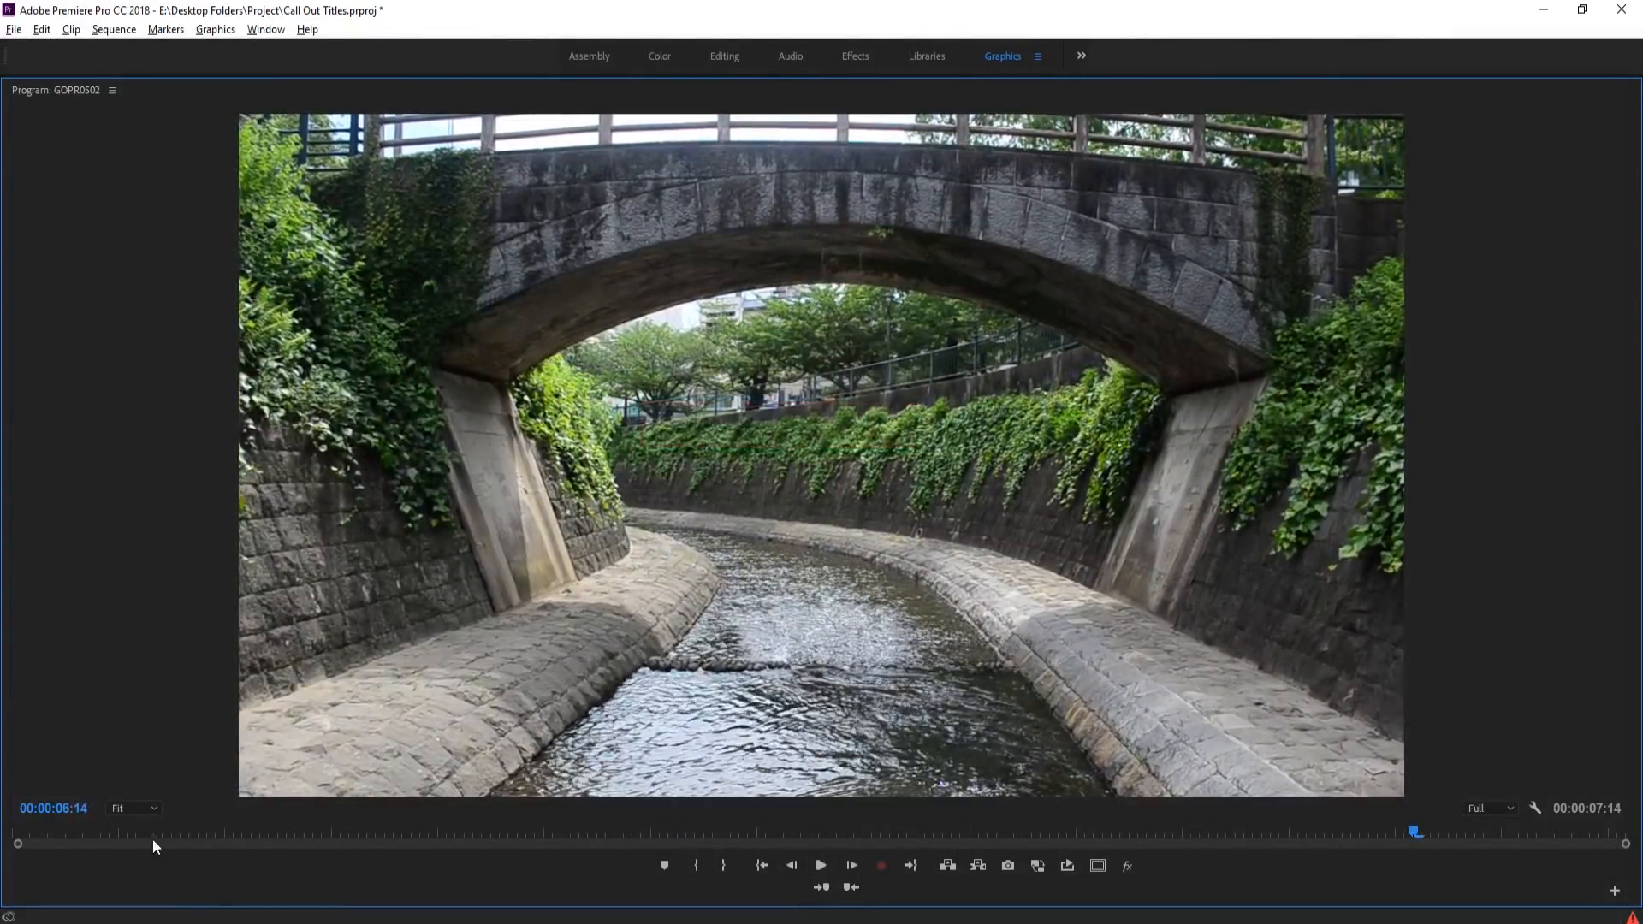
left_click_drag(153, 845, 343, 827)
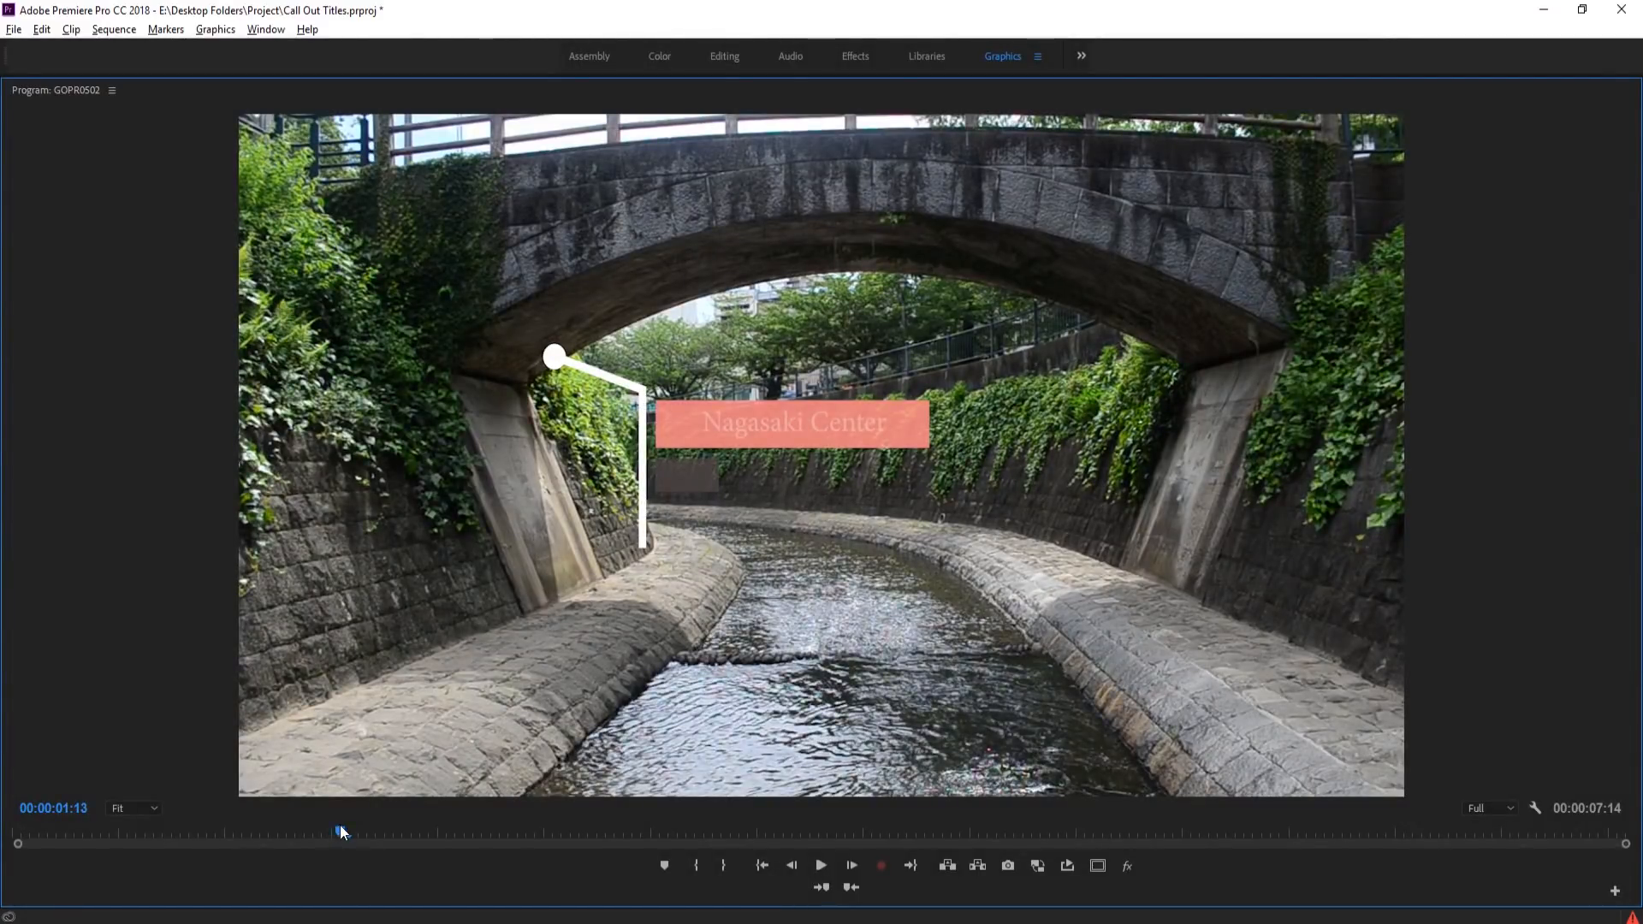
left_click_drag(341, 830, 475, 832)
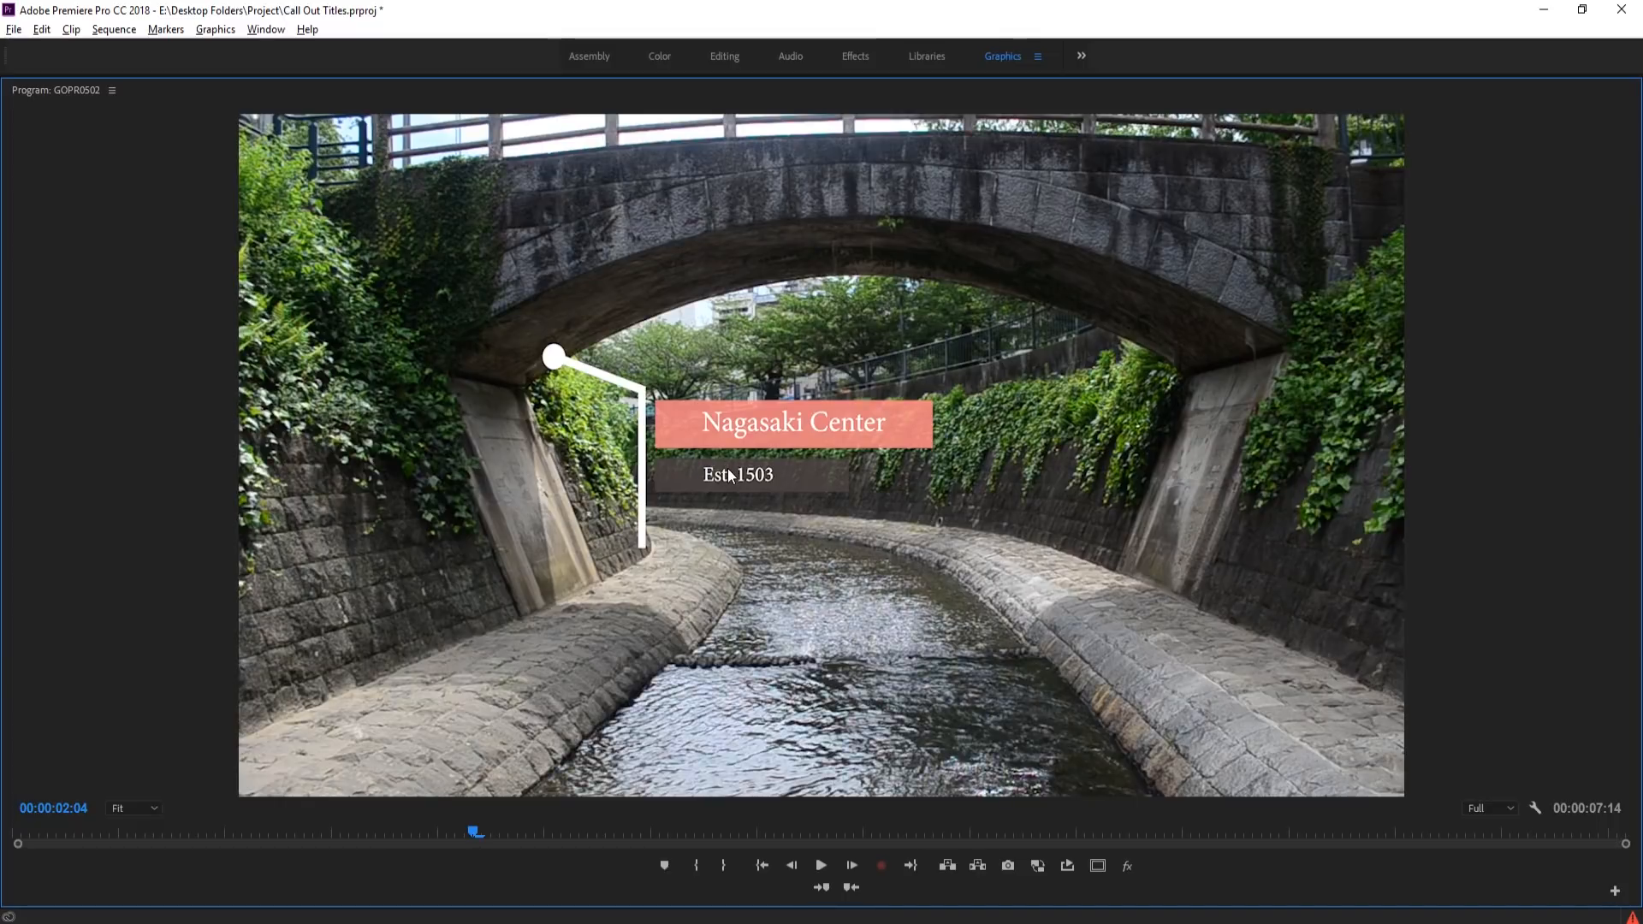
key("grave")
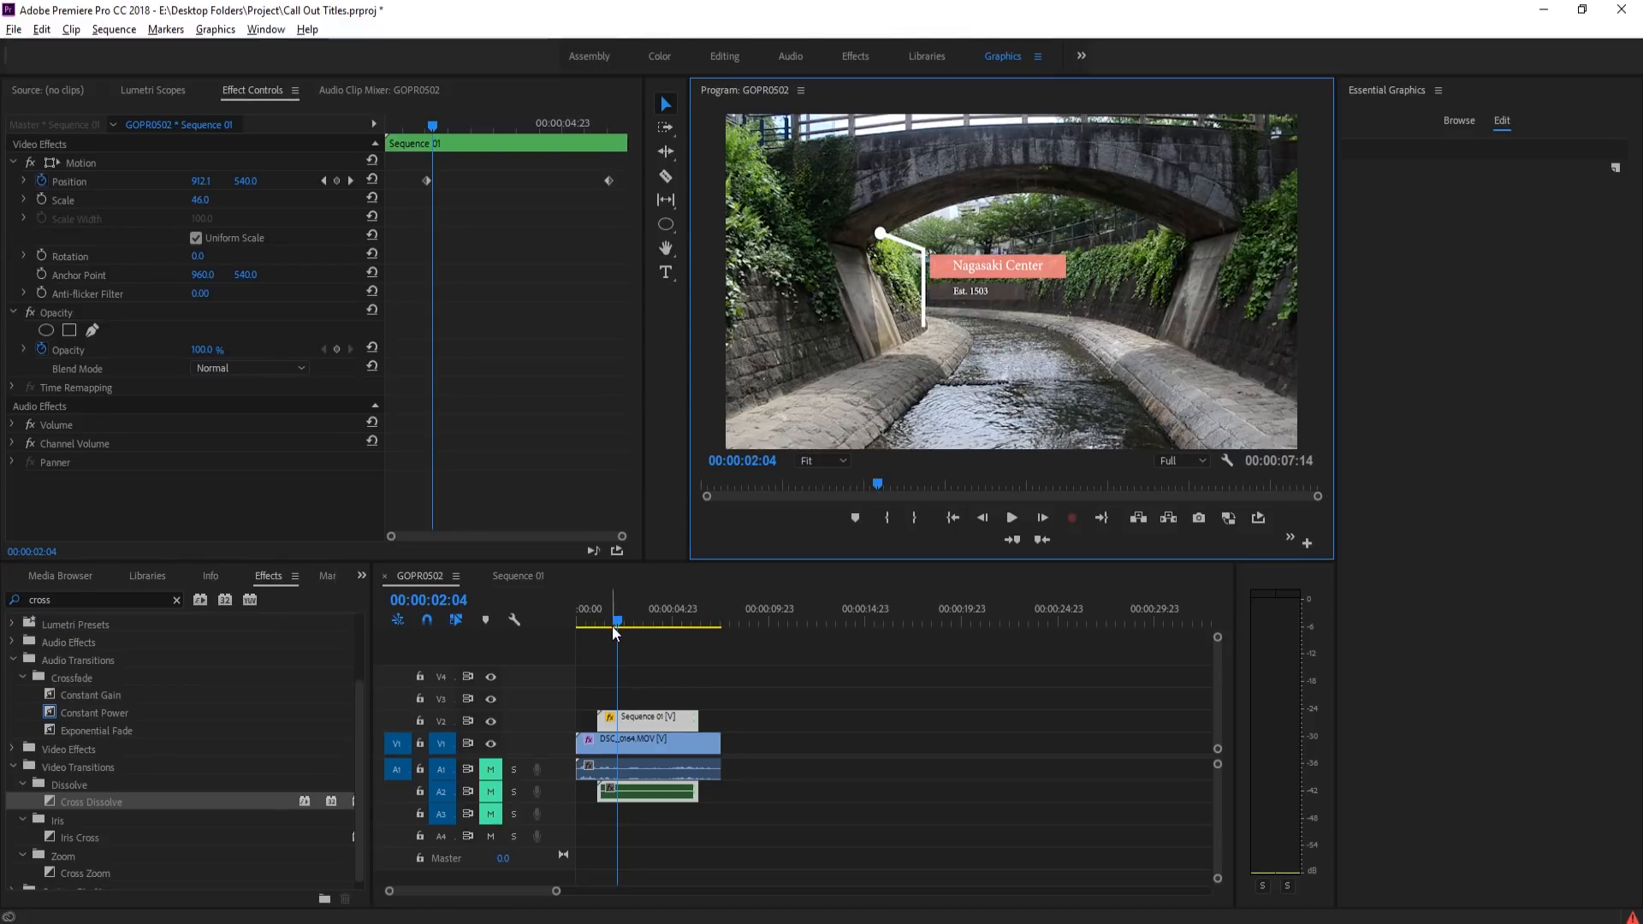
left_click_drag(620, 624, 666, 627)
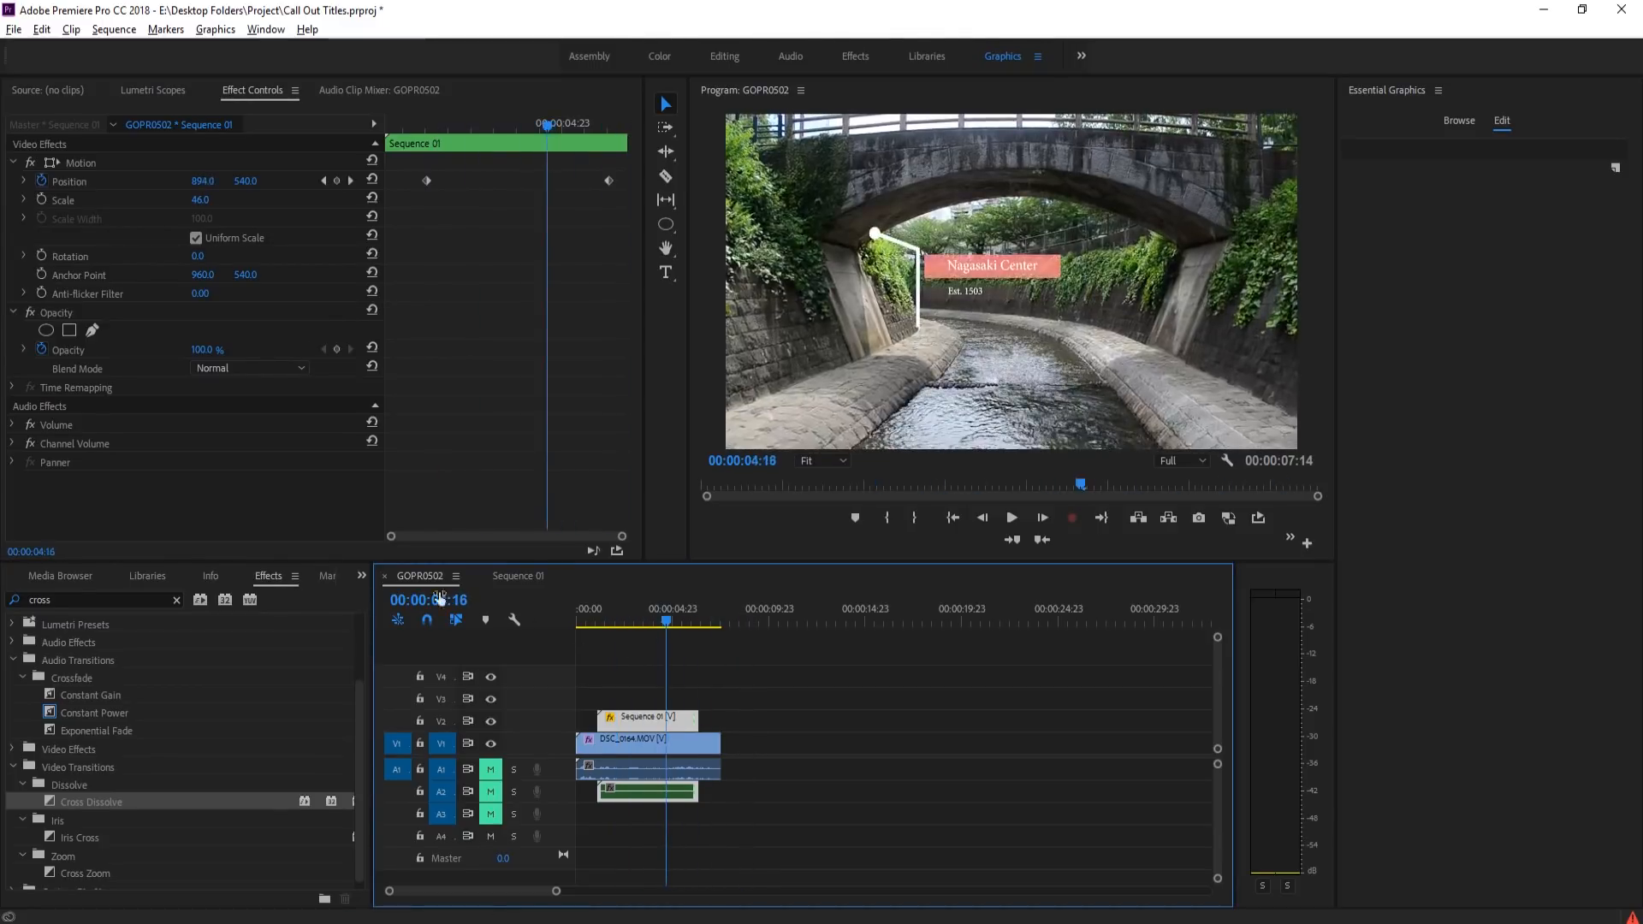
- Close both open sequences and create a new sequence named Pop out with the ARRI 1080p 23.976 preset
left_click(385, 577)
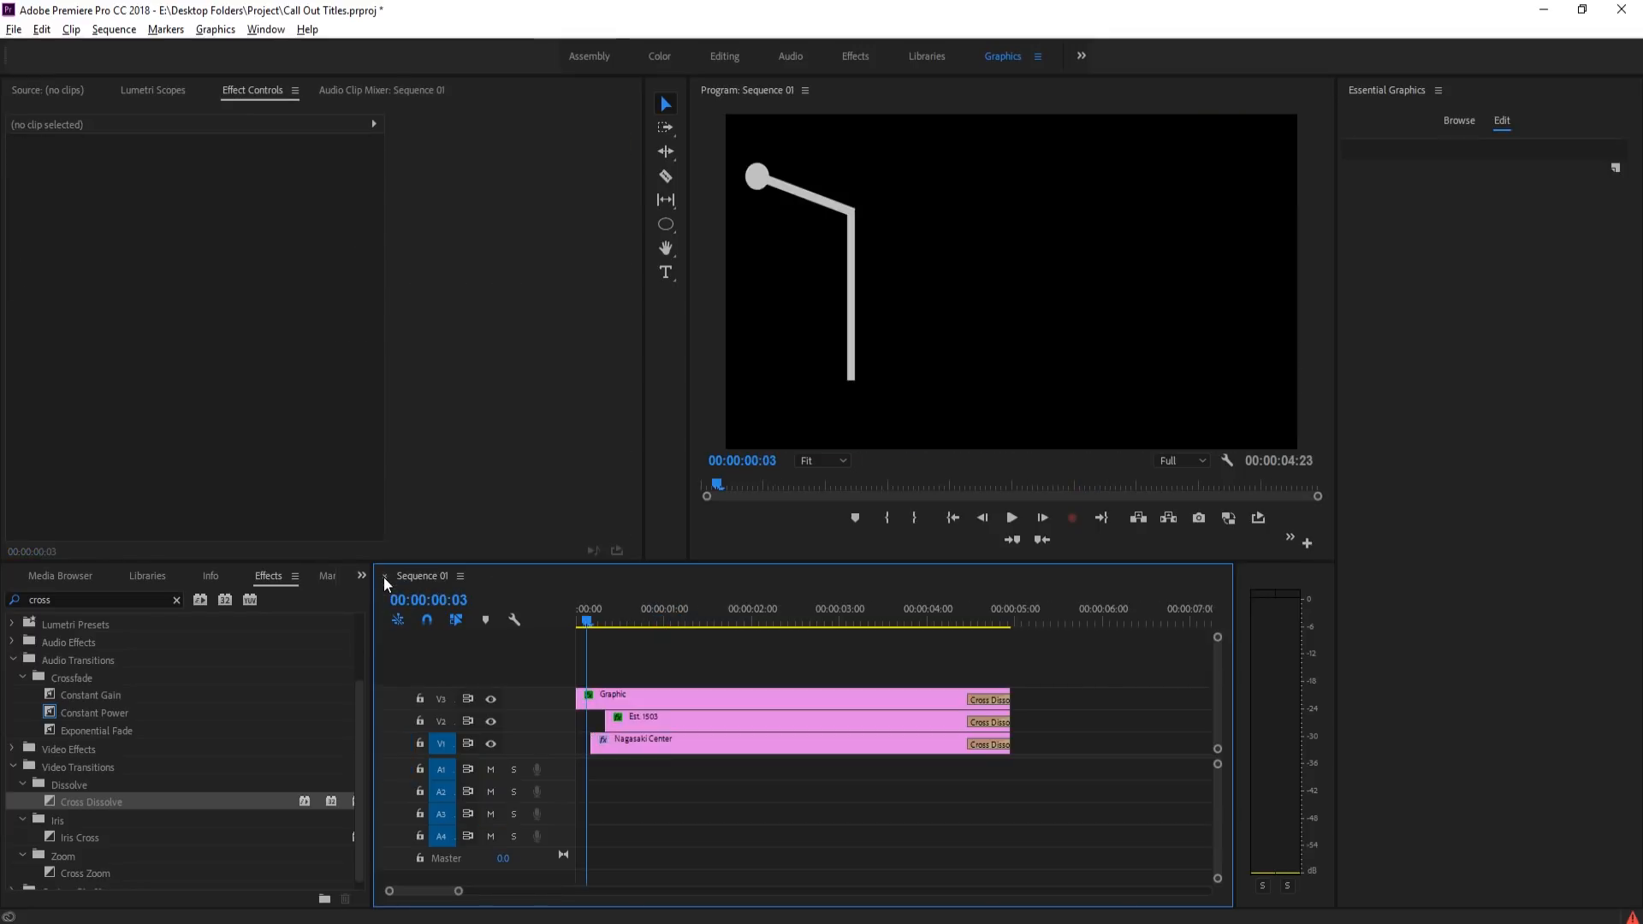
left_click(385, 576)
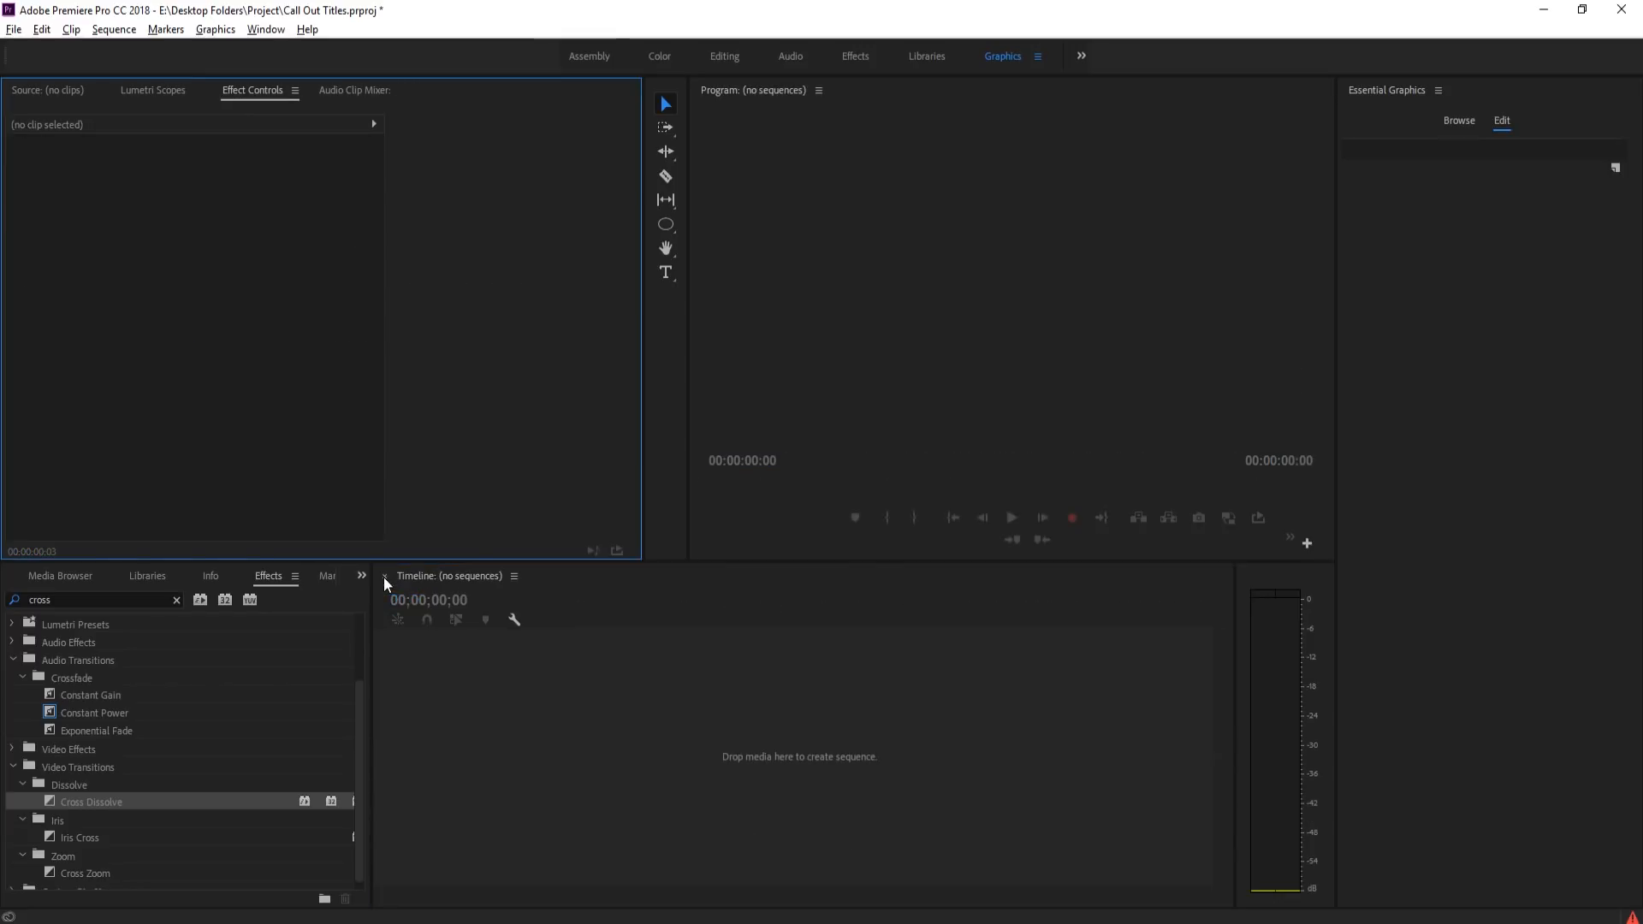
left_click(14, 29)
mouse_move(171, 50)
left_click(345, 91)
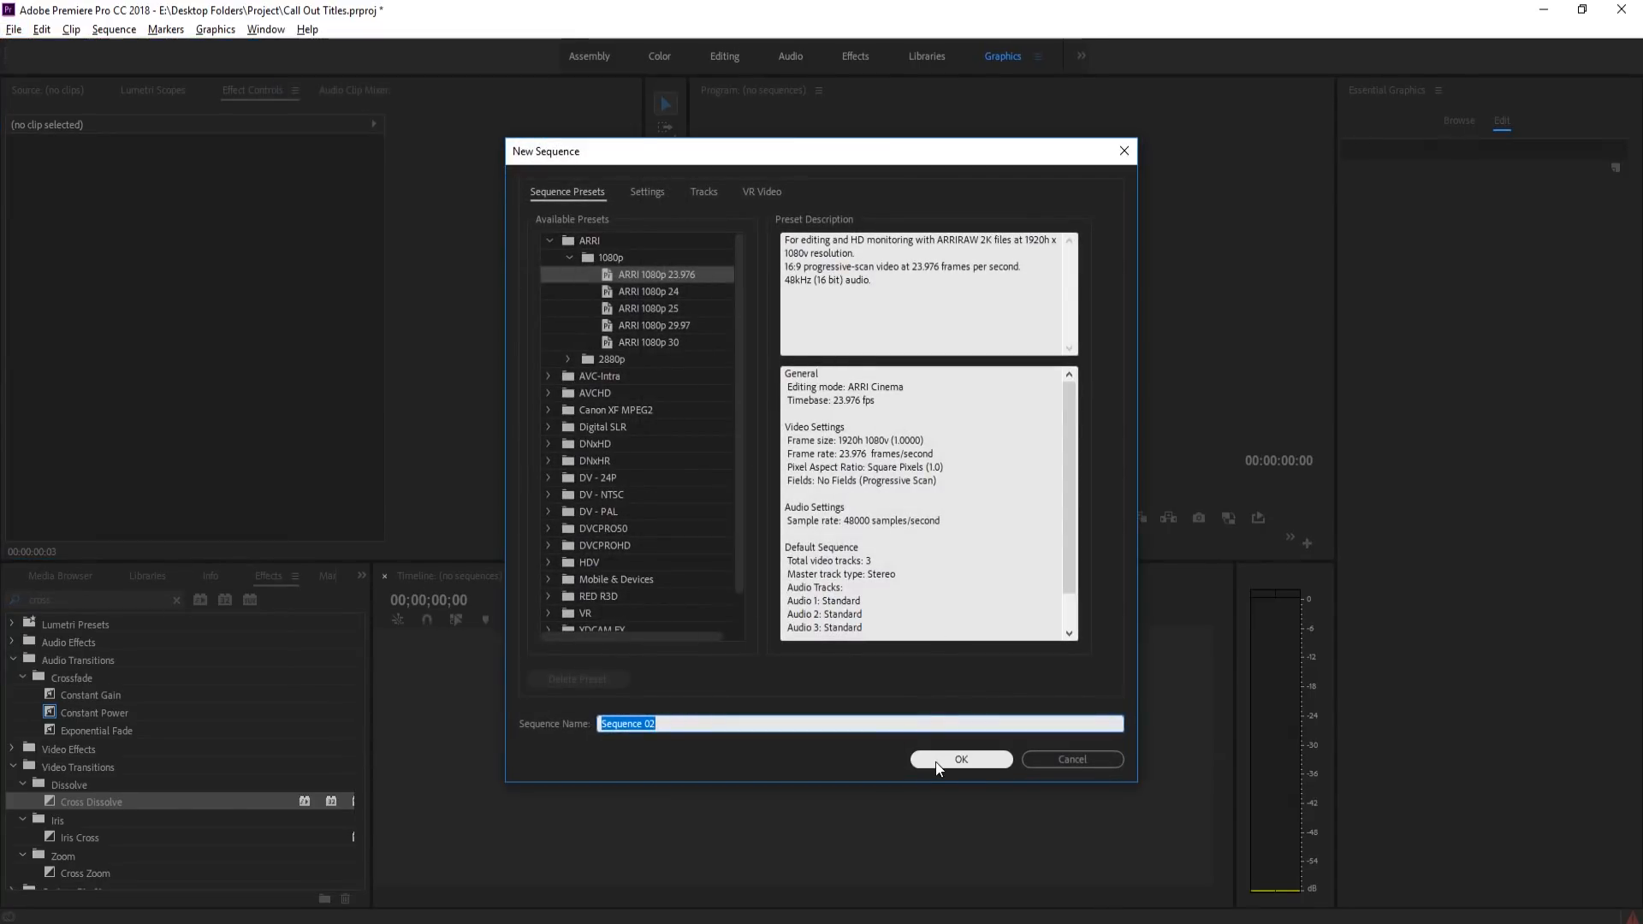
type("Pop out")
left_click(998, 761)
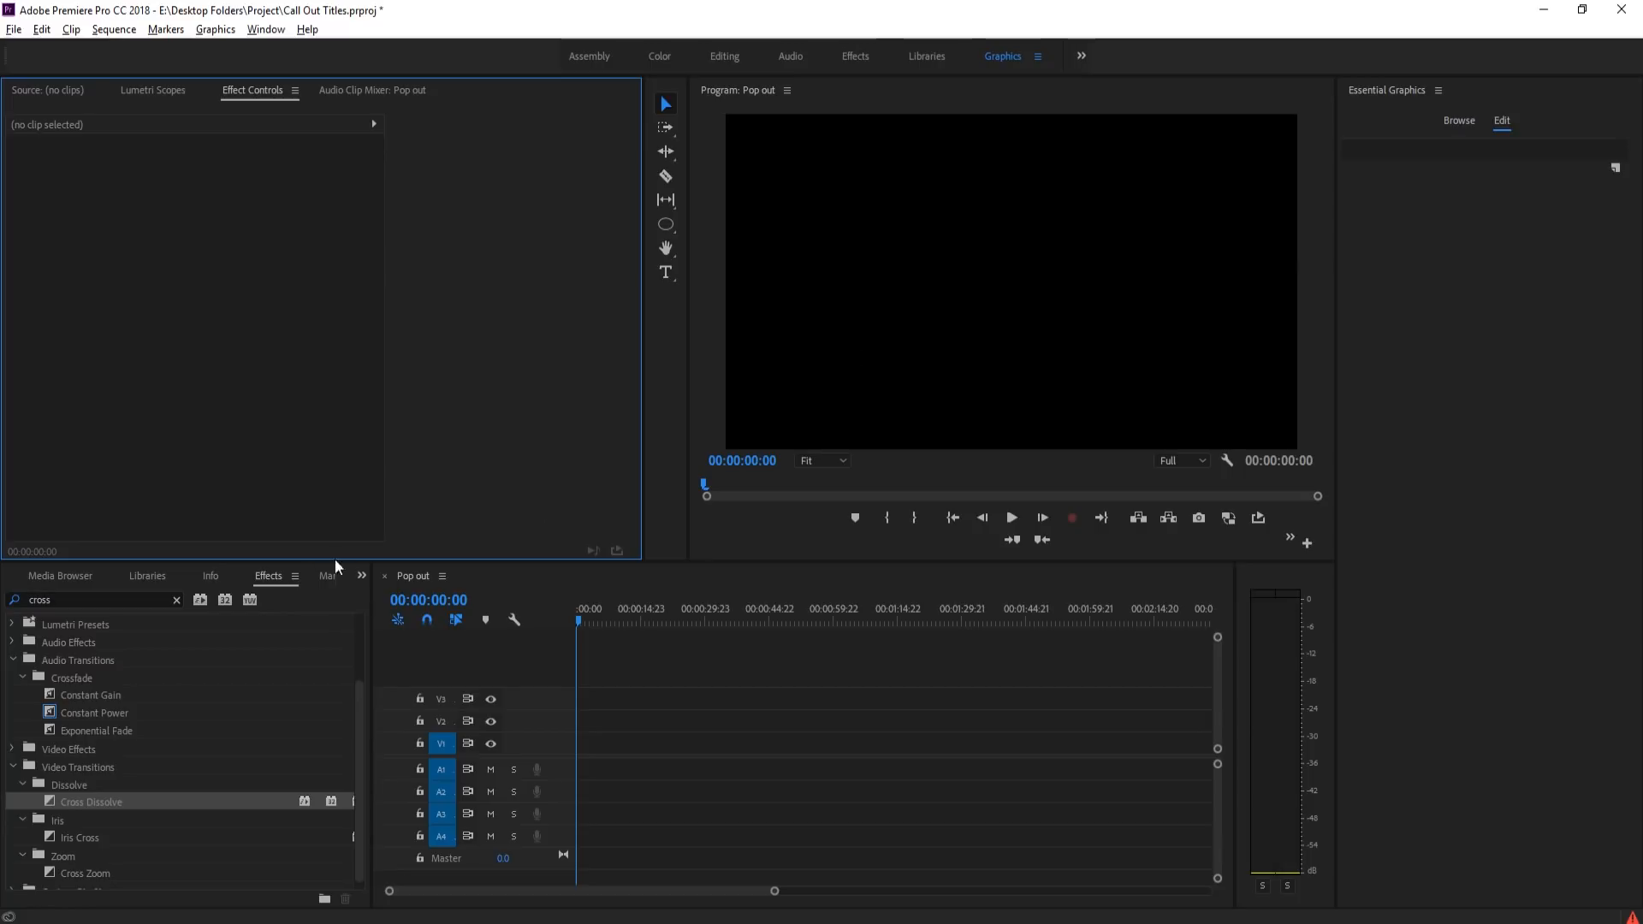
- Draw a wide, flat rectangle slightly above the middle of the frame with the Rectangle tool
left_click(68, 576)
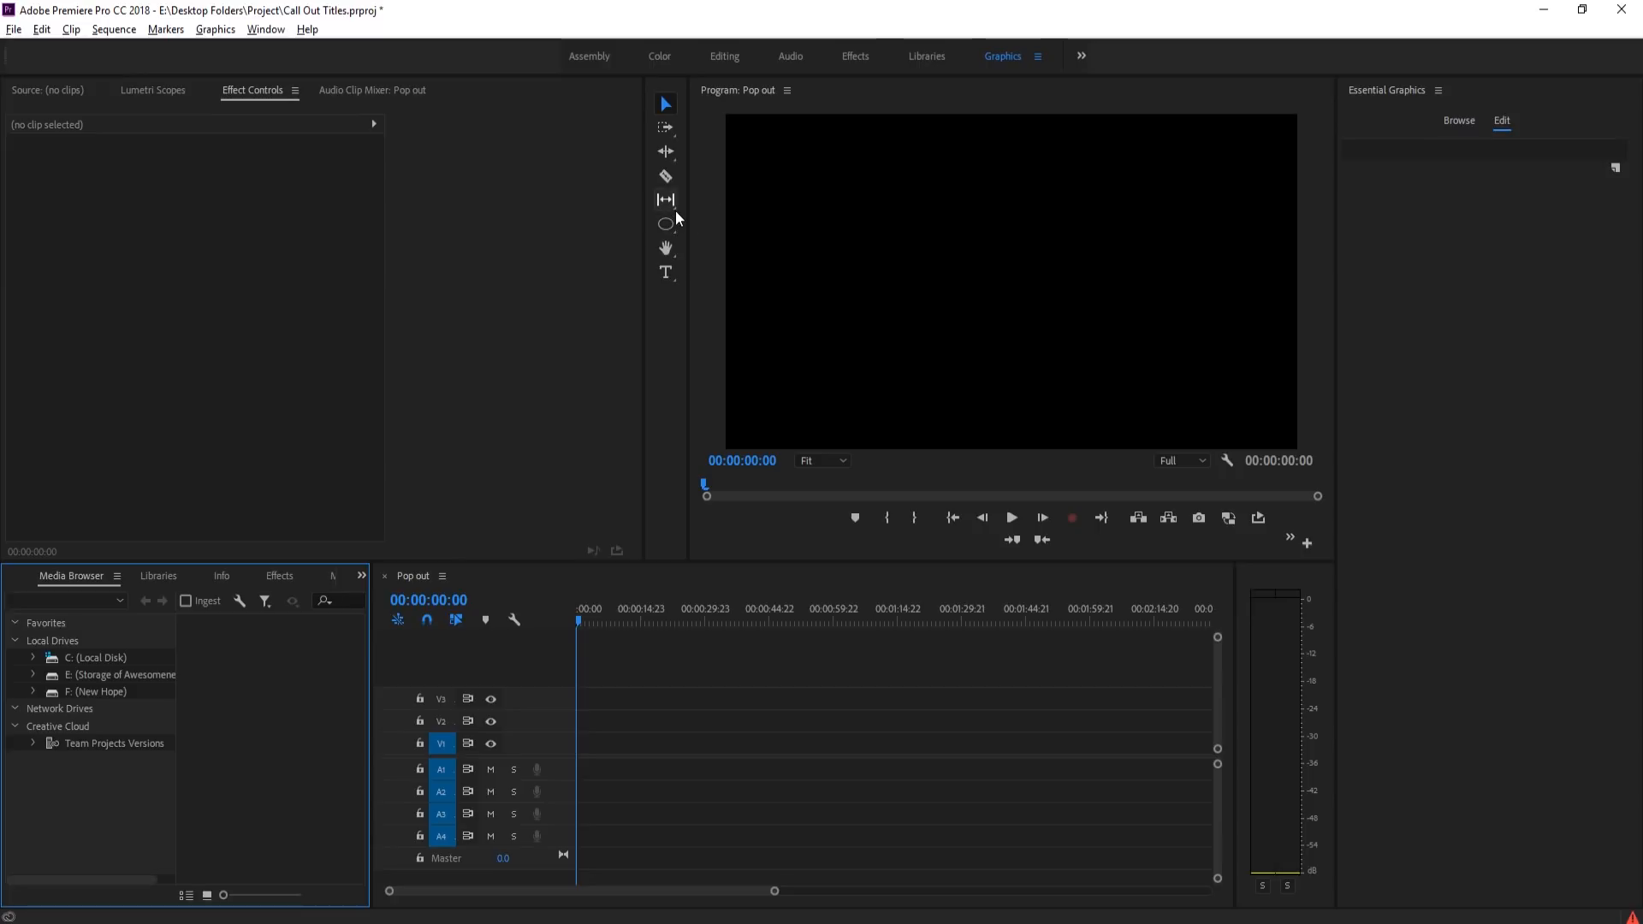
left_click_drag(667, 223, 710, 231)
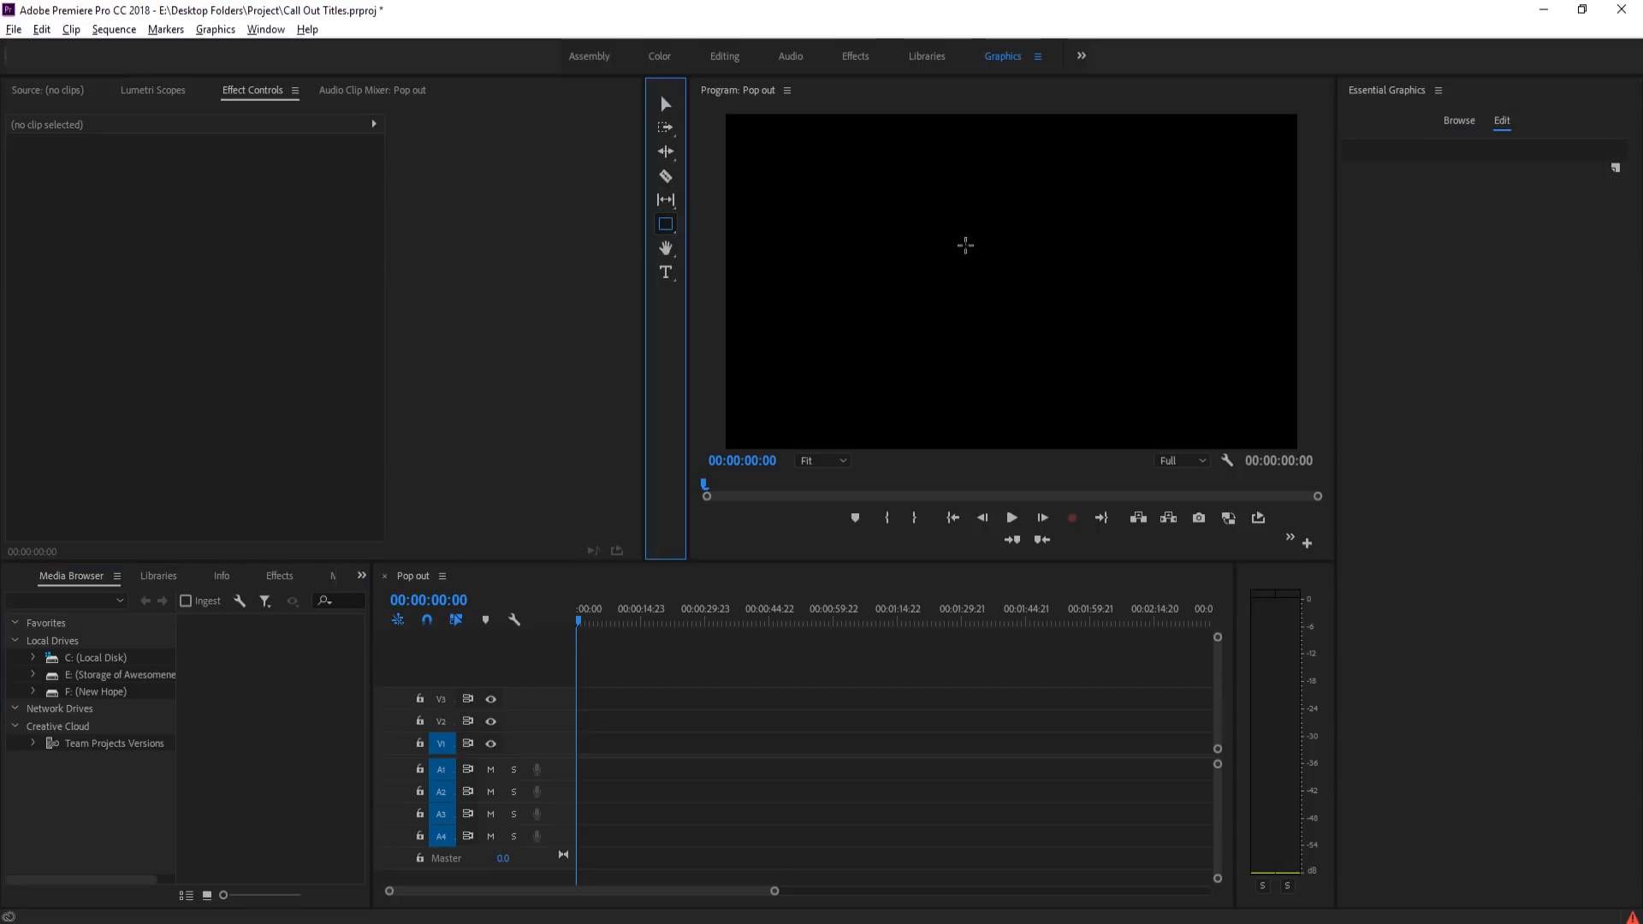
mouse_move(884, 228)
left_mouse_down()
mouse_move(1096, 283)
mouse_move(1164, 276)
left_mouse_up()
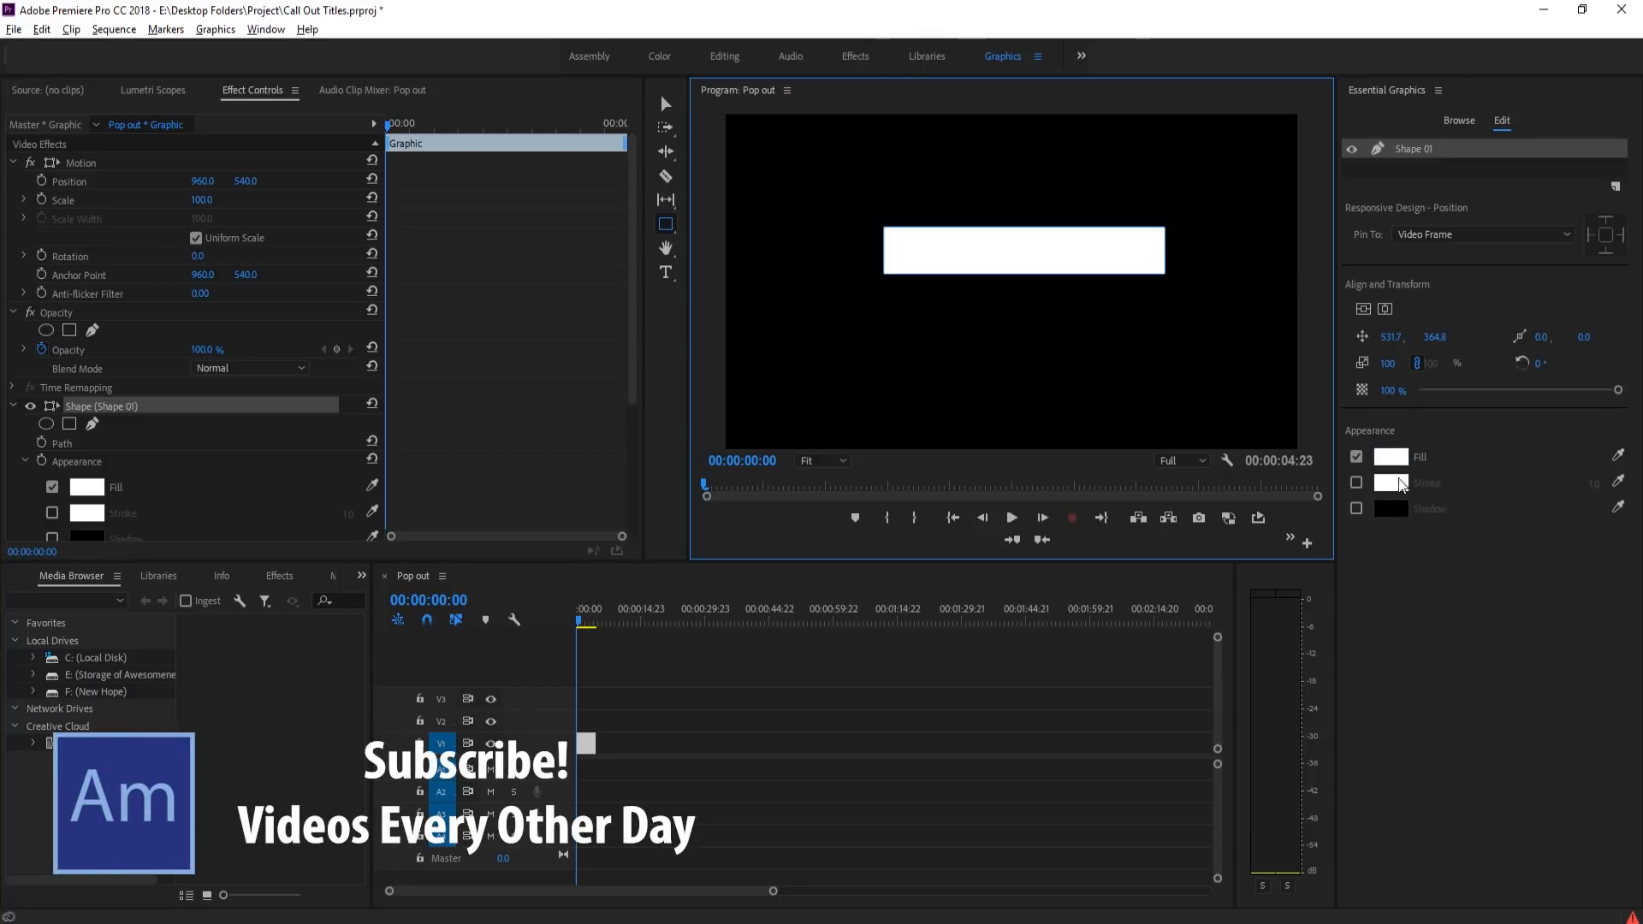
- Change the rectangle's fill colour to light blue
left_click(1391, 457)
left_click_drag(884, 350, 727, 379)
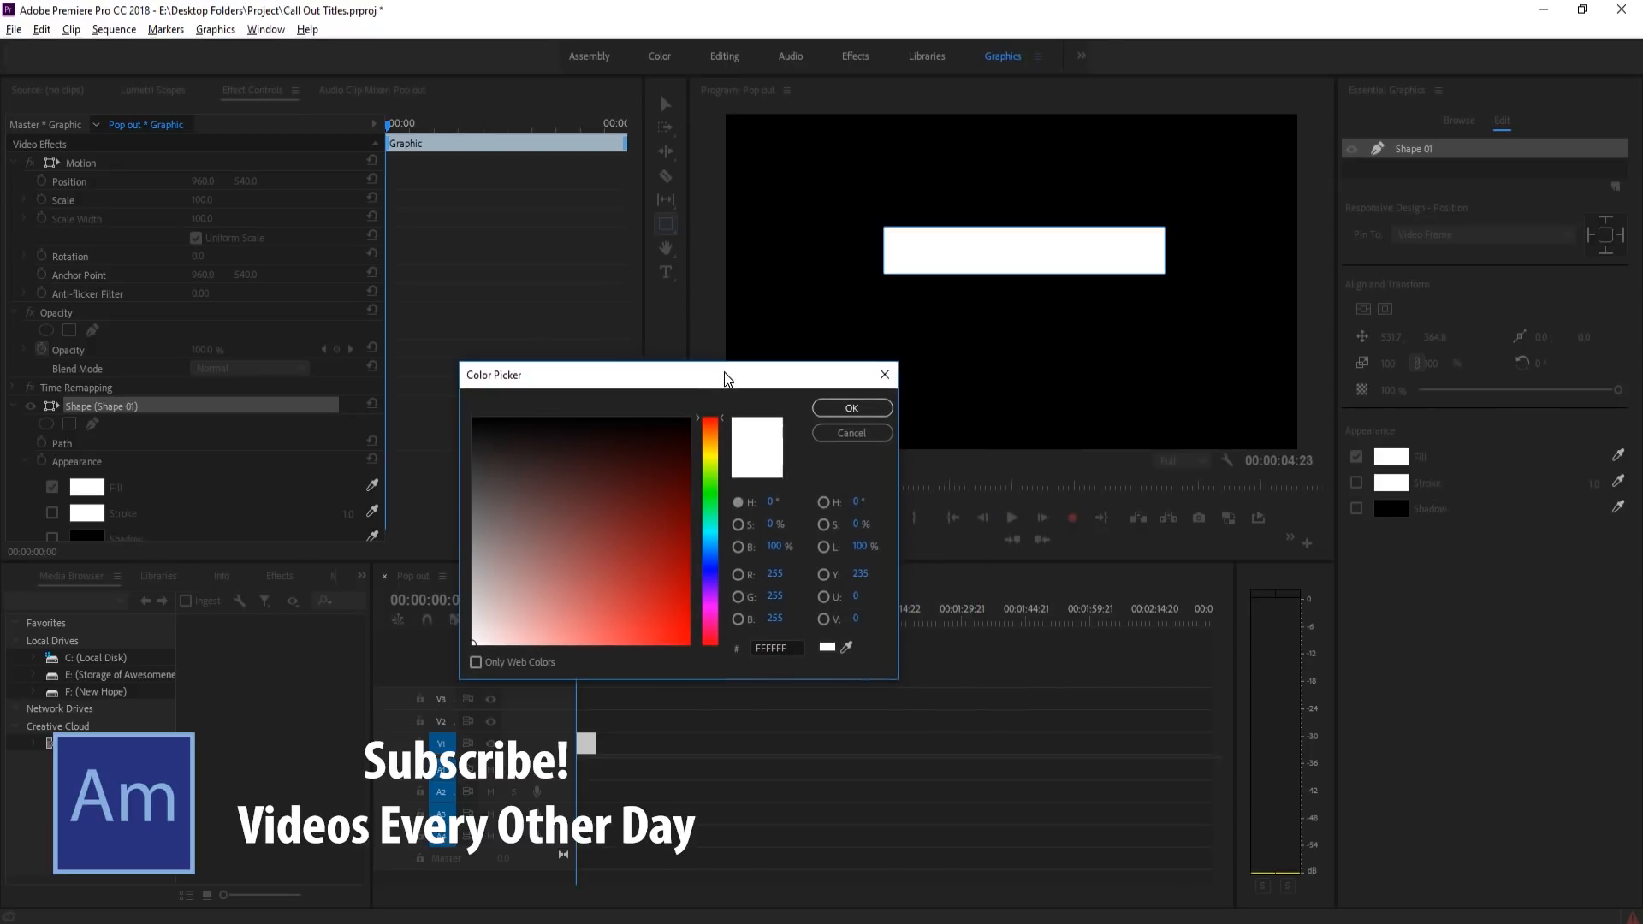
left_click_drag(711, 540, 629, 644)
left_click_drag(704, 571, 706, 544)
left_click(851, 408)
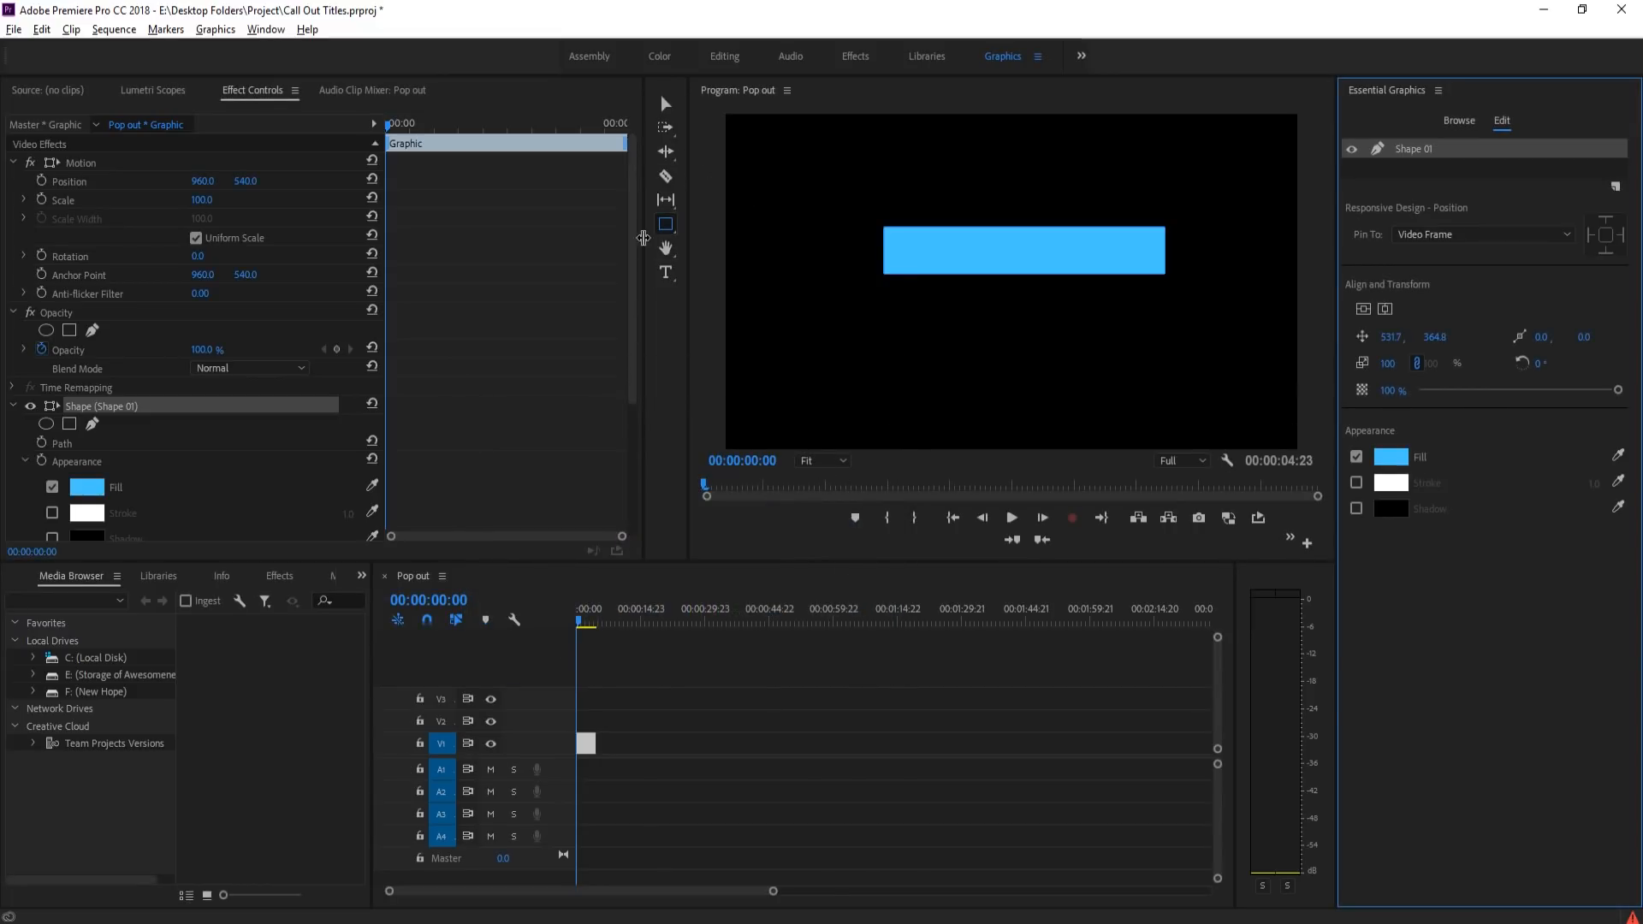
- Add the text "Center of Universe" over the blue rectangle within the same graphic
left_click(670, 274)
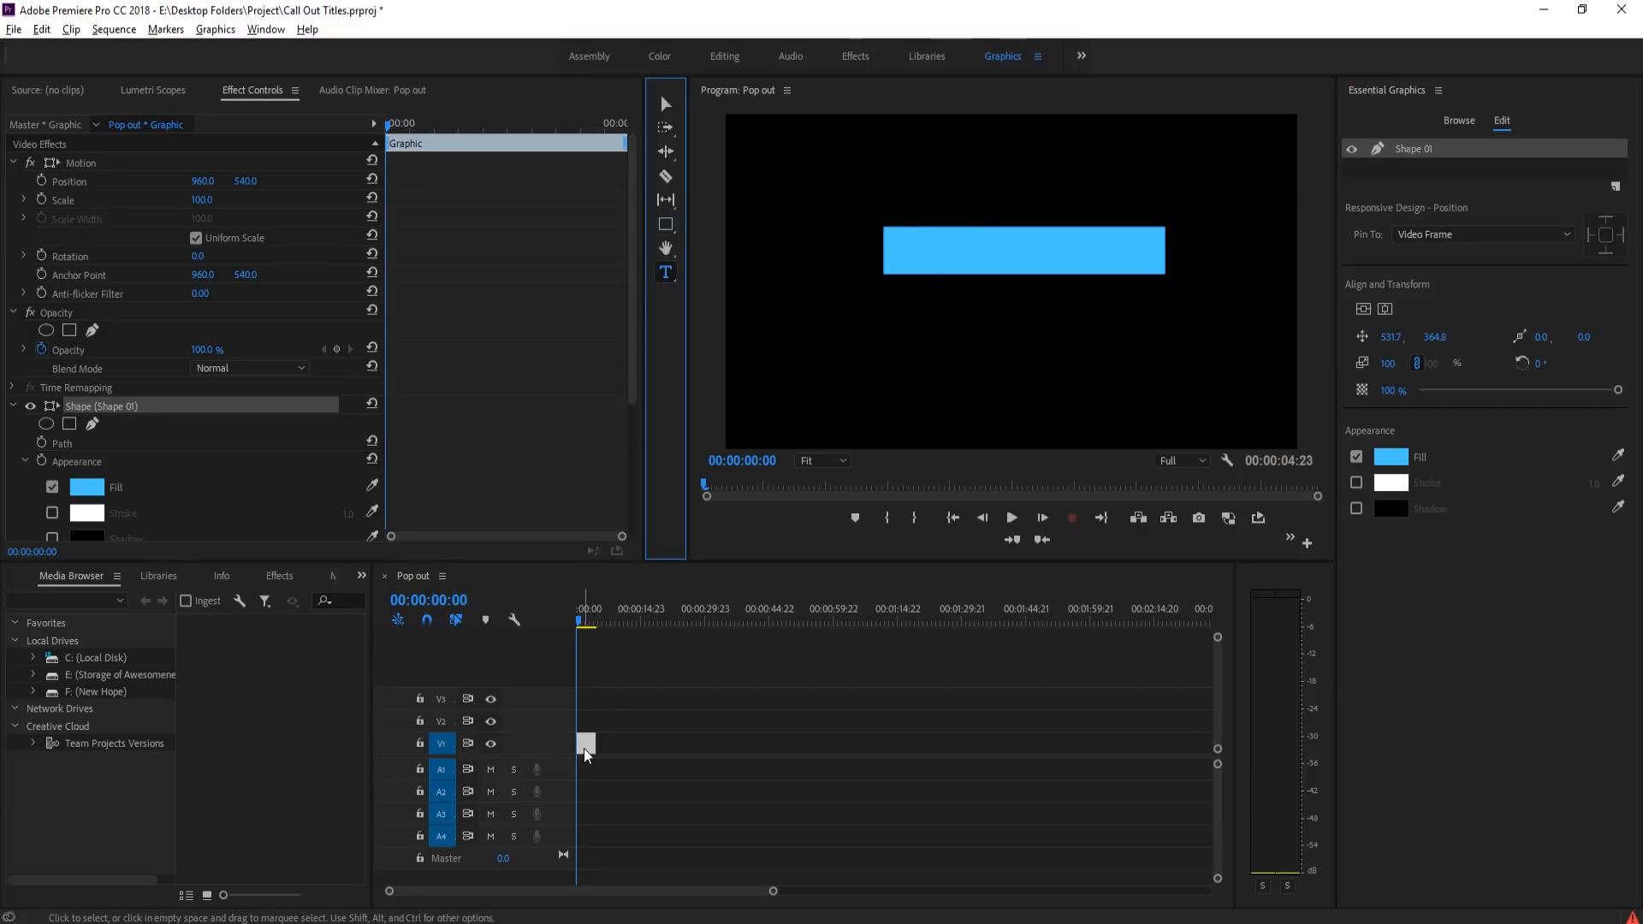
left_click_drag(897, 233, 1119, 262)
left_click(1020, 295)
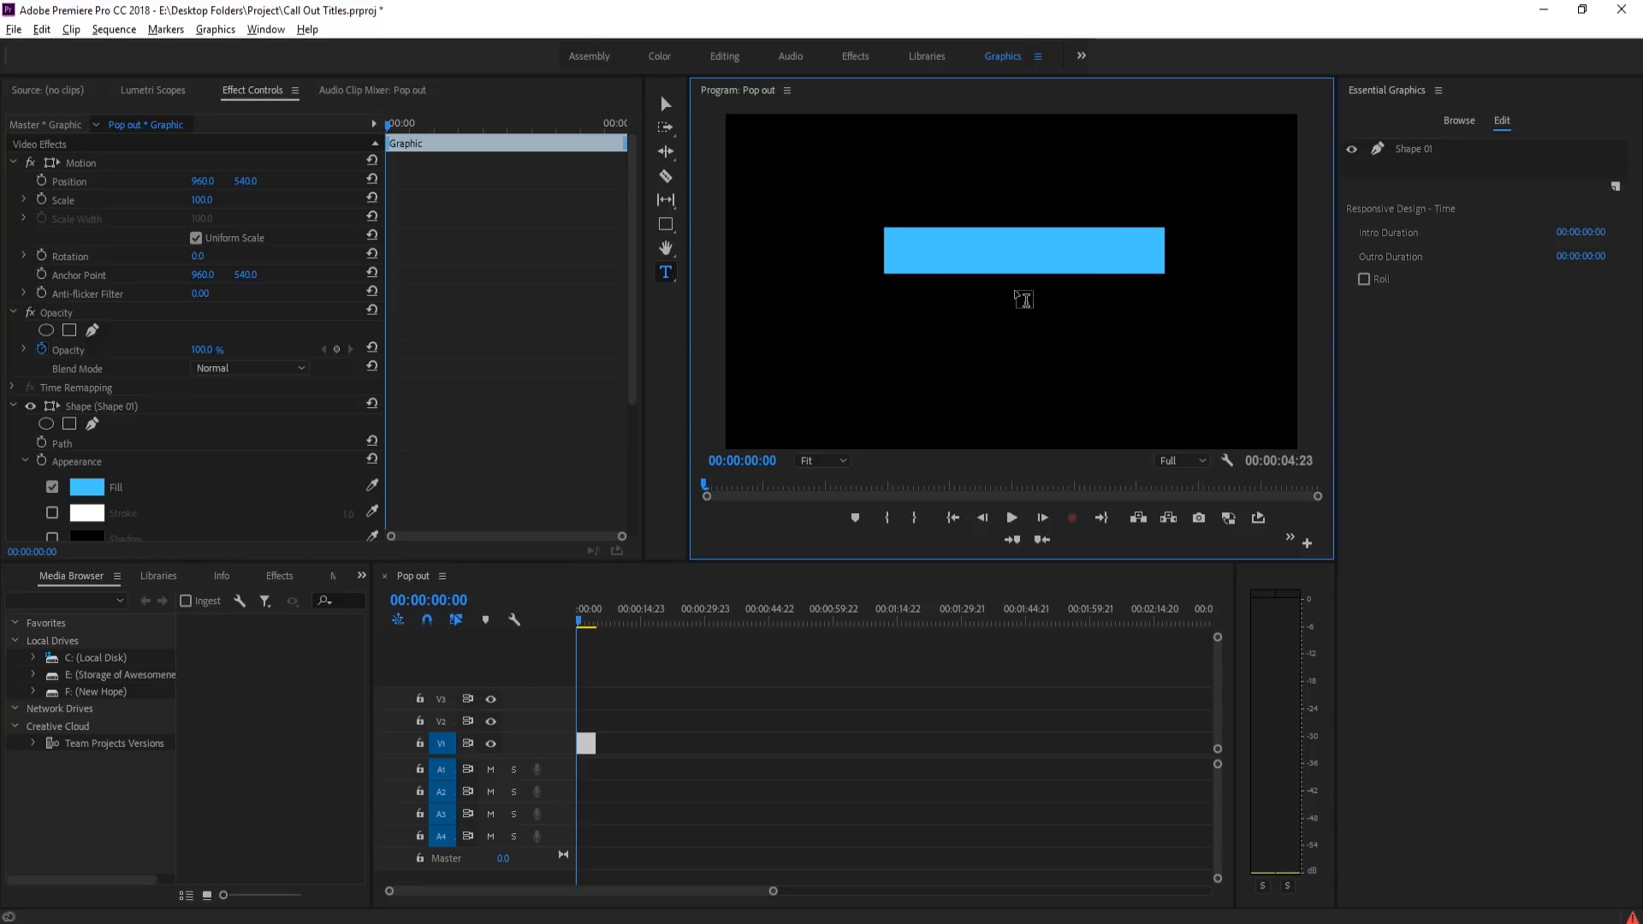
left_click(901, 248)
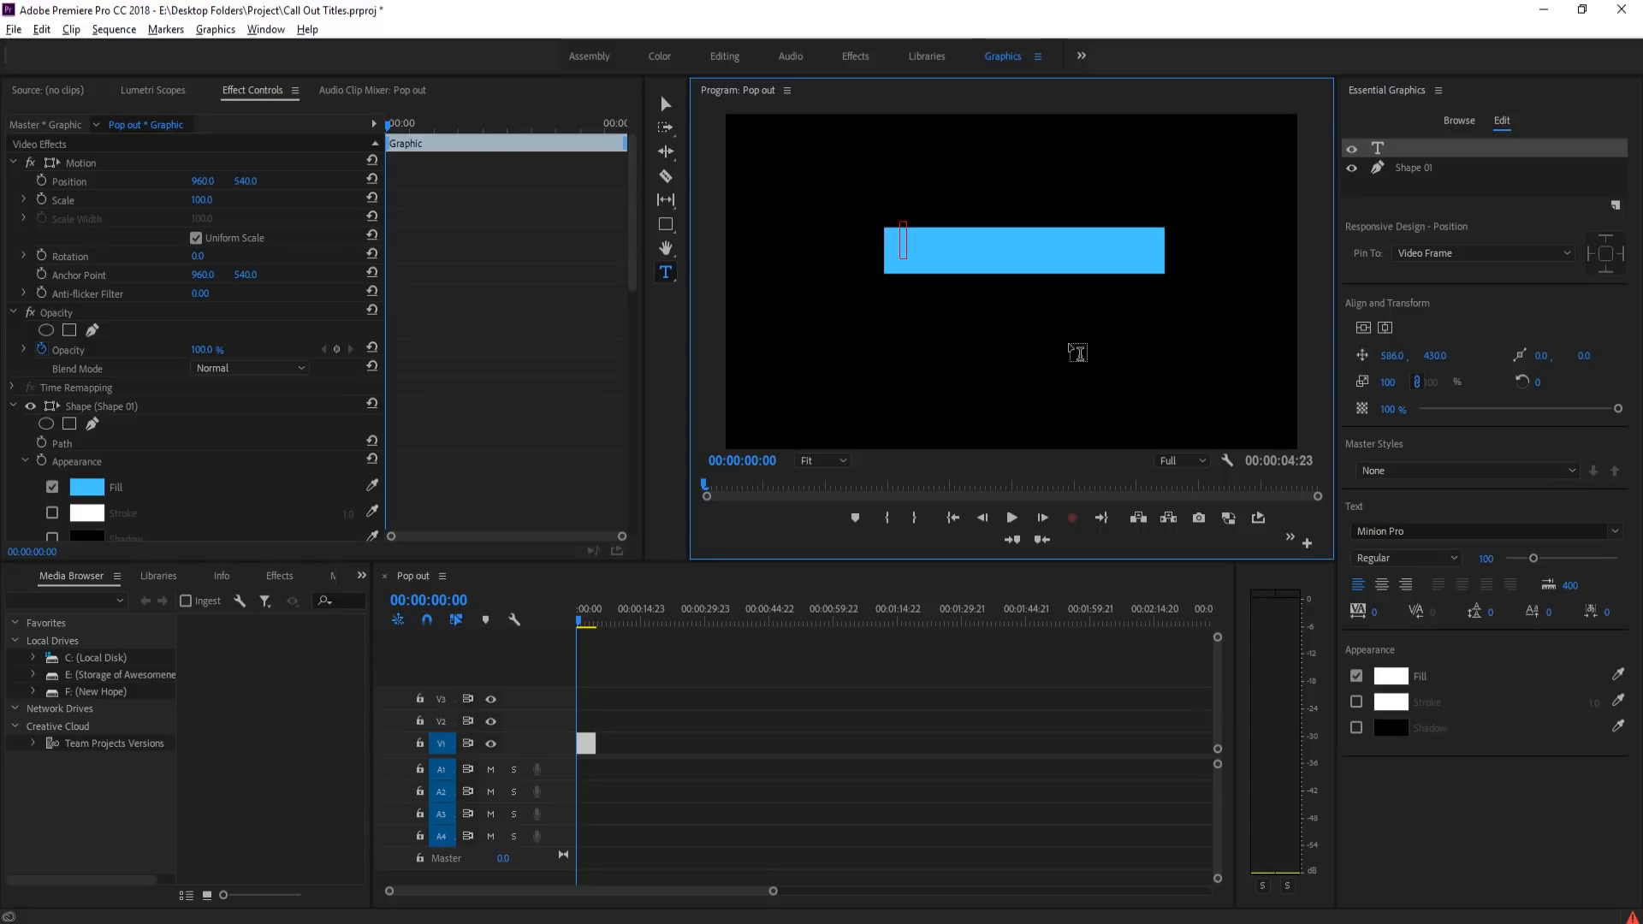
type("Center")
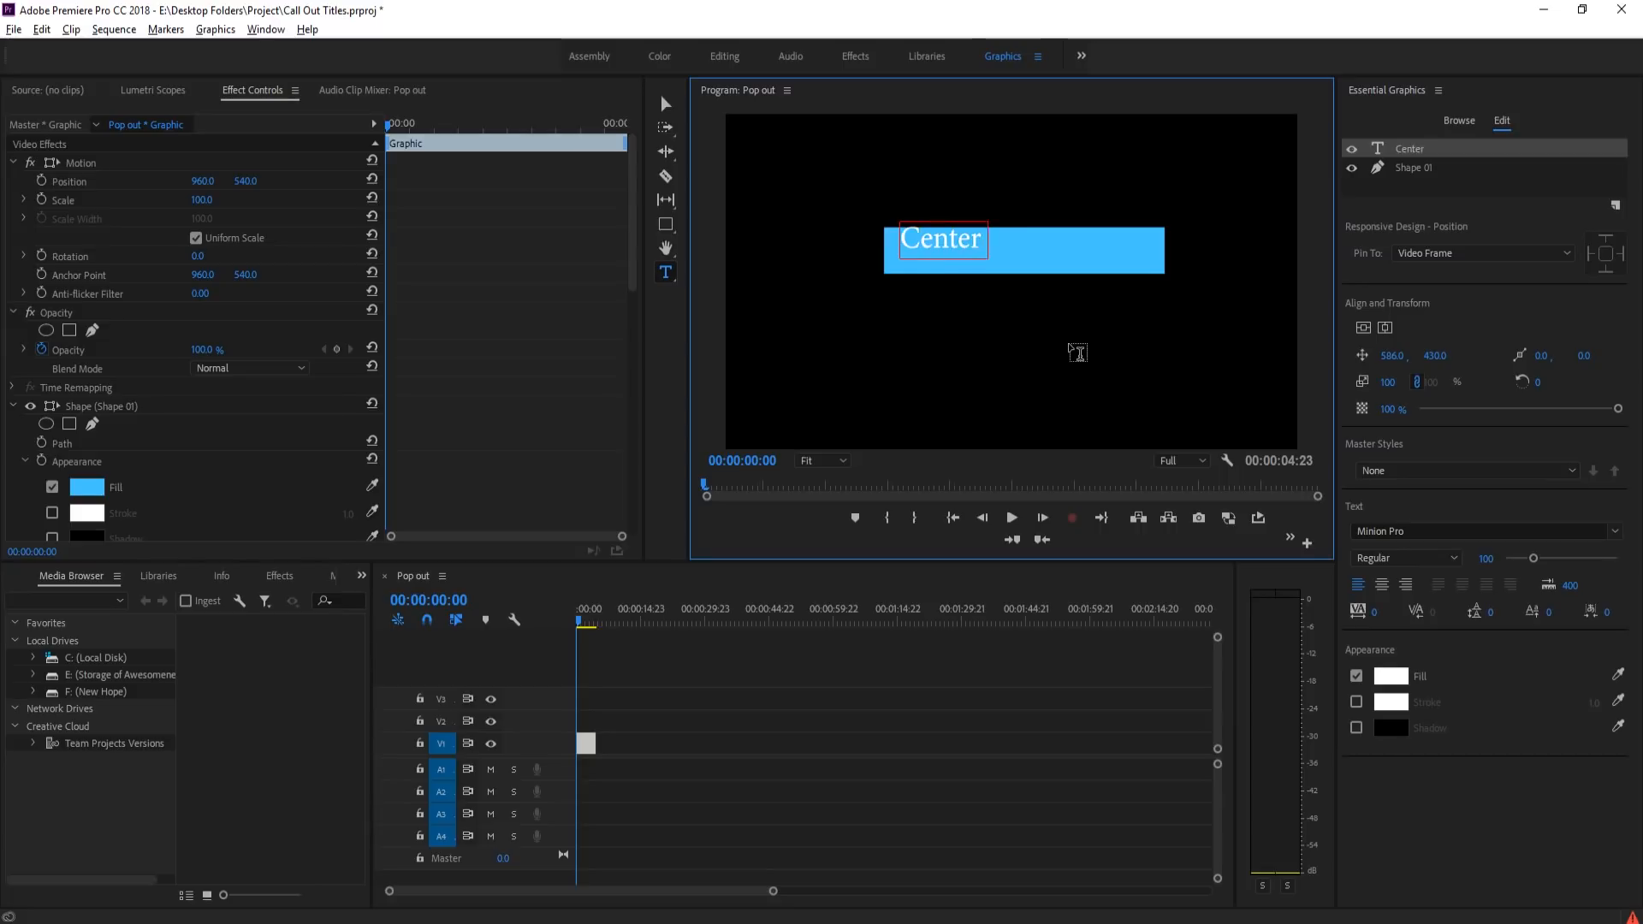
type(" of Univers")
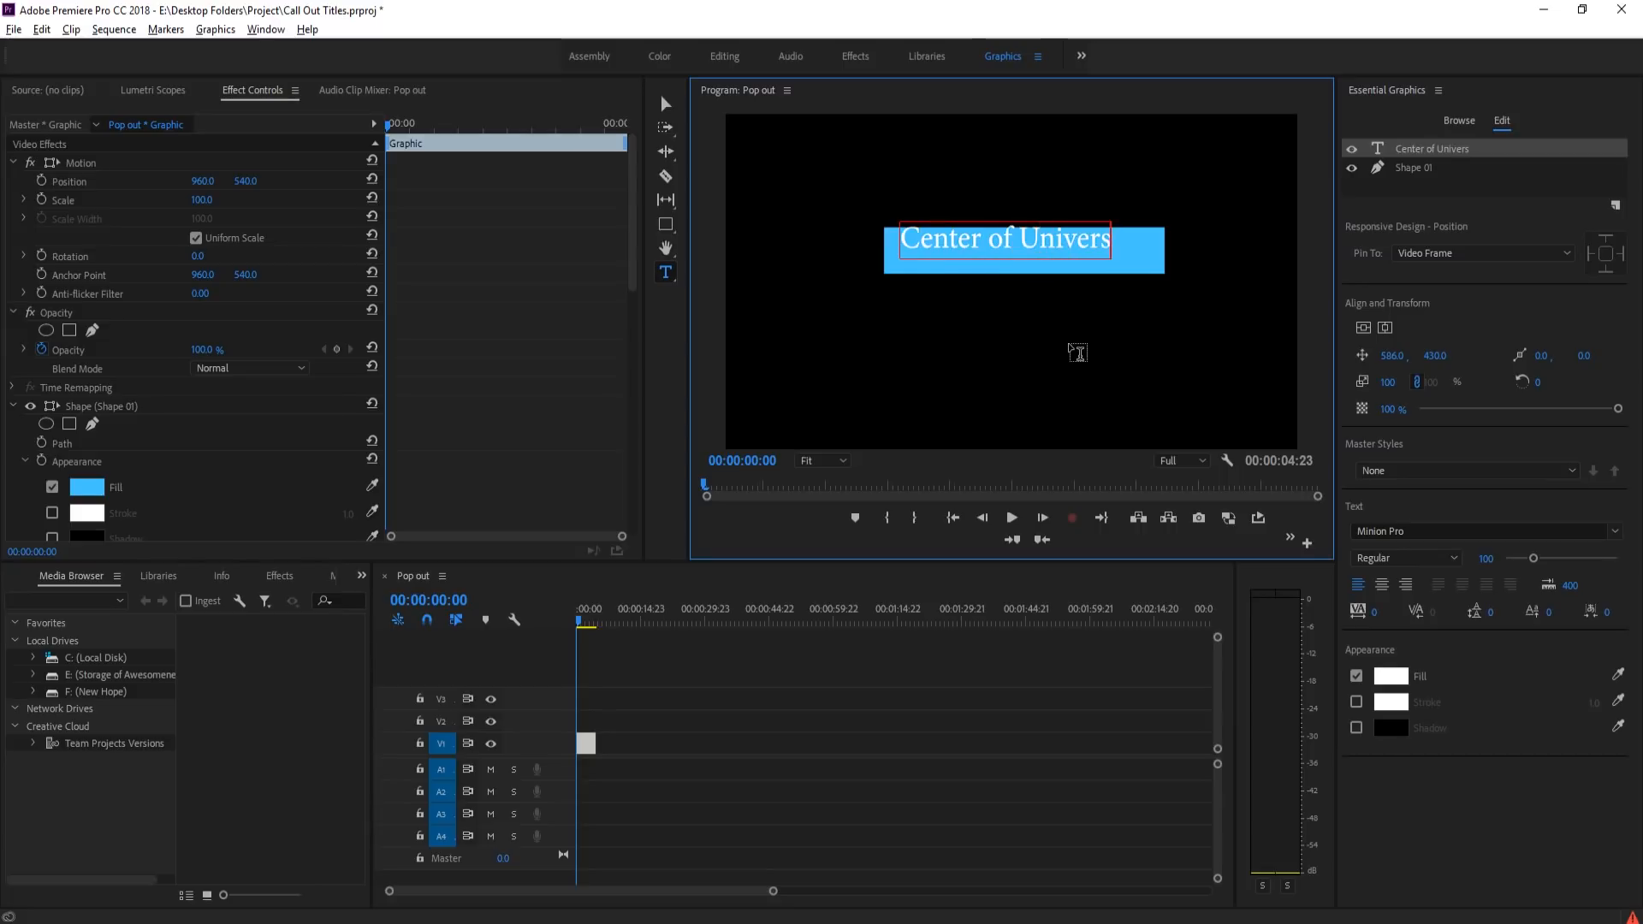
type("e")
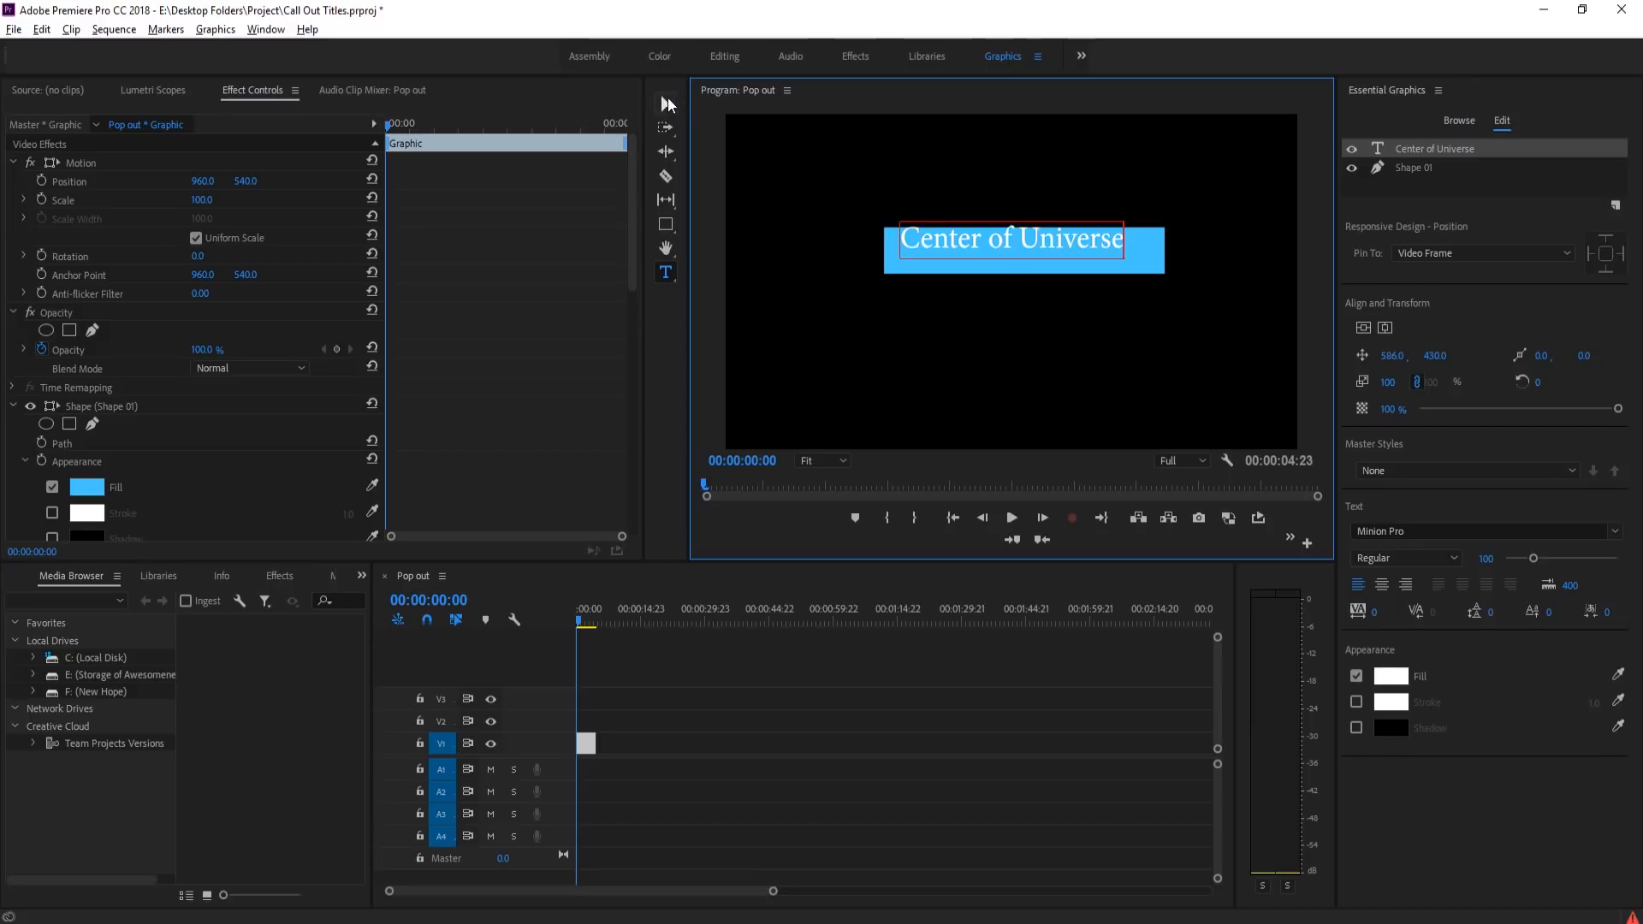
- Reposition the "Center of Universe" text so it sits centred inside the blue rectangle
left_click(666, 104)
left_click_drag(1023, 245, 1031, 250)
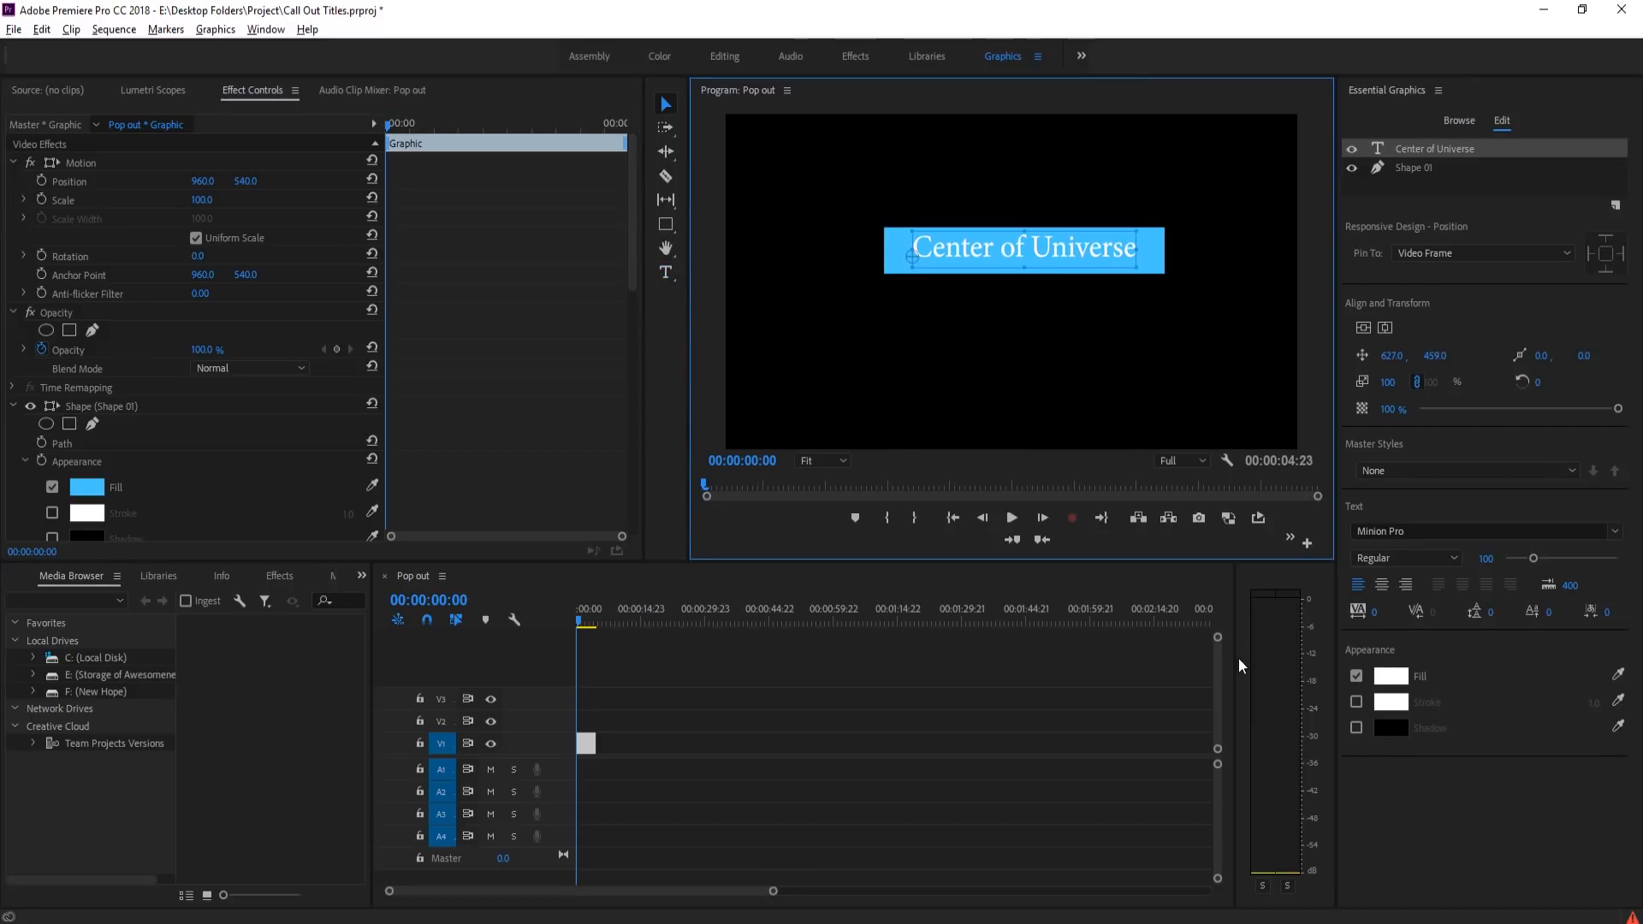
left_click(1106, 382)
left_click(1066, 255)
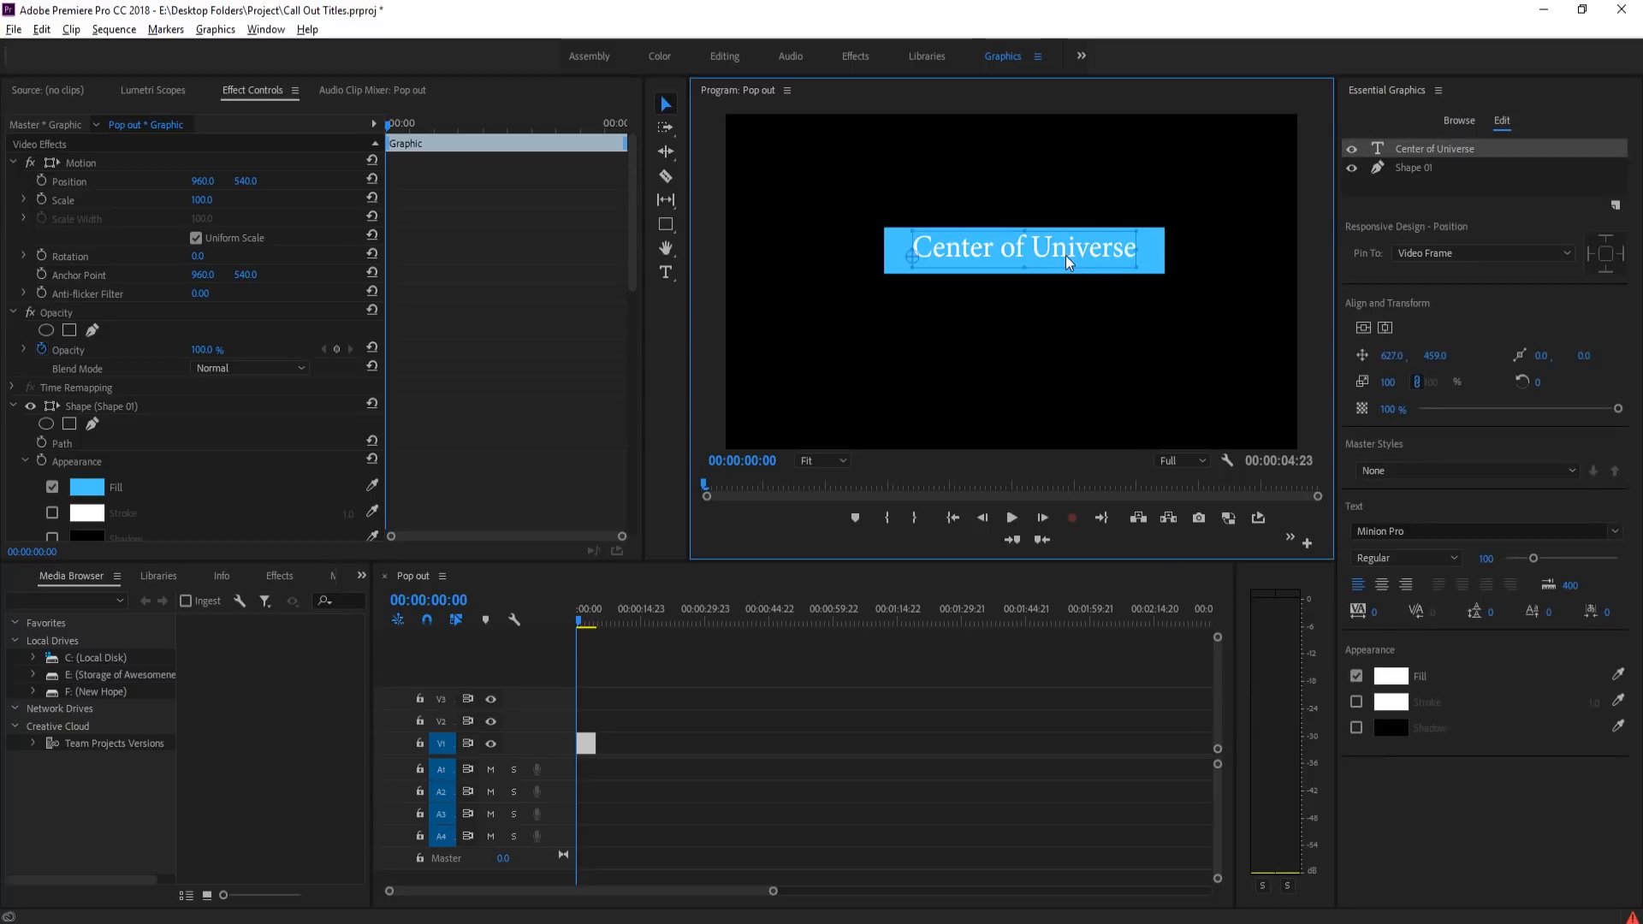
left_click_drag(1066, 255, 1066, 259)
left_click(1097, 329)
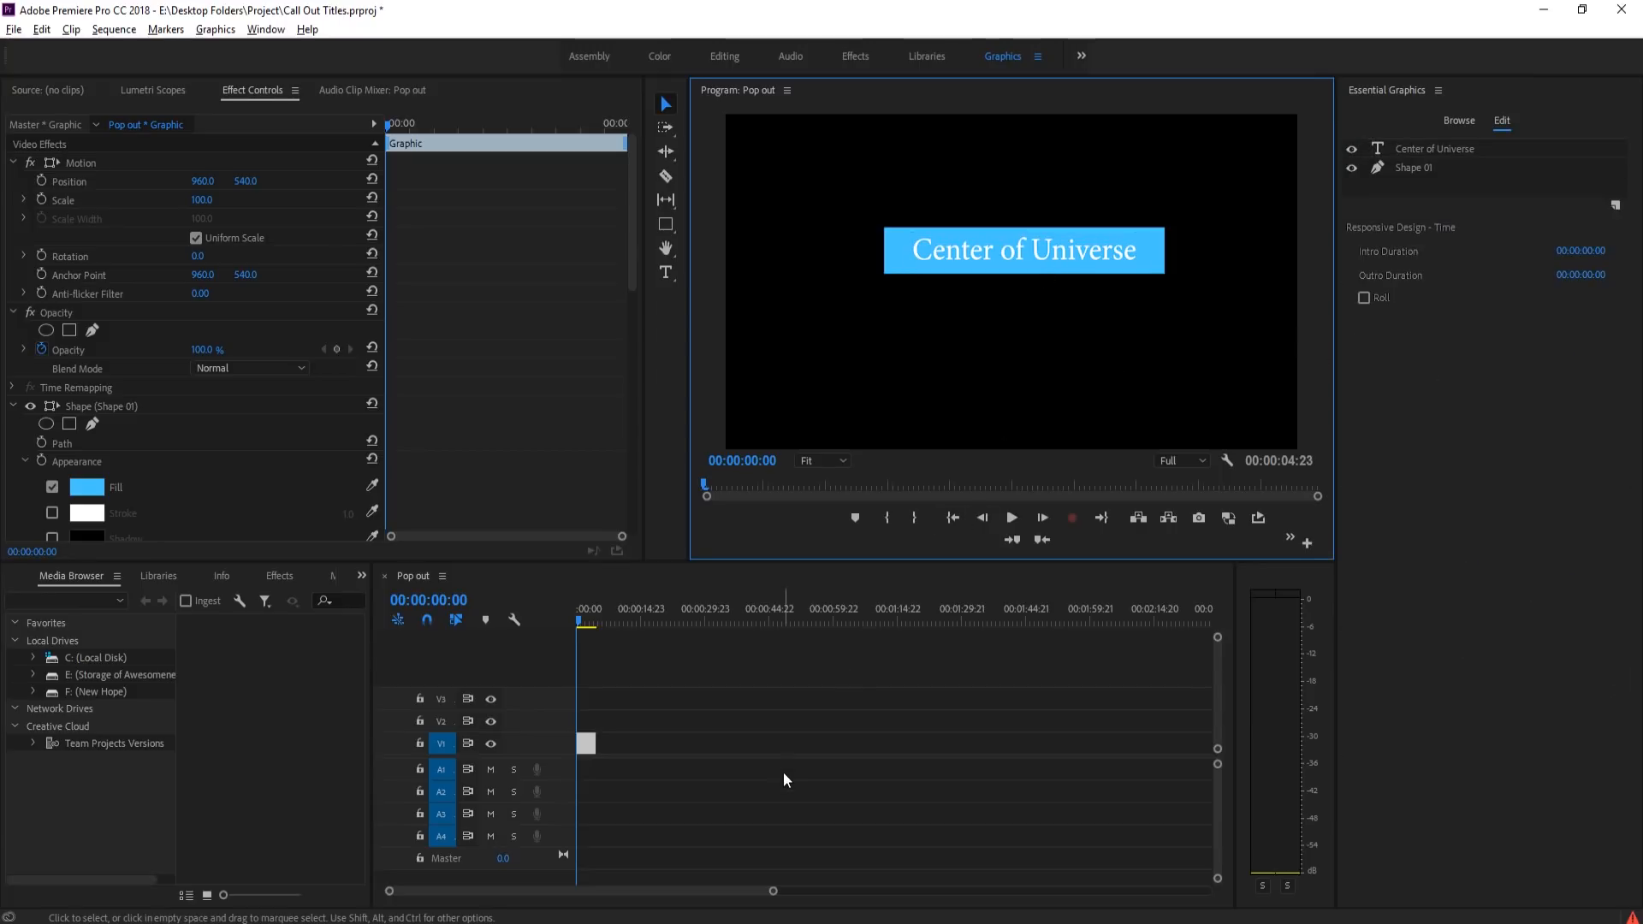
- Select the blue rectangle and turn off Uniform Scale in the shape's transform settings
scroll(670, 825, "up", 4)
left_click_drag(512, 895, 395, 896)
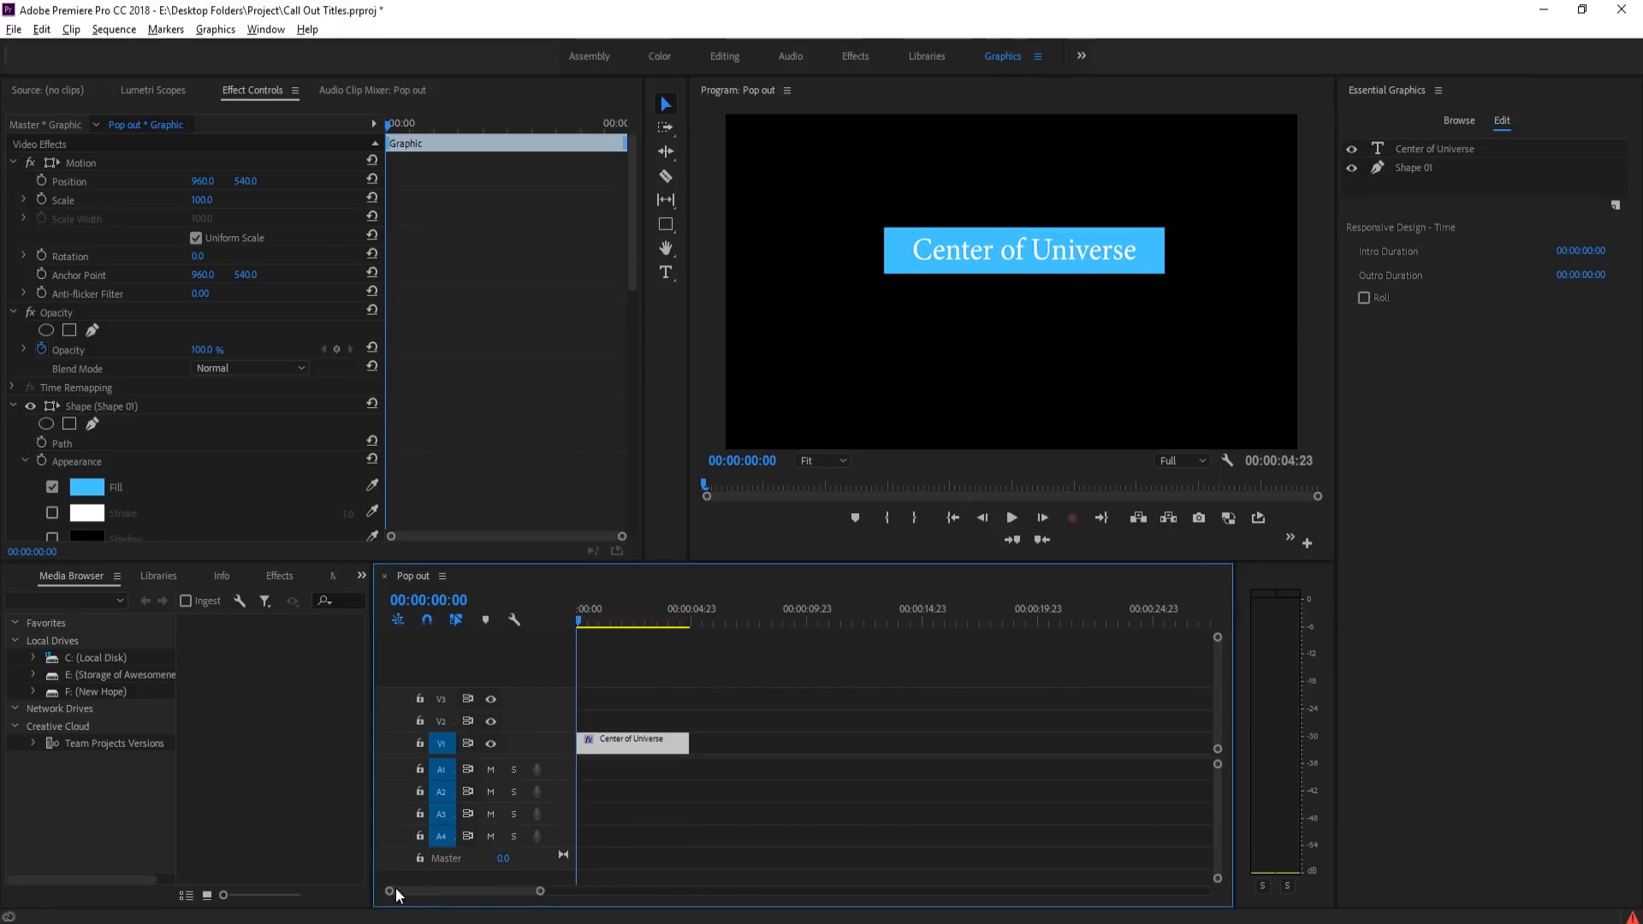
left_click(903, 255)
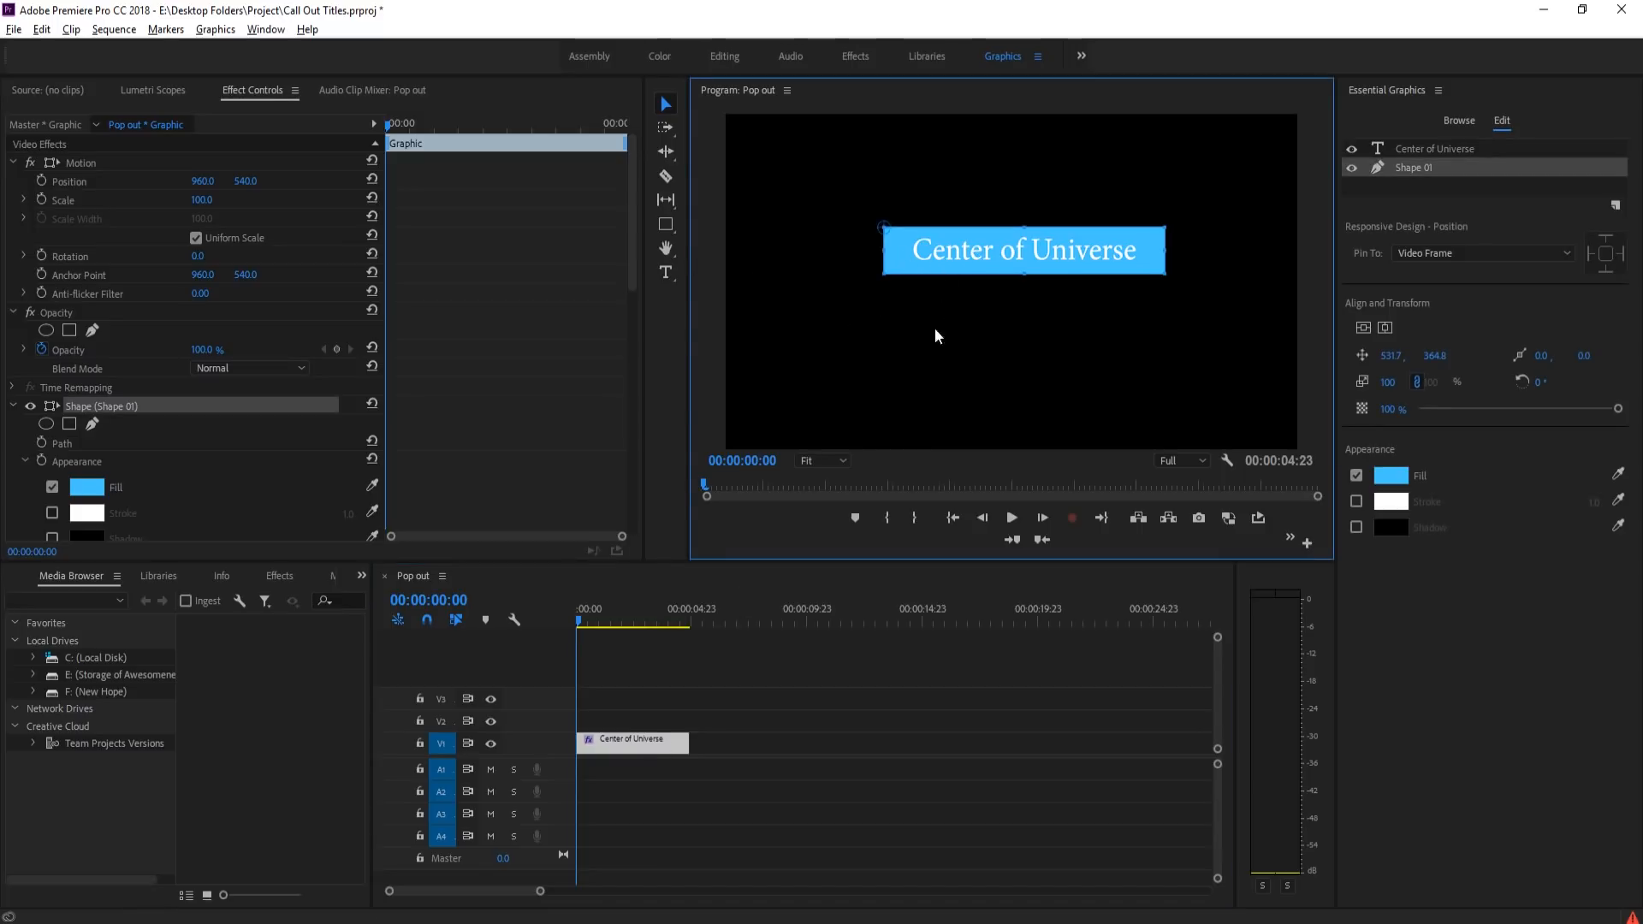
scroll(262, 472, "down", 3)
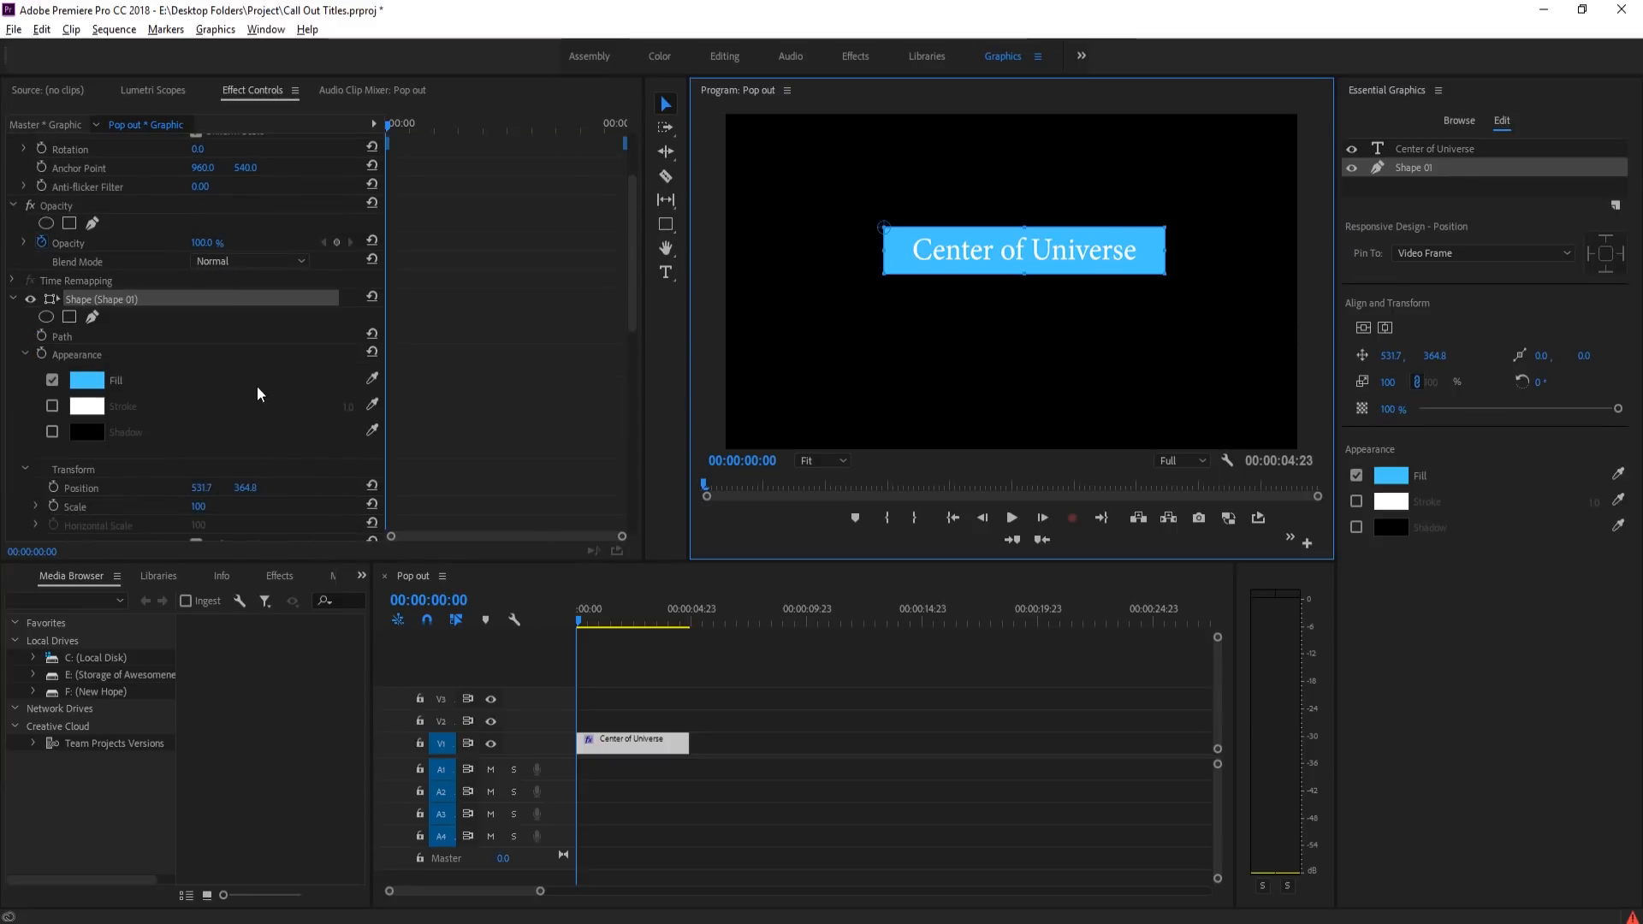
scroll(257, 387, "up", 2)
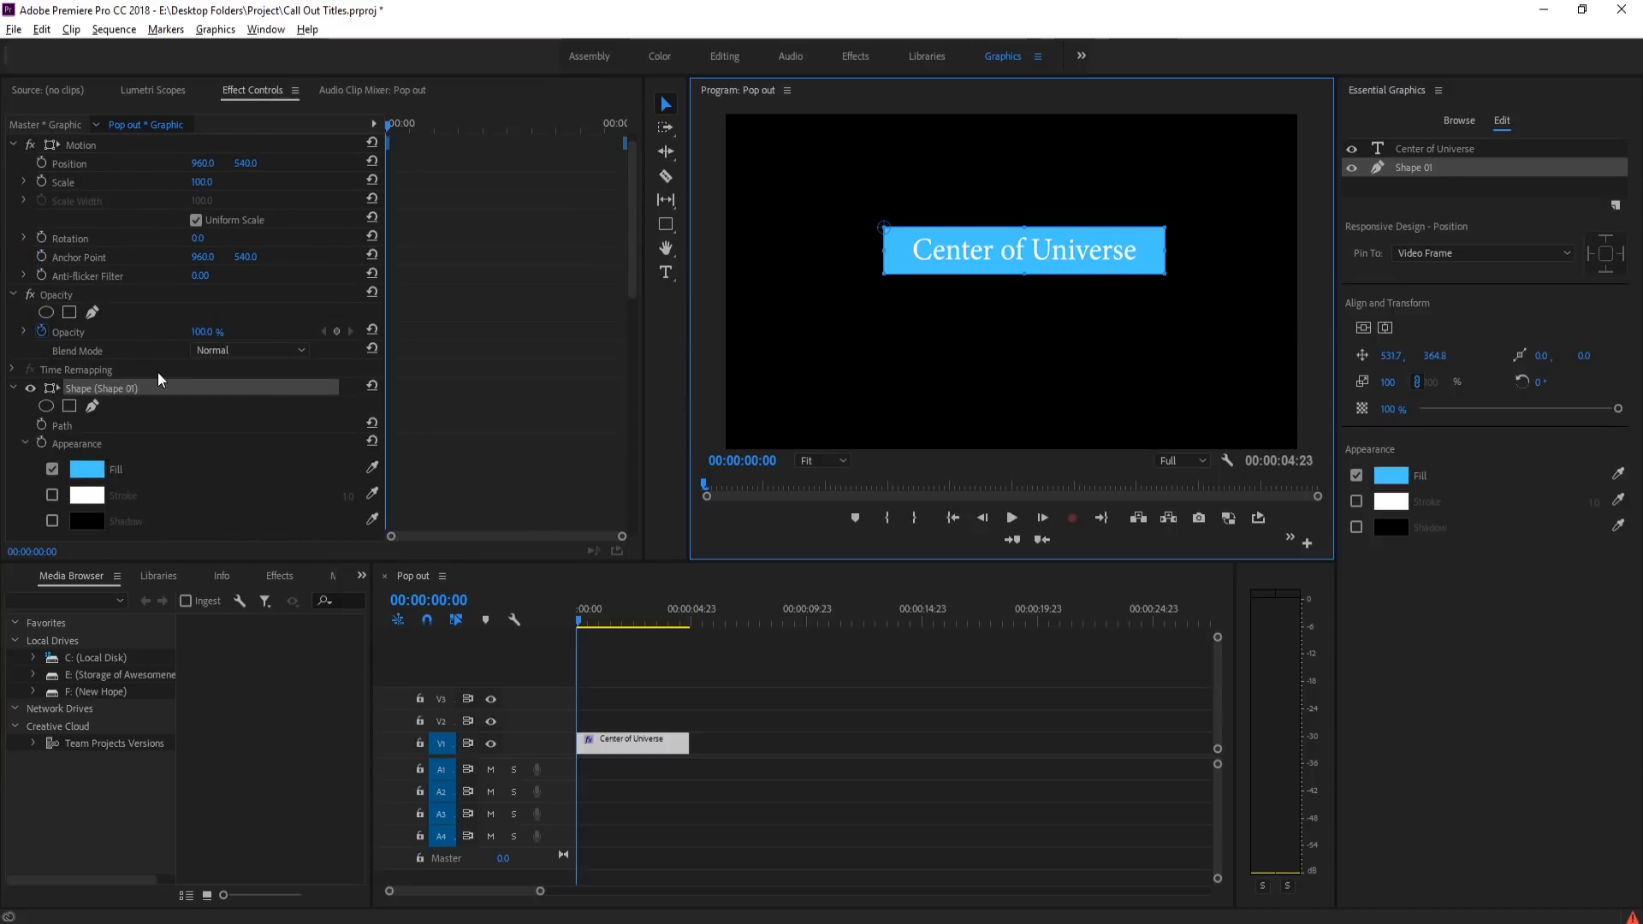
scroll(157, 373, "down", 5)
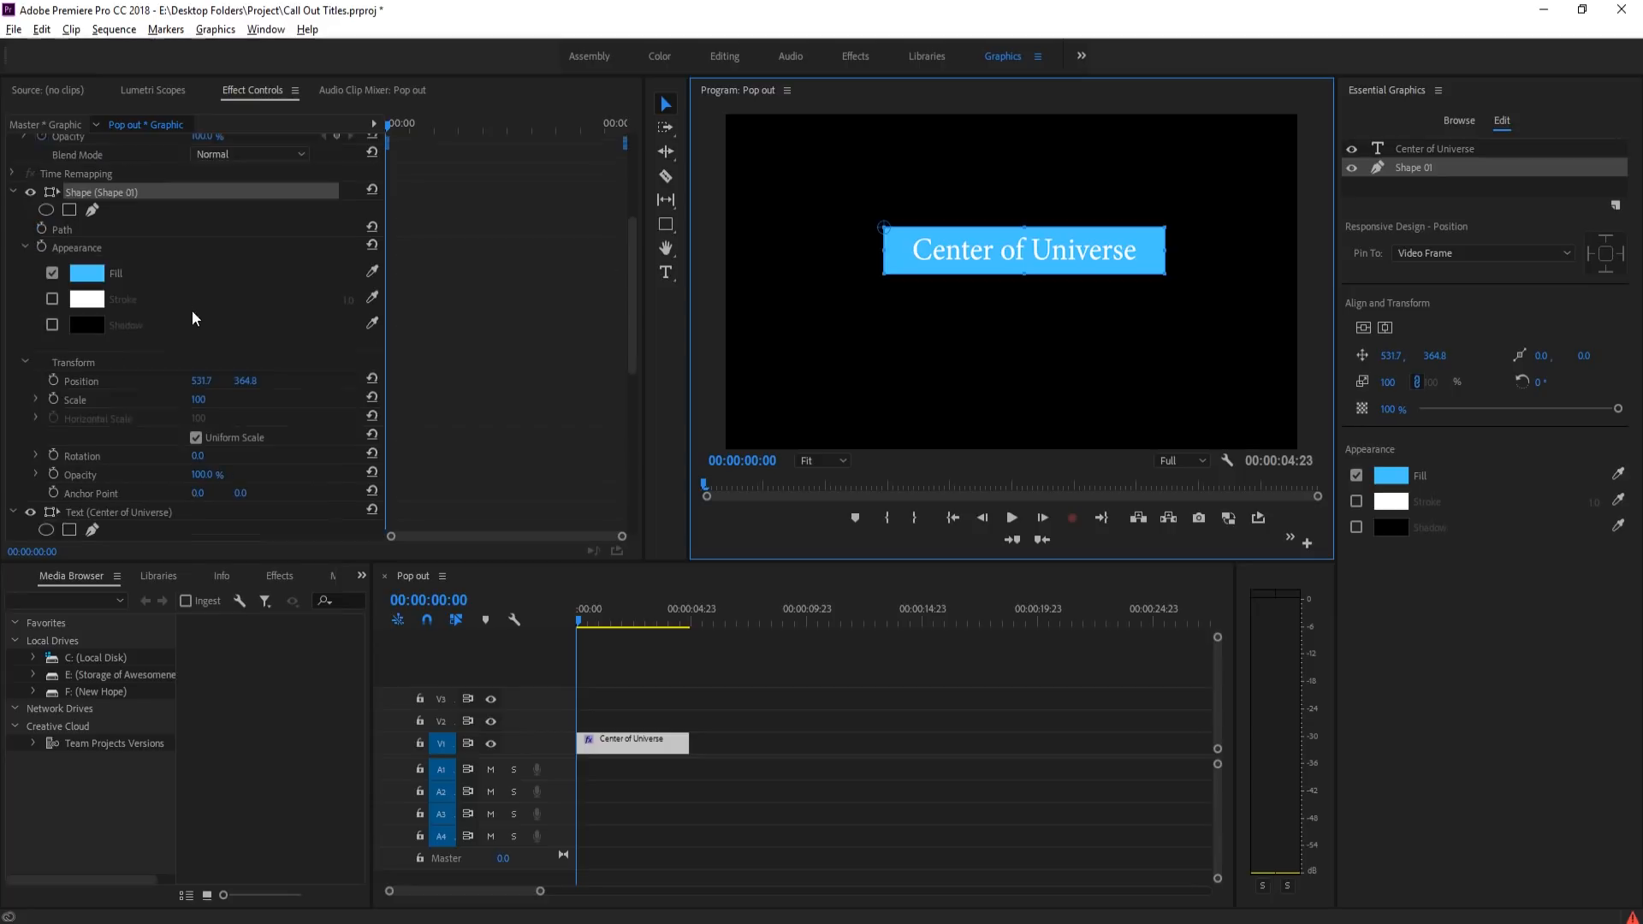
scroll(257, 300, "down", 4)
scroll(291, 383, "up", 5)
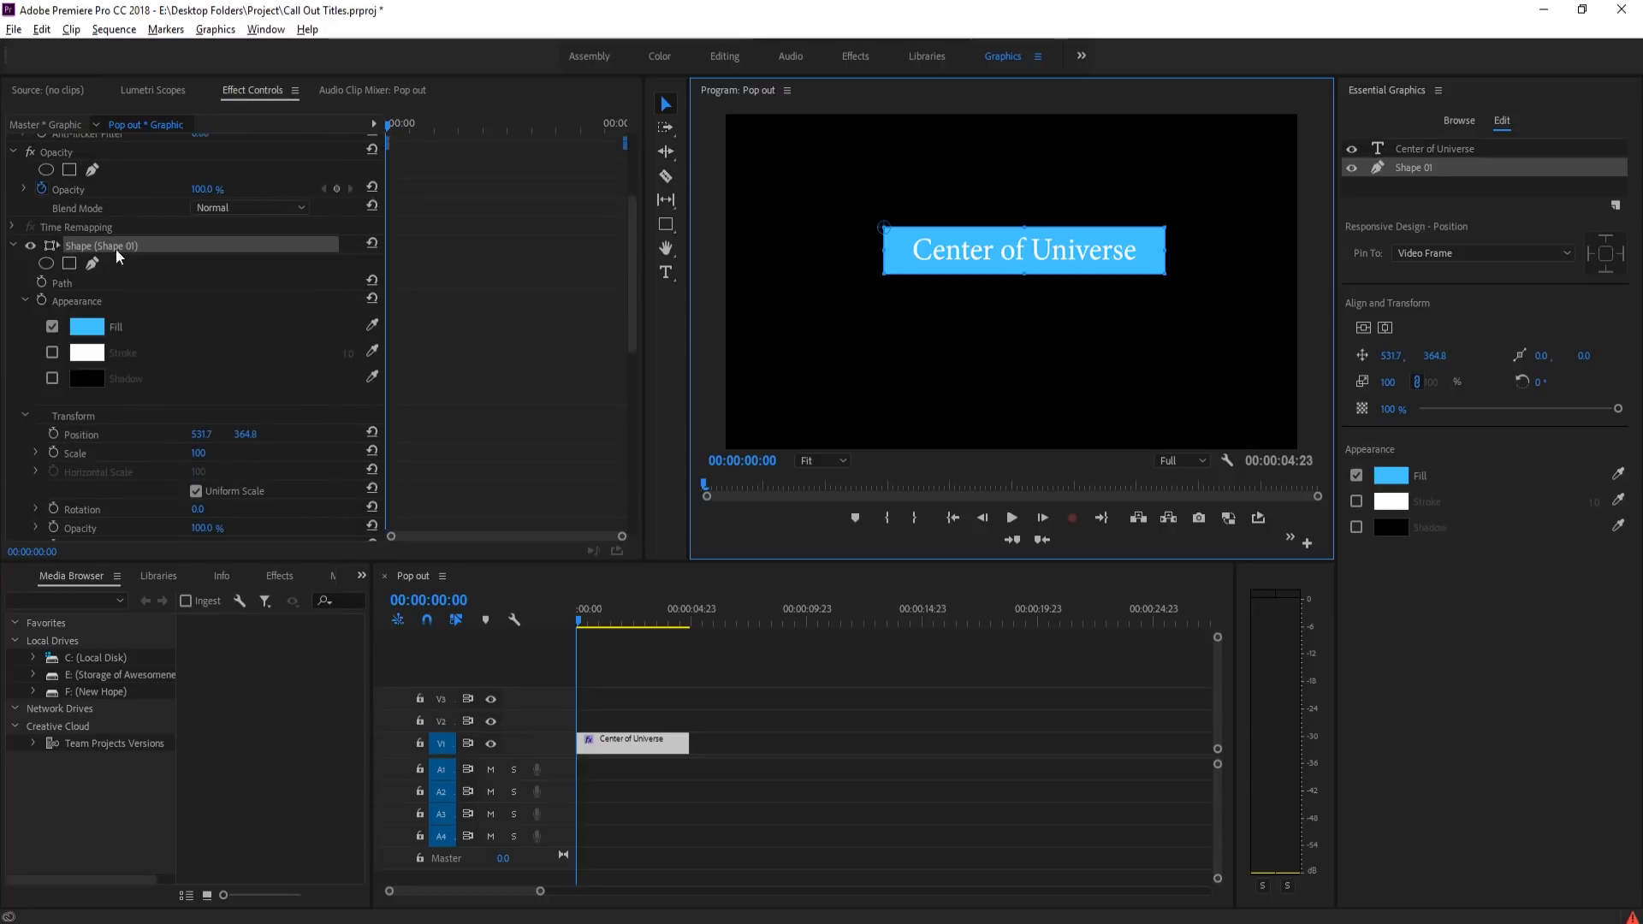
scroll(304, 269, "down", 3)
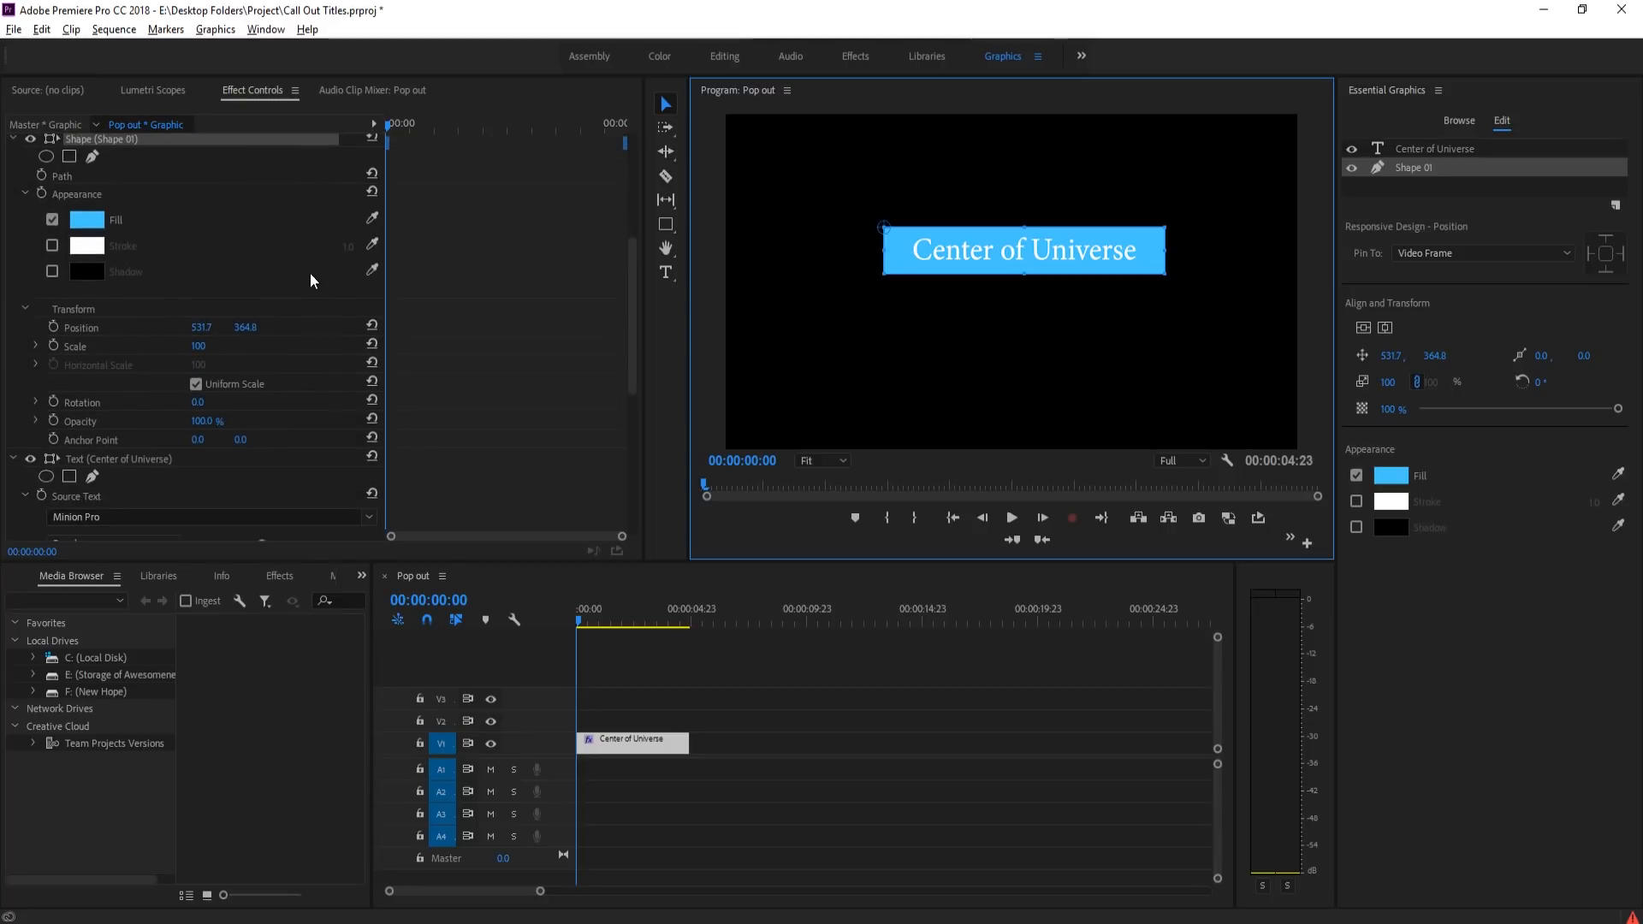
left_click(197, 387)
left_click(196, 385)
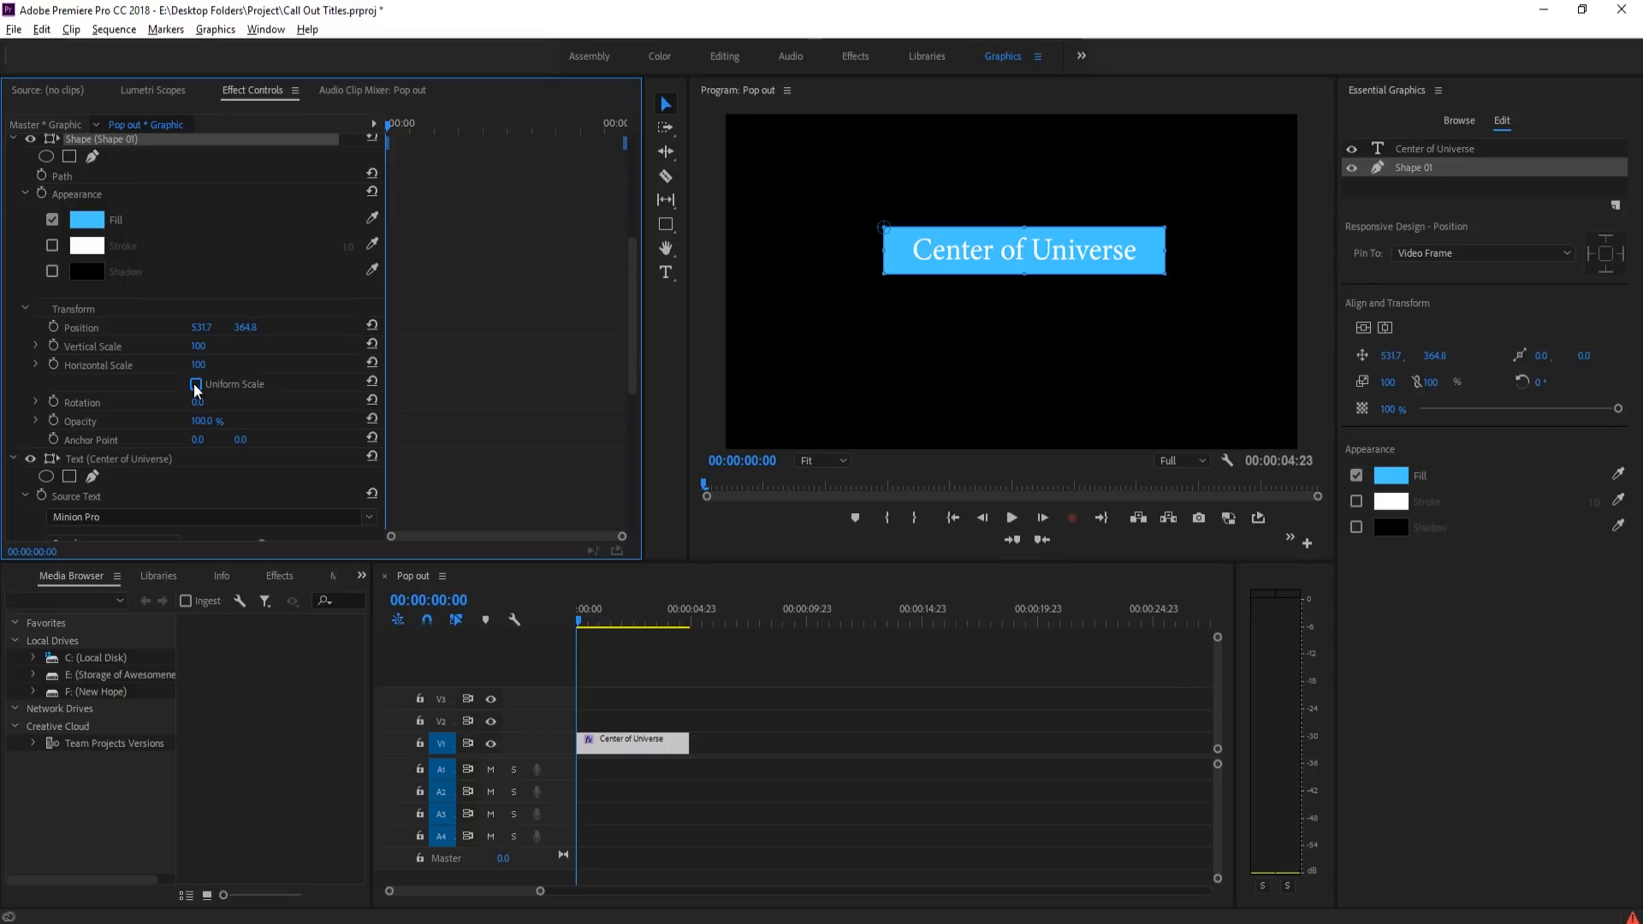
- Set the rectangle's Horizontal Scale to 0
mouse_move(201, 363)
left_mouse_down()
mouse_move(149, 366)
mouse_move(211, 378)
left_mouse_up()
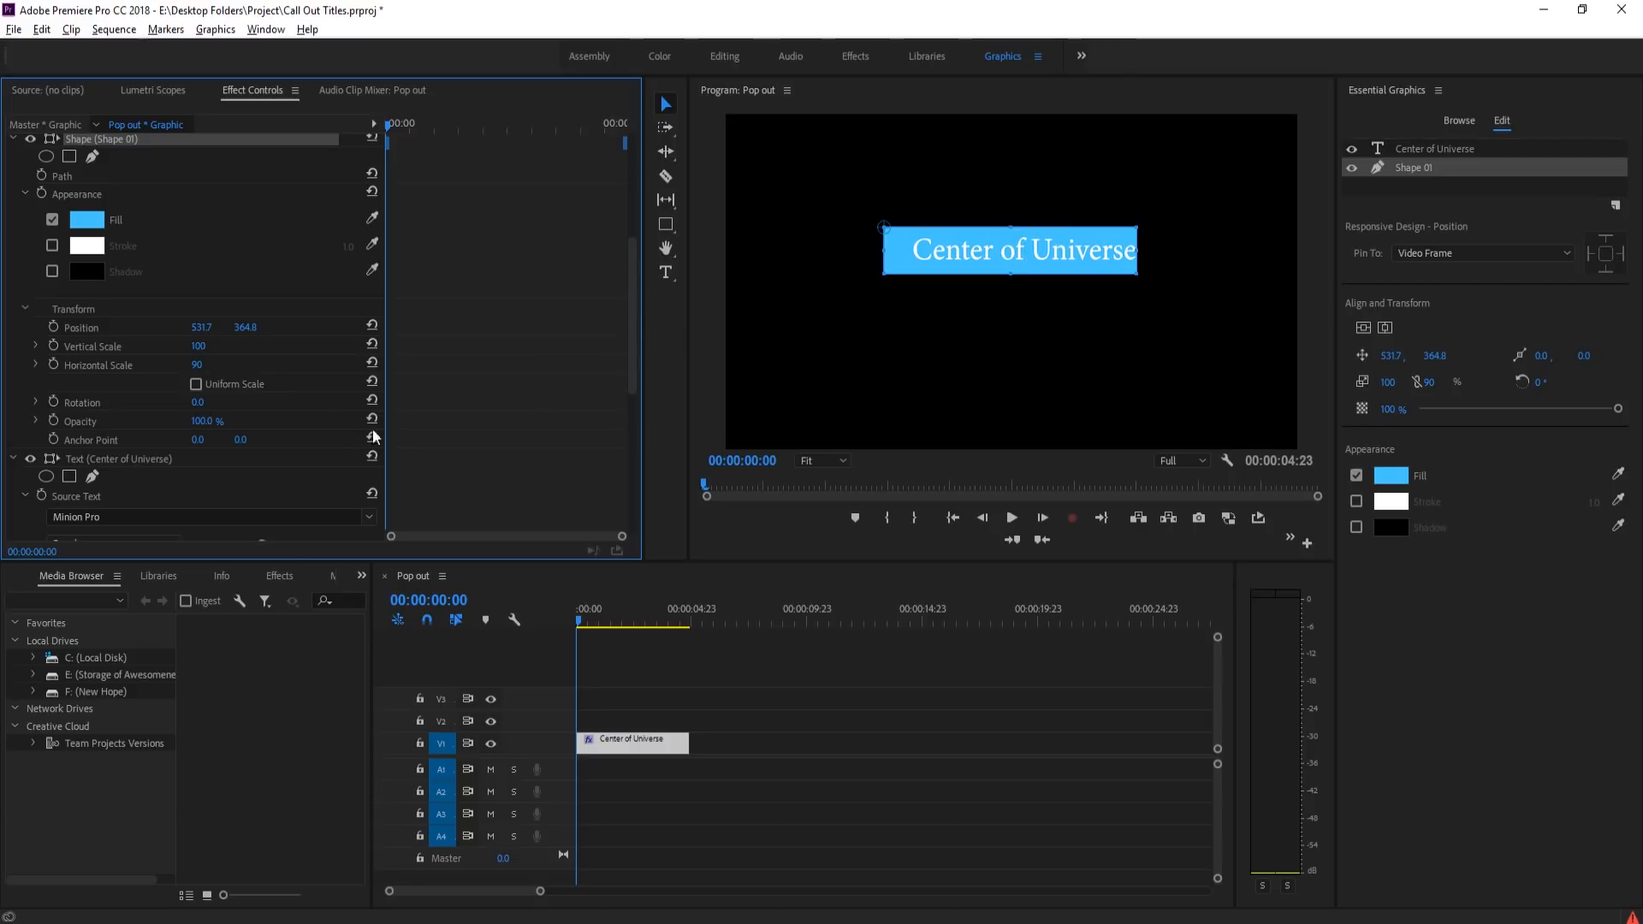
left_click(196, 366)
type("0")
key("Return")
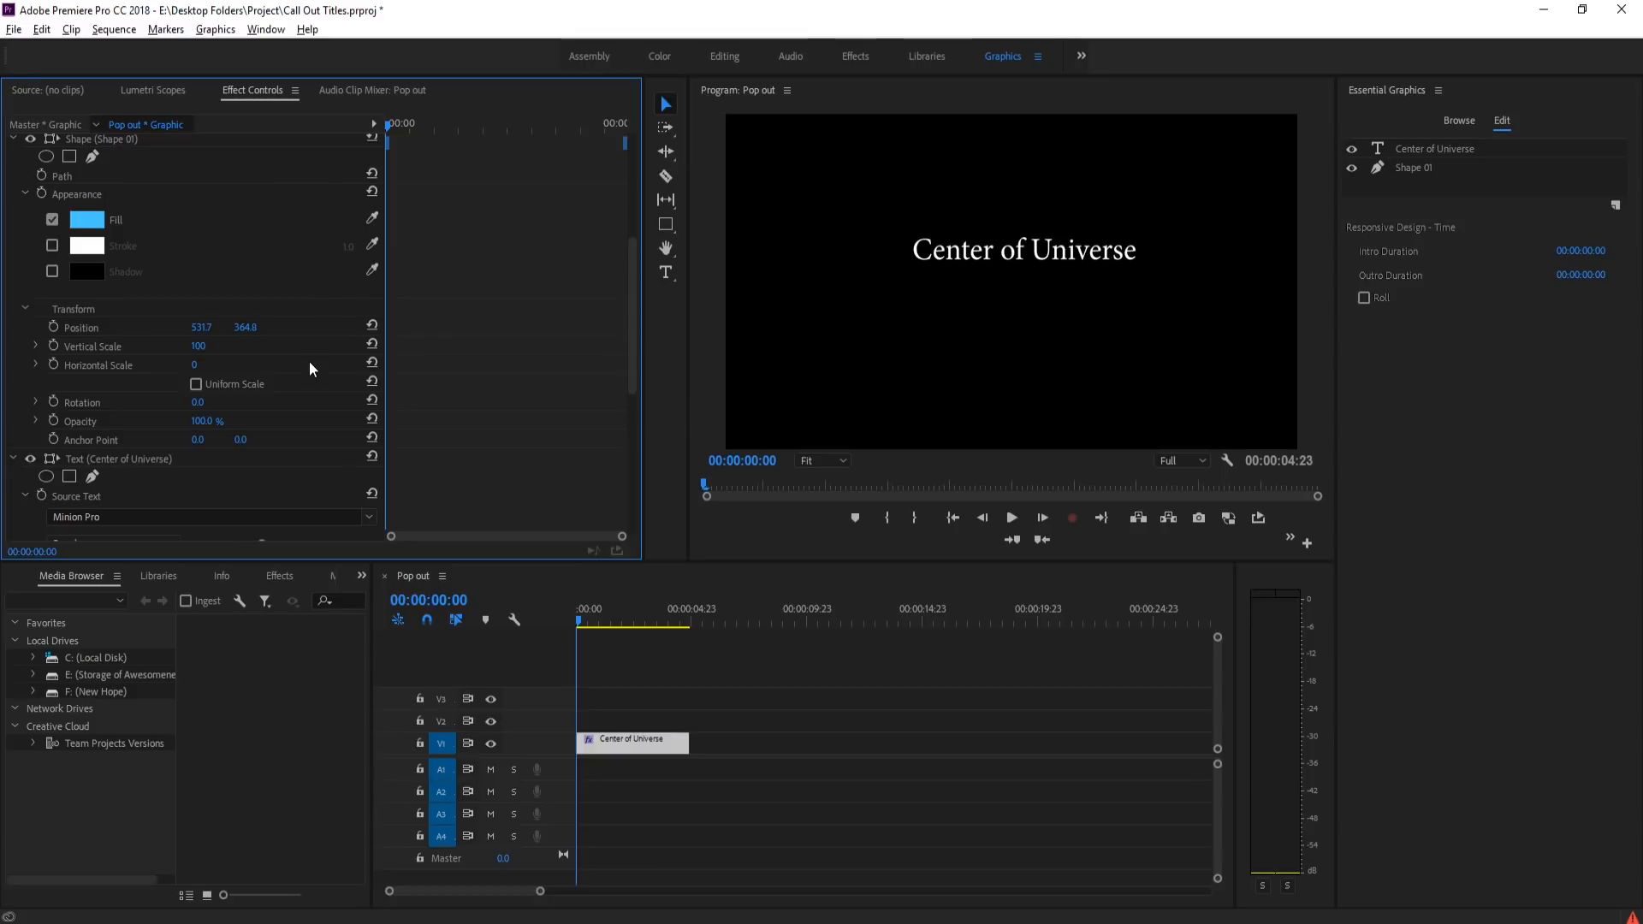
- Set the blue rectangle's Horizontal Scale to 115 at 00:00:00:07
left_click(1039, 517)
left_click(1038, 517)
left_click(1038, 517)
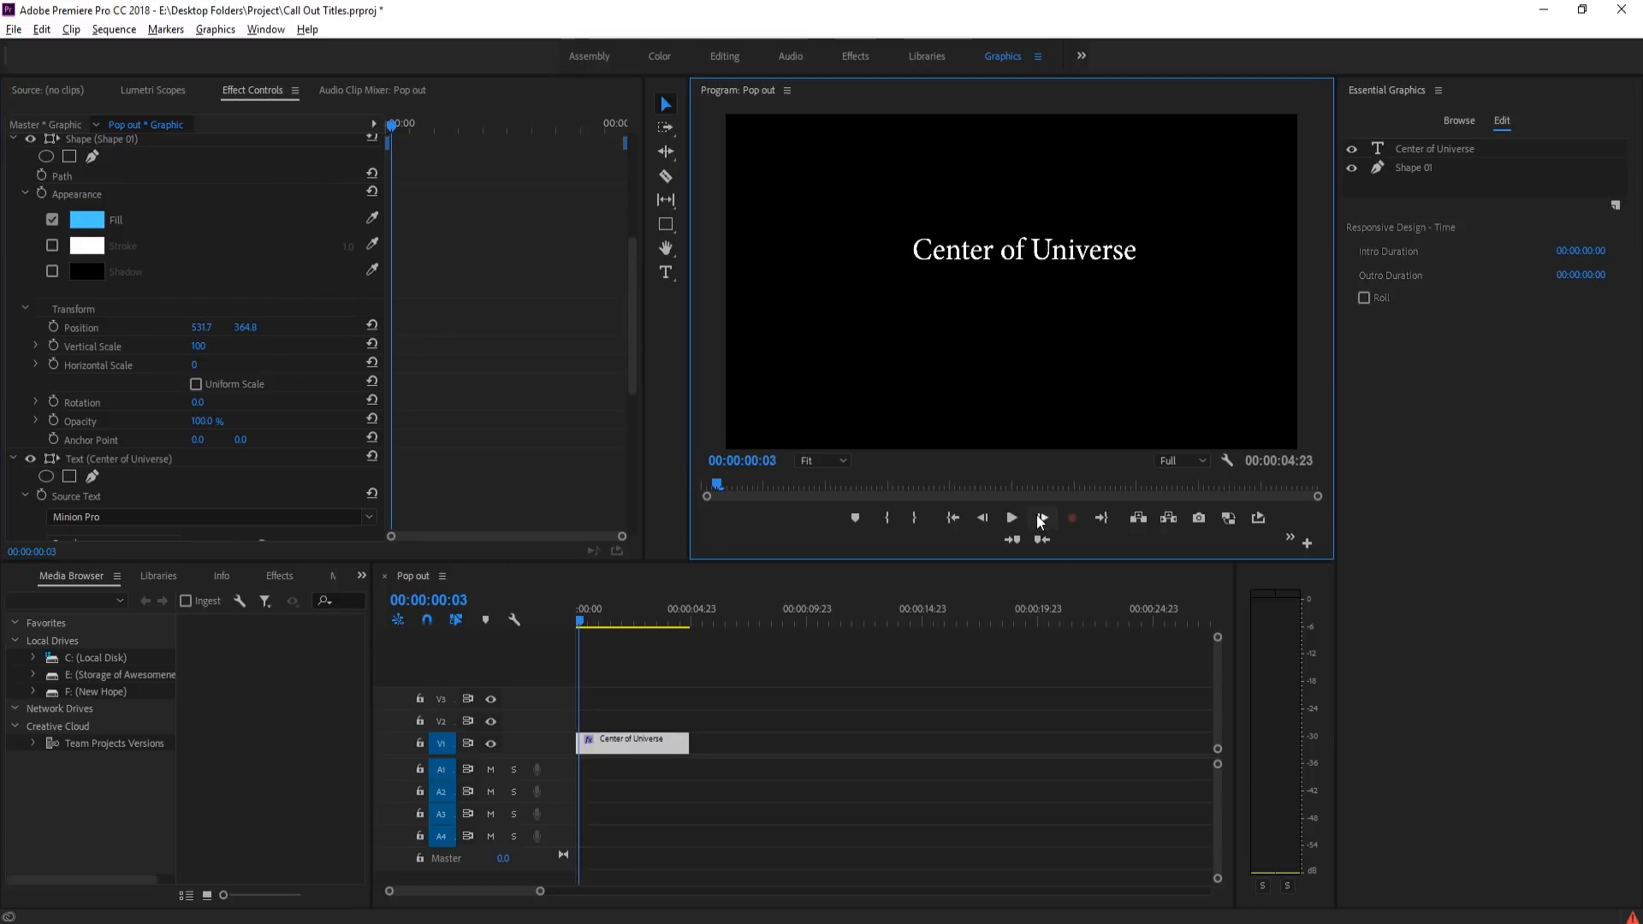
left_click(1038, 517)
left_click(1038, 517)
left_click(1038, 517)
left_click(1041, 519)
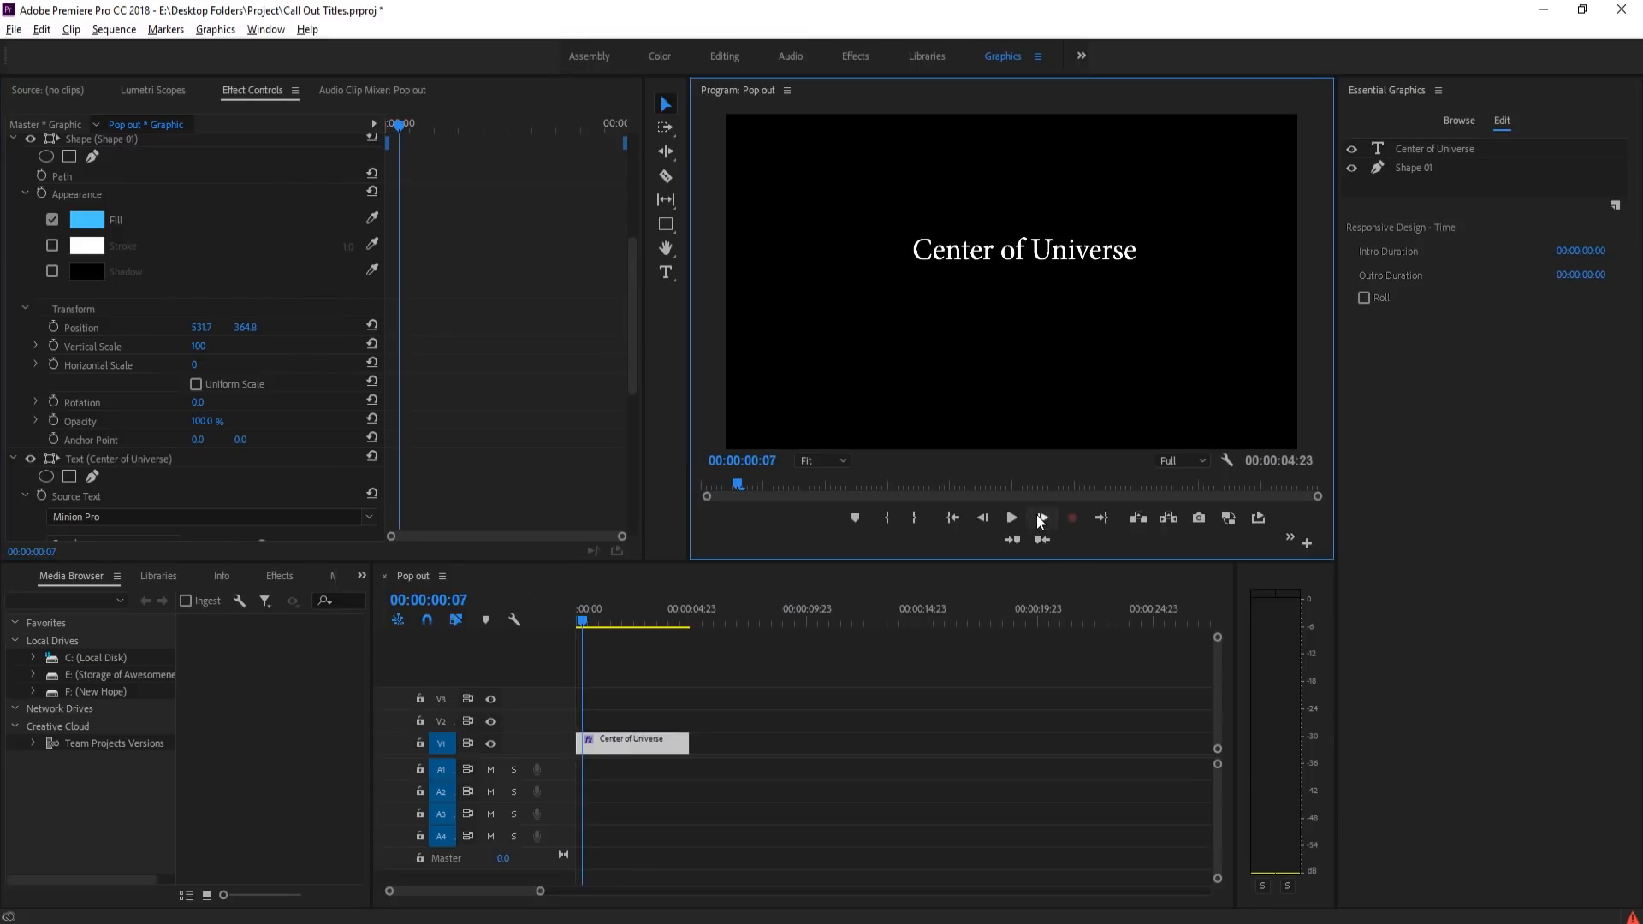
left_click(205, 365)
type("1")
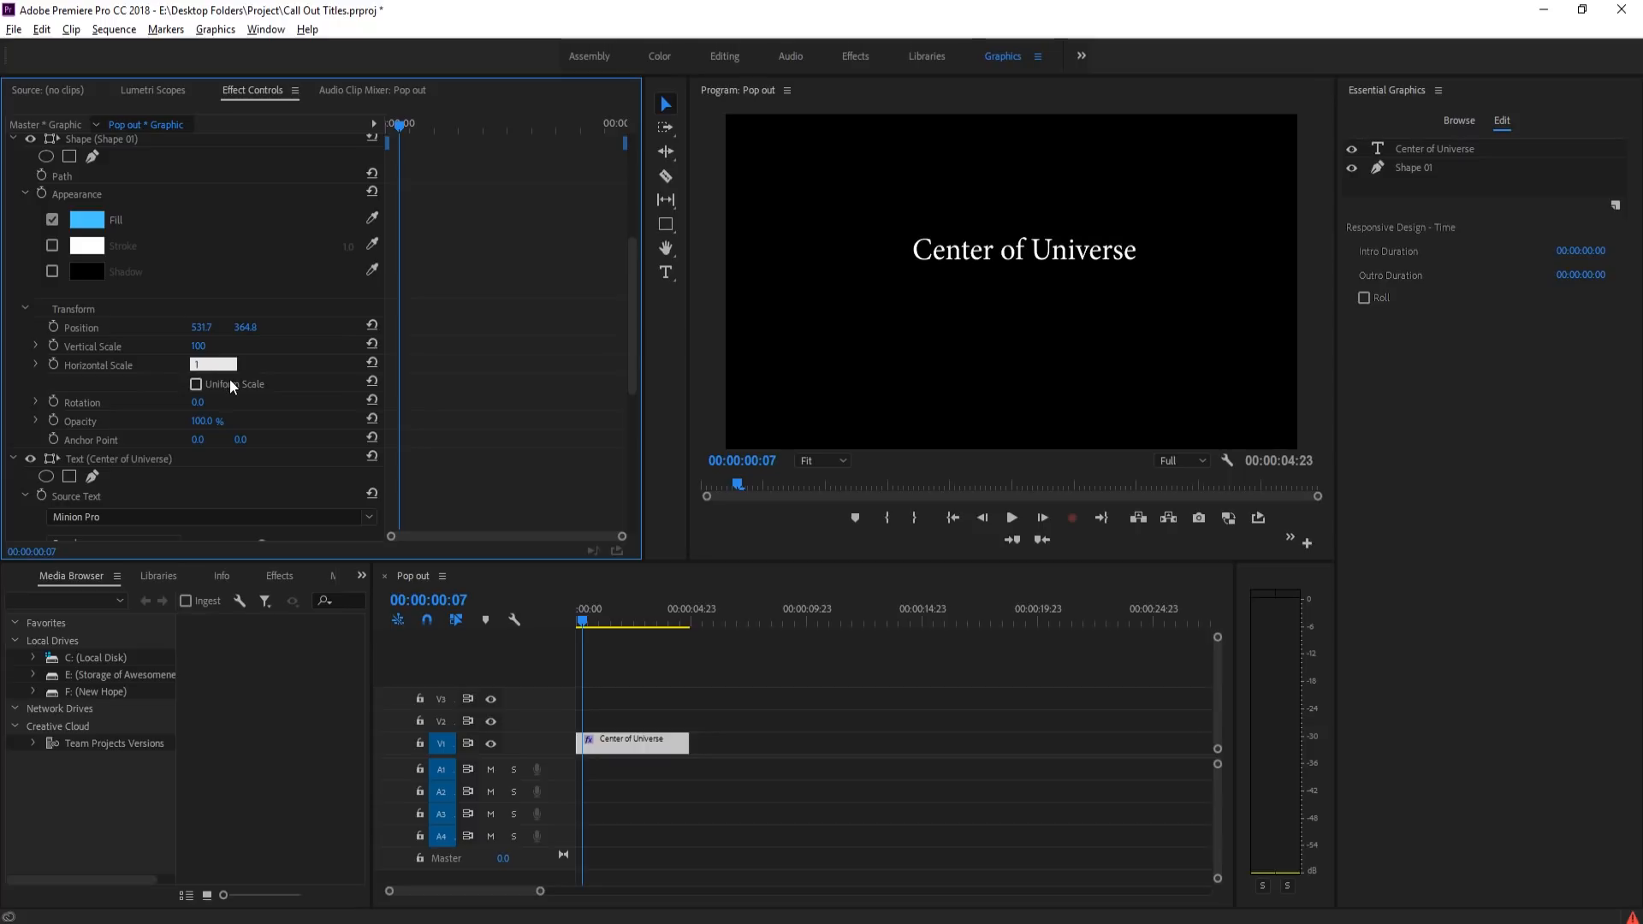
type("15")
left_click(306, 458)
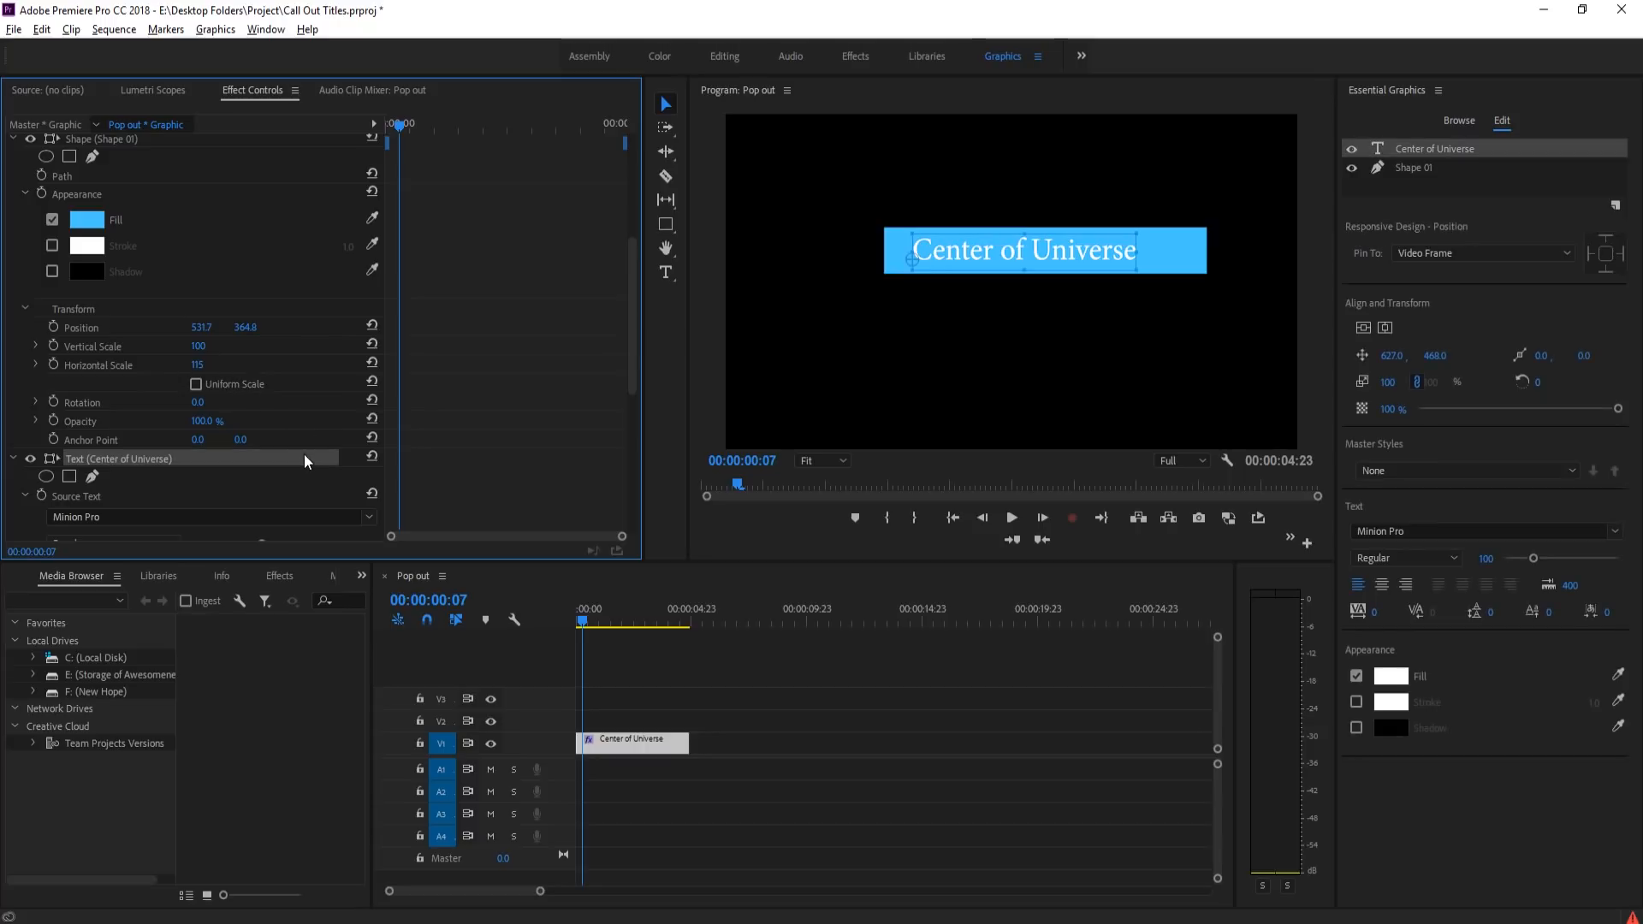
- Enable keyframing for the rectangle's Horizontal Scale at the start of the sequence and set that keyframe to 0
left_click(198, 365)
left_click_drag(598, 614, 550, 624)
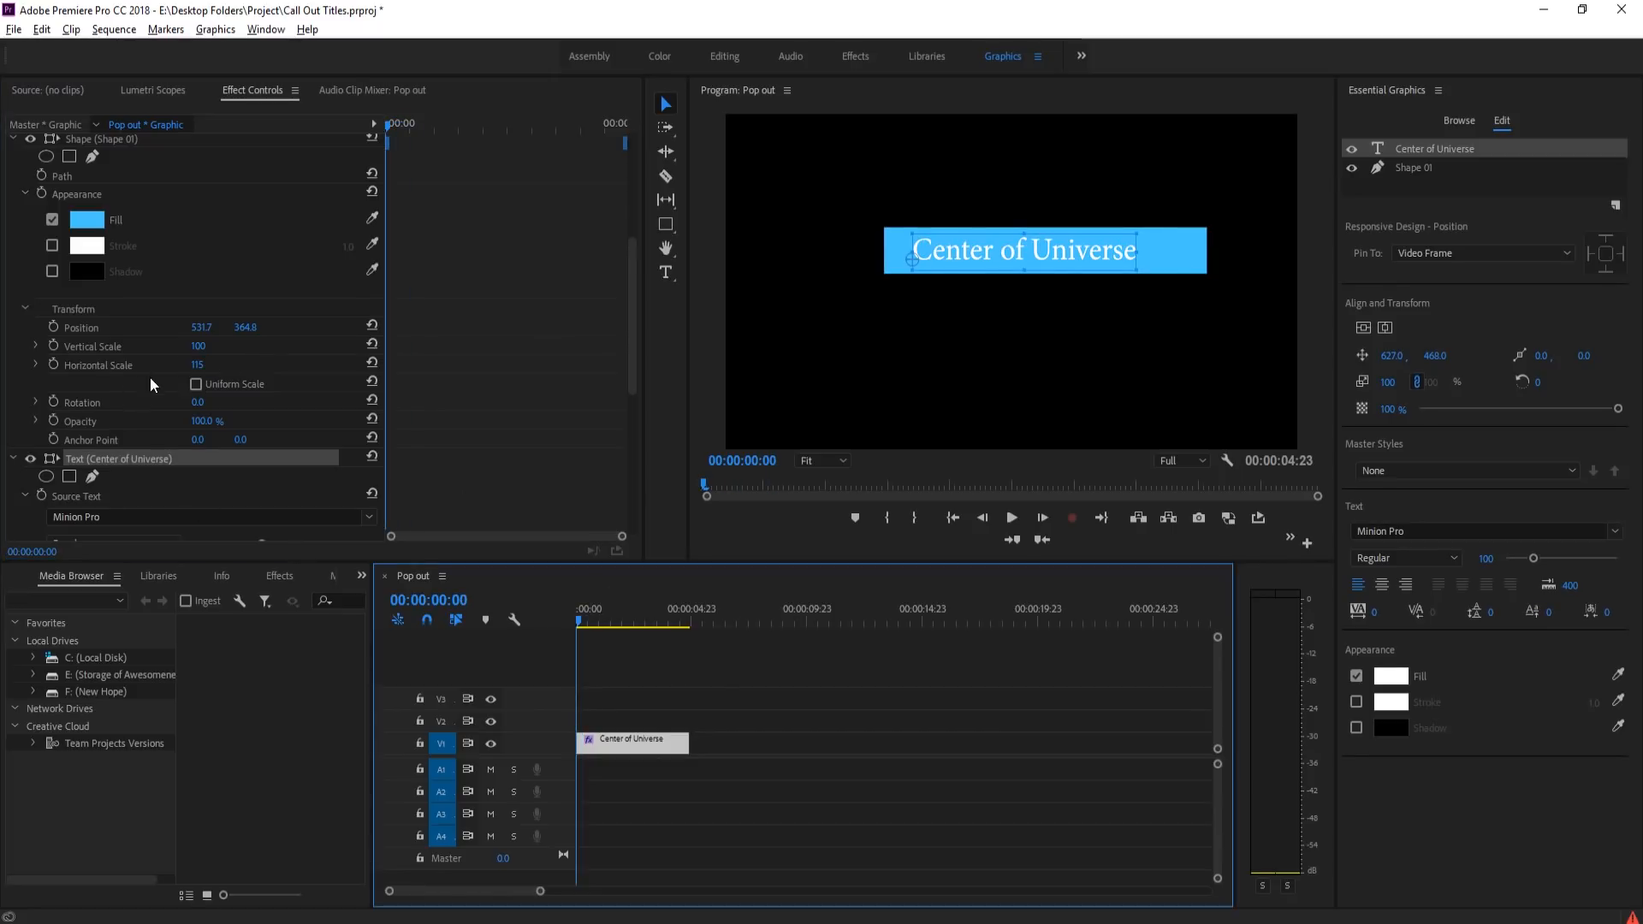
left_click(79, 369)
left_click(202, 366)
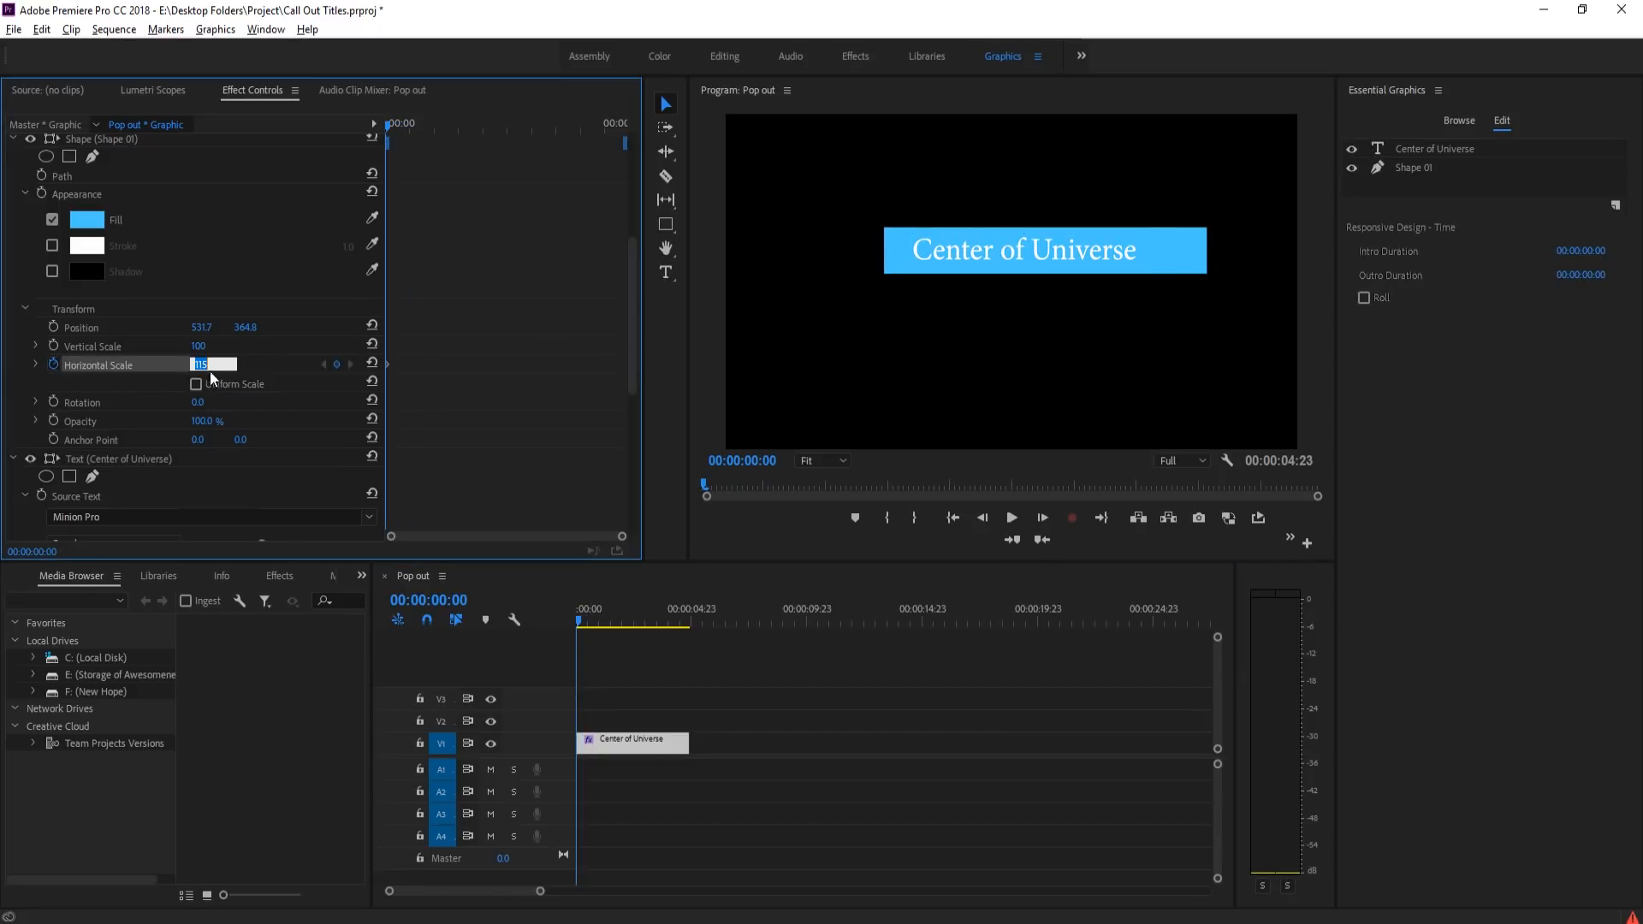
type("10")
key("Return")
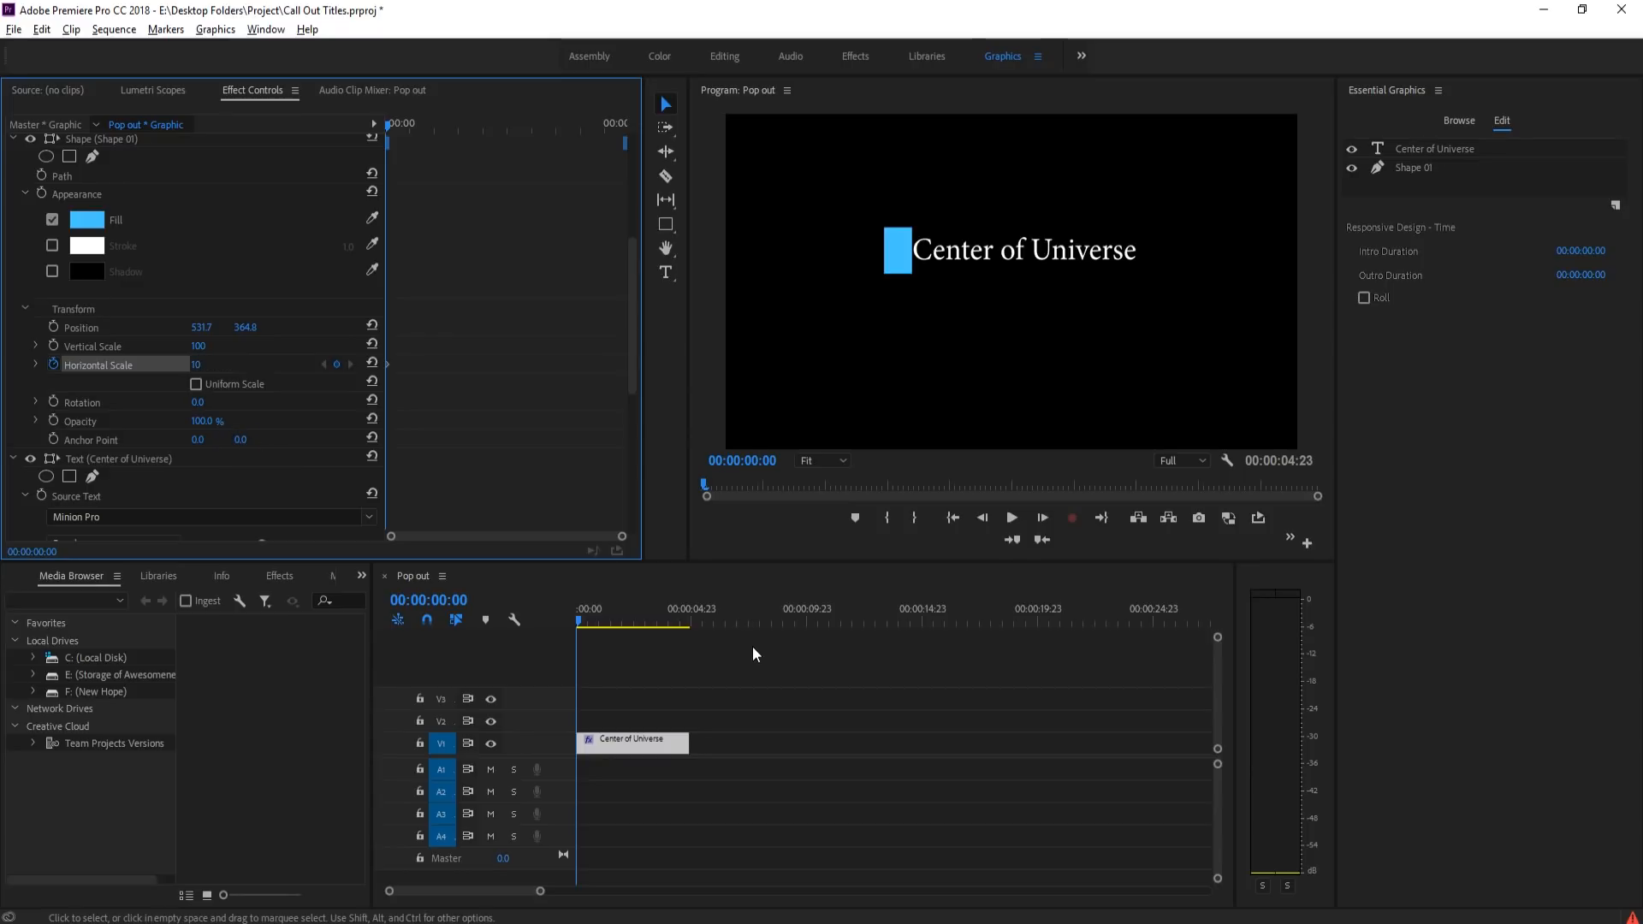
left_click(196, 364)
type("0")
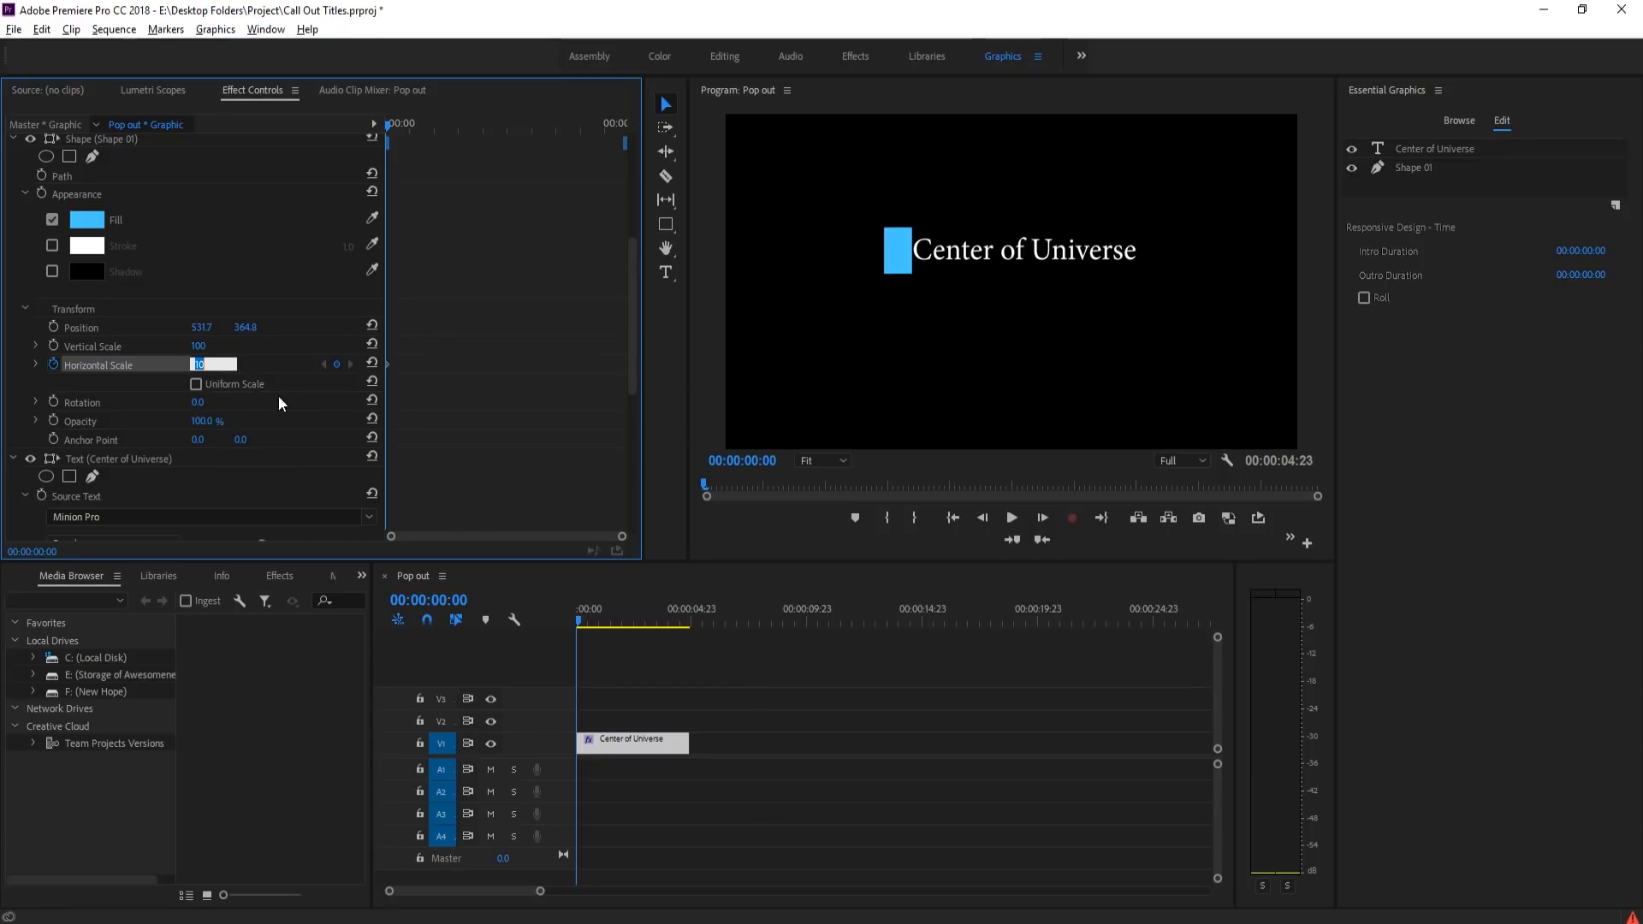
left_click(851, 712)
- Add a Horizontal Scale keyframe of 115 for the blue rectangle at 00:00:00:07
left_click(1041, 518)
left_click(1042, 518)
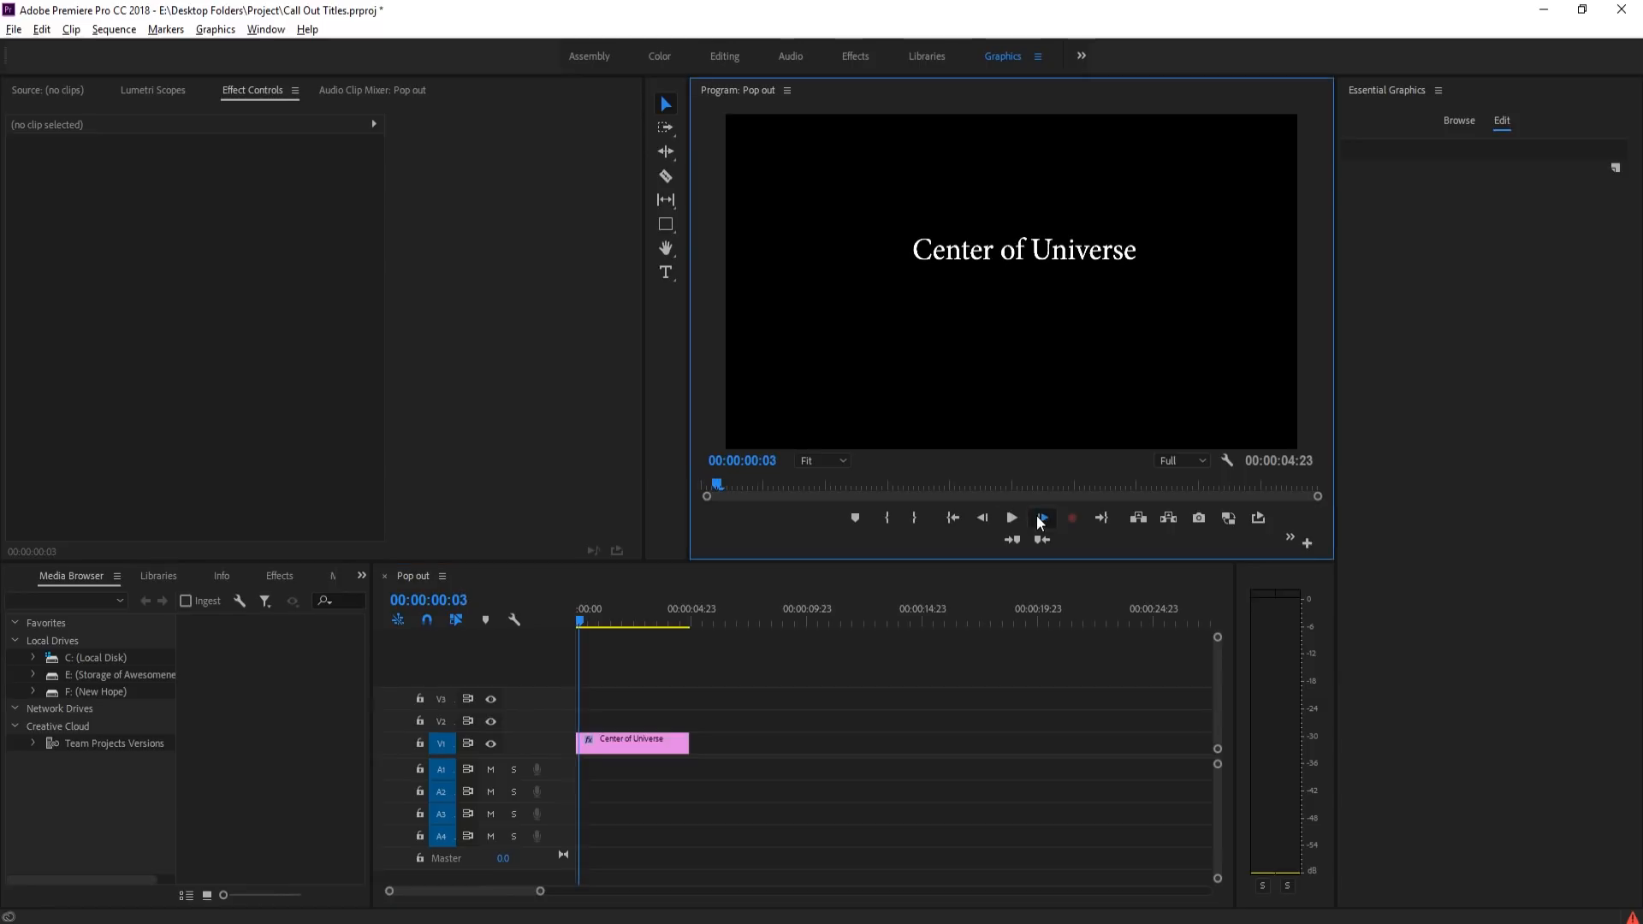
left_click(1041, 517)
left_click(1041, 517)
left_click(635, 738)
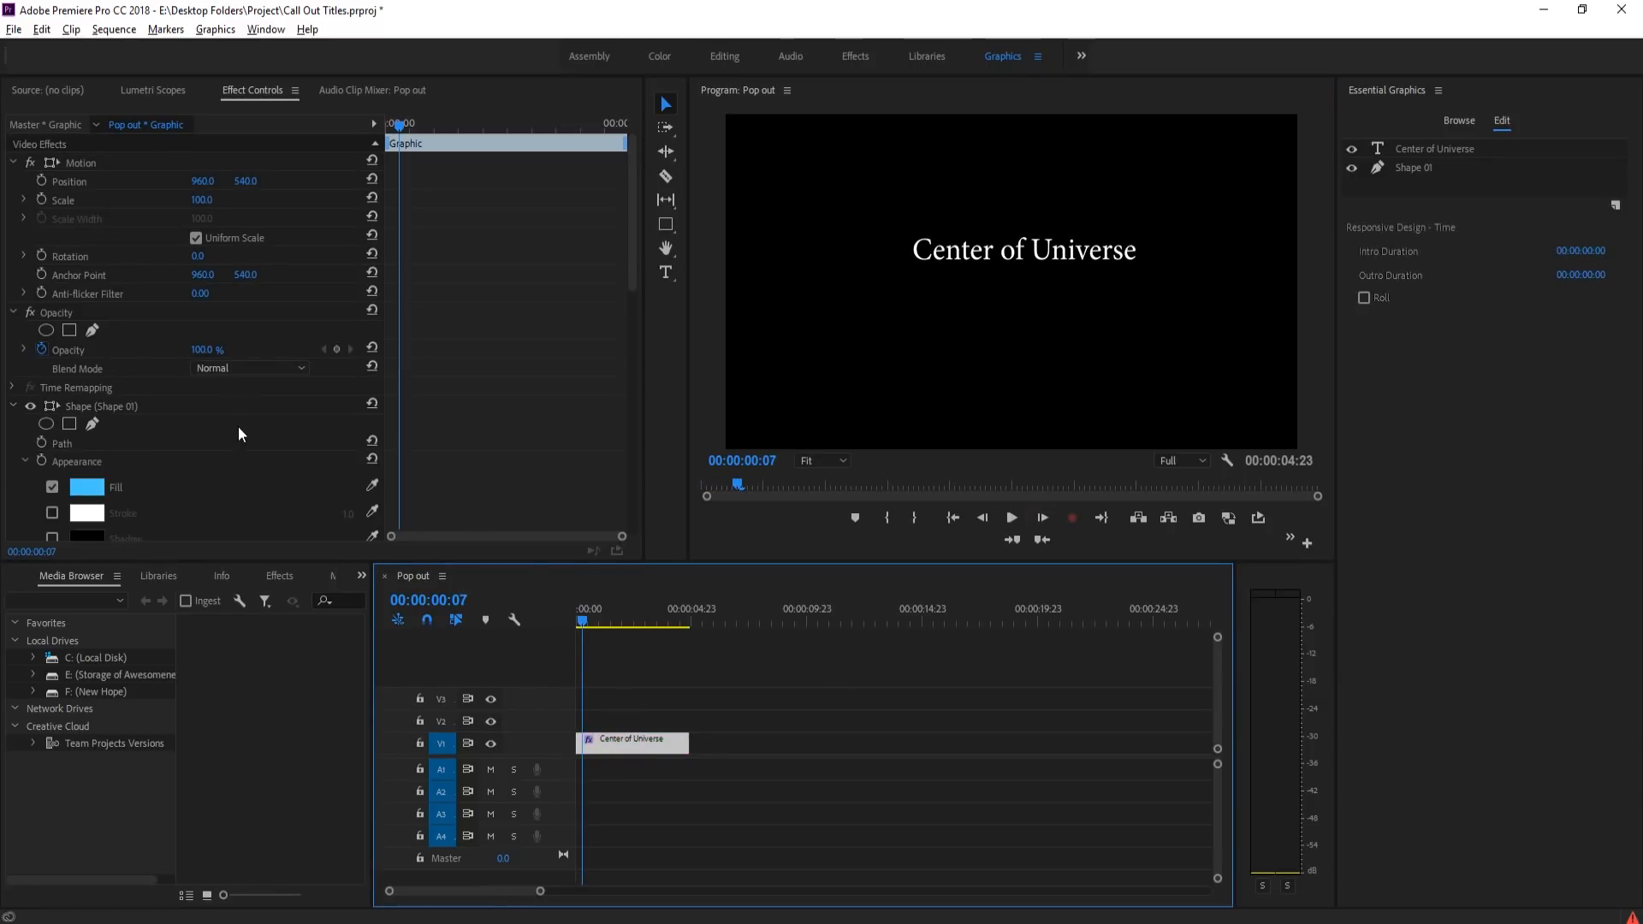
scroll(321, 406, "down", 7)
scroll(315, 399, "down", 7)
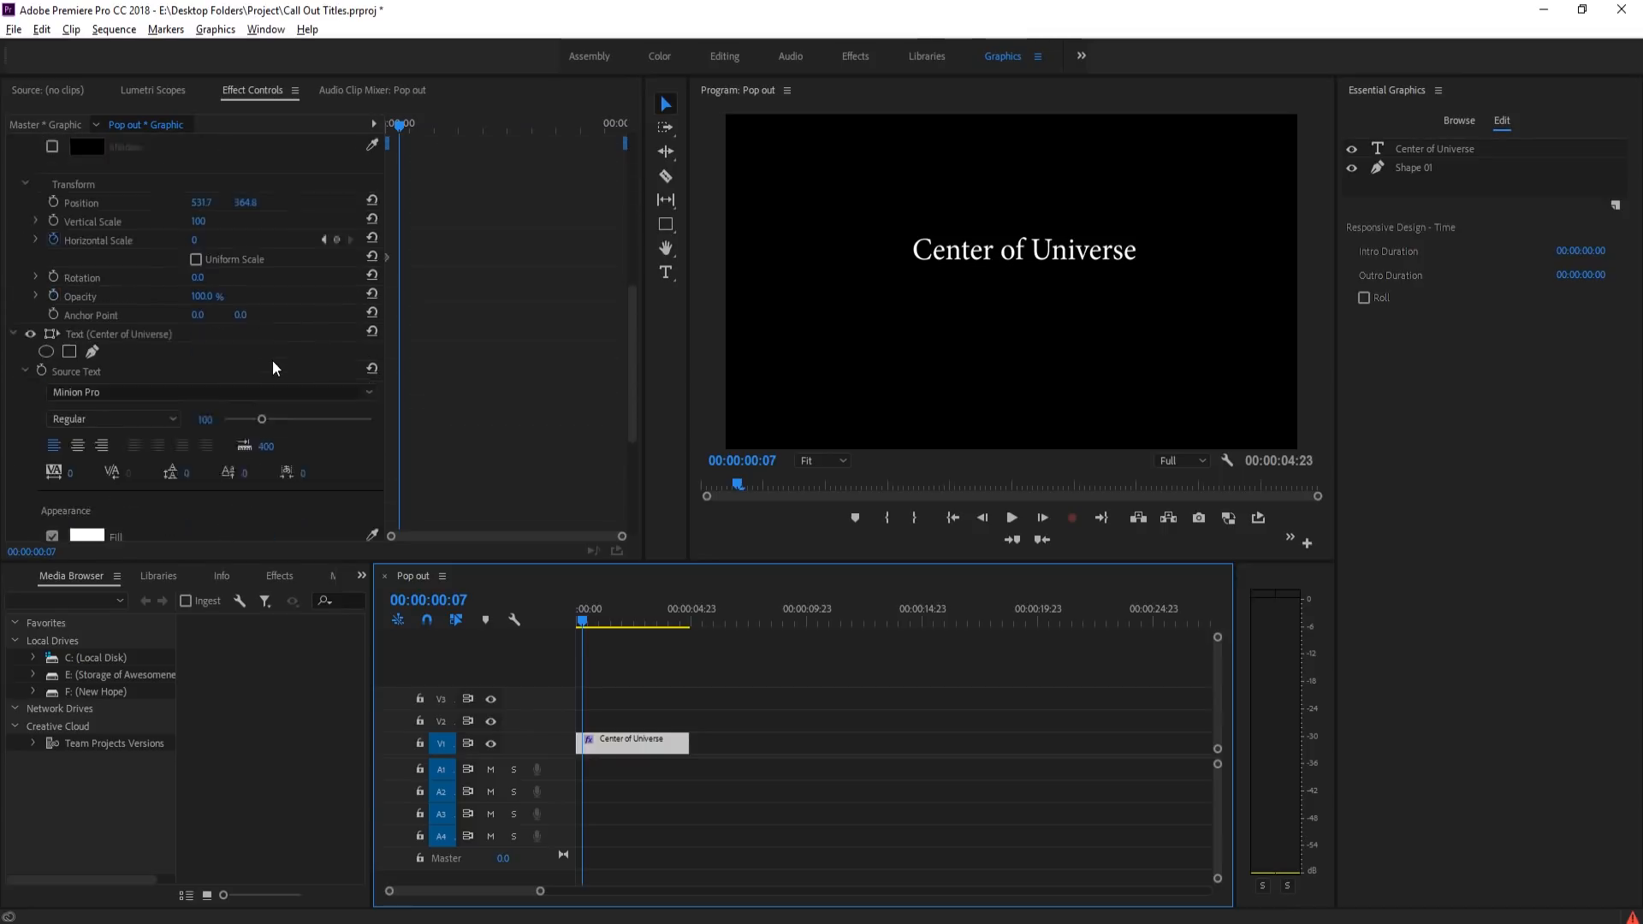
scroll(260, 397, "up", 5)
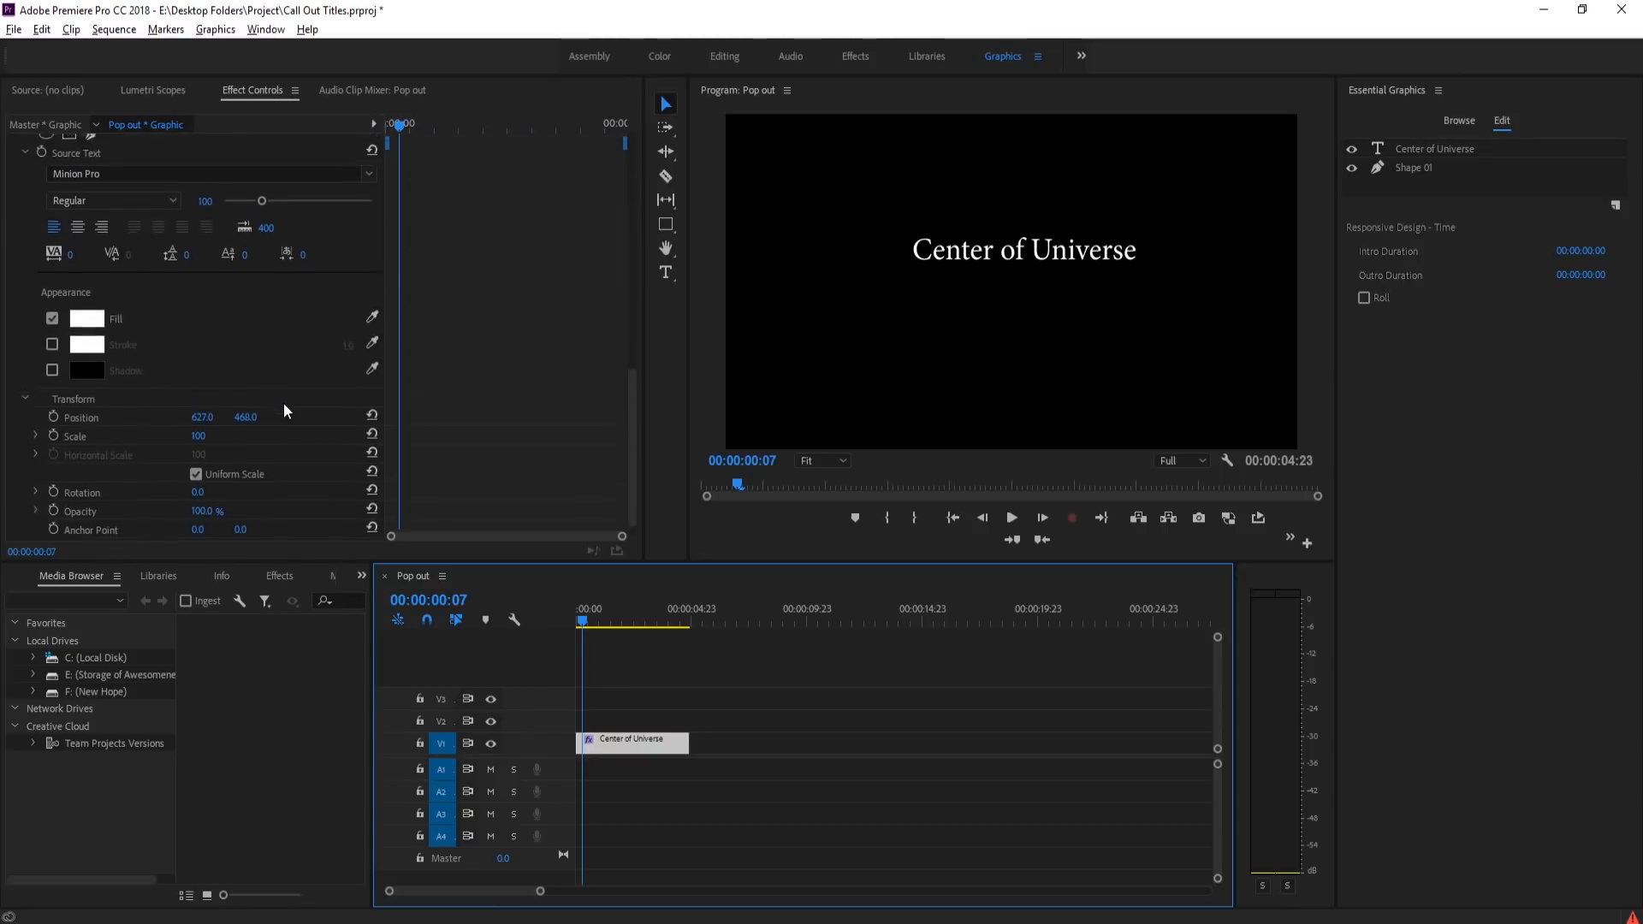
left_click(192, 270)
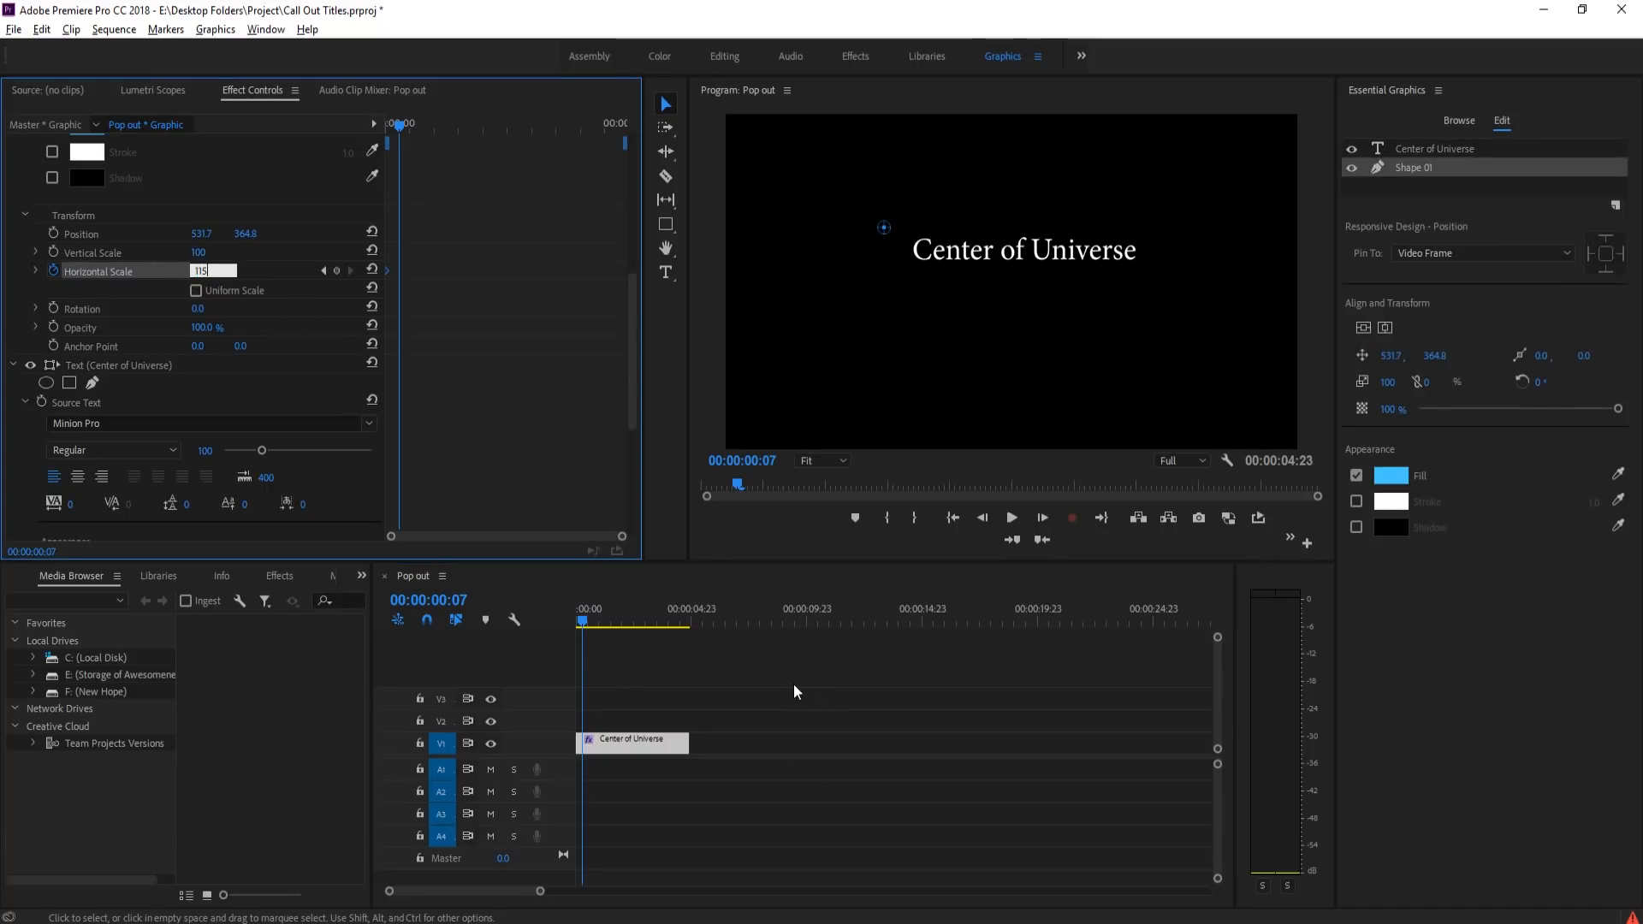
left_click(618, 727)
left_click(620, 747)
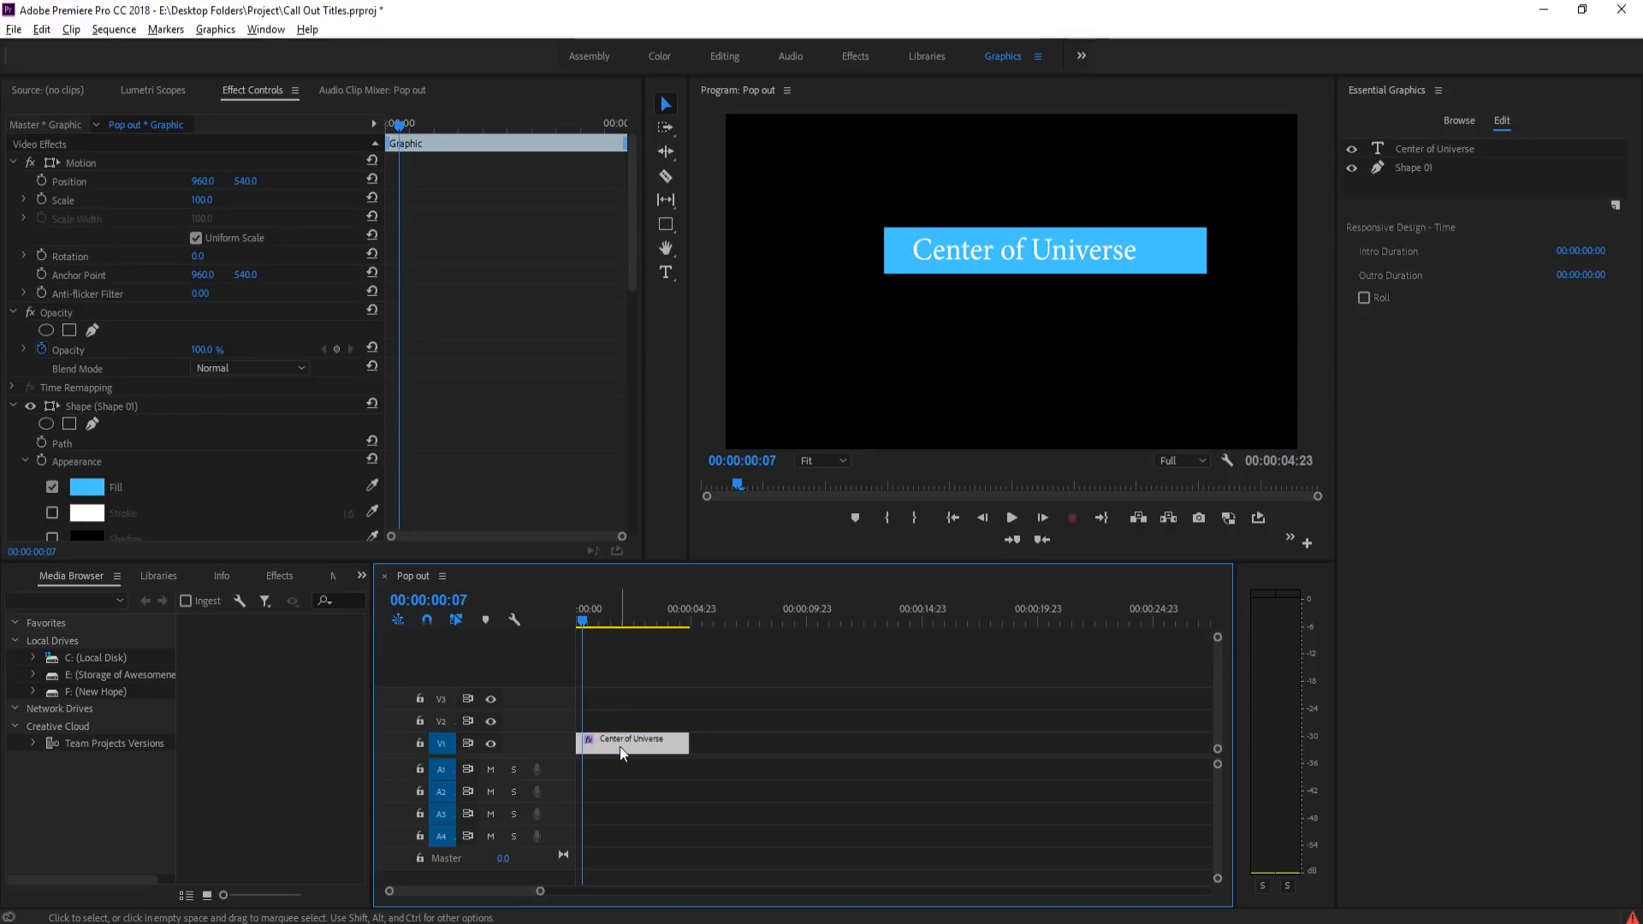
- Add a Horizontal Scale keyframe of 100 for the blue rectangle at 00:00:00:09
scroll(249, 420, "down", 10)
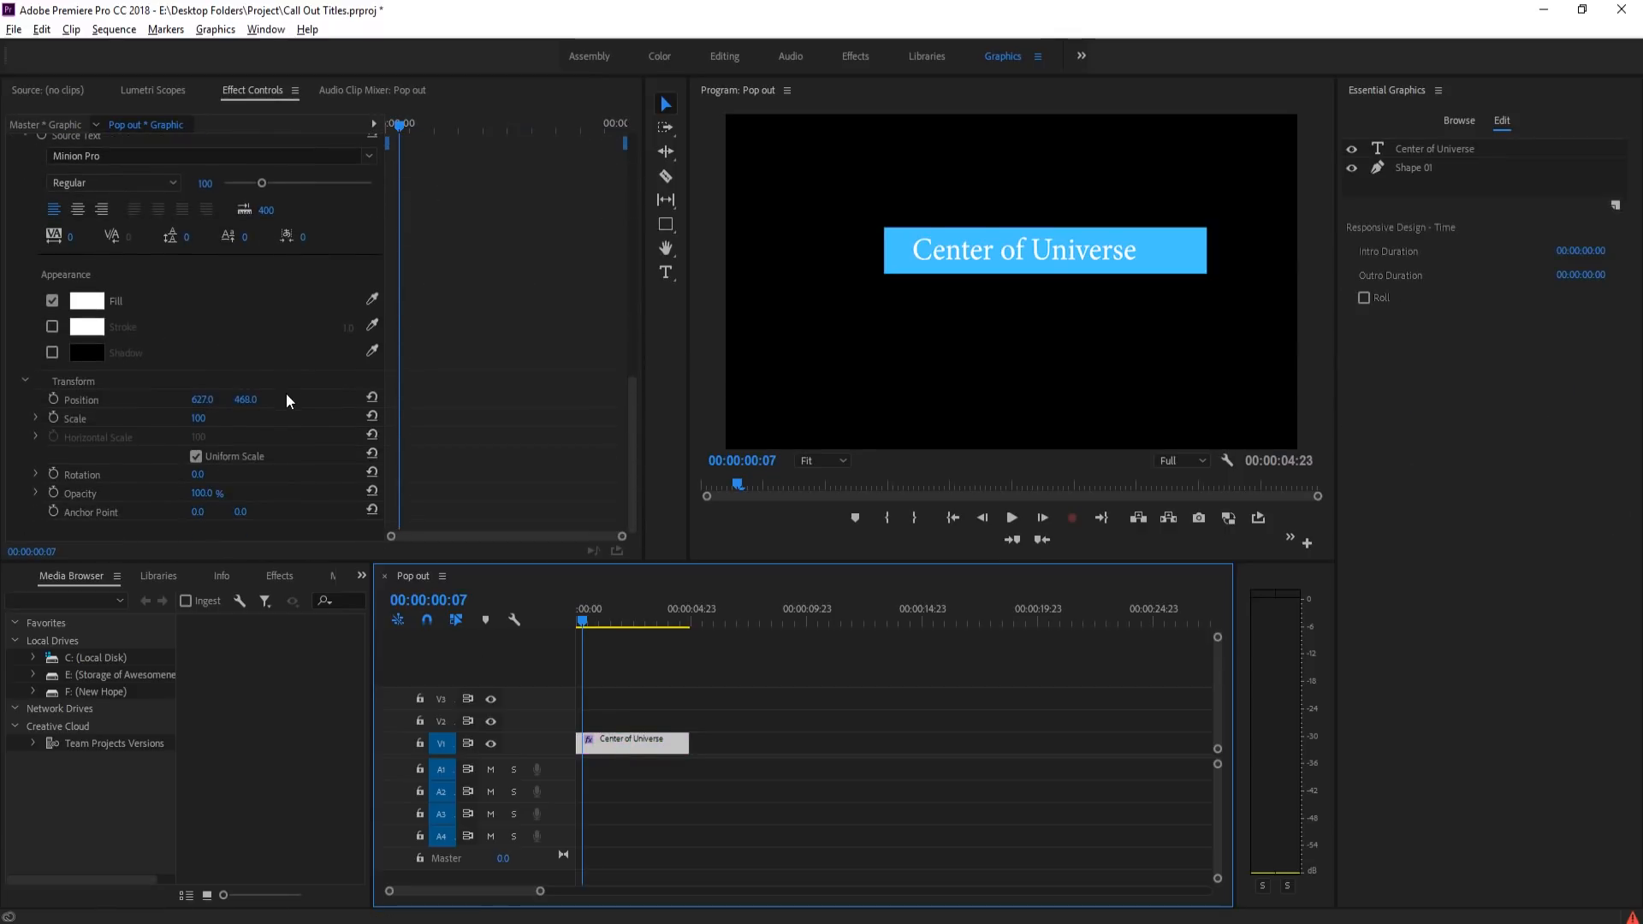
scroll(291, 425, "up", 6)
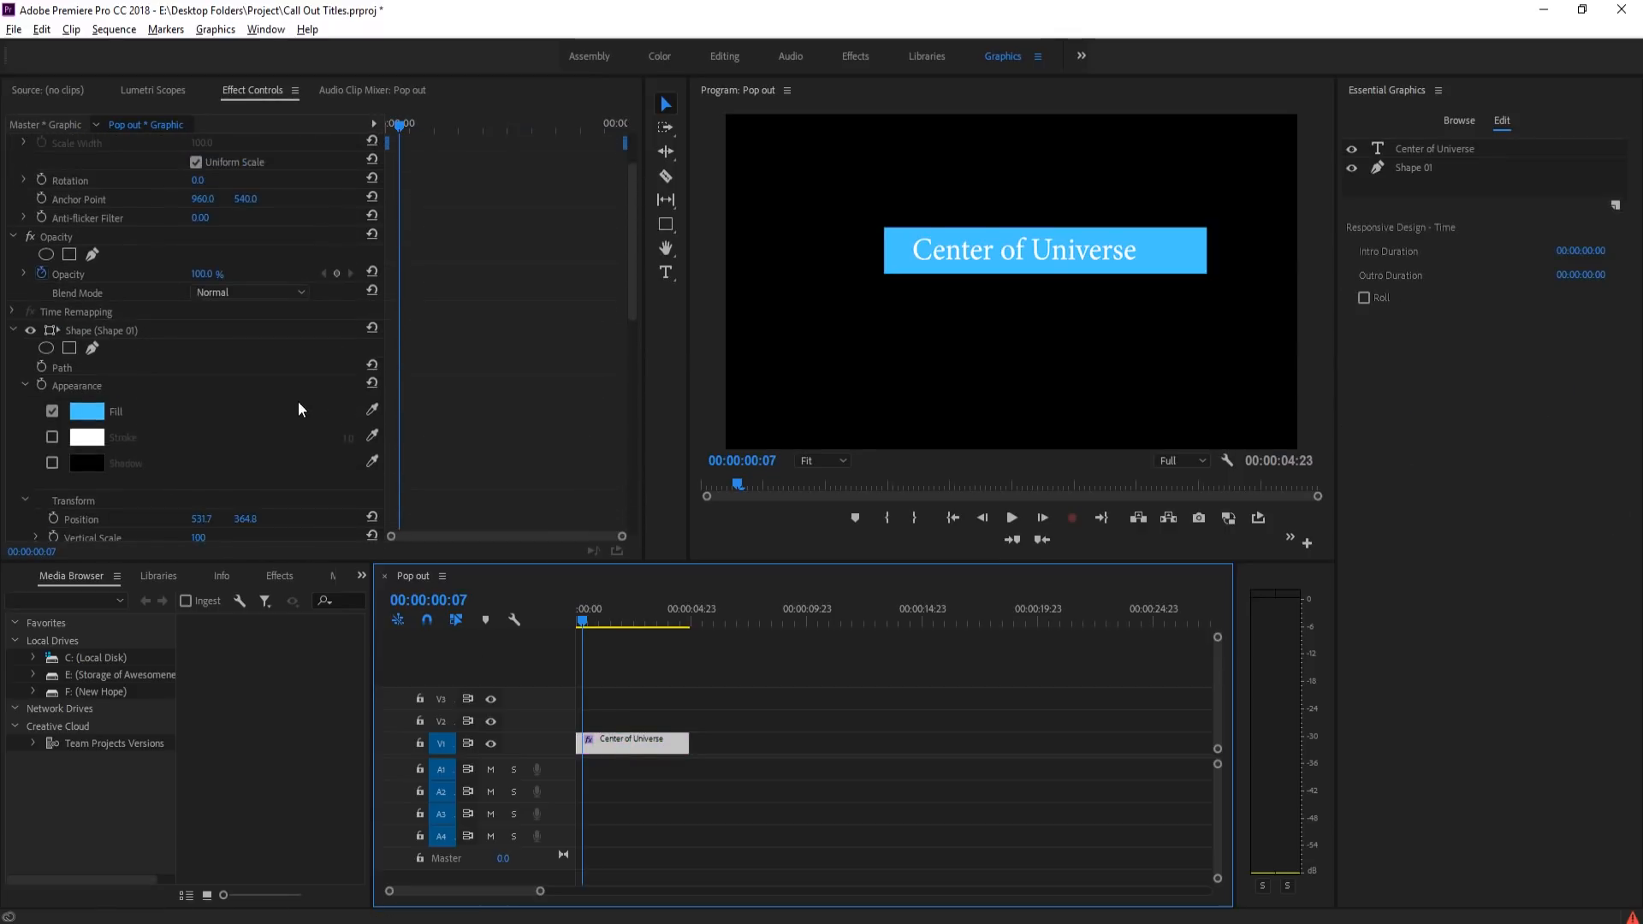
scroll(279, 377, "down", 7)
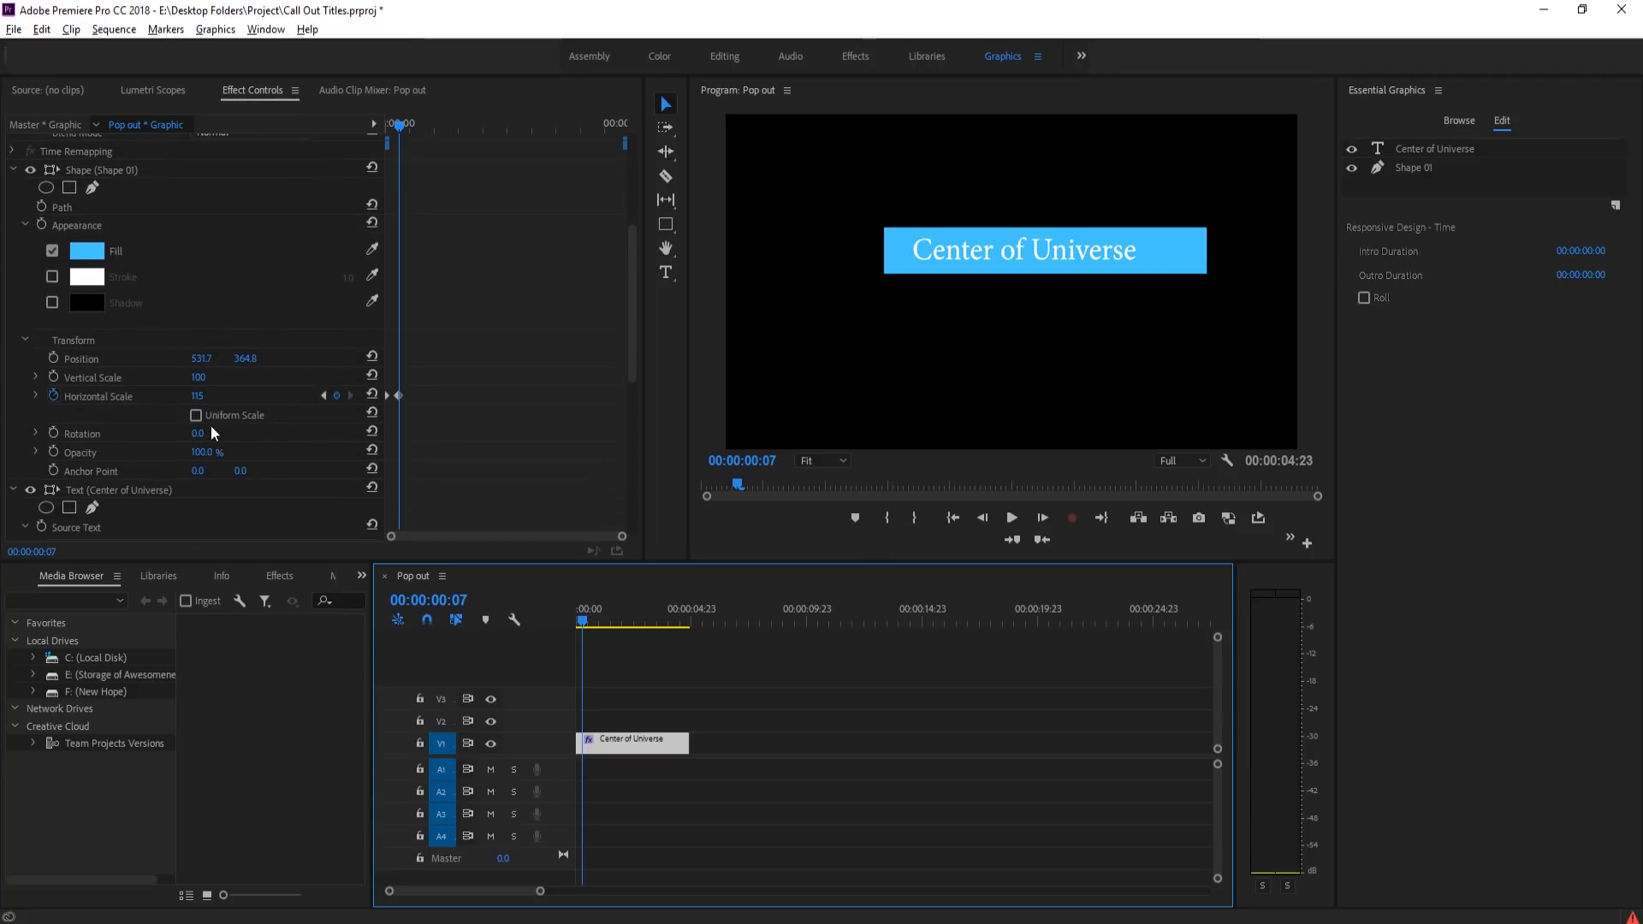
left_click(1042, 518)
left_click(1042, 518)
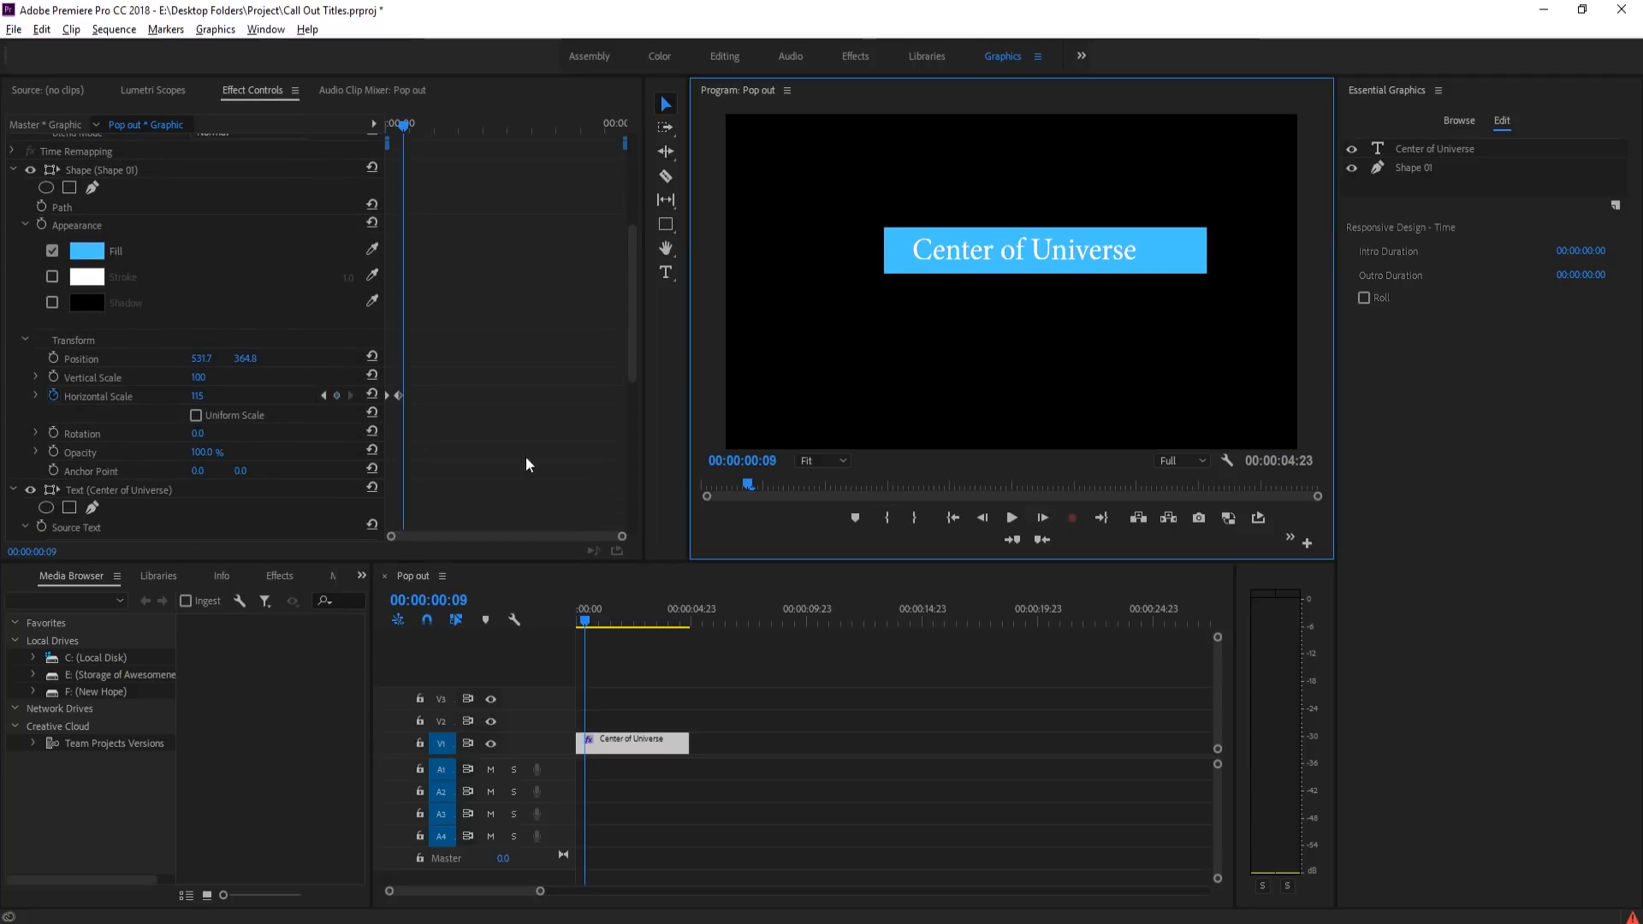
left_click(195, 397)
type("100")
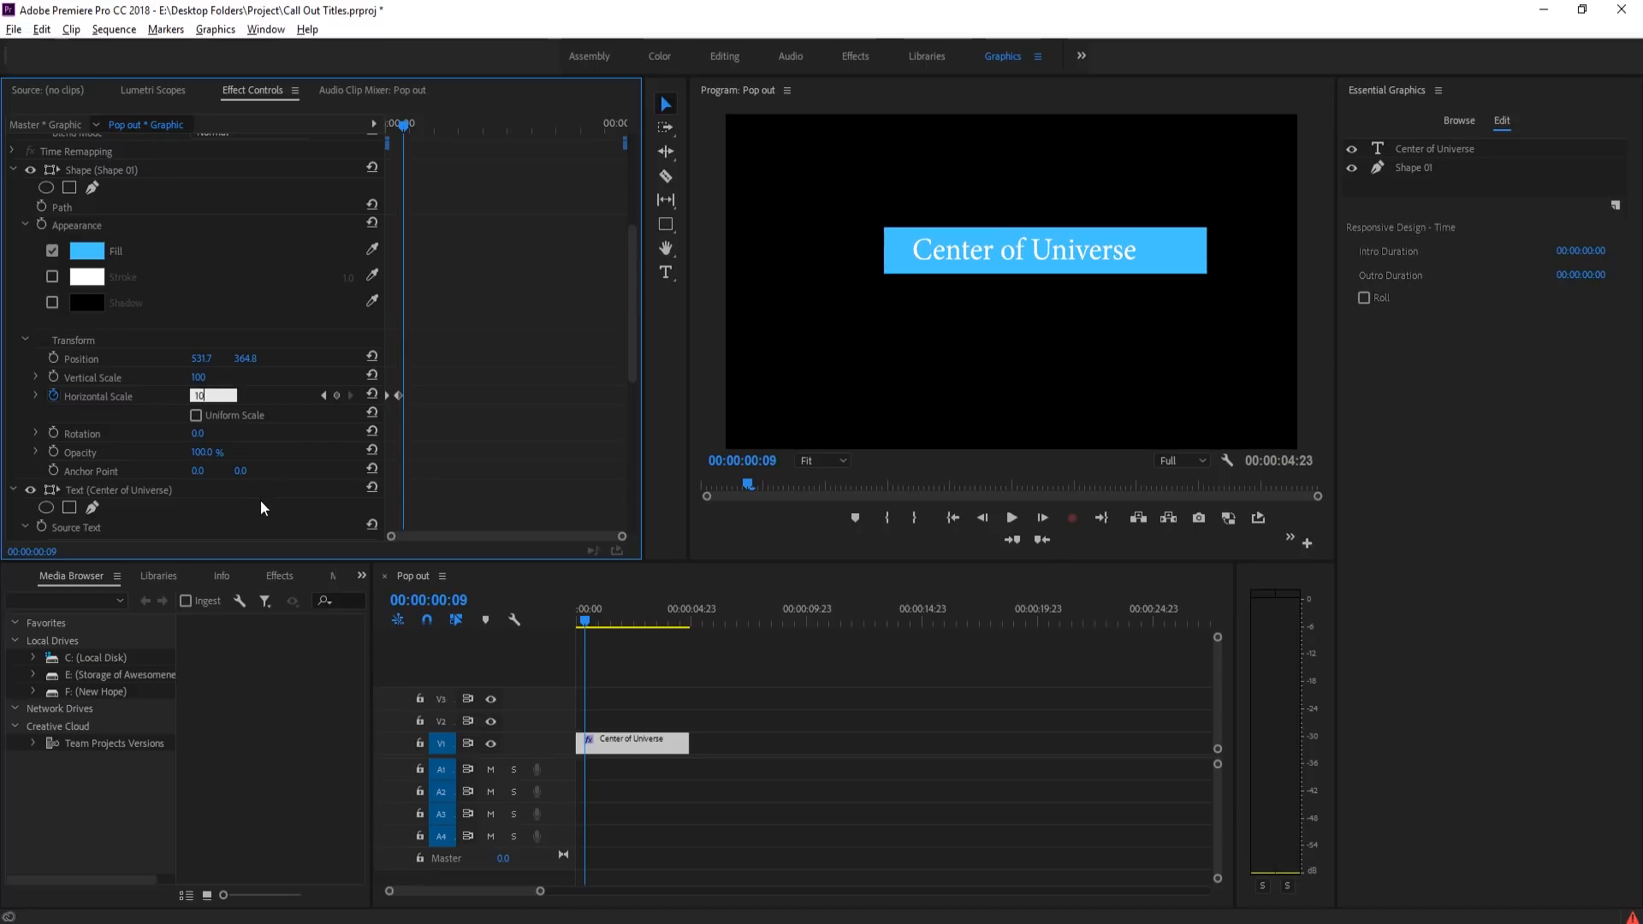
left_click(665, 746)
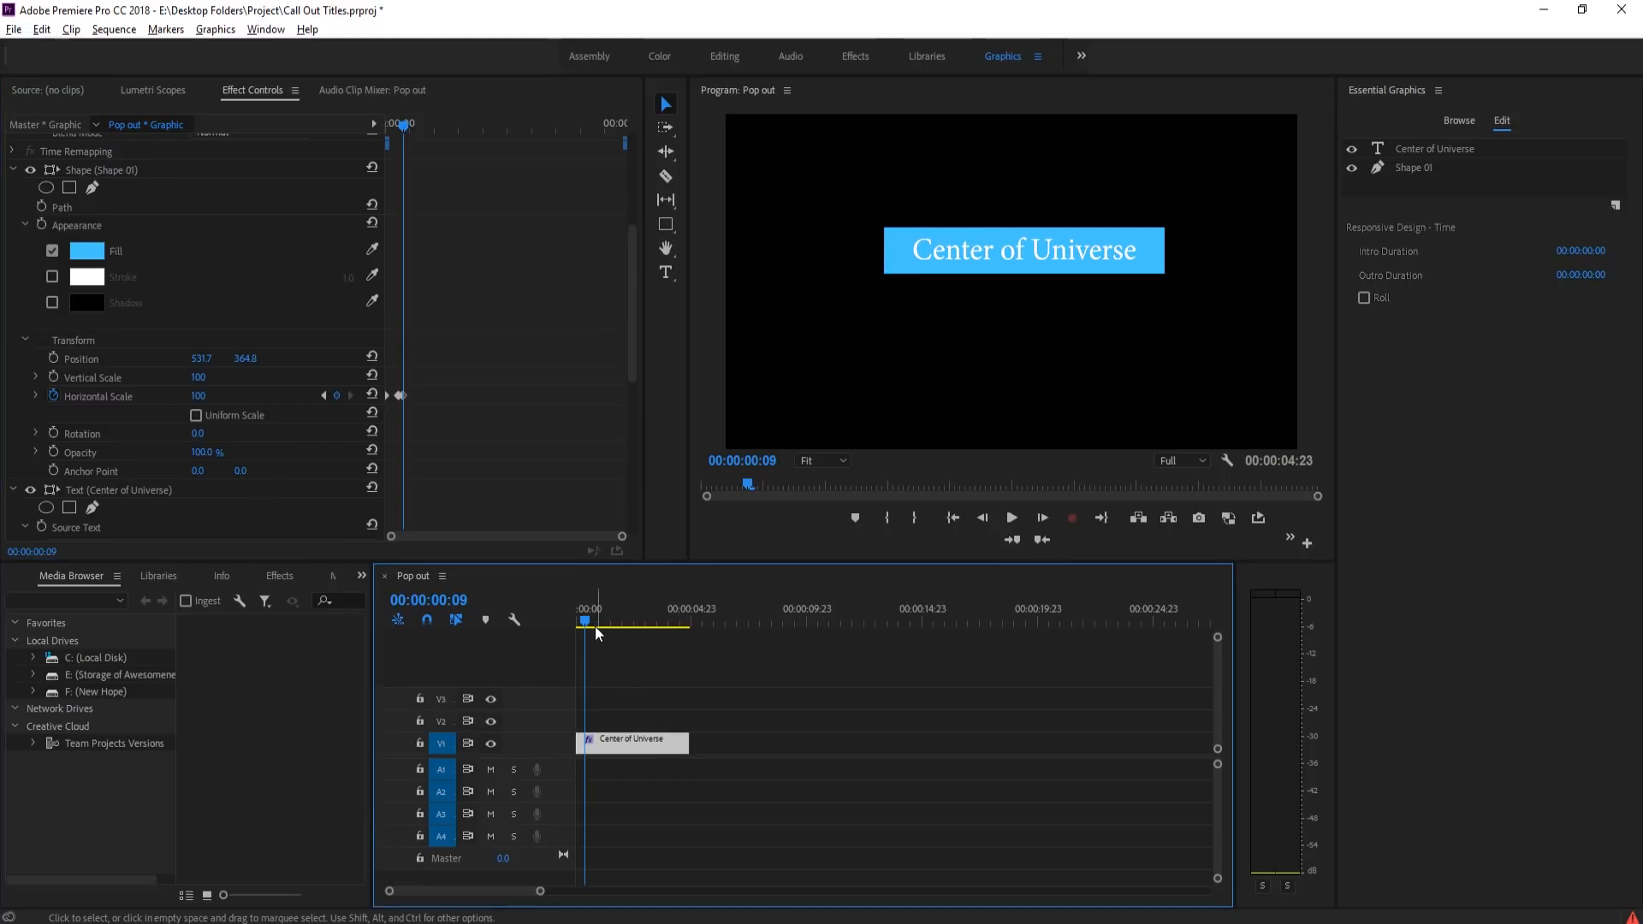
- Play the sequence from the start to preview the rectangle's pop-out scaling
mouse_move(595, 626)
left_mouse_down()
mouse_move(563, 624)
mouse_move(579, 625)
left_mouse_up()
key("space")
key("space")
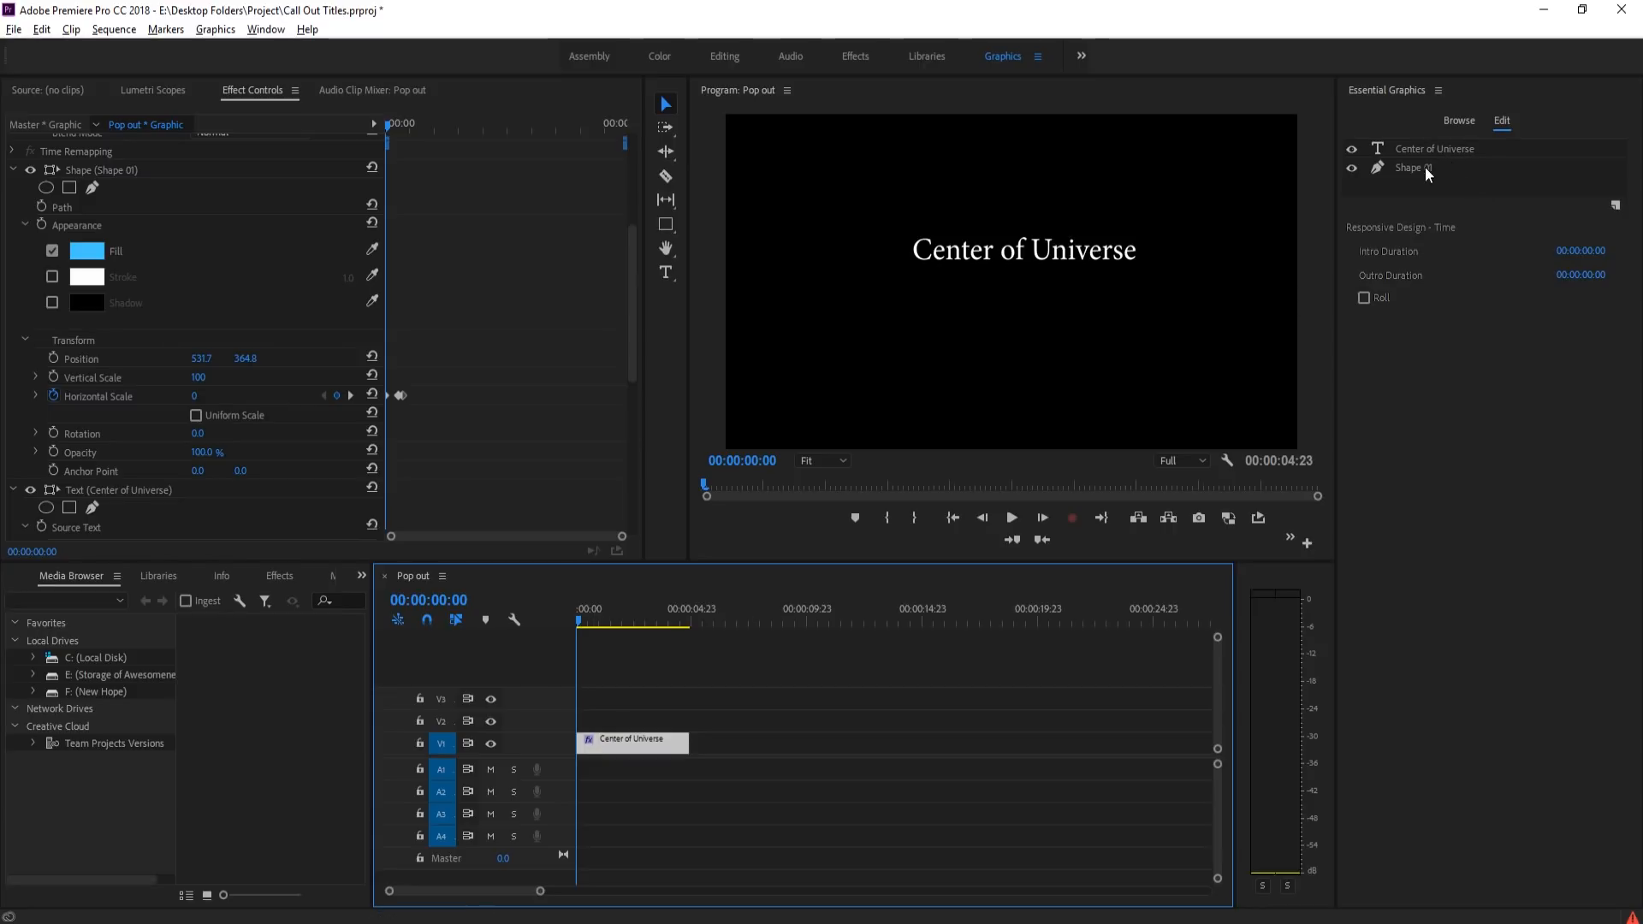
- Enable keyframing for the "Center of Universe" text's Opacity at the start of the sequence and set that keyframe to 0%
scroll(193, 338, "up", 2)
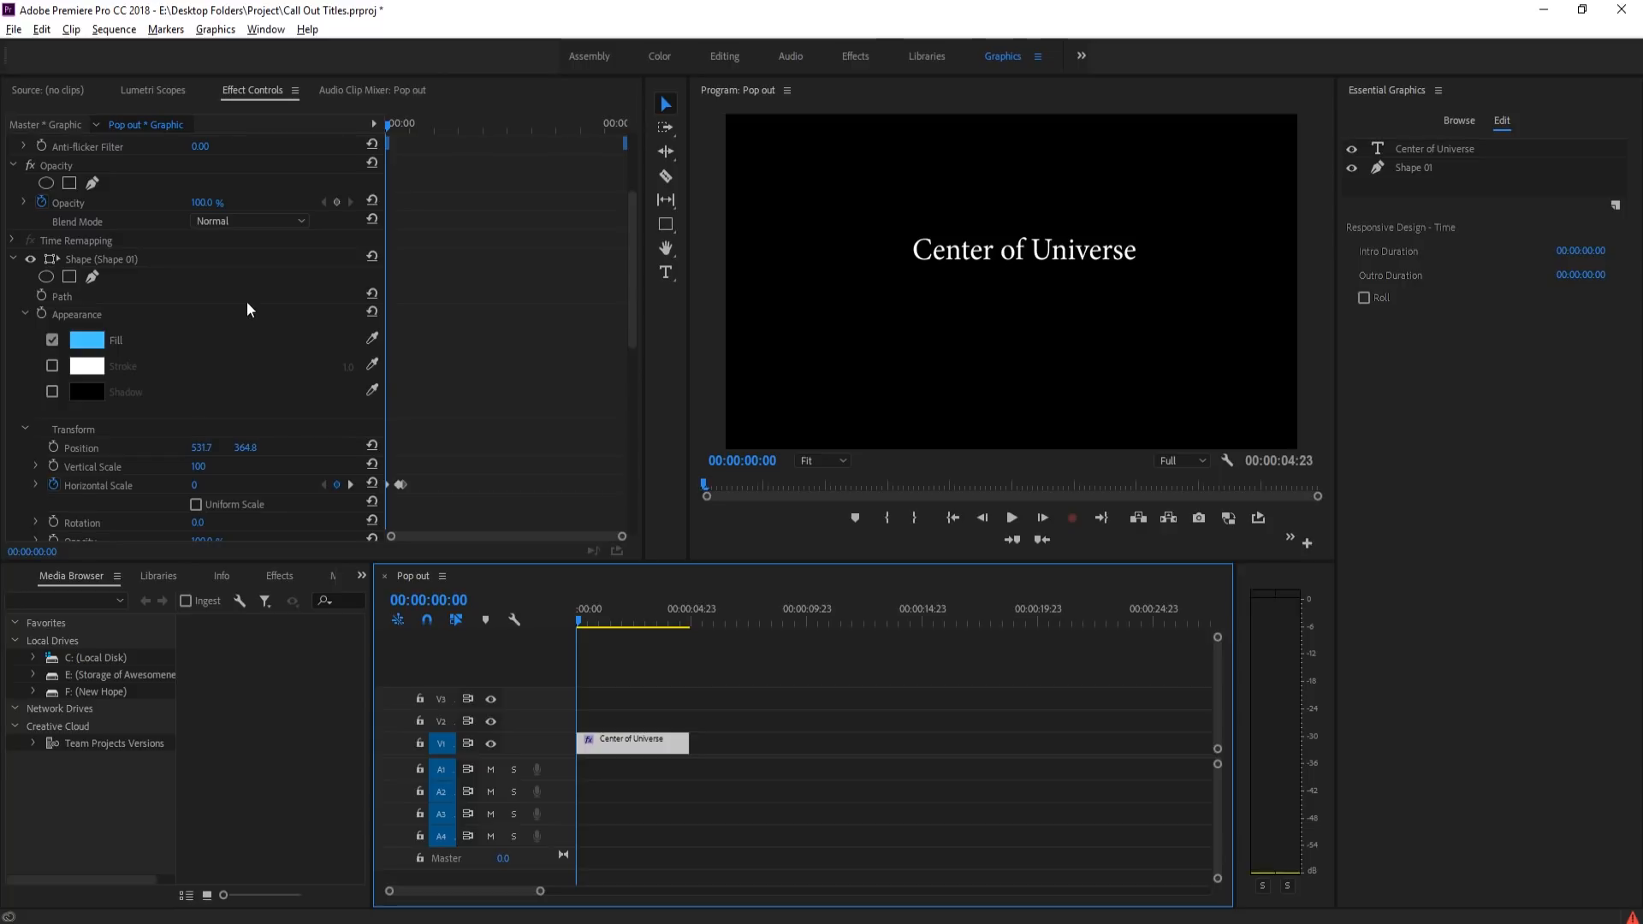
scroll(256, 308, "down", 5)
scroll(280, 346, "down", 1)
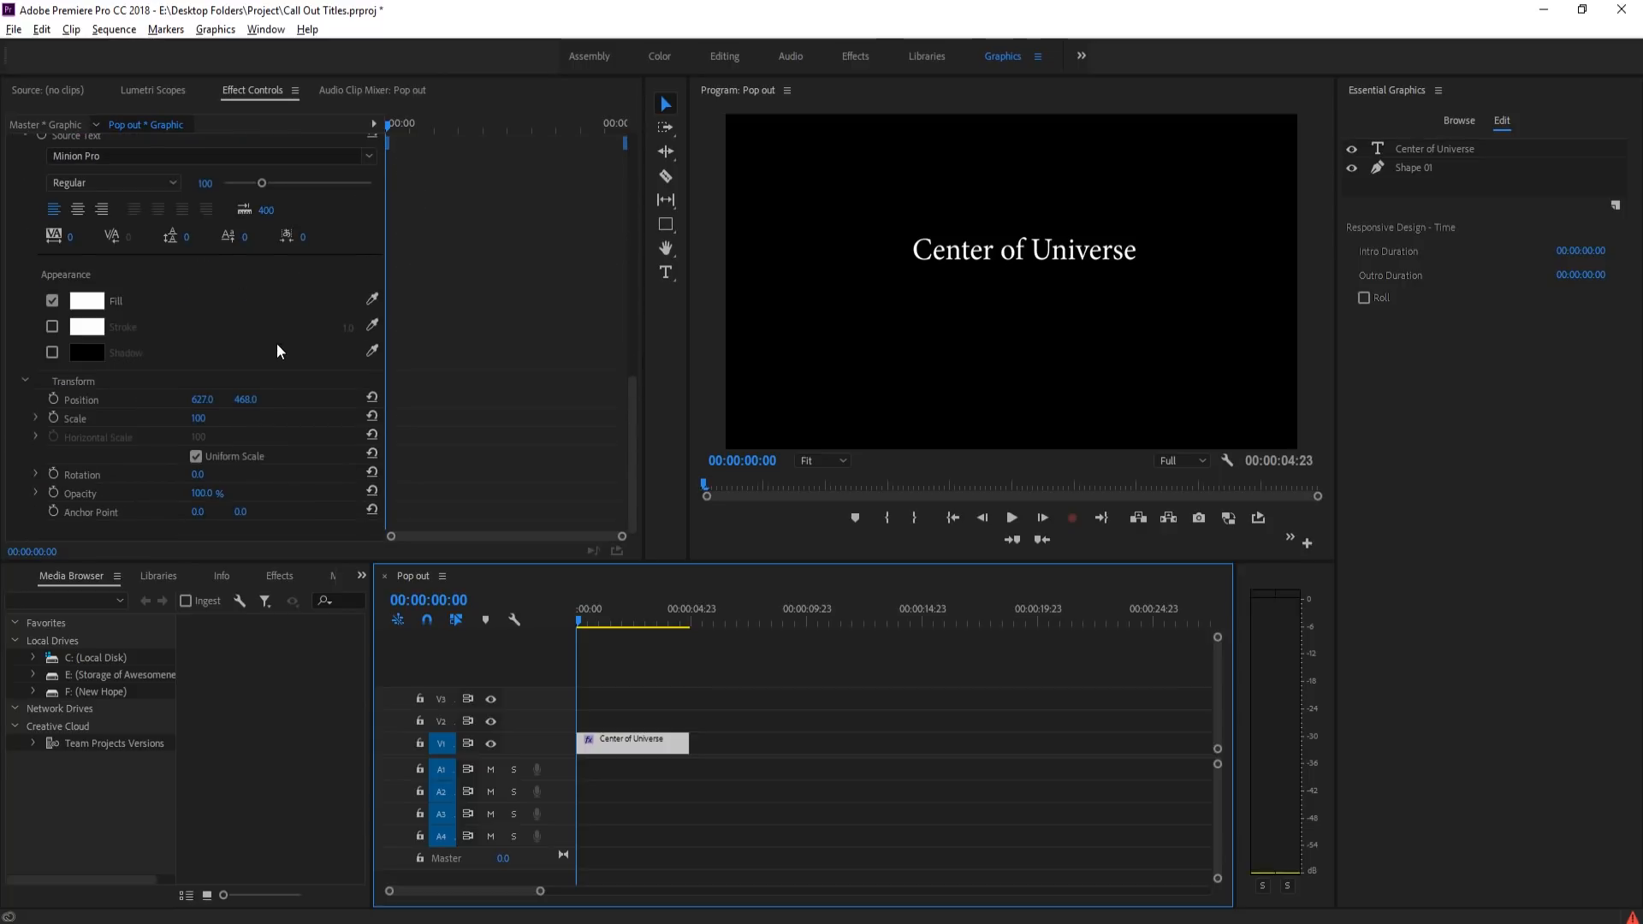
left_click(53, 493)
left_click(204, 493)
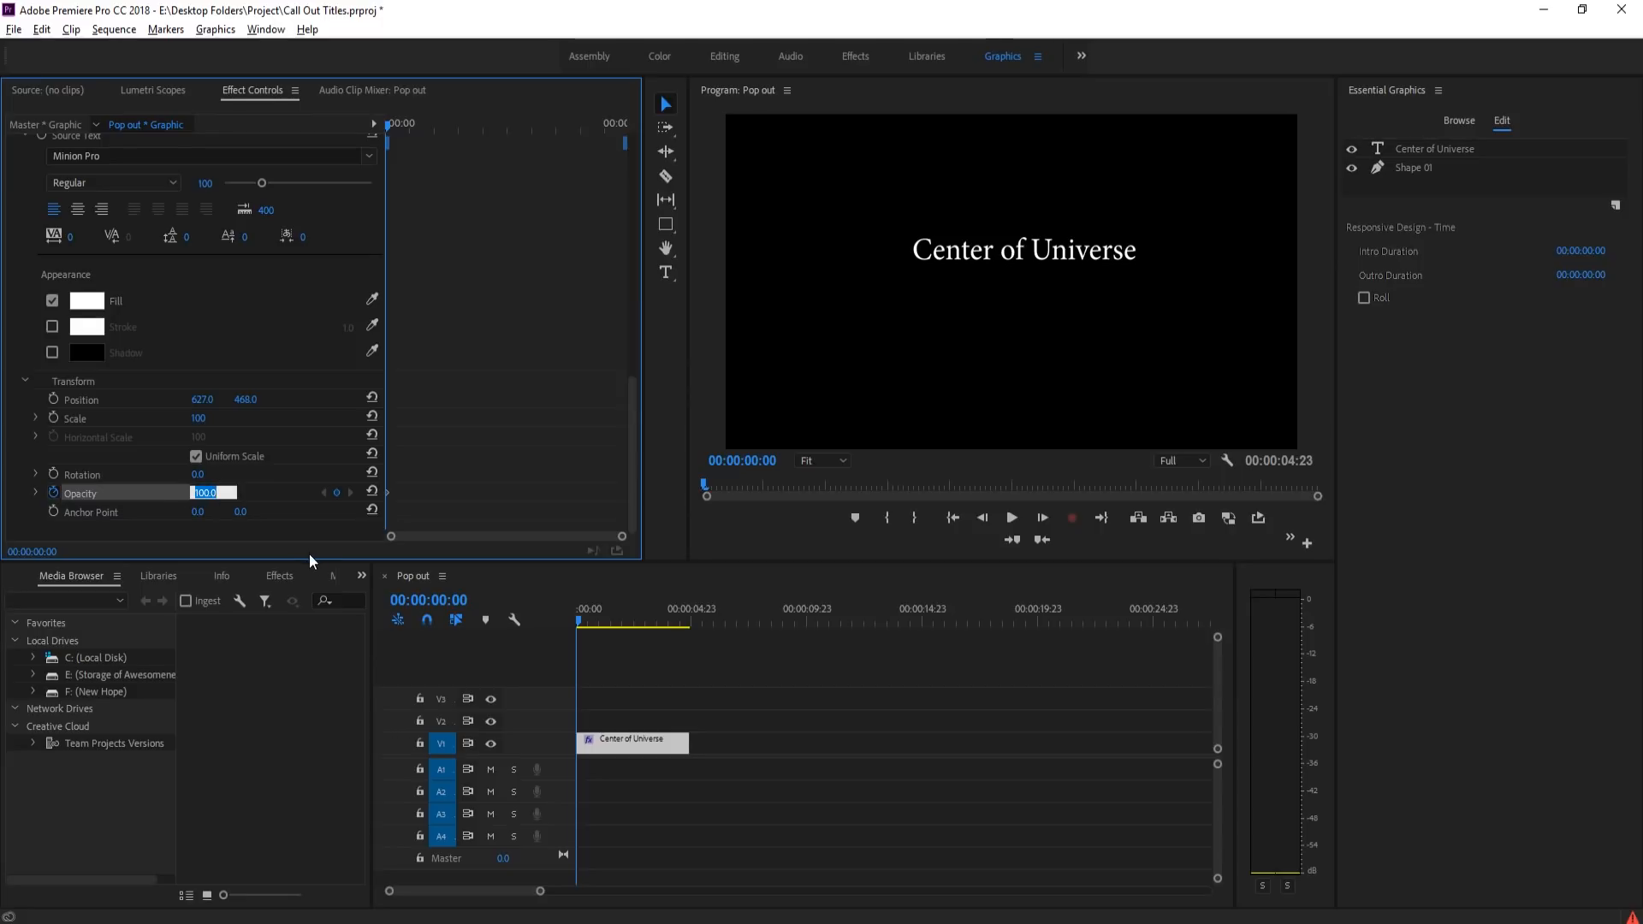
type("0")
left_click(329, 536)
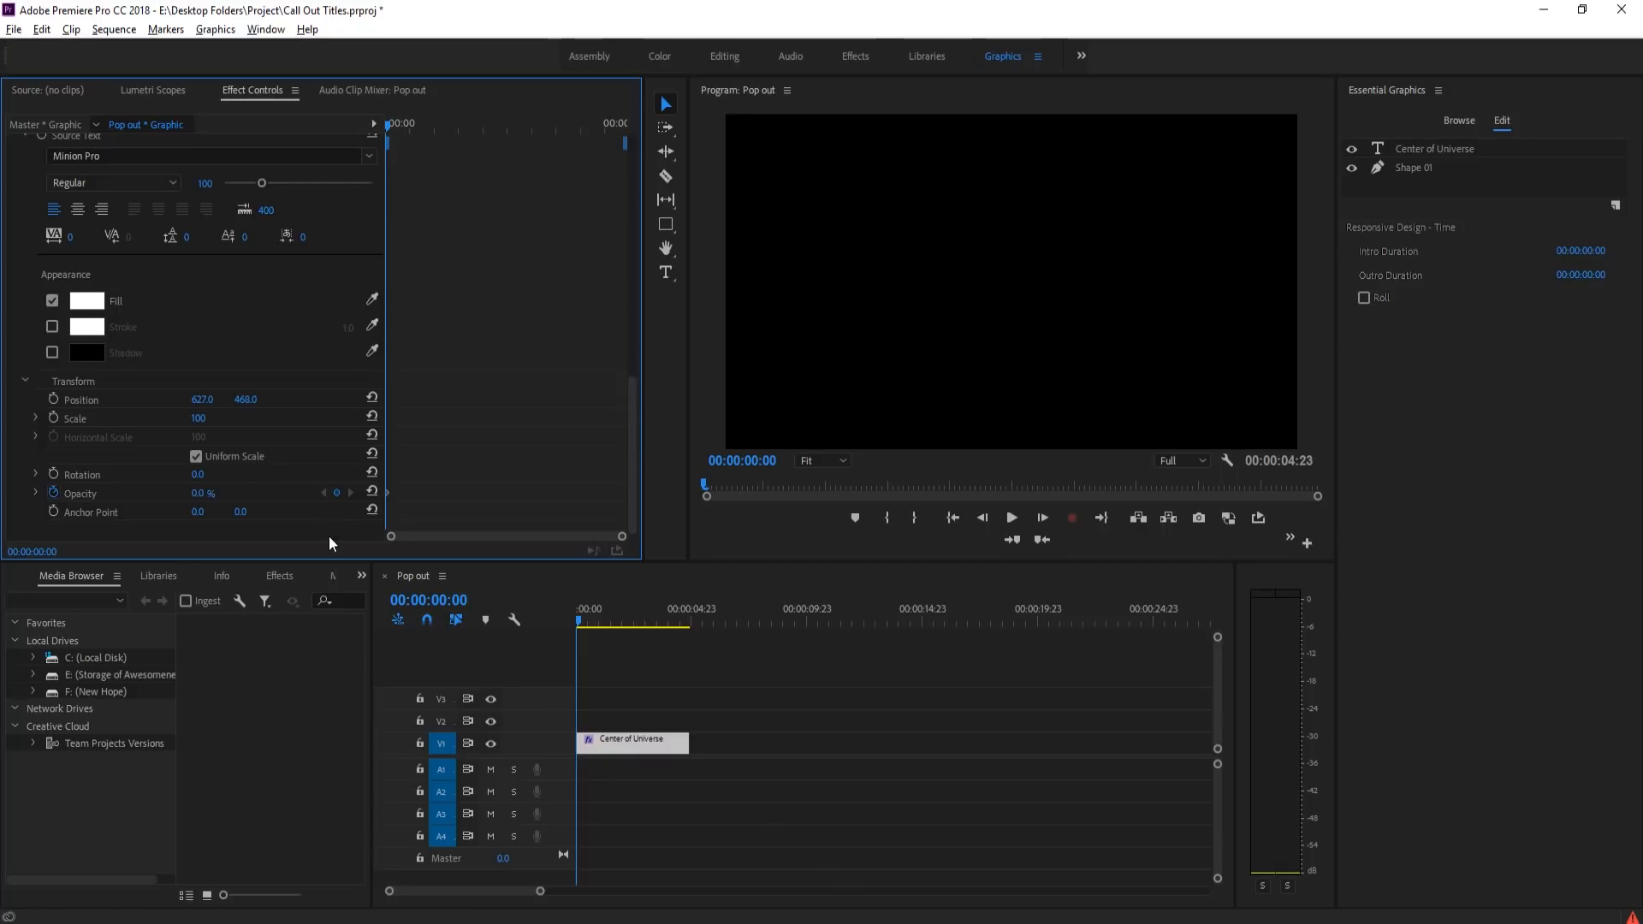
- Add a keyframe at 00:00:00:04 that holds the text layer's Opacity at 0%
left_click(1041, 518)
left_click(1041, 517)
left_click(1042, 518)
left_click(1041, 518)
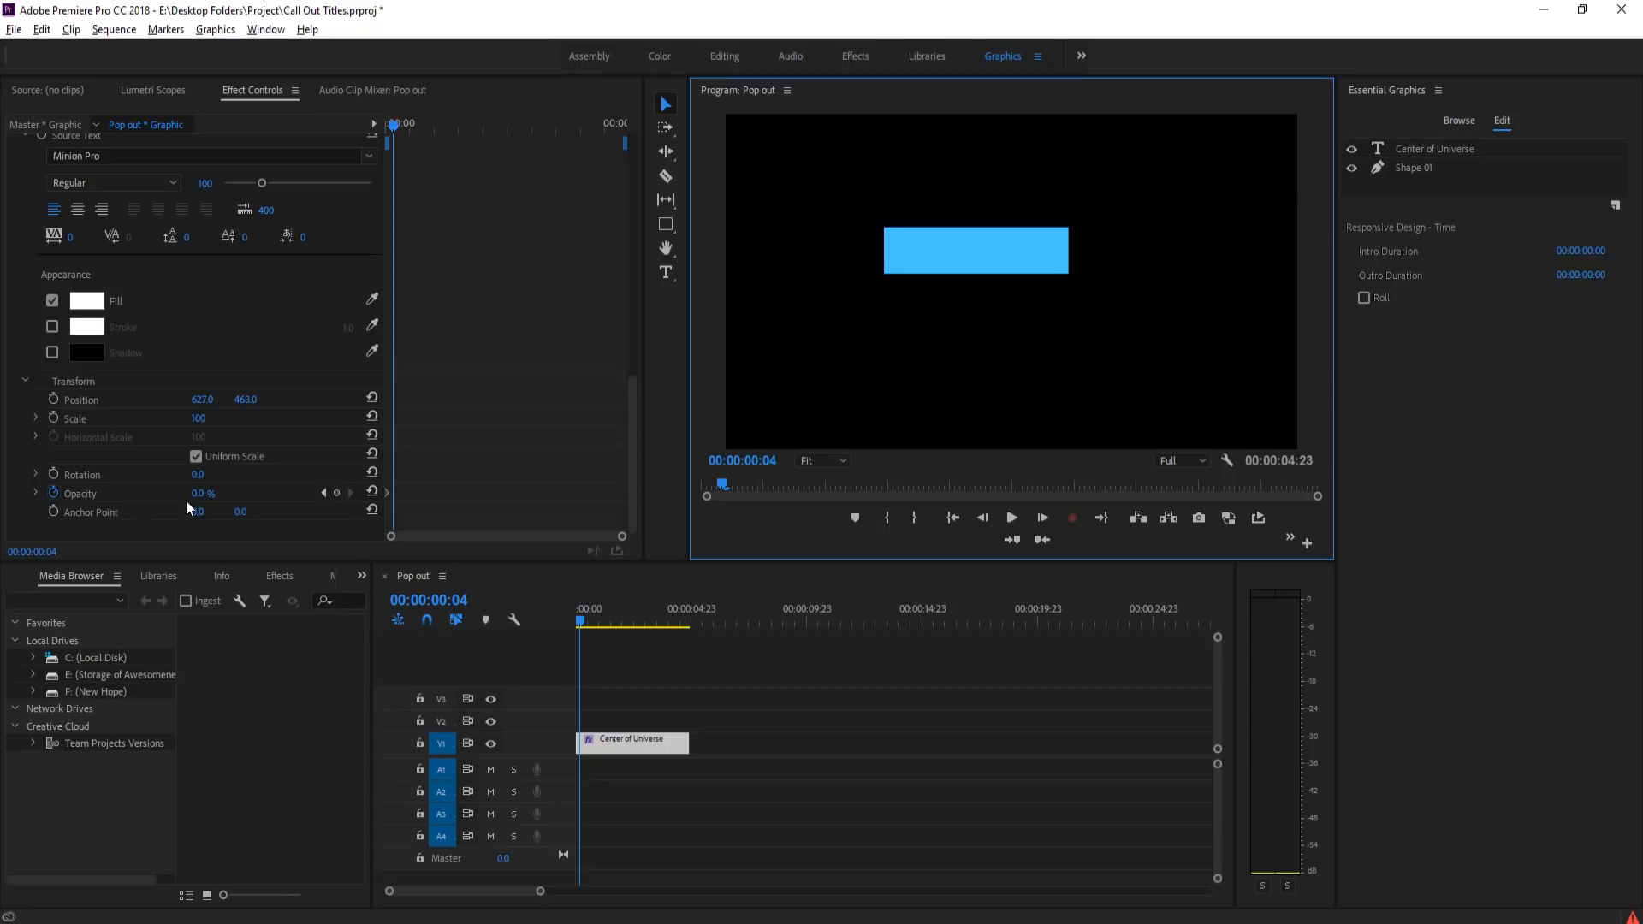
left_click(336, 493)
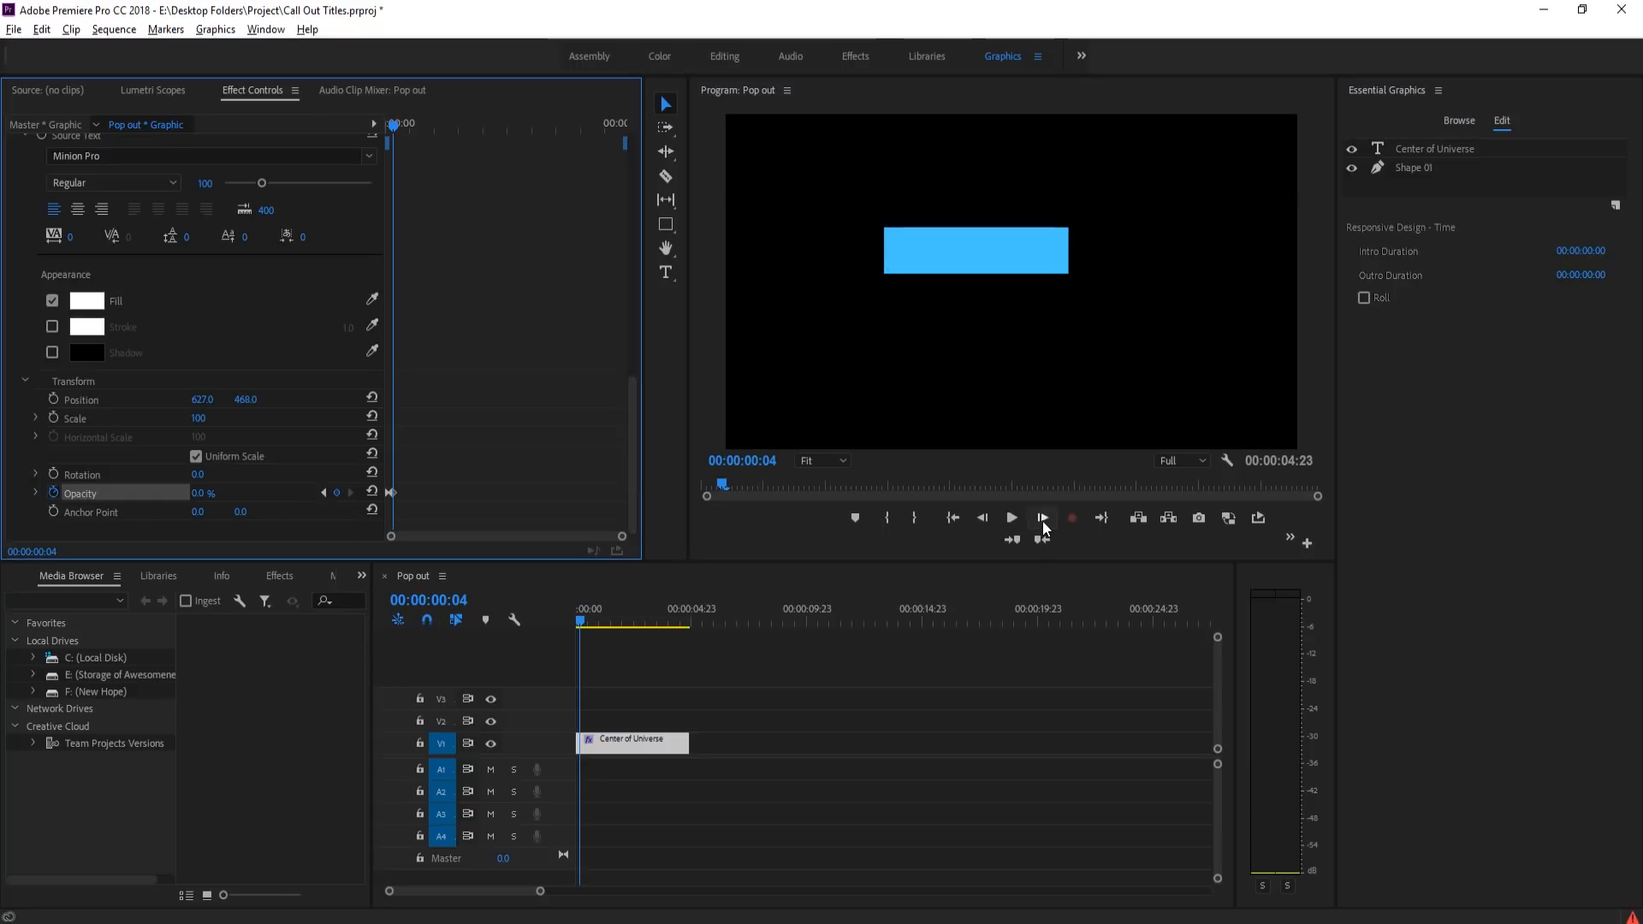
- Add a text Opacity keyframe of 100% at 00:00:00:09 and deselect the graphic clip
left_click(1042, 519)
left_click(1043, 519)
left_click(1043, 518)
left_click(1042, 518)
left_click(1042, 518)
left_click(1042, 519)
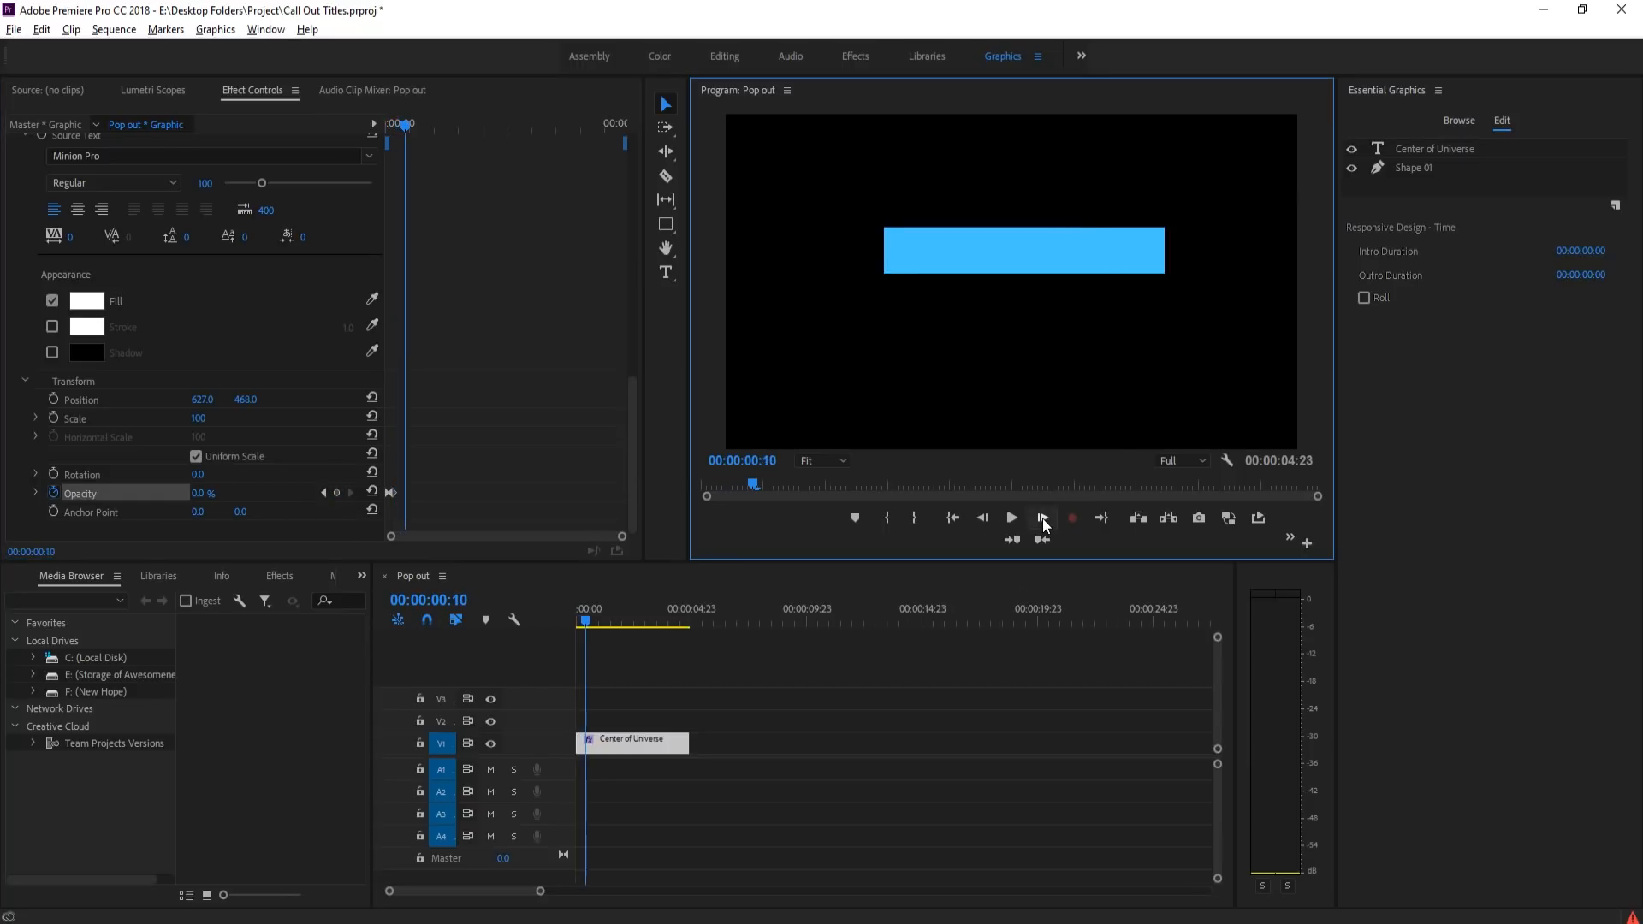
left_click(983, 517)
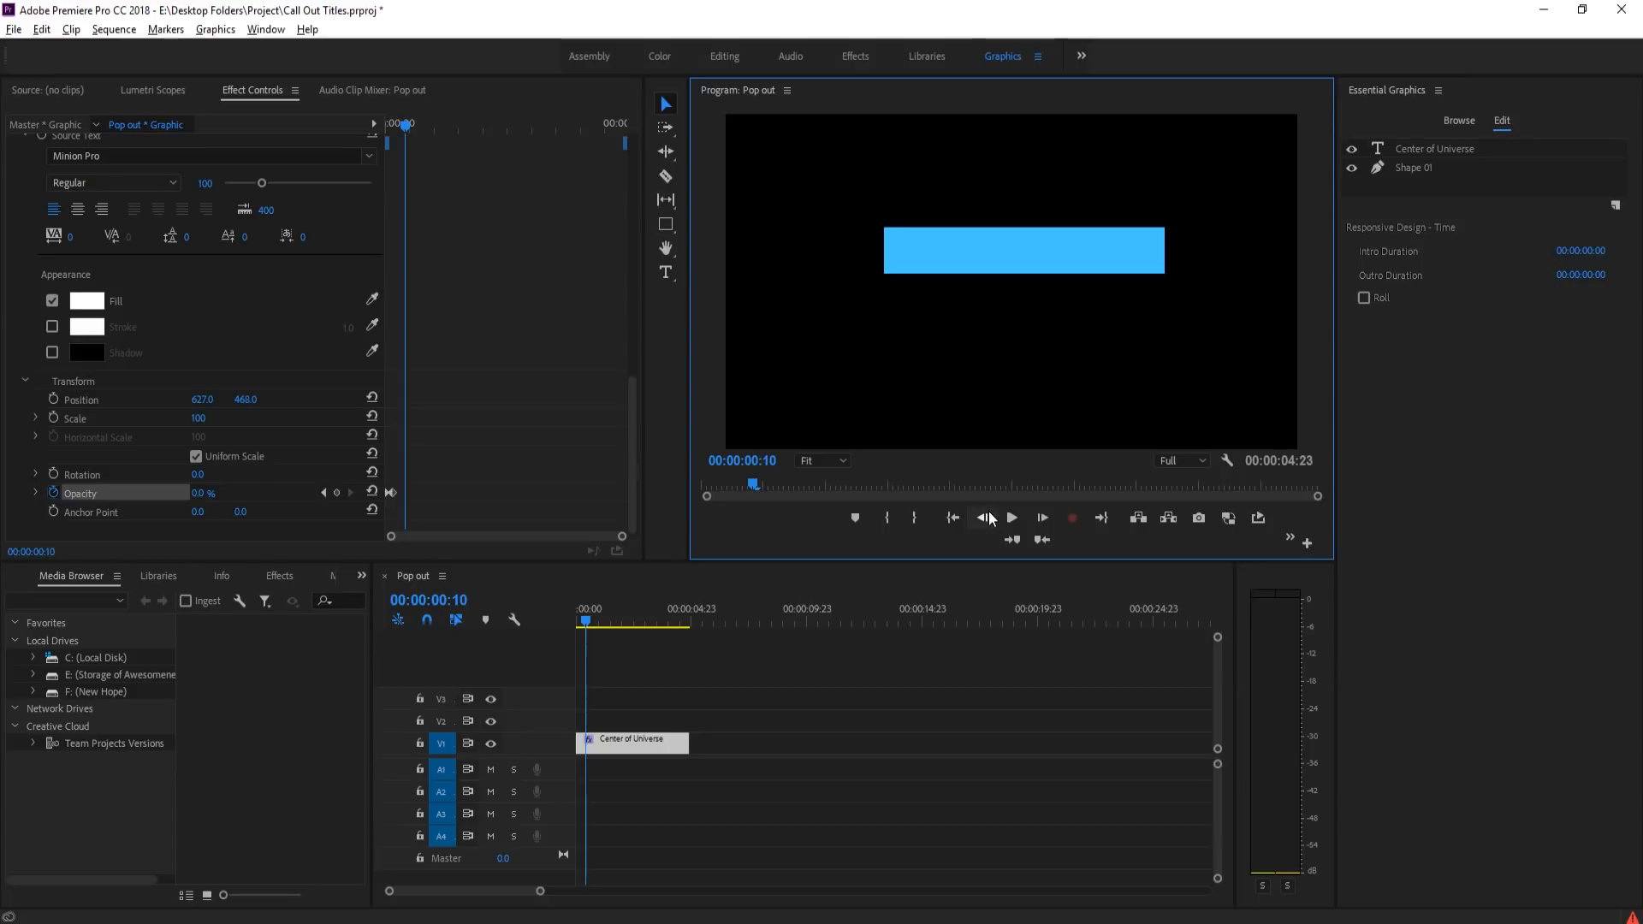
left_click(200, 494)
type("100")
left_click(700, 662)
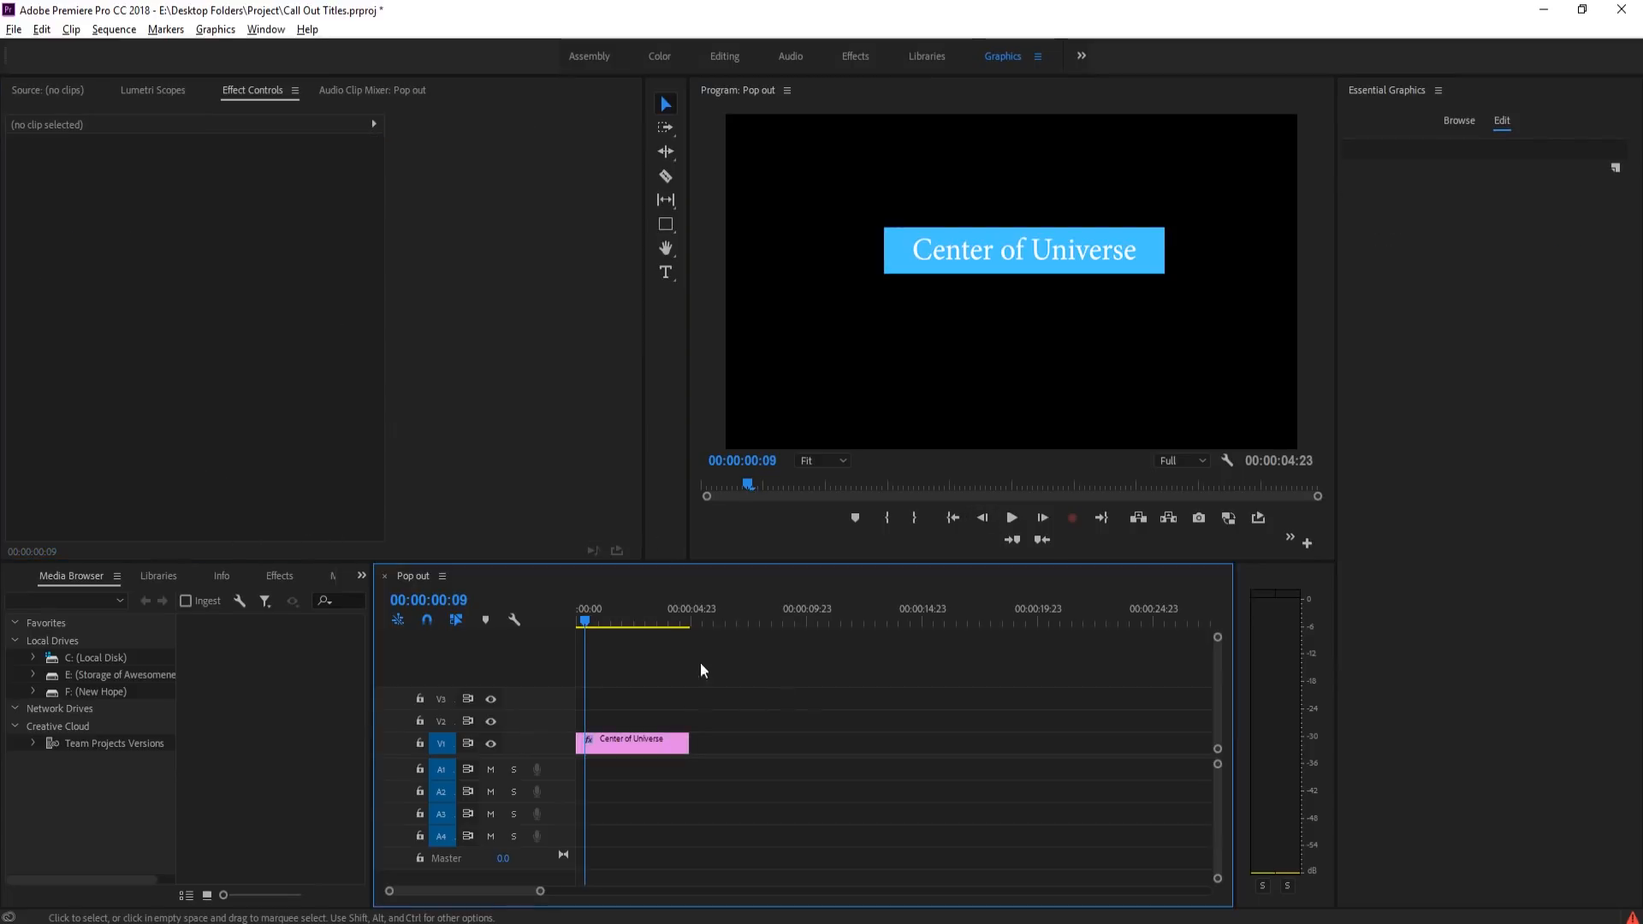
- Play the sequence from the start to check the text fading in over the expanding rectangle
left_click_drag(592, 618, 548, 610)
key("space")
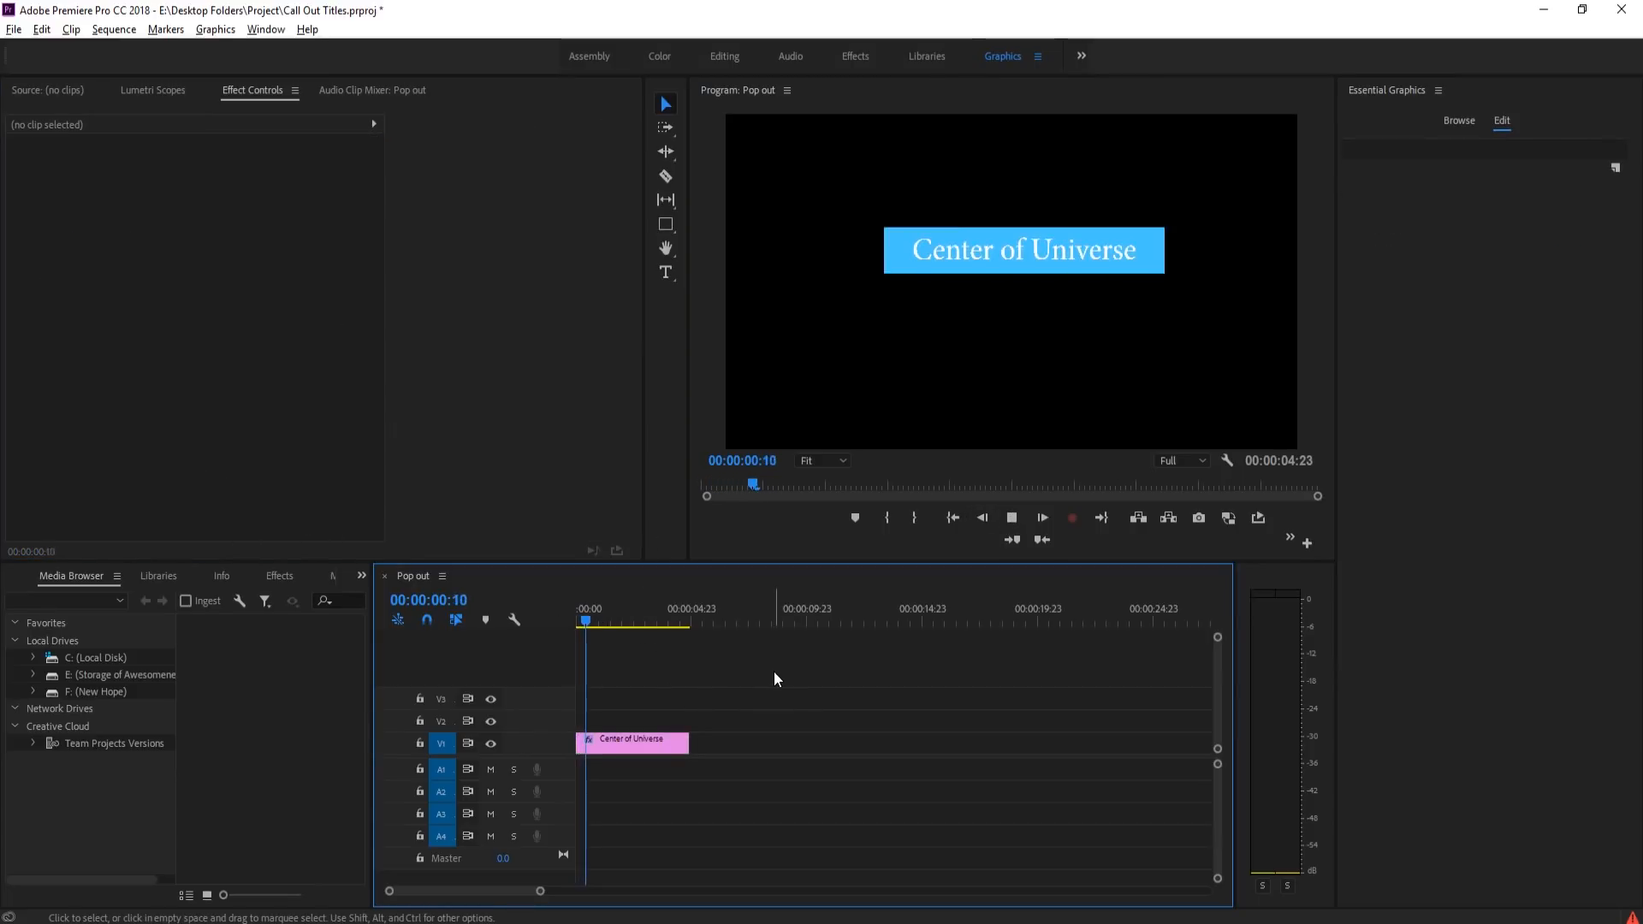
key("space")
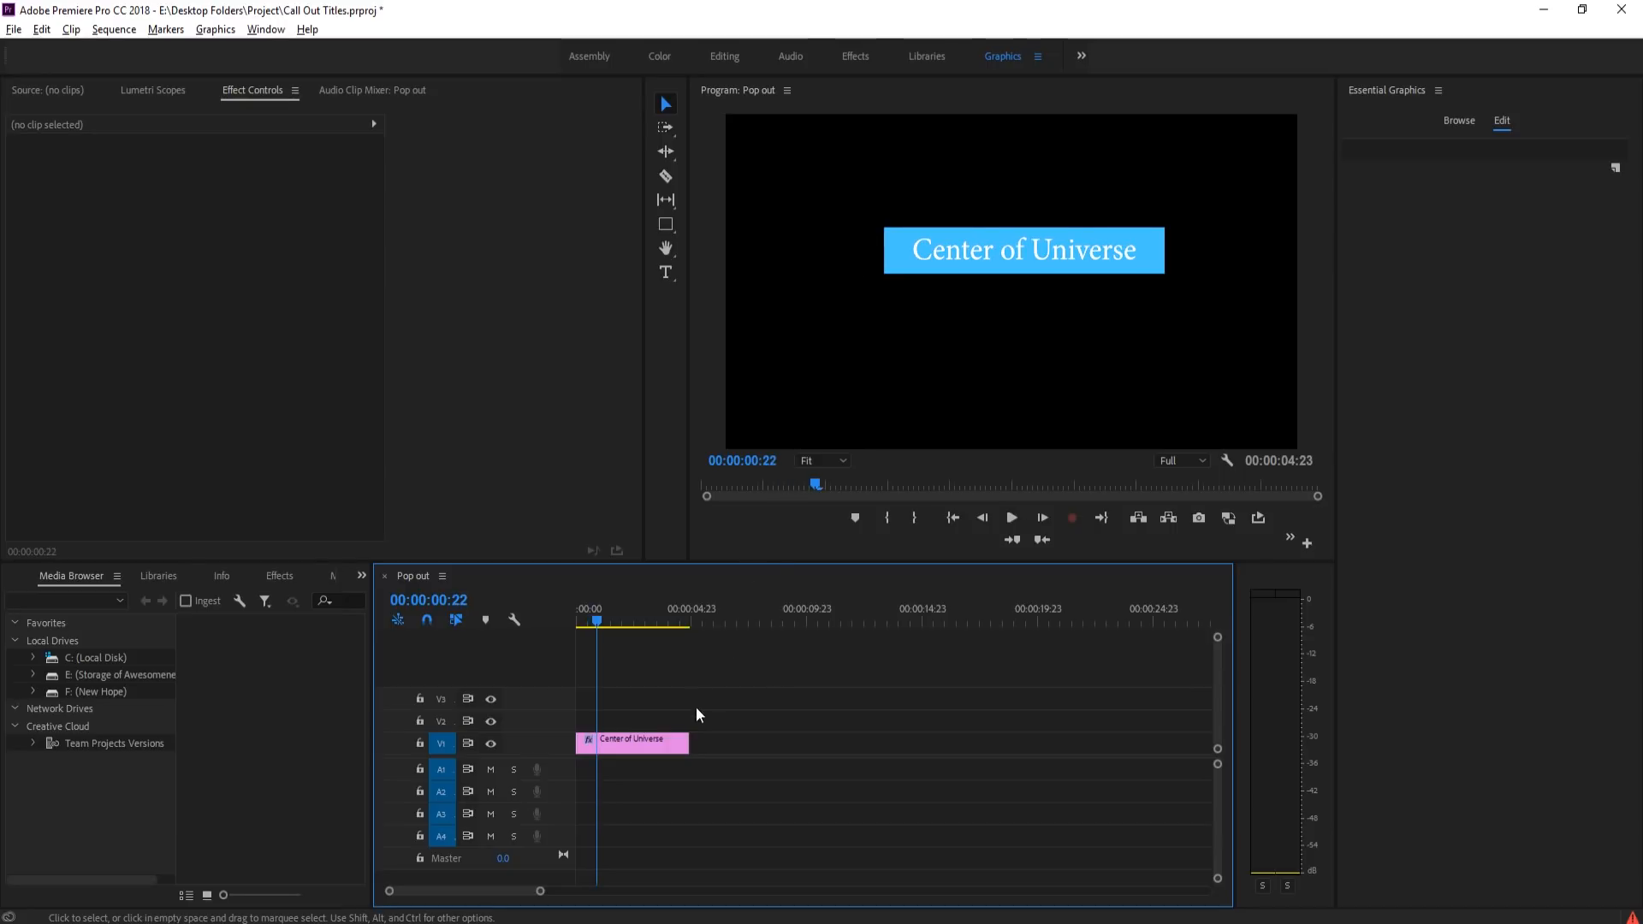
- Duplicate the "Center of Universe" graphic clip from track V1 onto V2, directly above the original
left_click(661, 741)
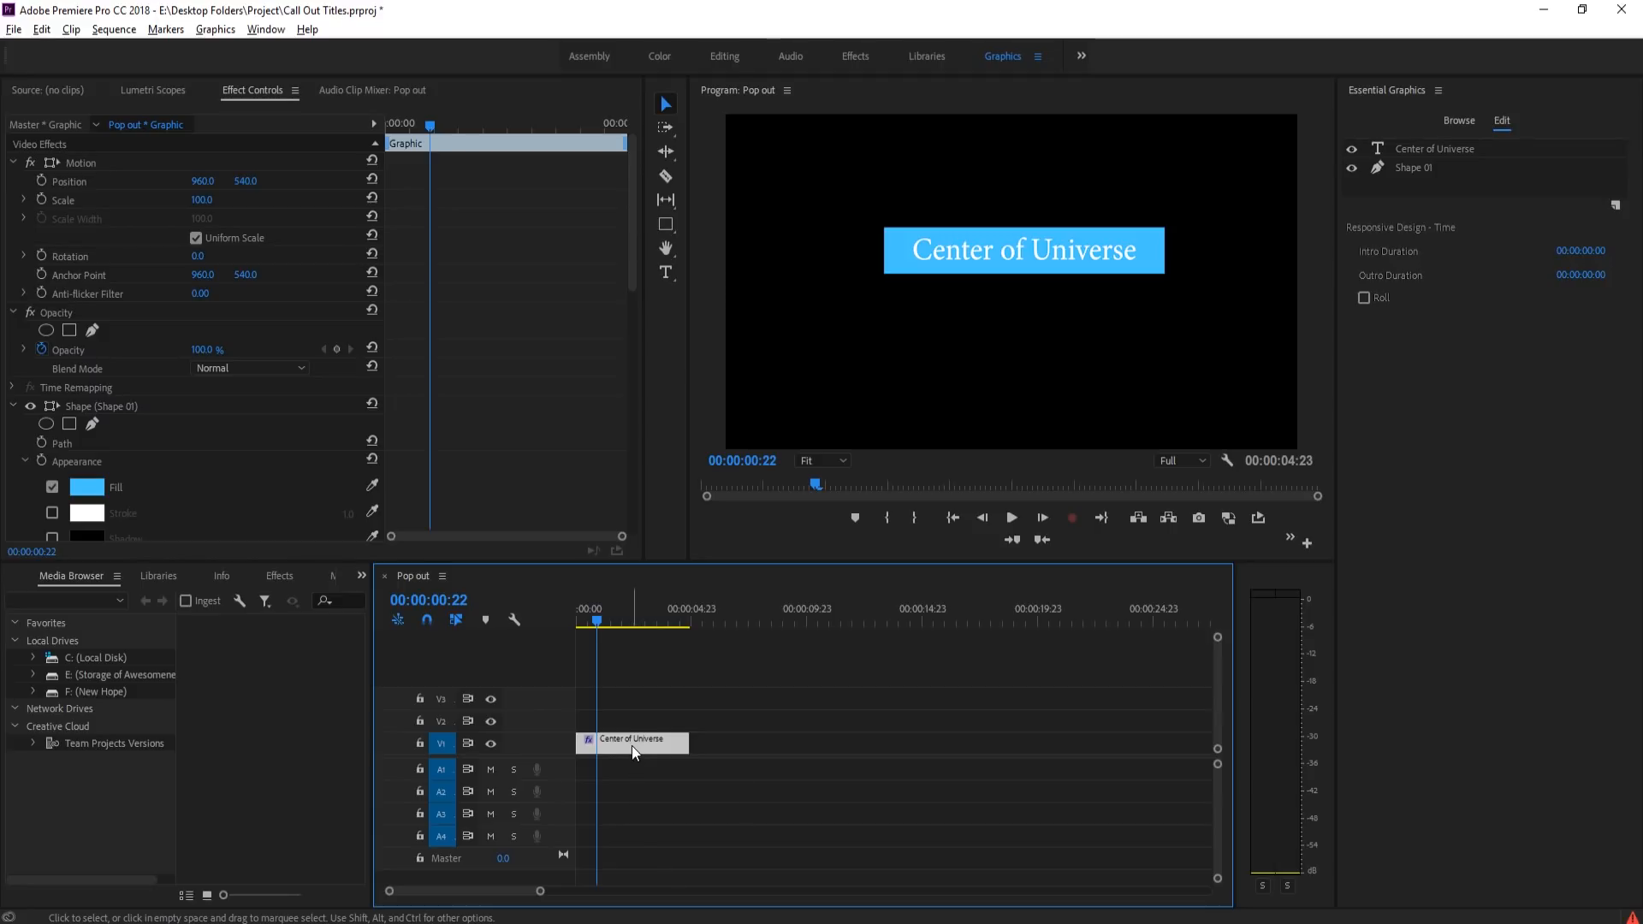
mouse_move(634, 747)
left_mouse_down()
mouse_move(625, 703)
mouse_move(618, 725)
left_mouse_up()
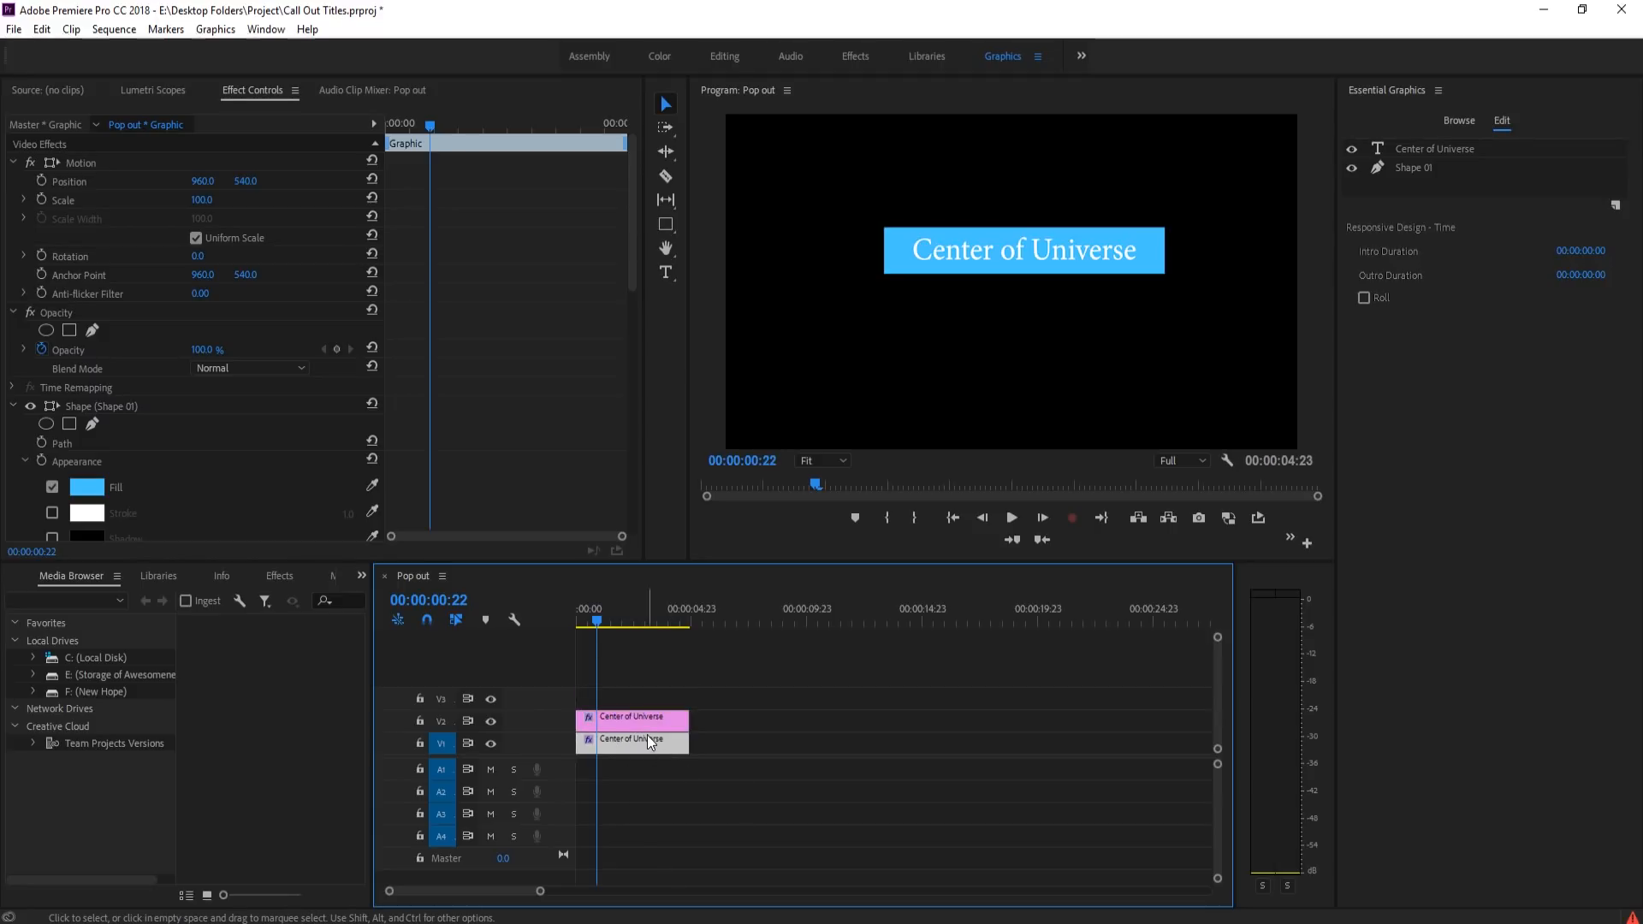
left_click(640, 726)
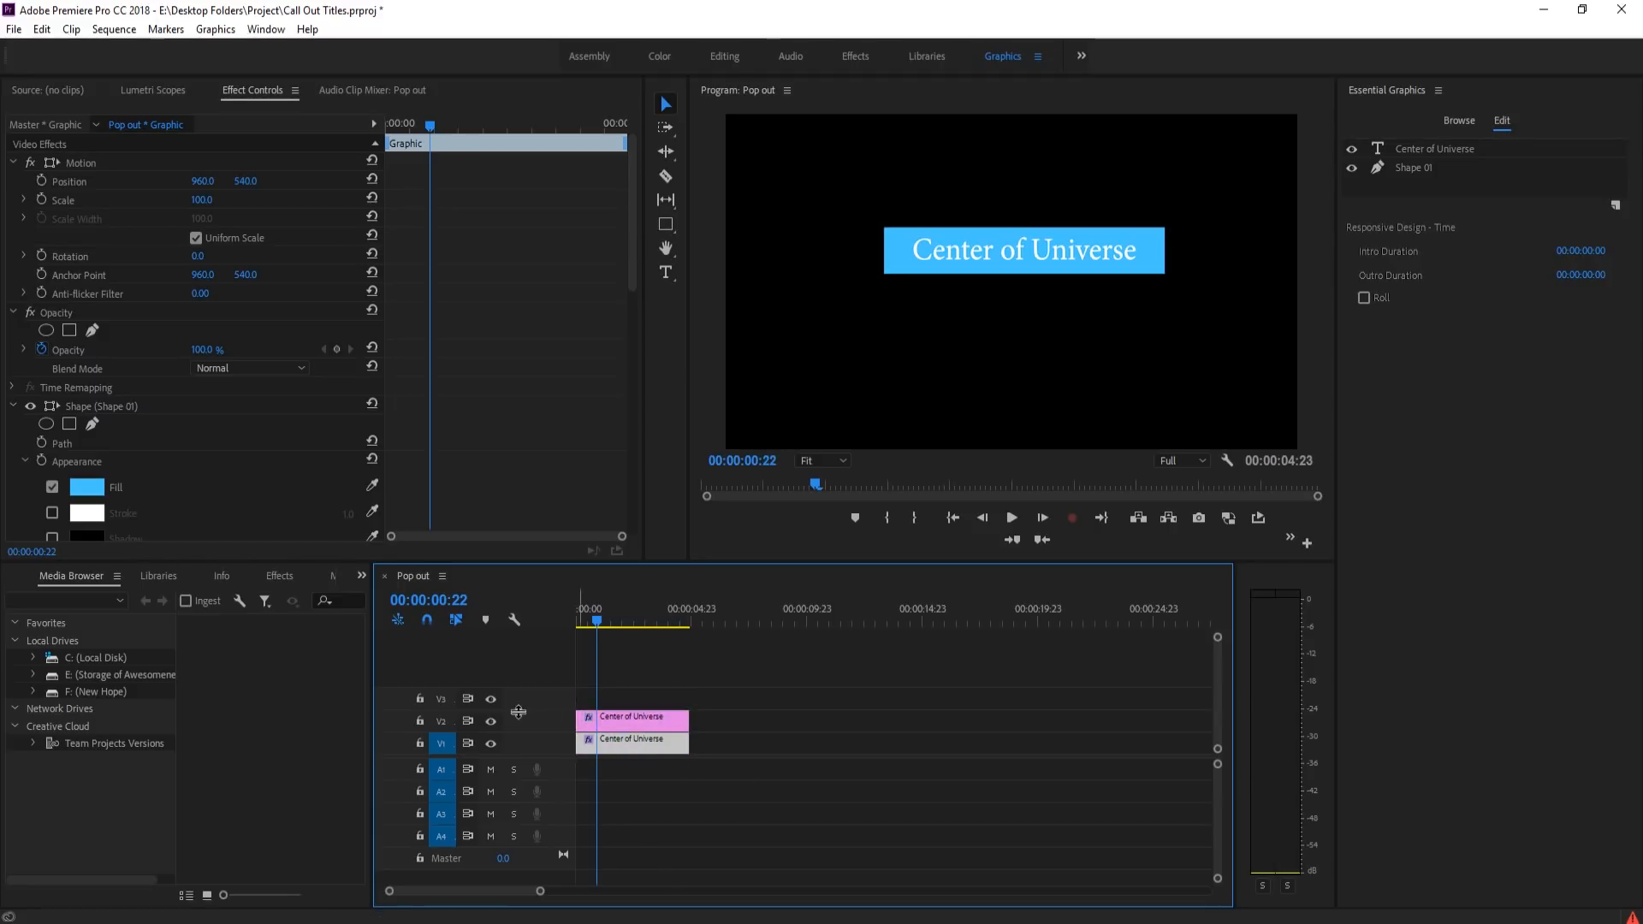
- Shift the duplicated "Center of Universe" clip on track V2 to start at 00:00:00:04, slightly after the V1 clip
key("ctrl+v")
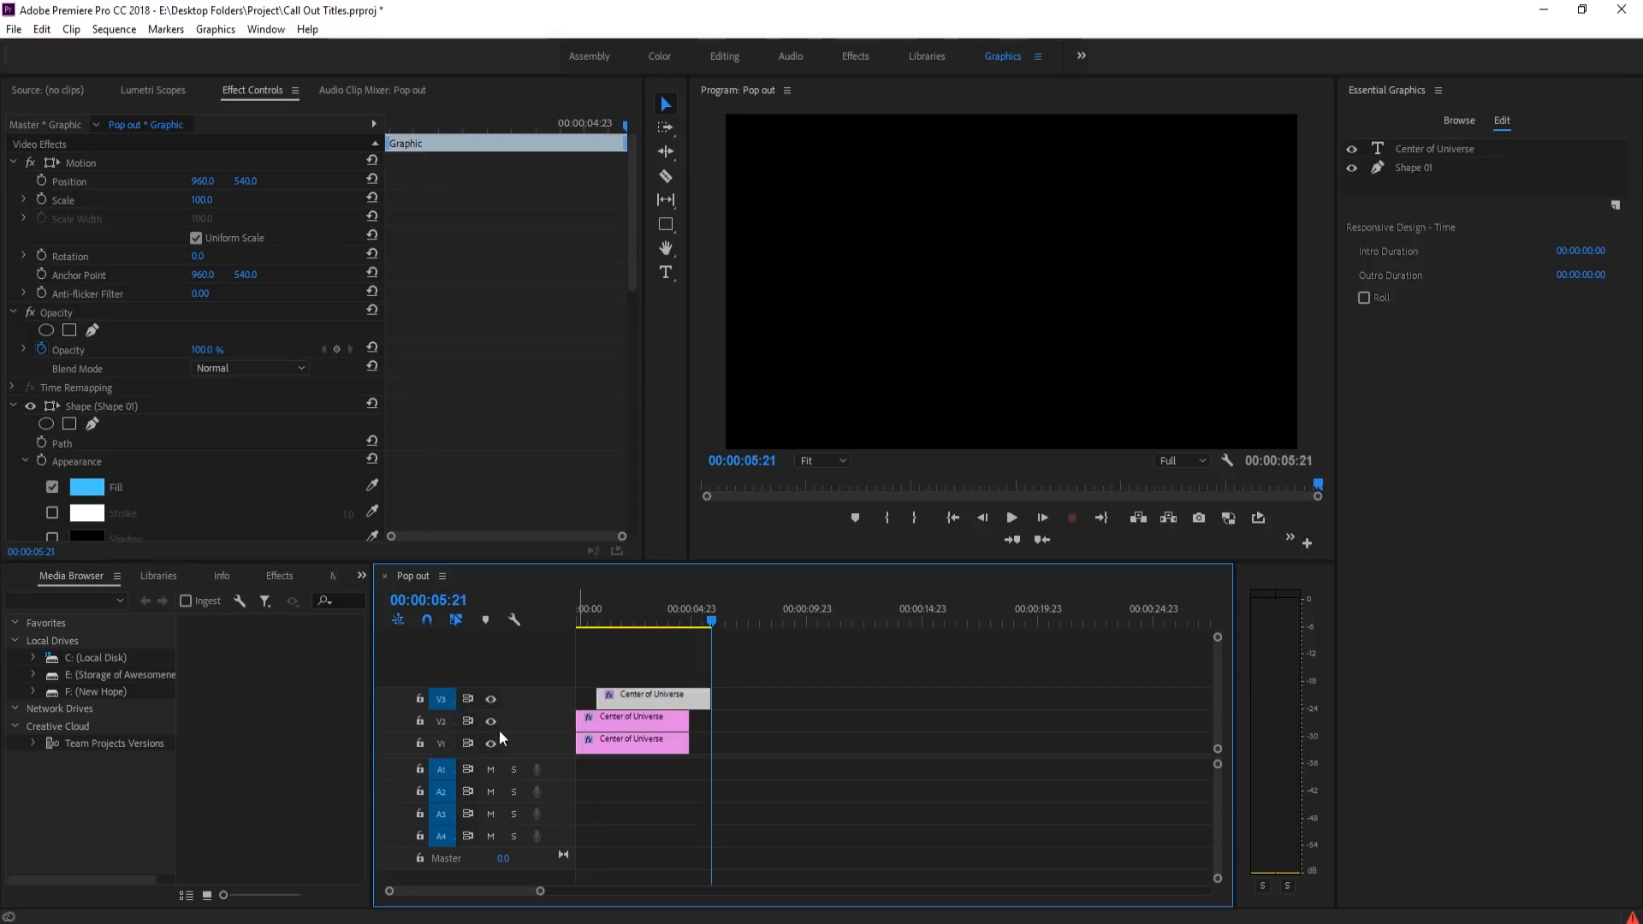
key("ctrl+z")
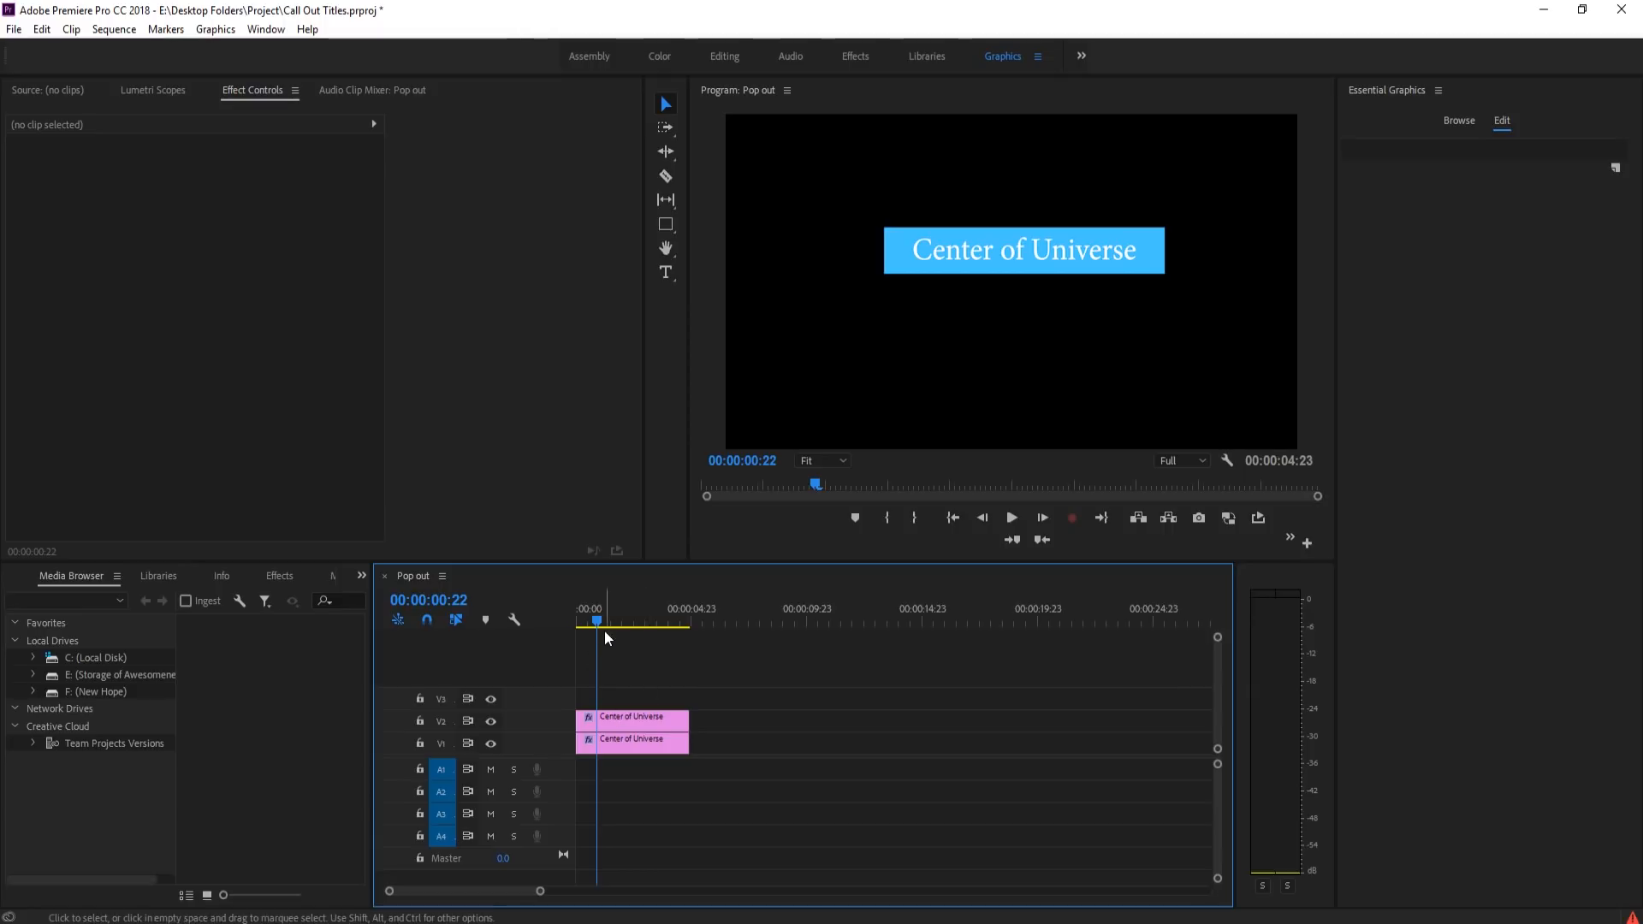
left_click(572, 616)
left_click_drag(577, 614, 597, 613)
left_click(636, 724)
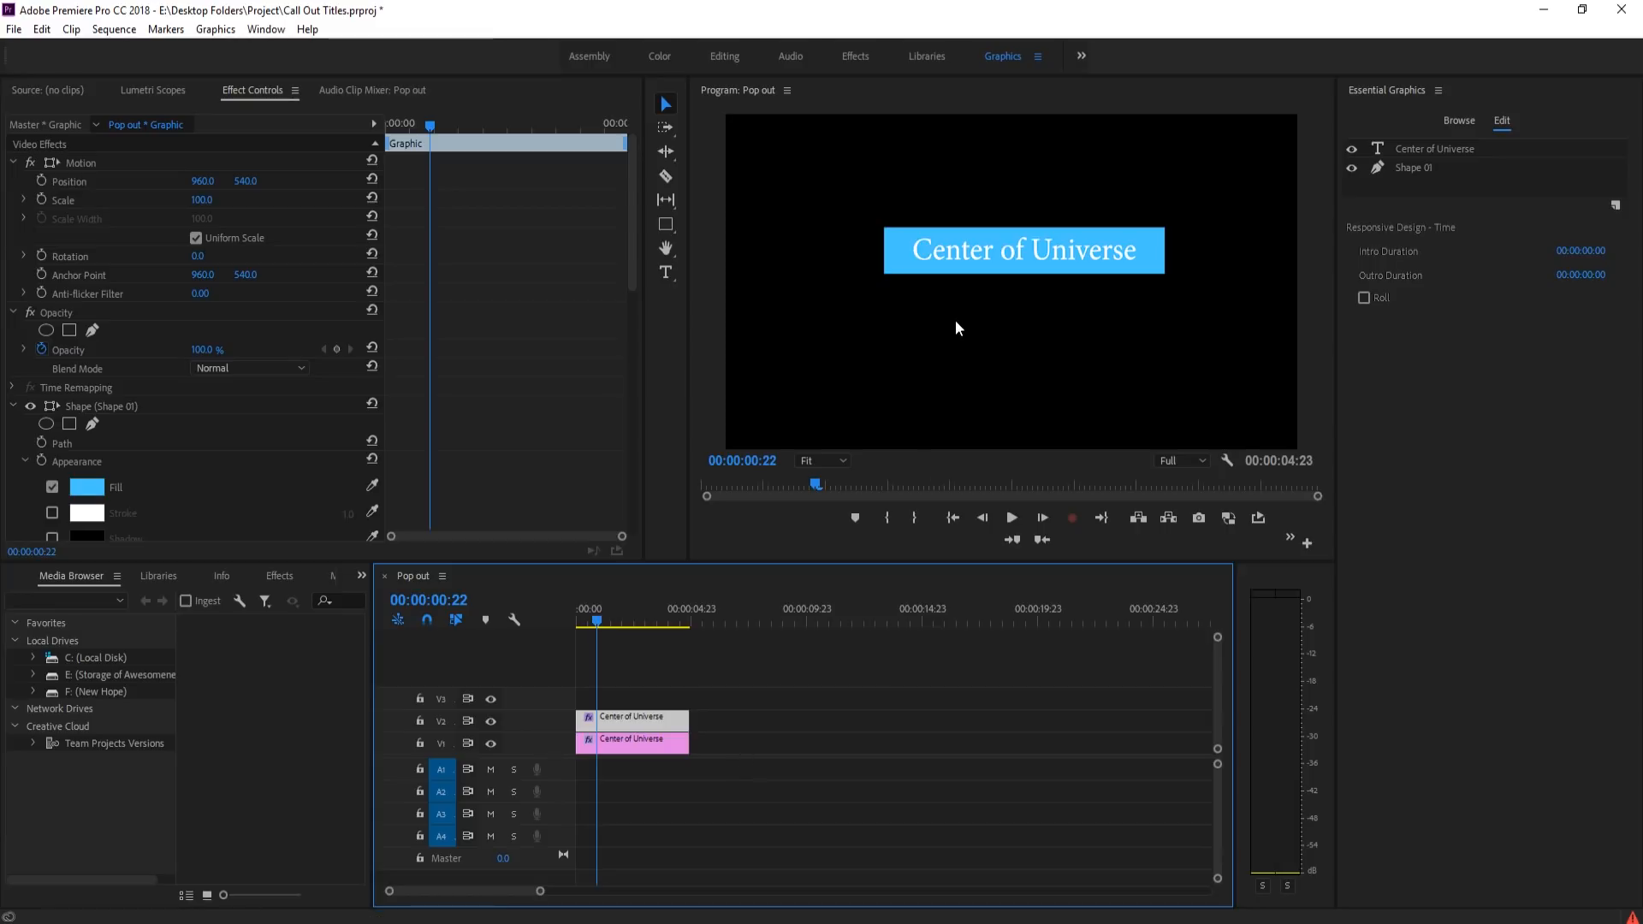
scroll(620, 697, "up", 4)
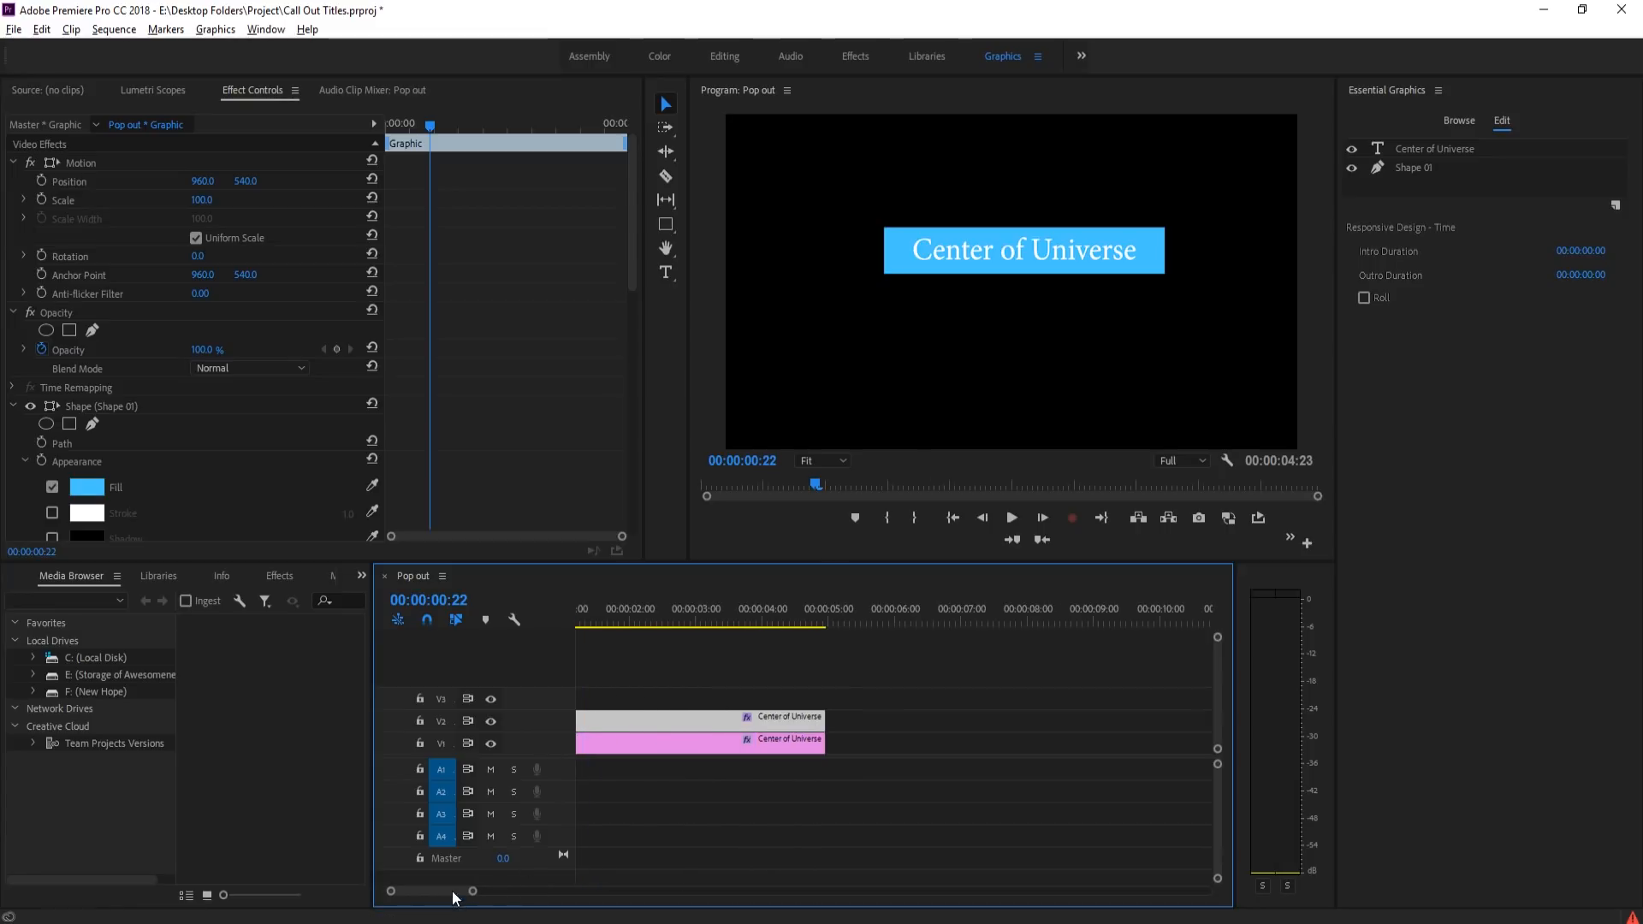
left_click_drag(454, 893, 433, 892)
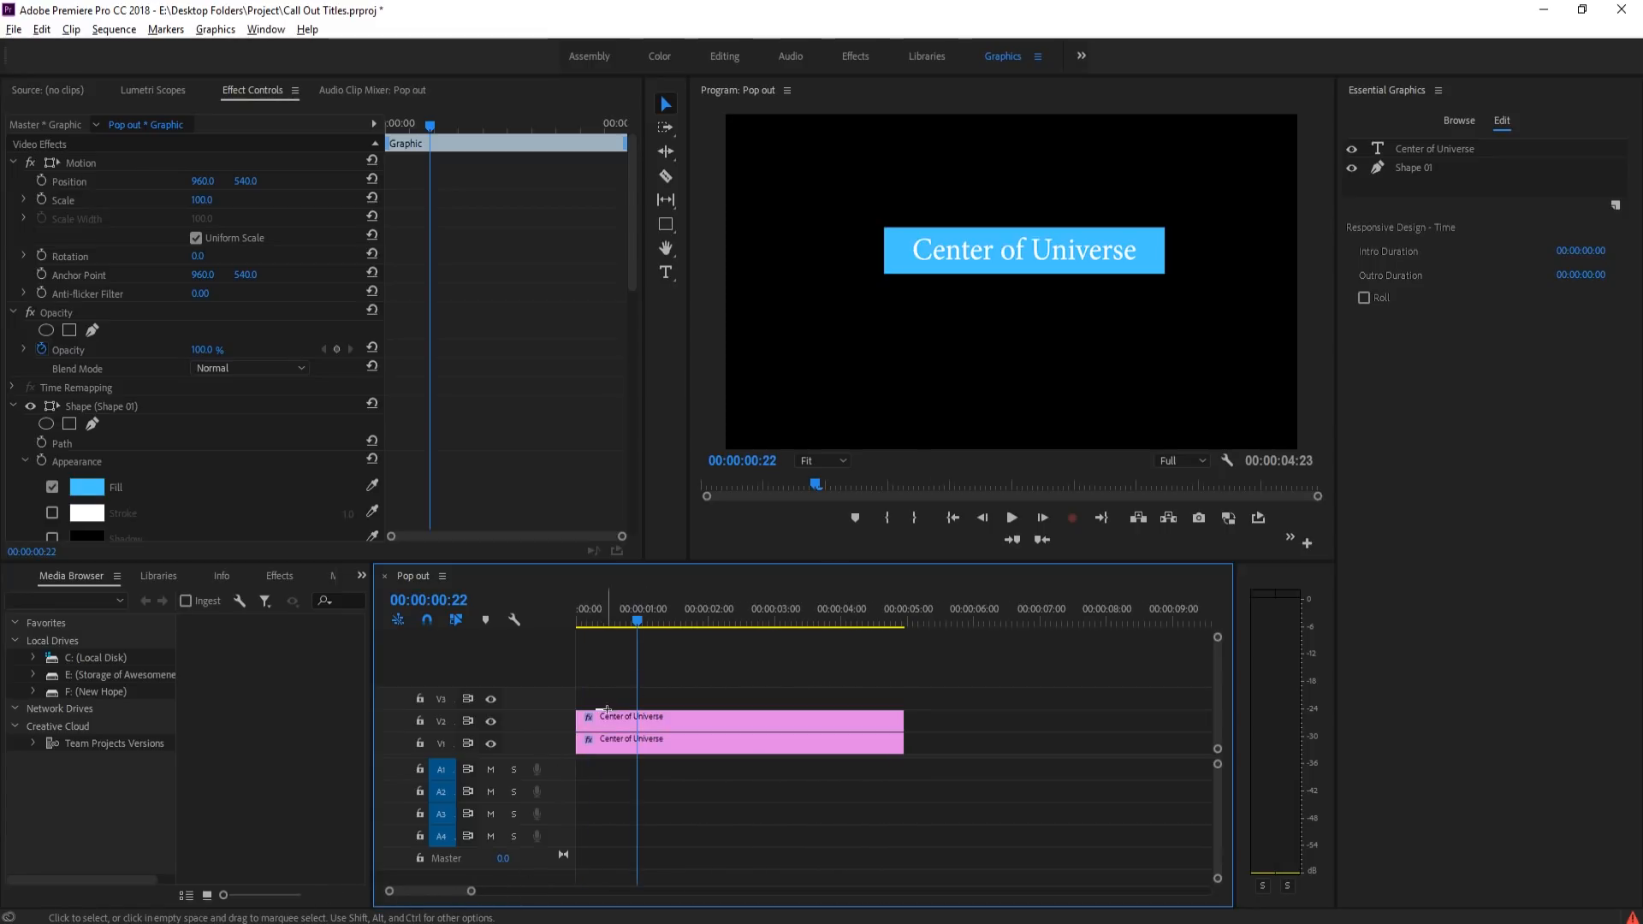
left_click_drag(597, 719, 608, 728)
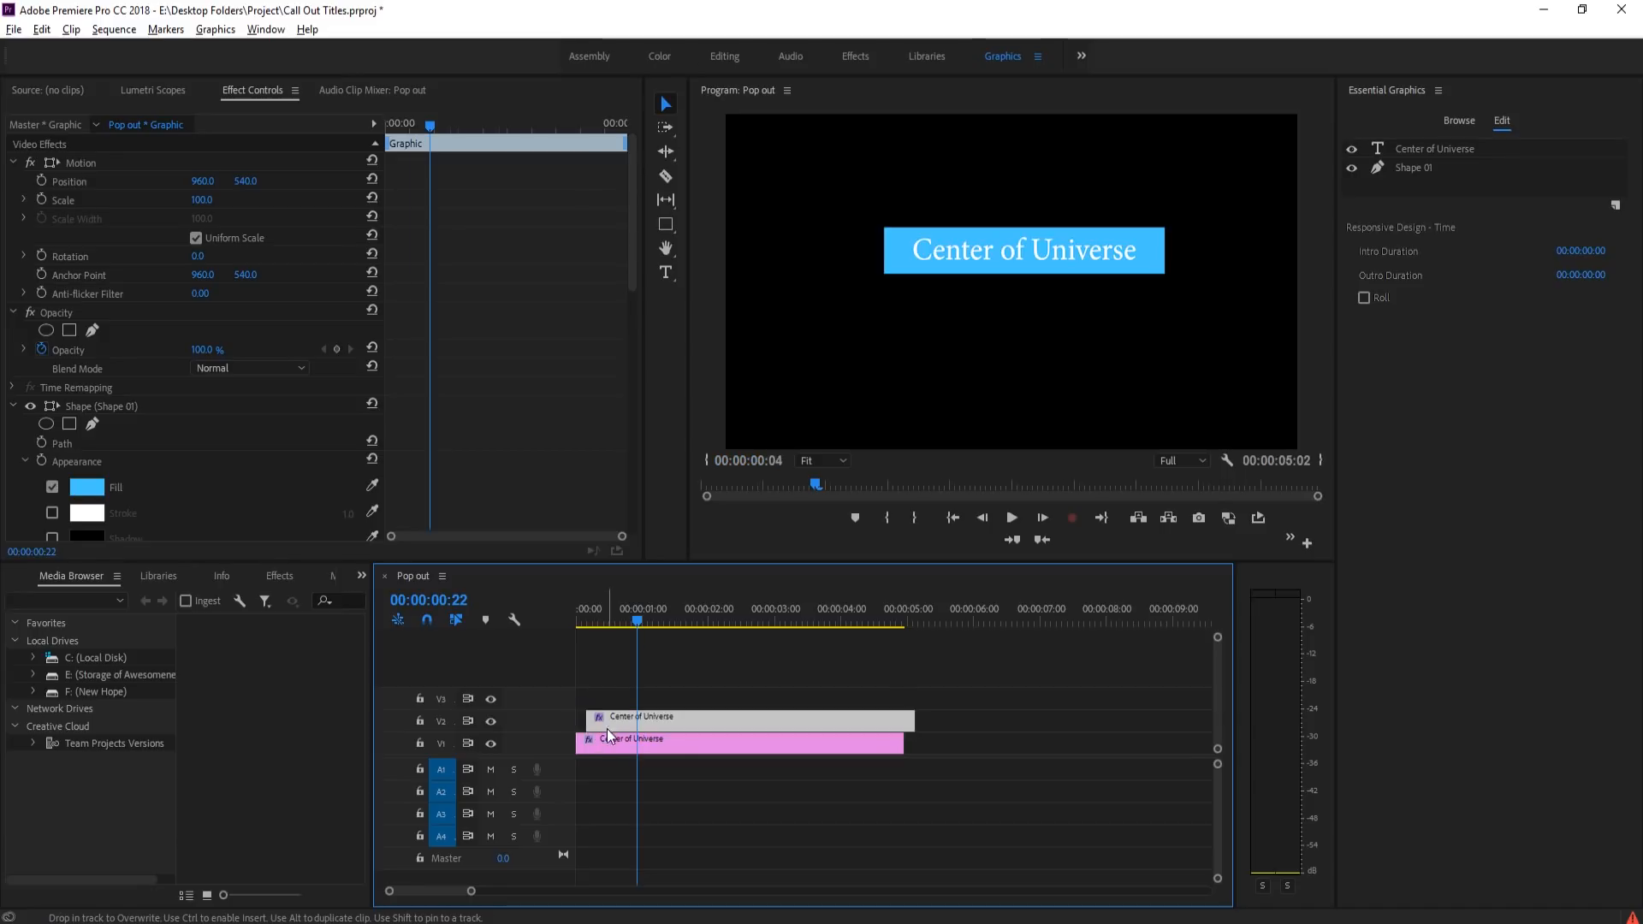
- Select both the text and Shape 01 layers of the V2 graphic and move them together just below the original rectangle
left_click_drag(599, 609, 592, 611)
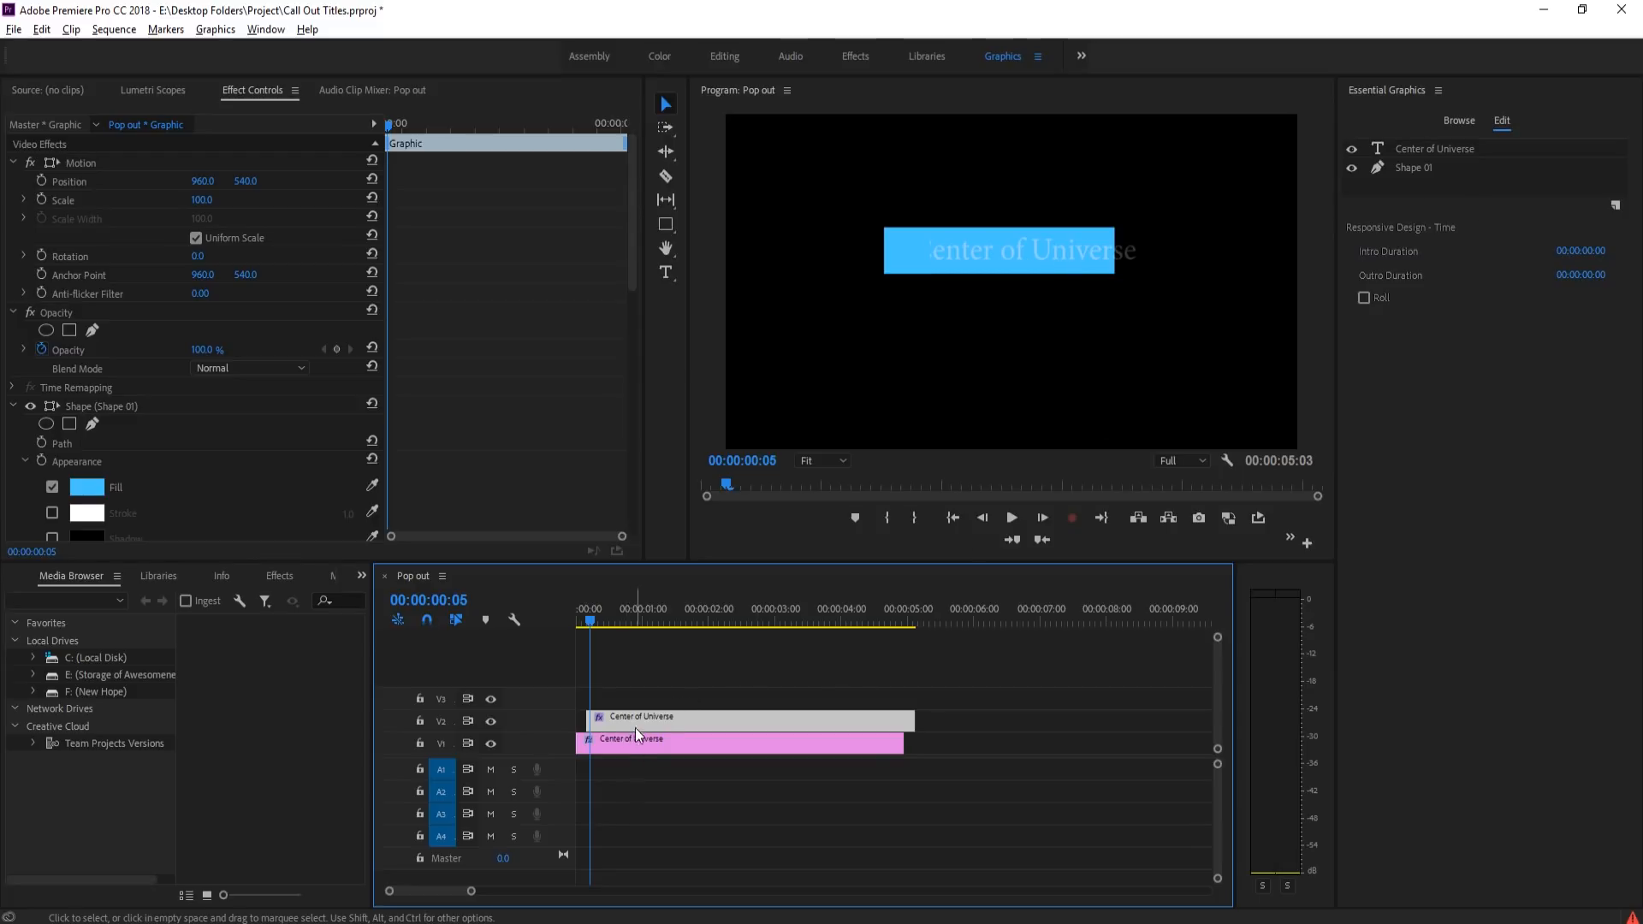
left_click(1435, 167)
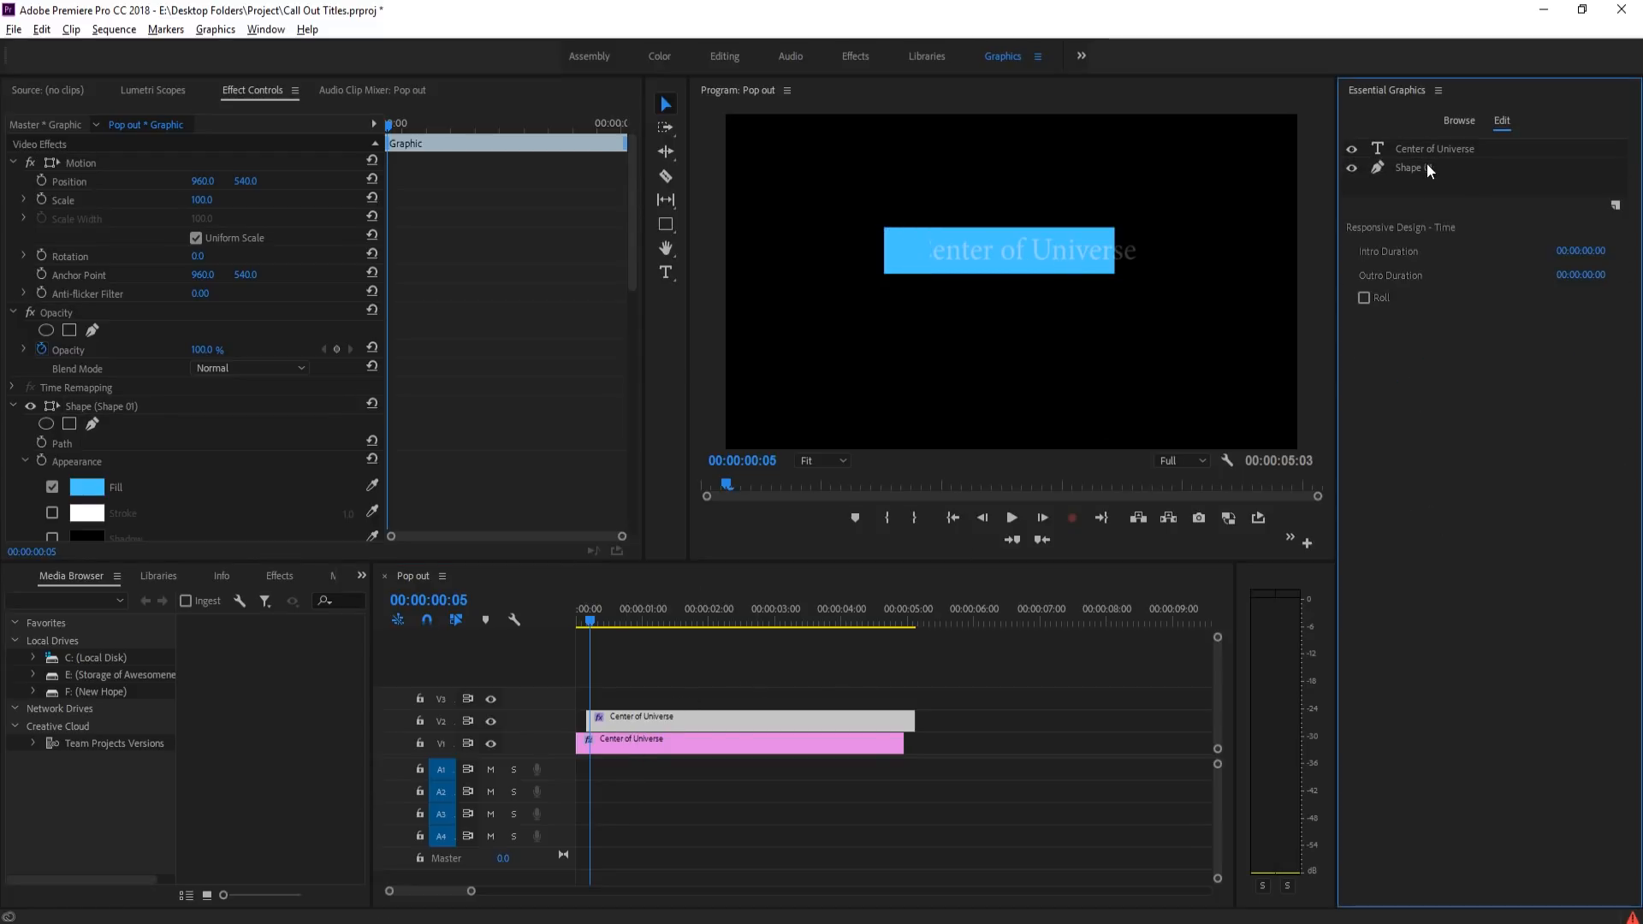
left_click(1417, 149)
left_click(1413, 166, "shift")
left_click(1407, 188)
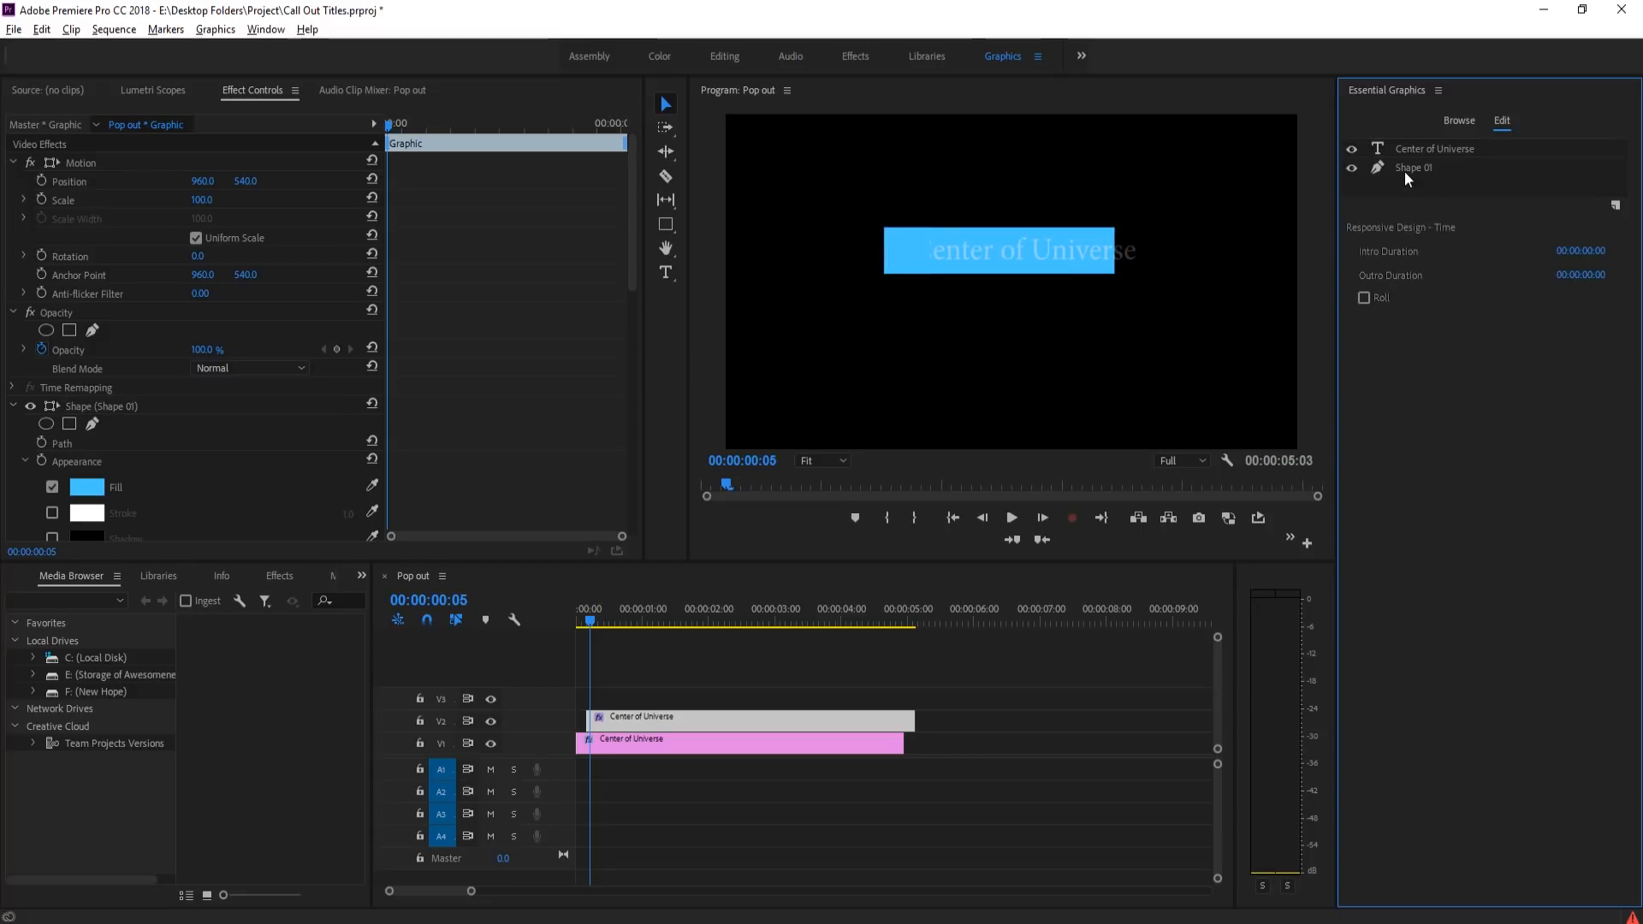
left_click(1404, 168)
left_click(1404, 151, "shift")
left_click(1401, 182)
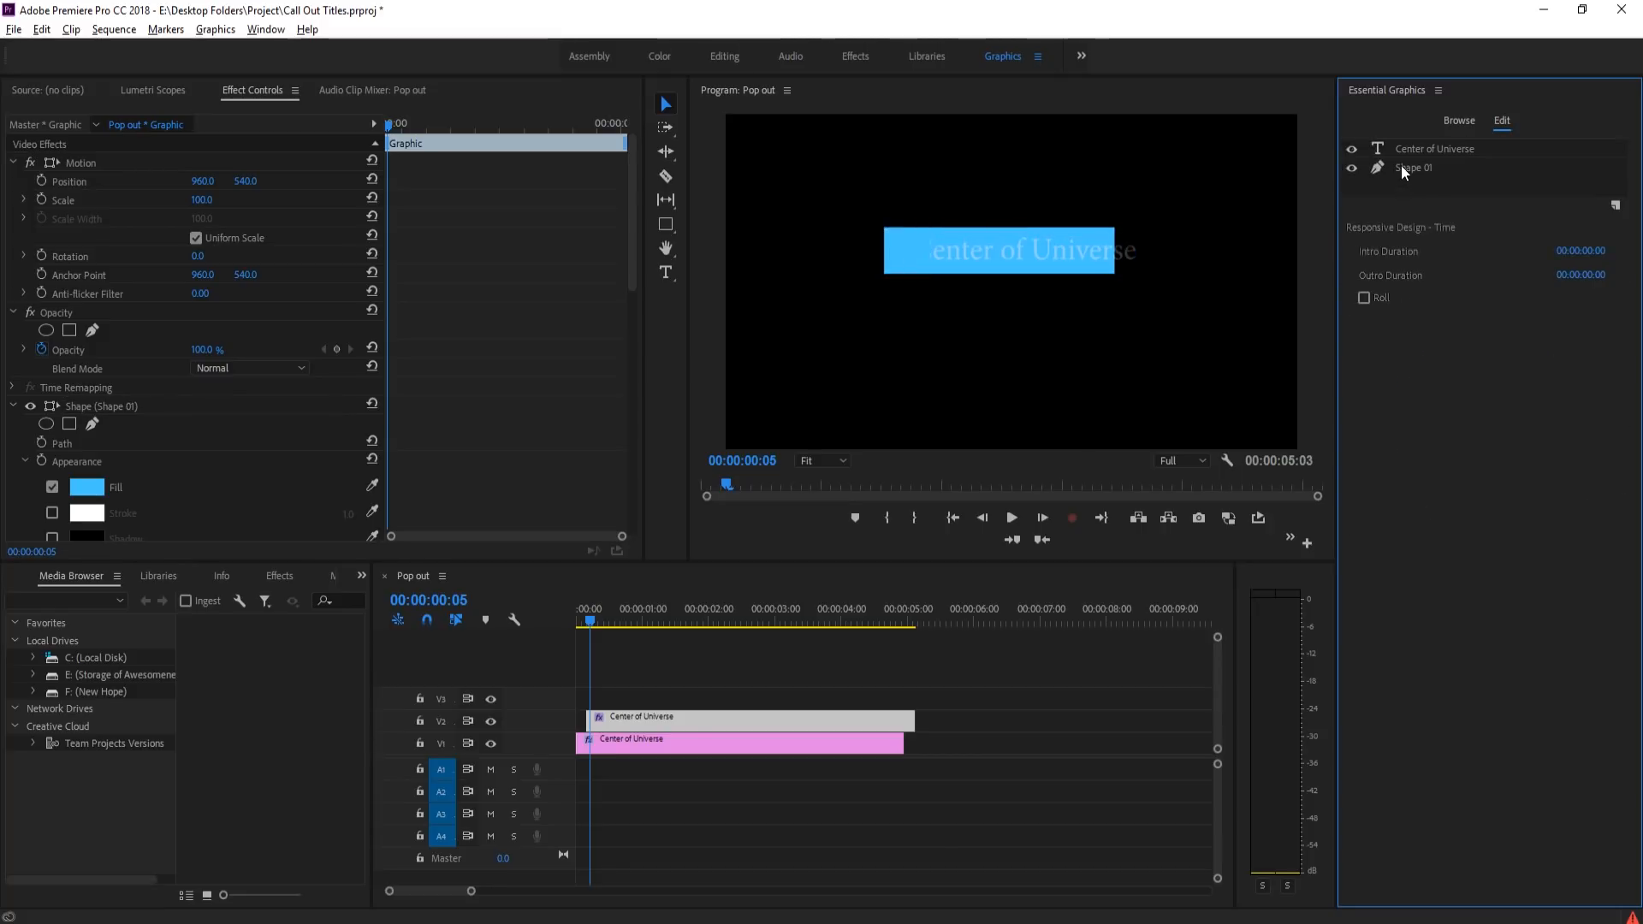
left_click(1401, 167)
left_click(1402, 152, "shift")
left_click_drag(978, 261, 977, 318)
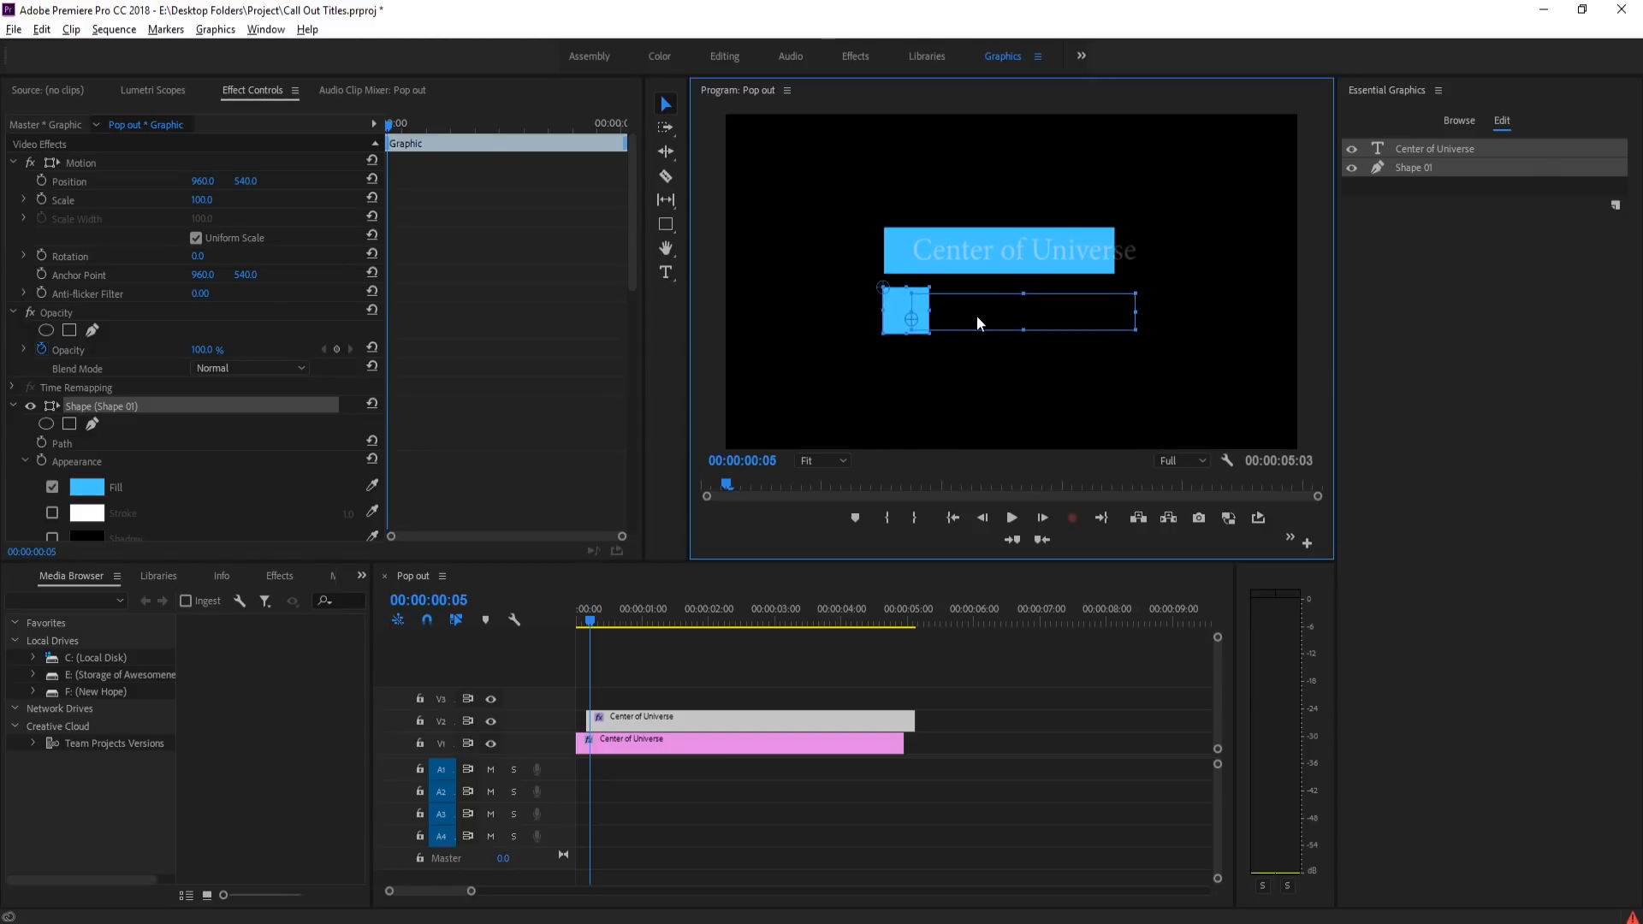
- Deselect the graphic and preview the two call-outs popping out one after the other
left_click(949, 728)
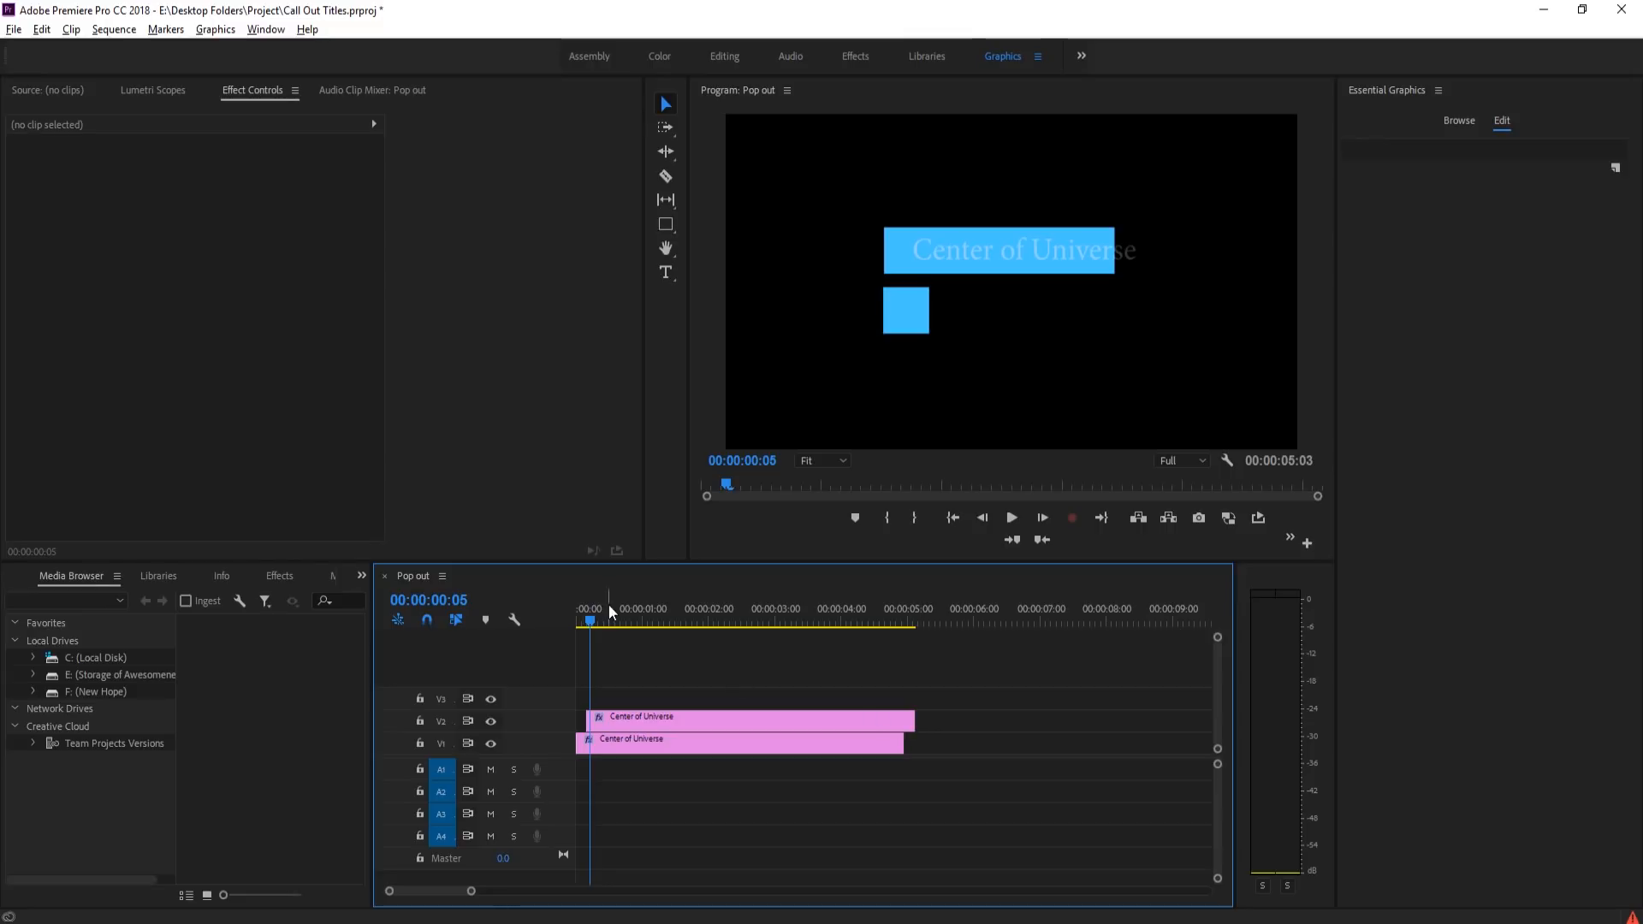
mouse_move(595, 609)
left_mouse_down()
mouse_move(558, 622)
mouse_move(609, 622)
left_mouse_up()
key("space")
key("space")
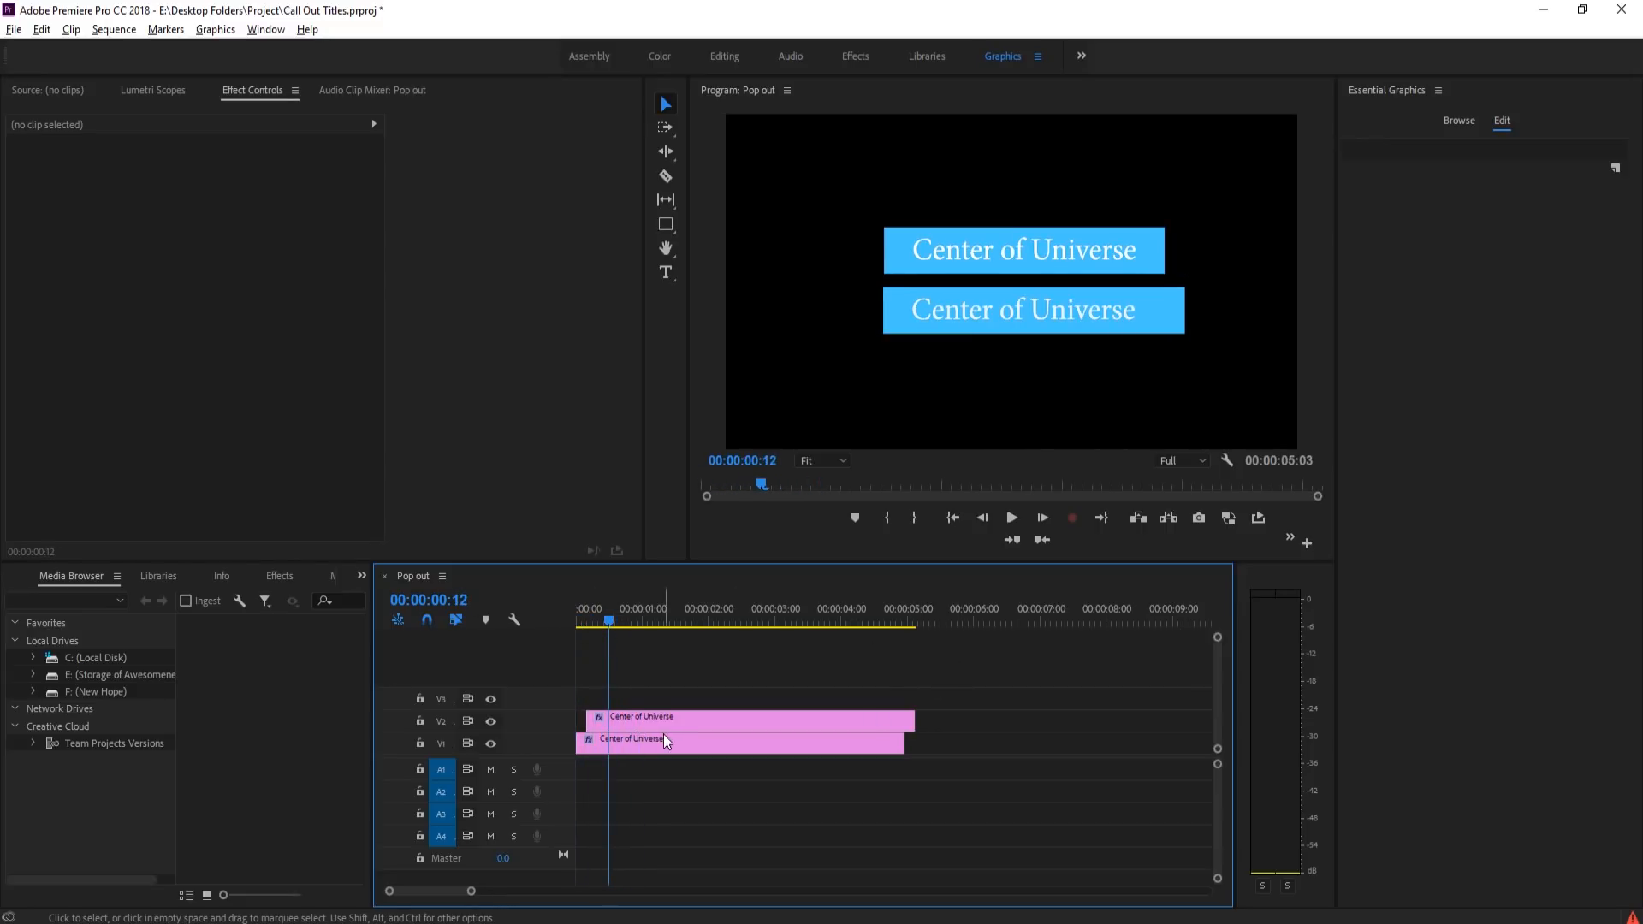
- Scale the V2 graphic to 83 and set its horizontal Position to 889 so its left edge lines up with the upper rectangle
left_click(668, 724)
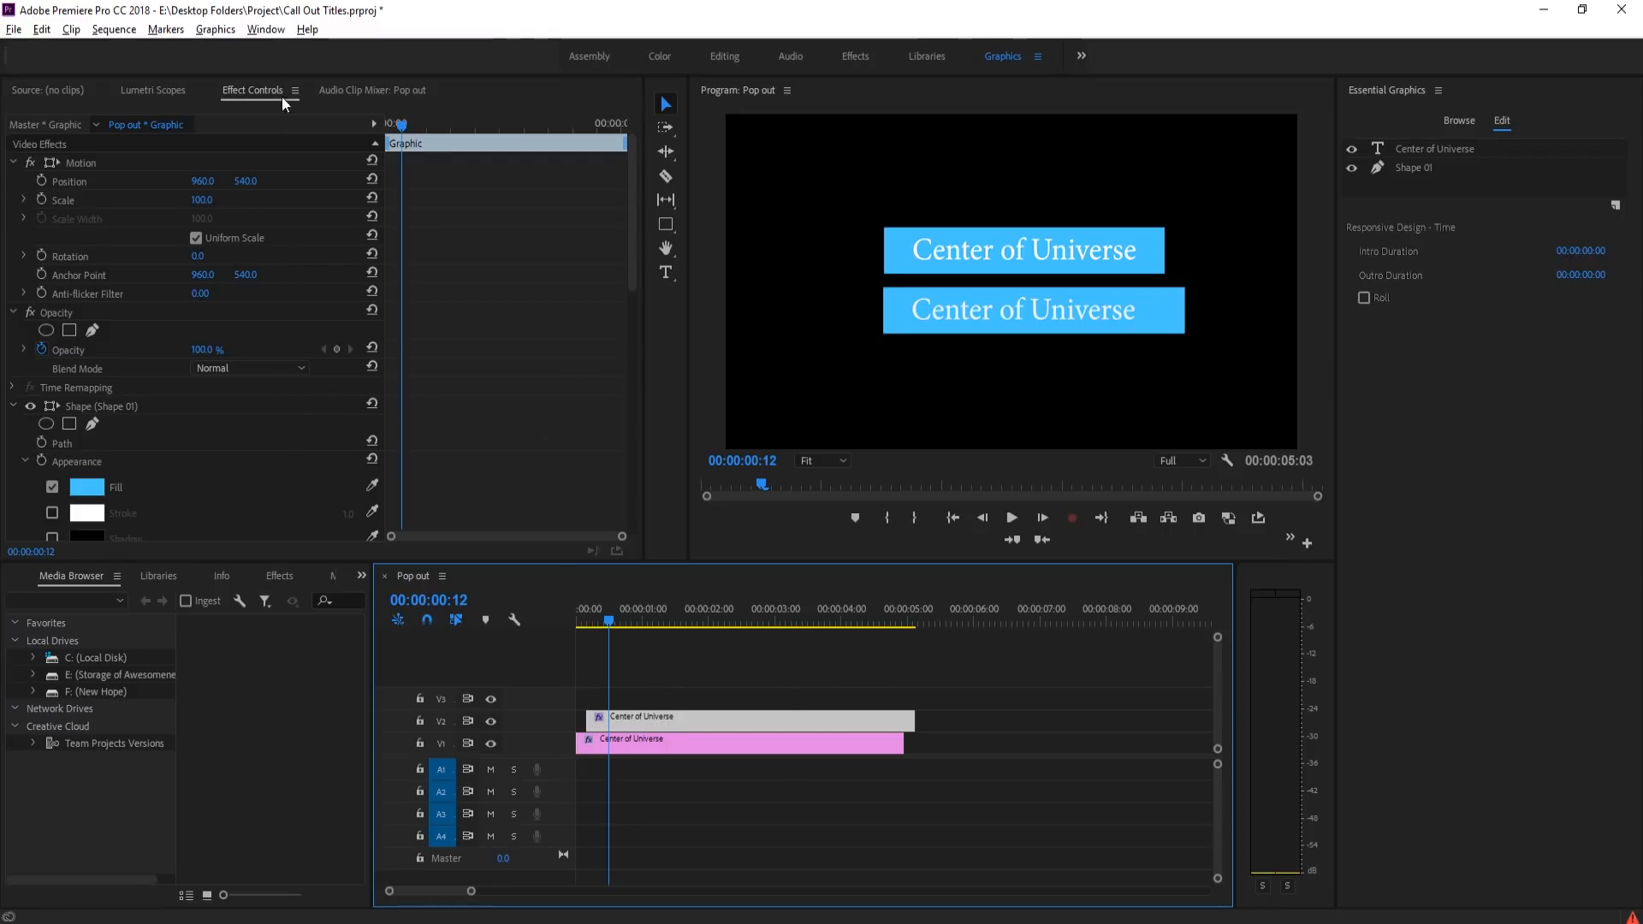
left_click_drag(210, 207, 196, 208)
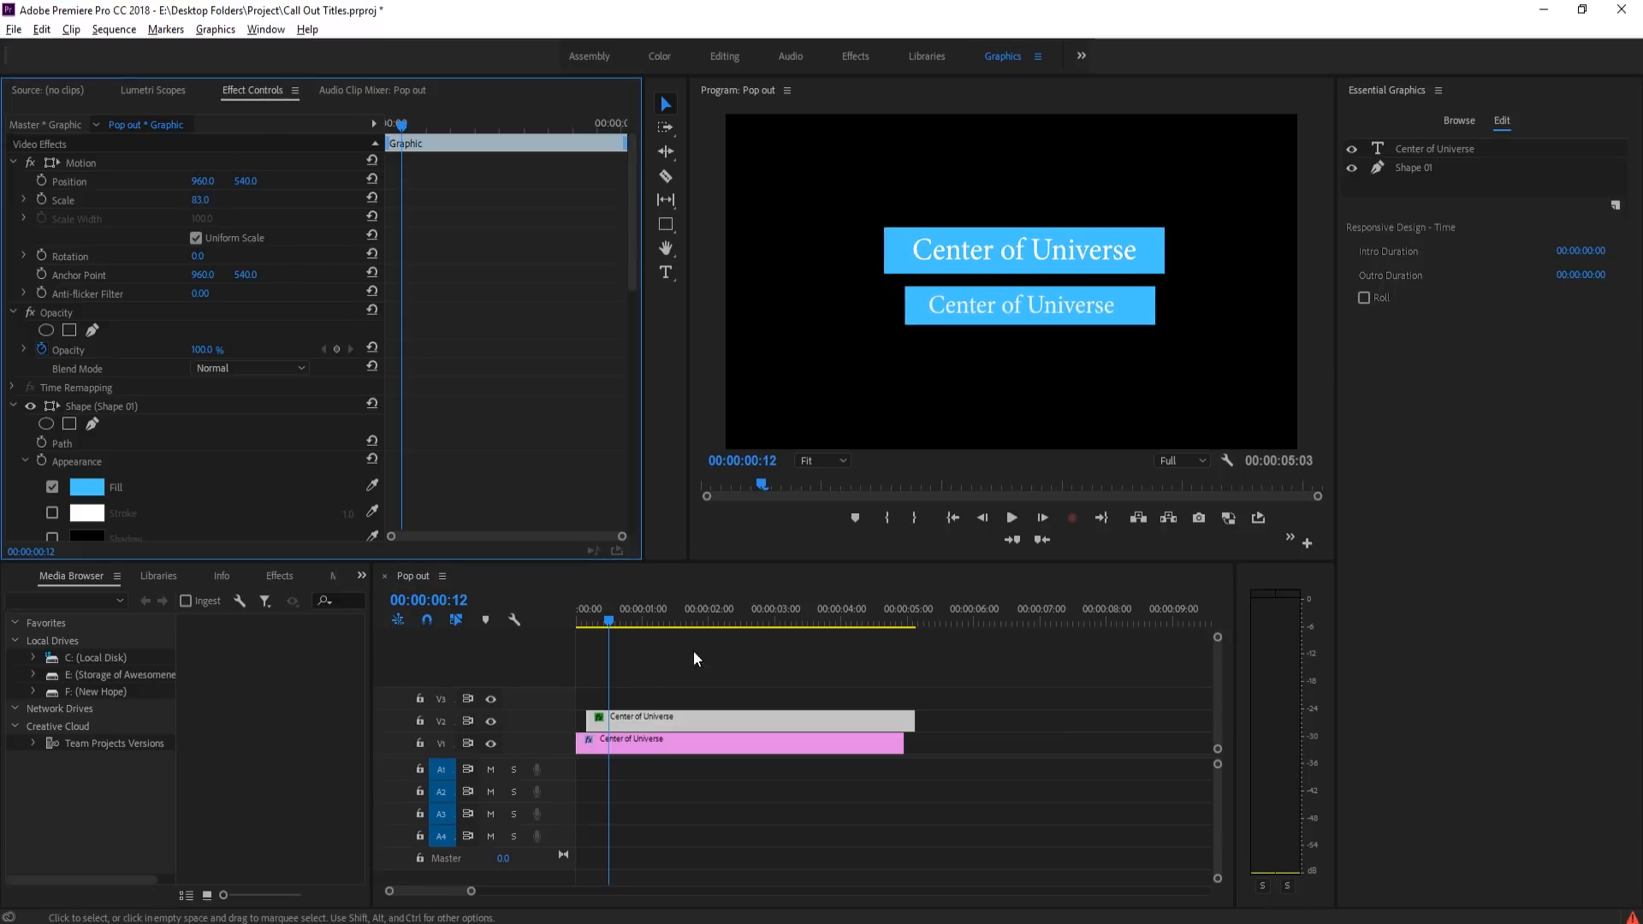
mouse_move(604, 619)
left_mouse_down()
mouse_move(567, 619)
mouse_move(617, 620)
left_mouse_up()
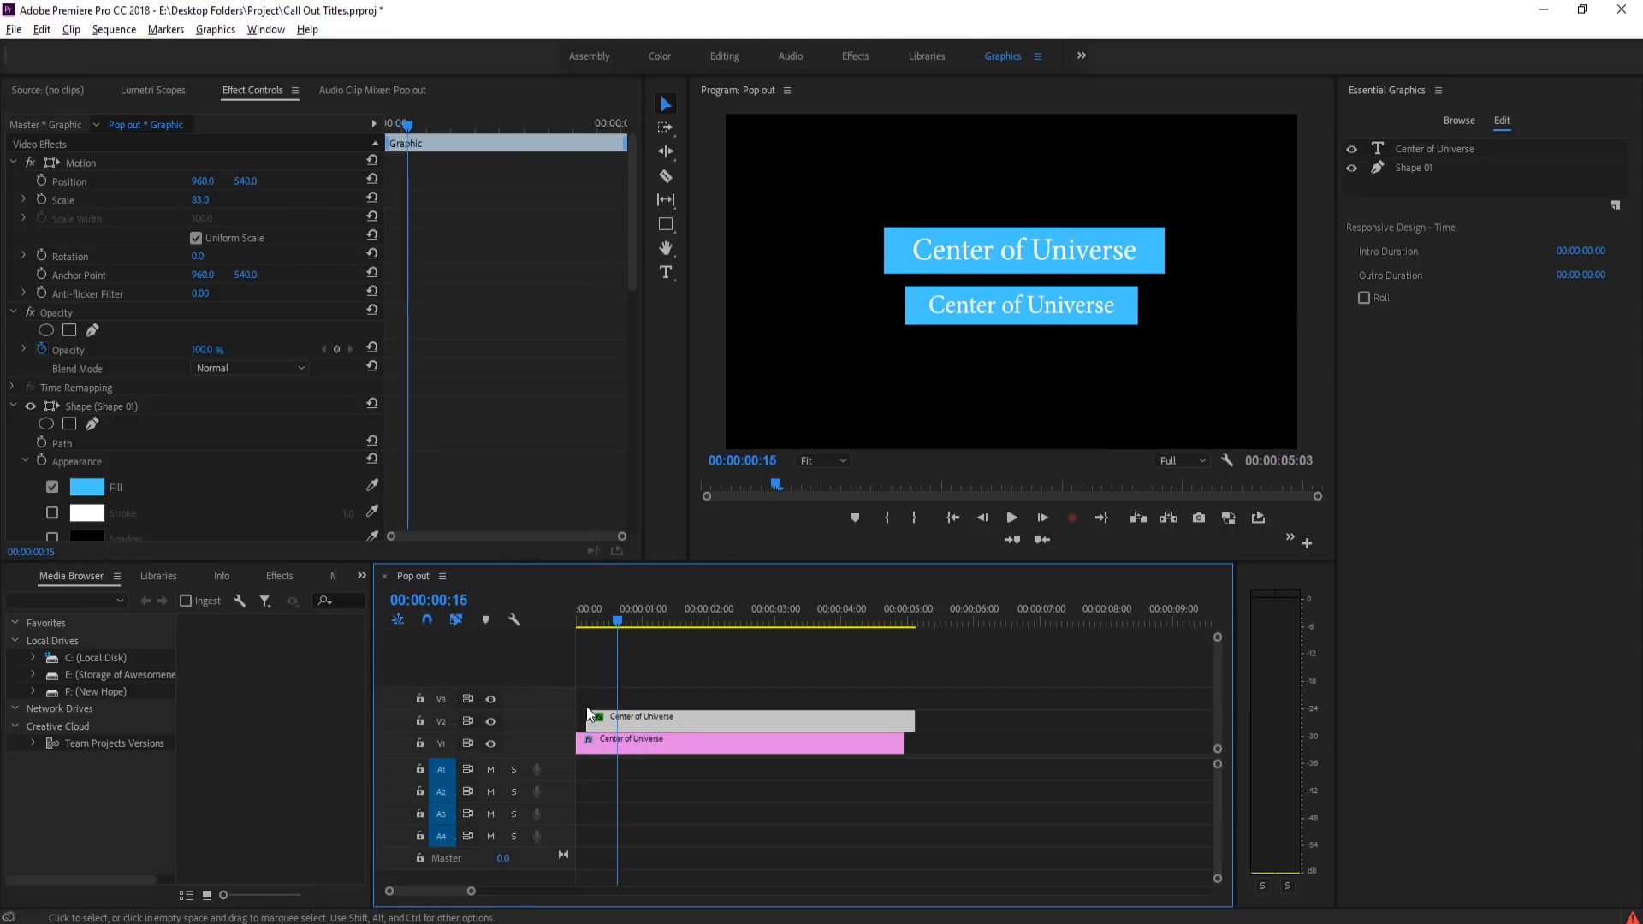
left_click(218, 185)
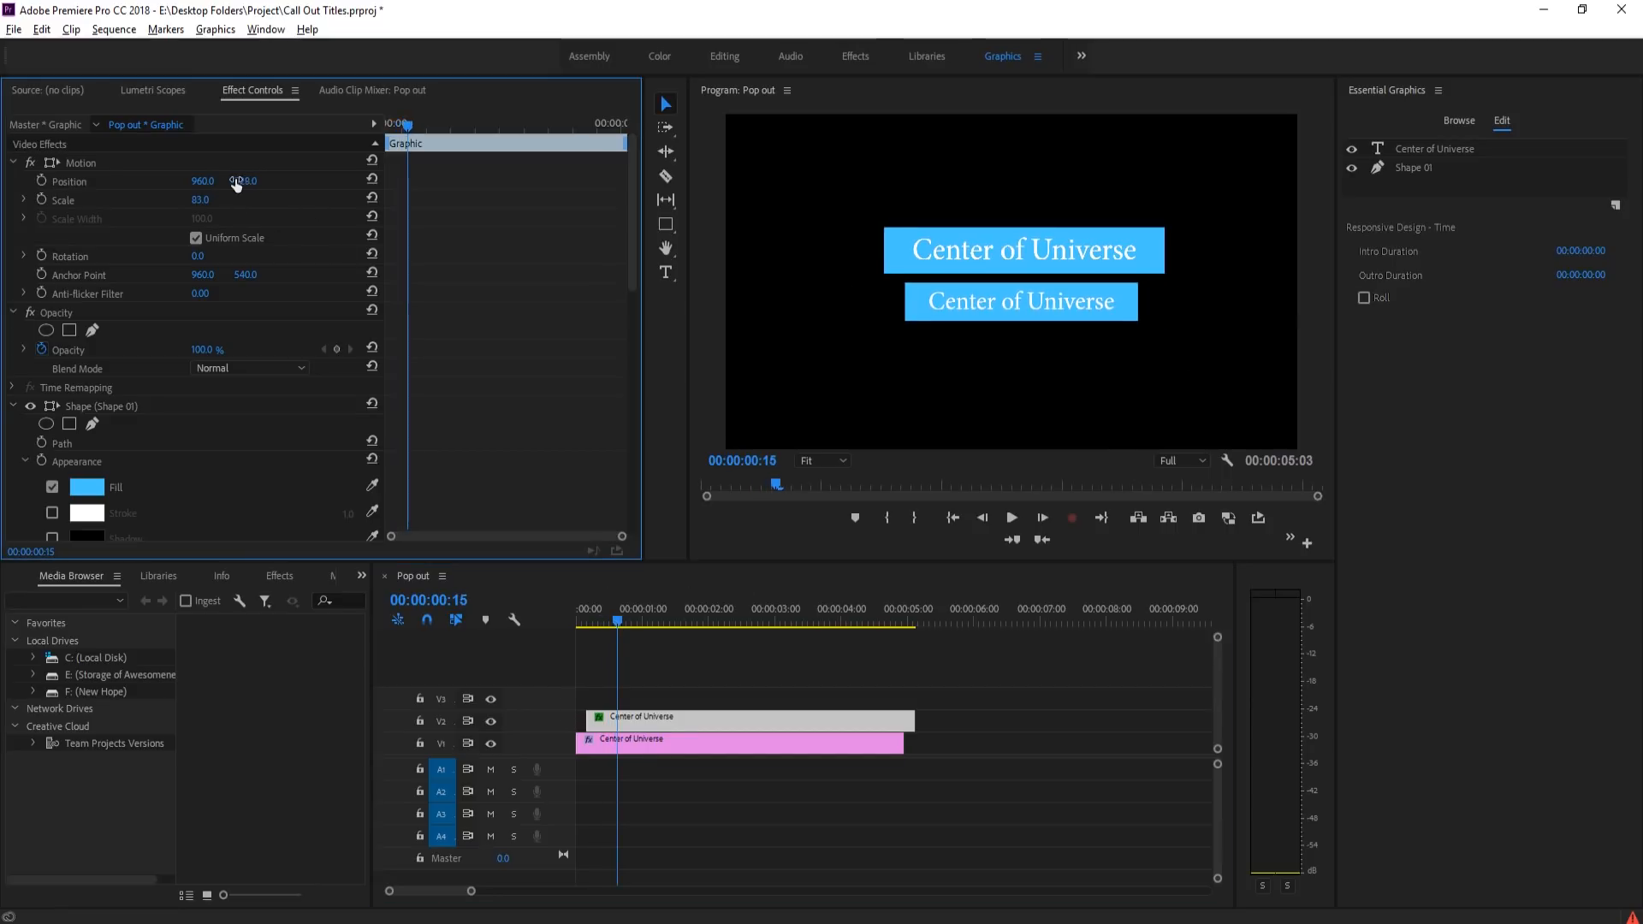
left_click_drag(218, 185, 150, 194)
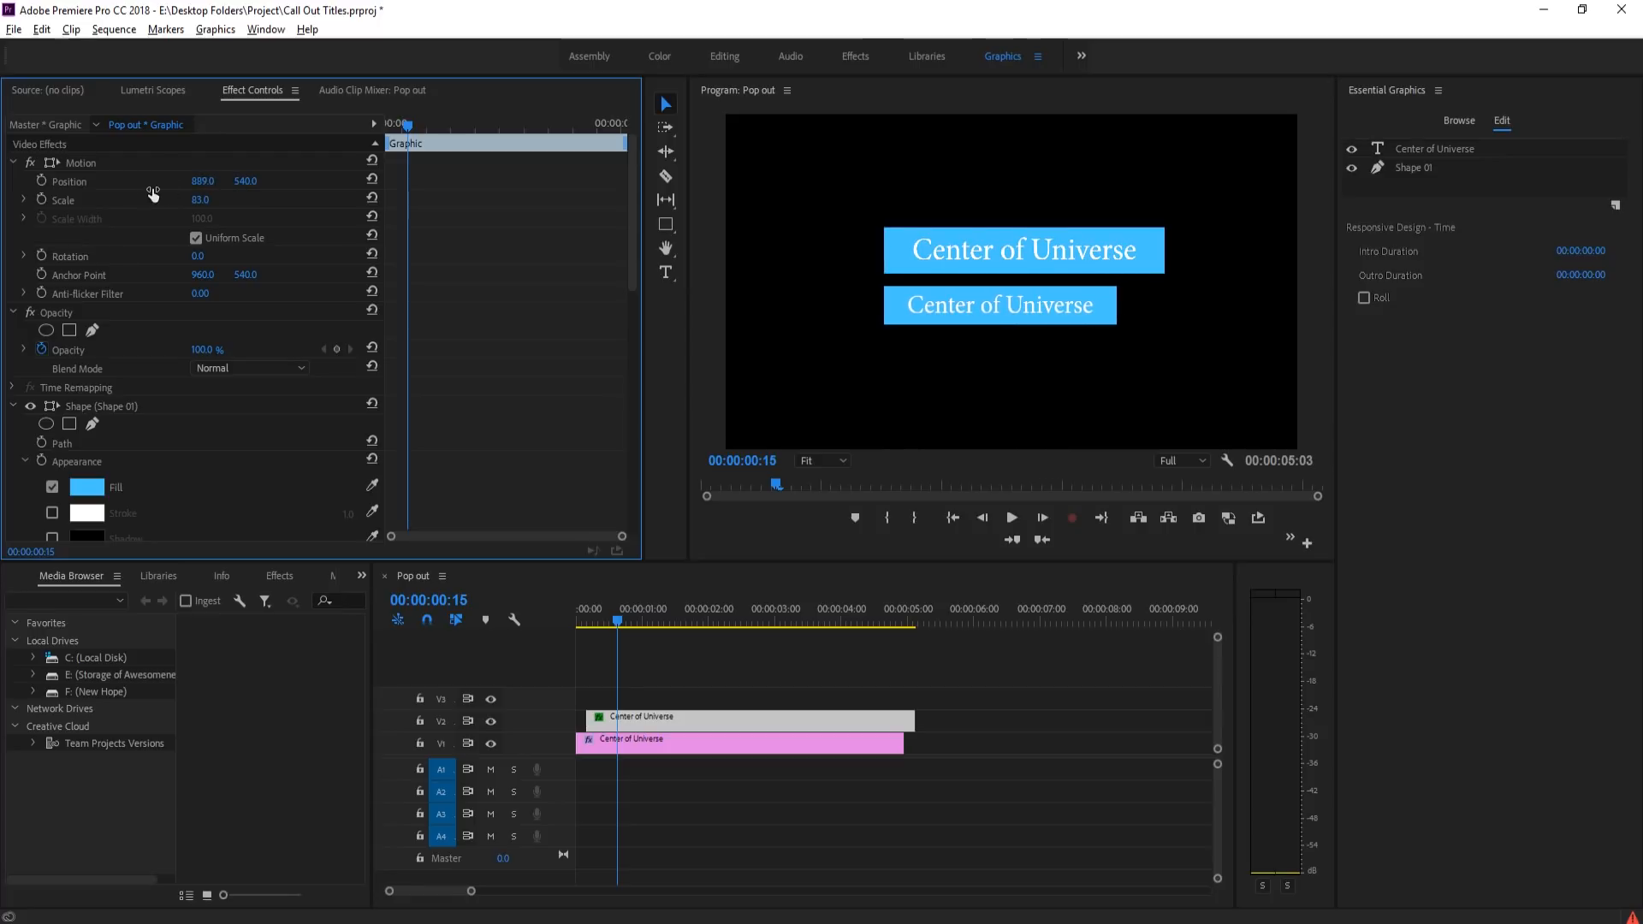
- Play the sequence from the start to check the smaller second call-out under the first
left_click(763, 675)
left_click_drag(622, 608, 578, 624)
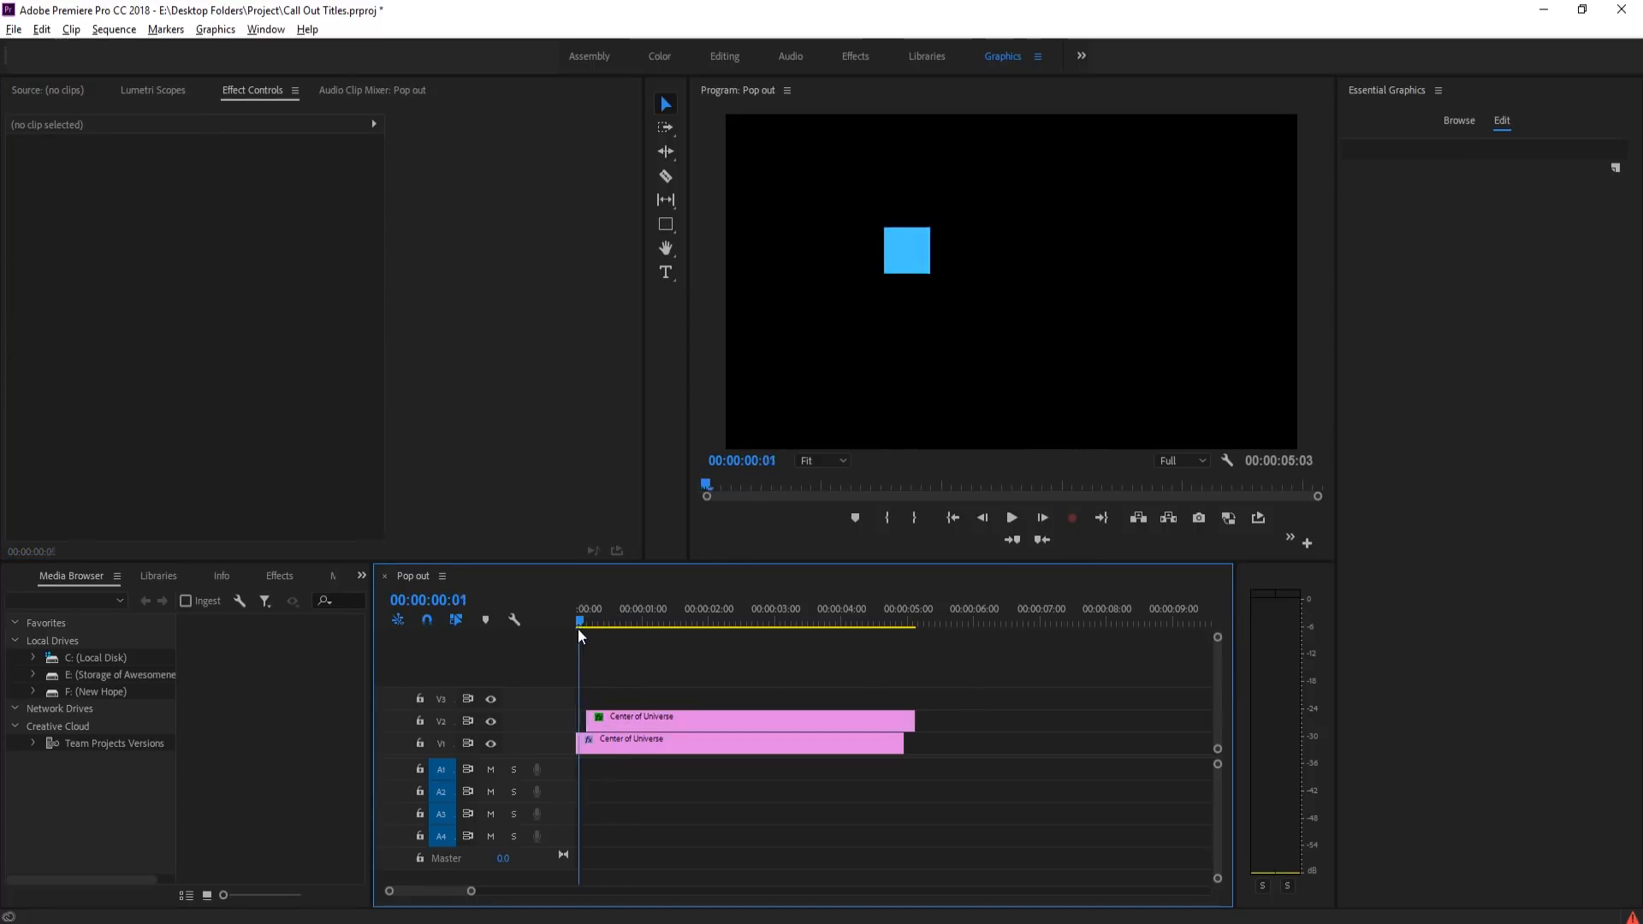
key("space")
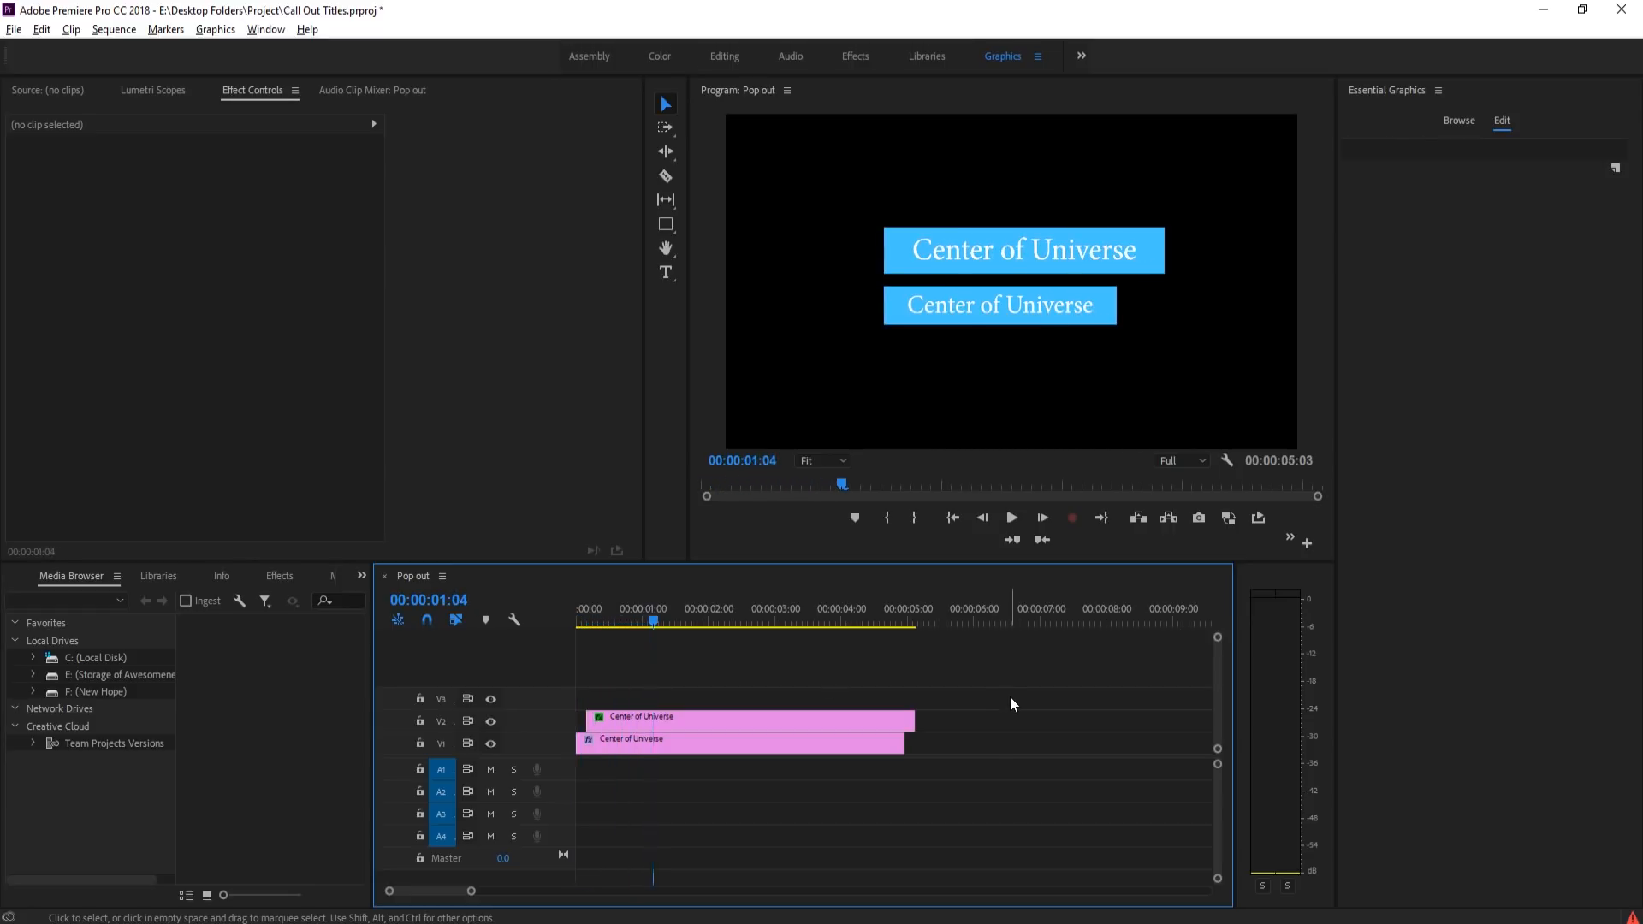
- Change the fill of the lower rectangle to the grey-blue colour 758891
left_click(1094, 313)
left_click(1390, 475)
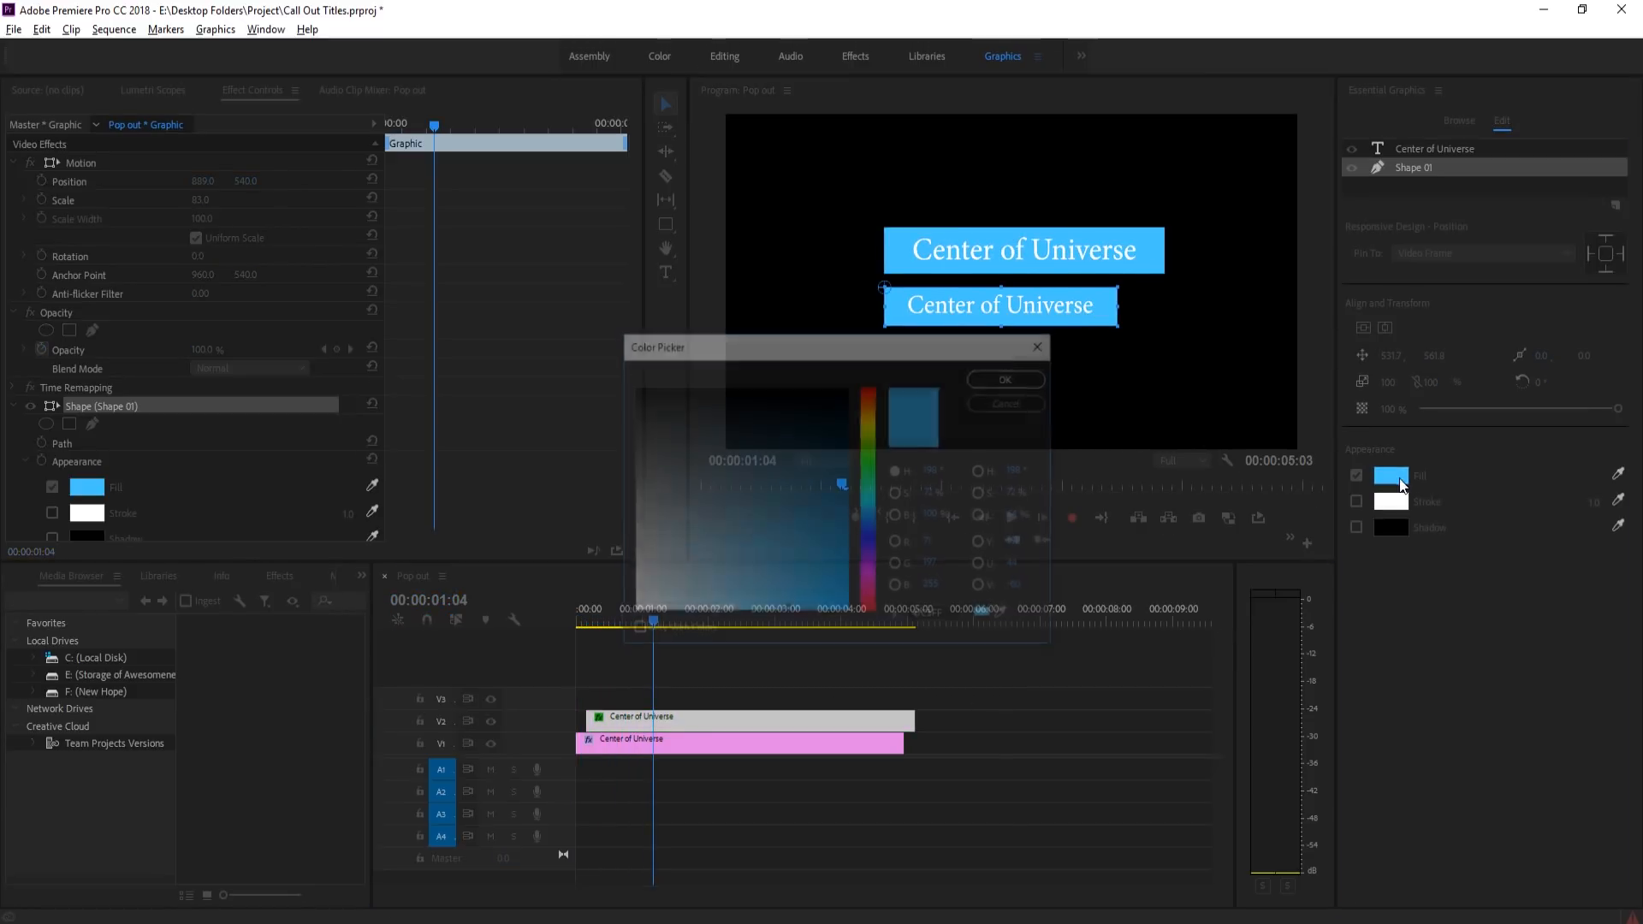
mouse_move(760, 594)
left_mouse_down()
mouse_move(726, 478)
mouse_move(704, 531)
mouse_move(716, 611)
mouse_move(674, 515)
left_mouse_up()
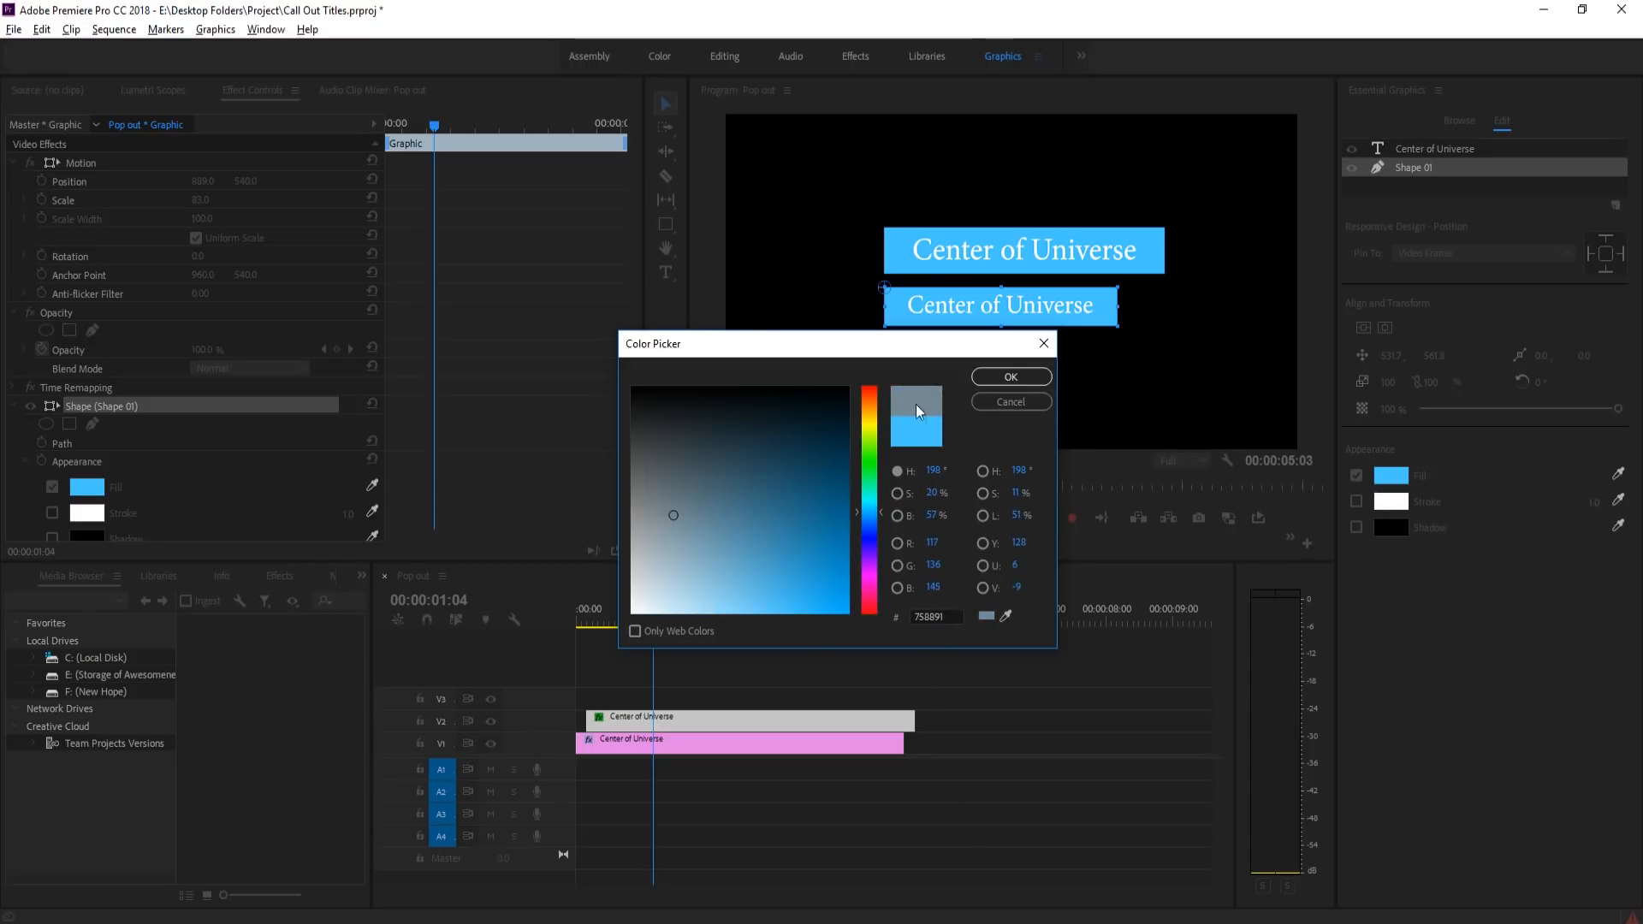
left_click(1013, 380)
- Play the sequence from the start to review the recoloured lower call-out
left_click_drag(648, 620, 551, 620)
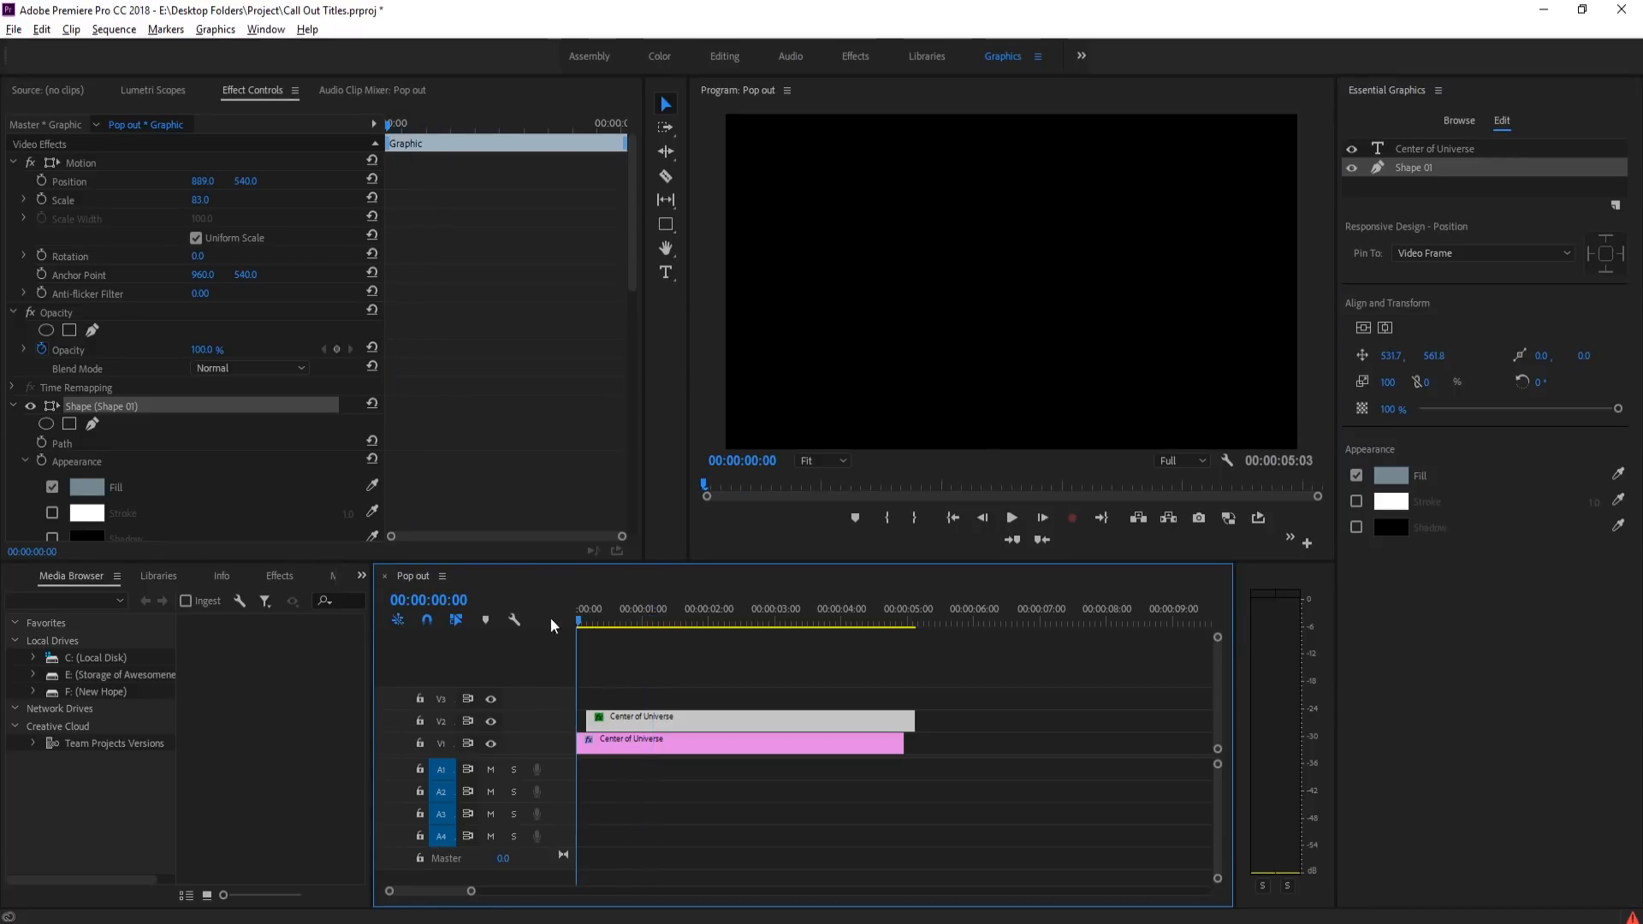
key("space")
key("space")
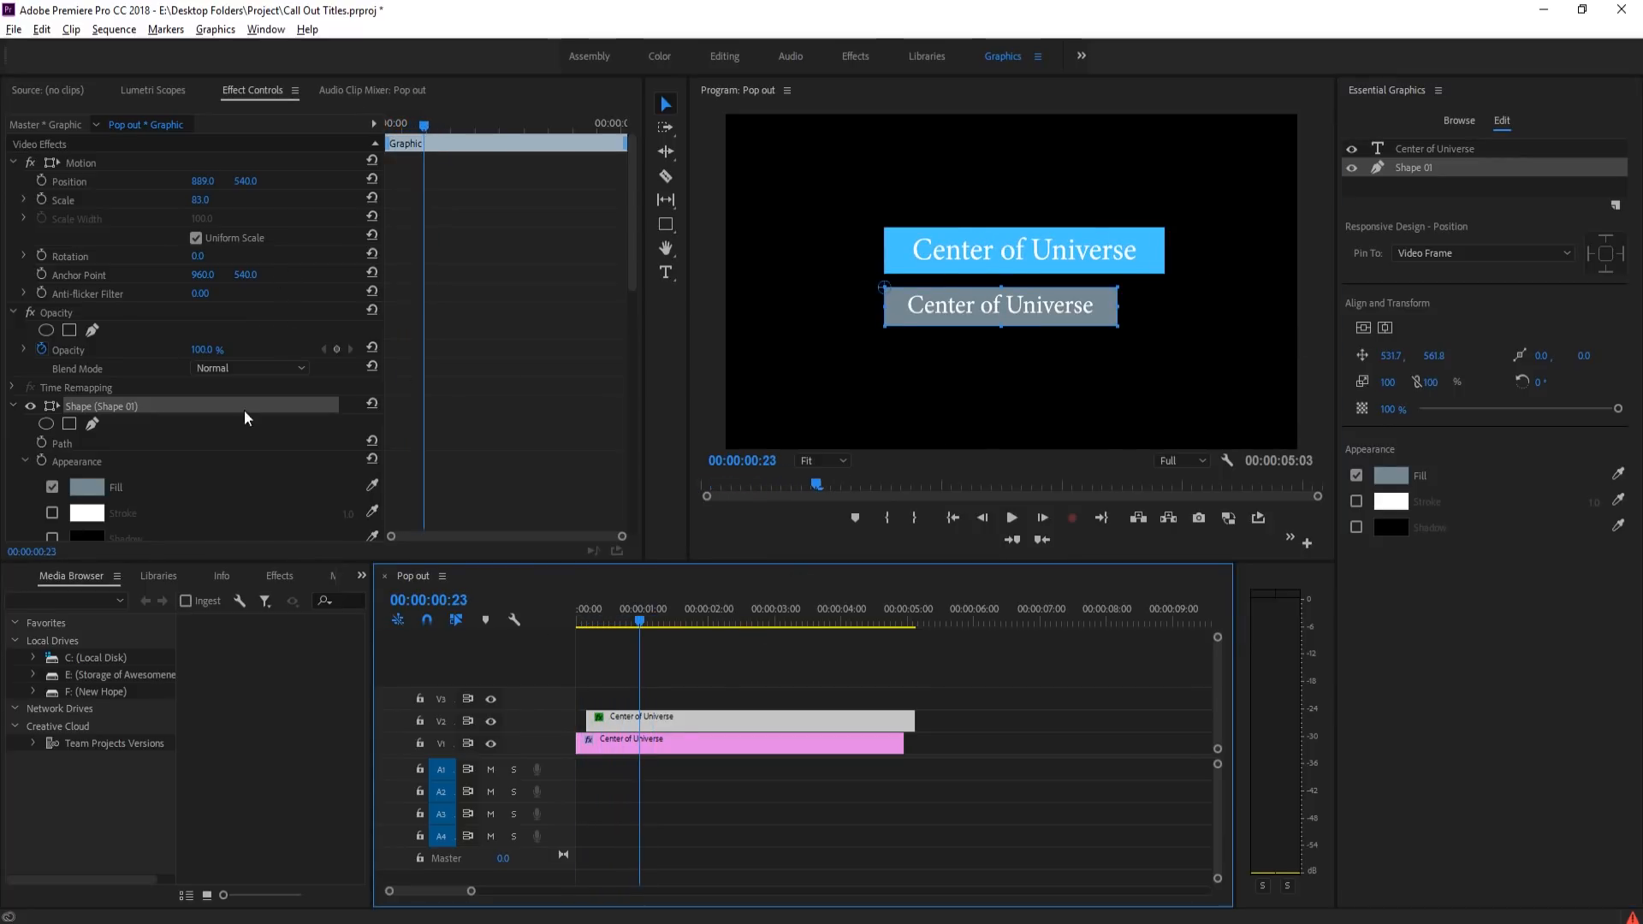
- Replace the text in the lower call-out with "Black Hole Here" and return to the Selection tool
left_click(1016, 306)
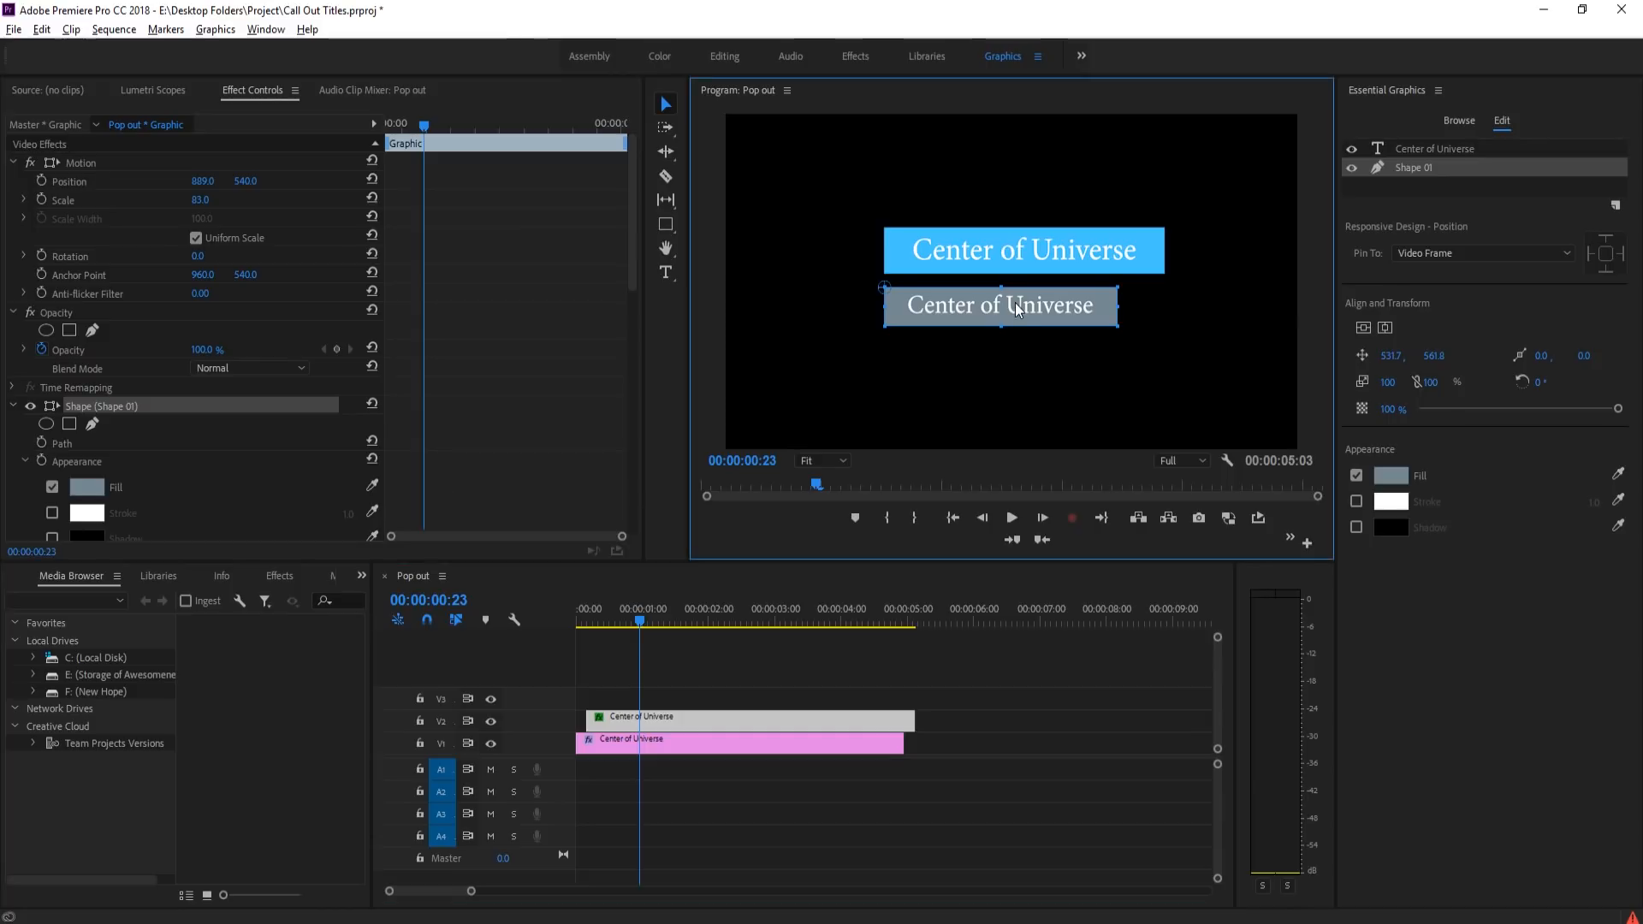
left_click(1416, 149)
left_click(665, 272)
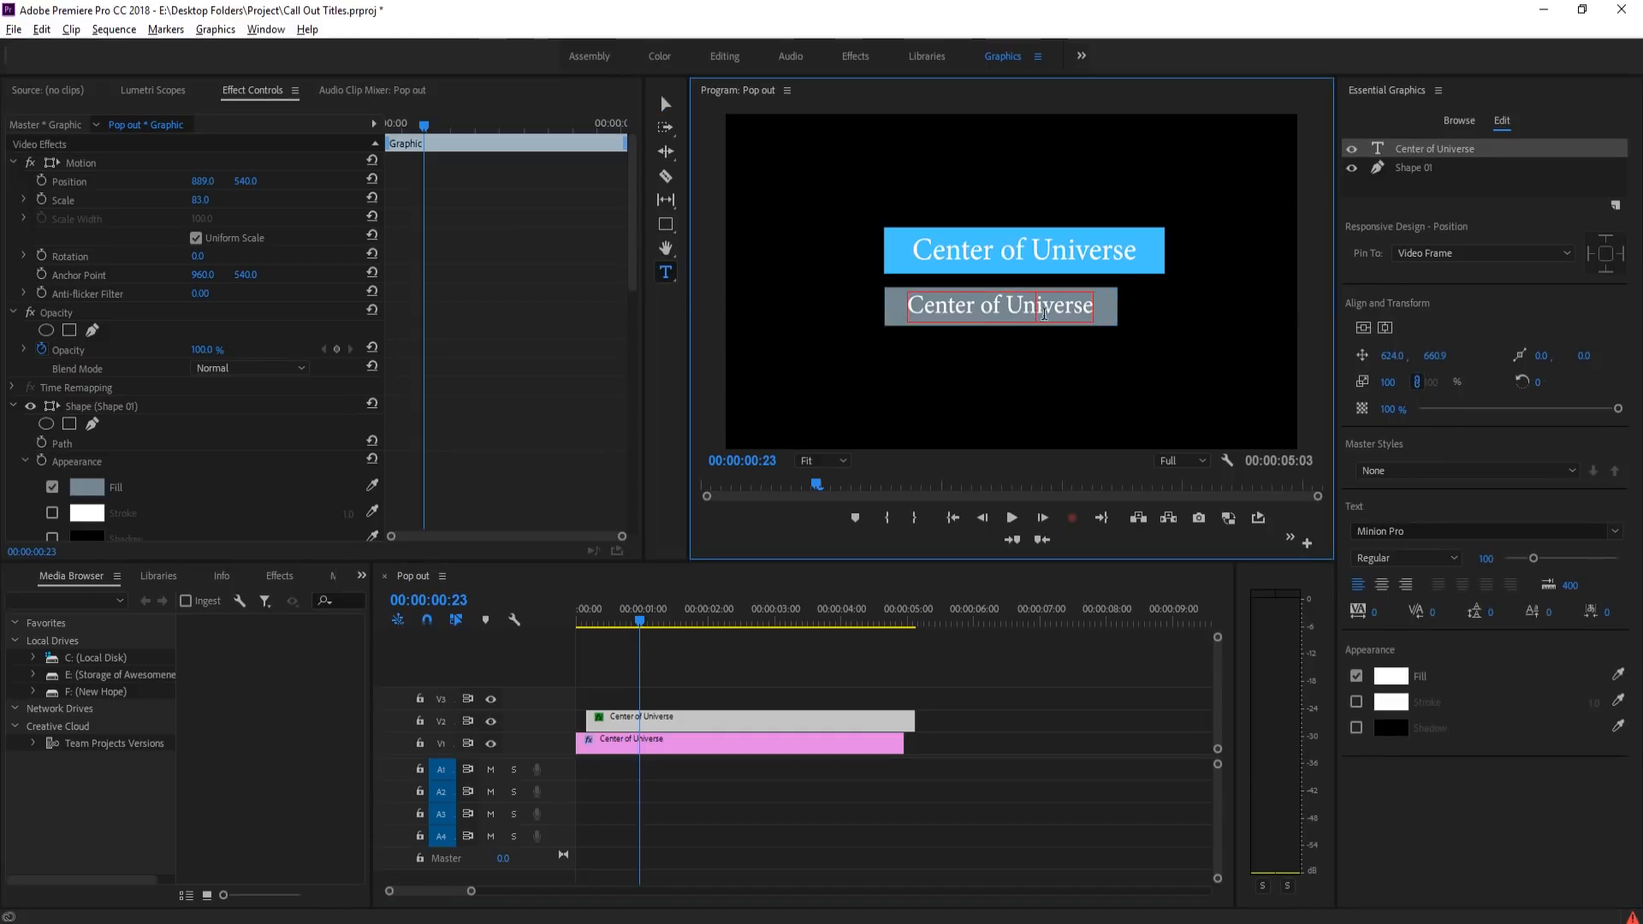
left_click(1036, 307)
left_click_drag(1088, 306, 891, 342)
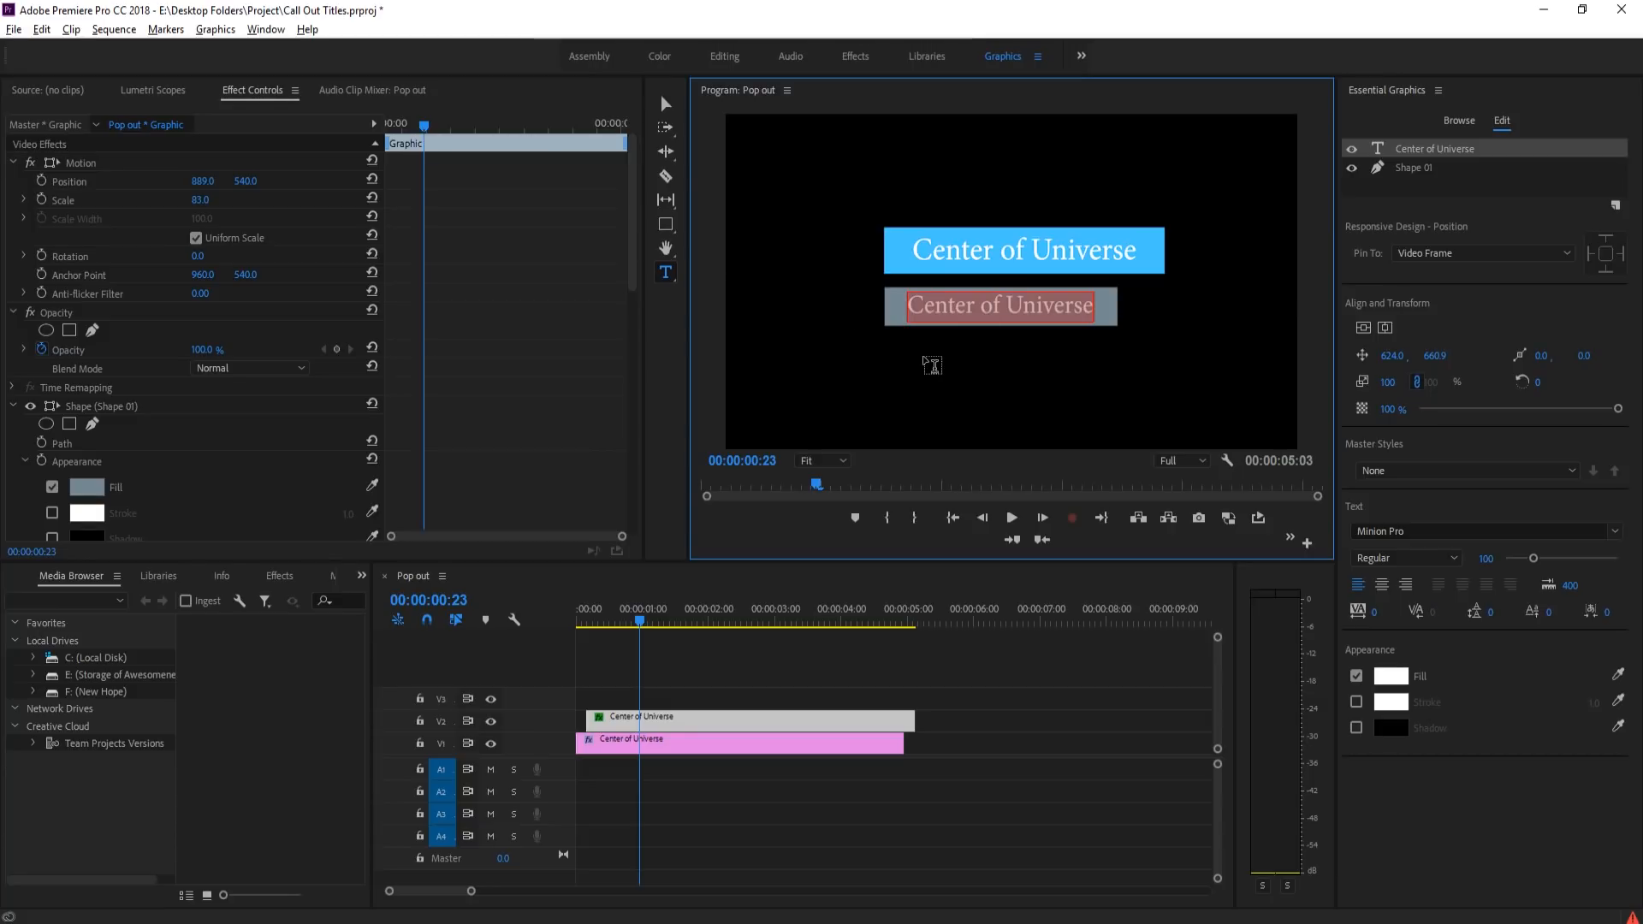
type("Black GHo")
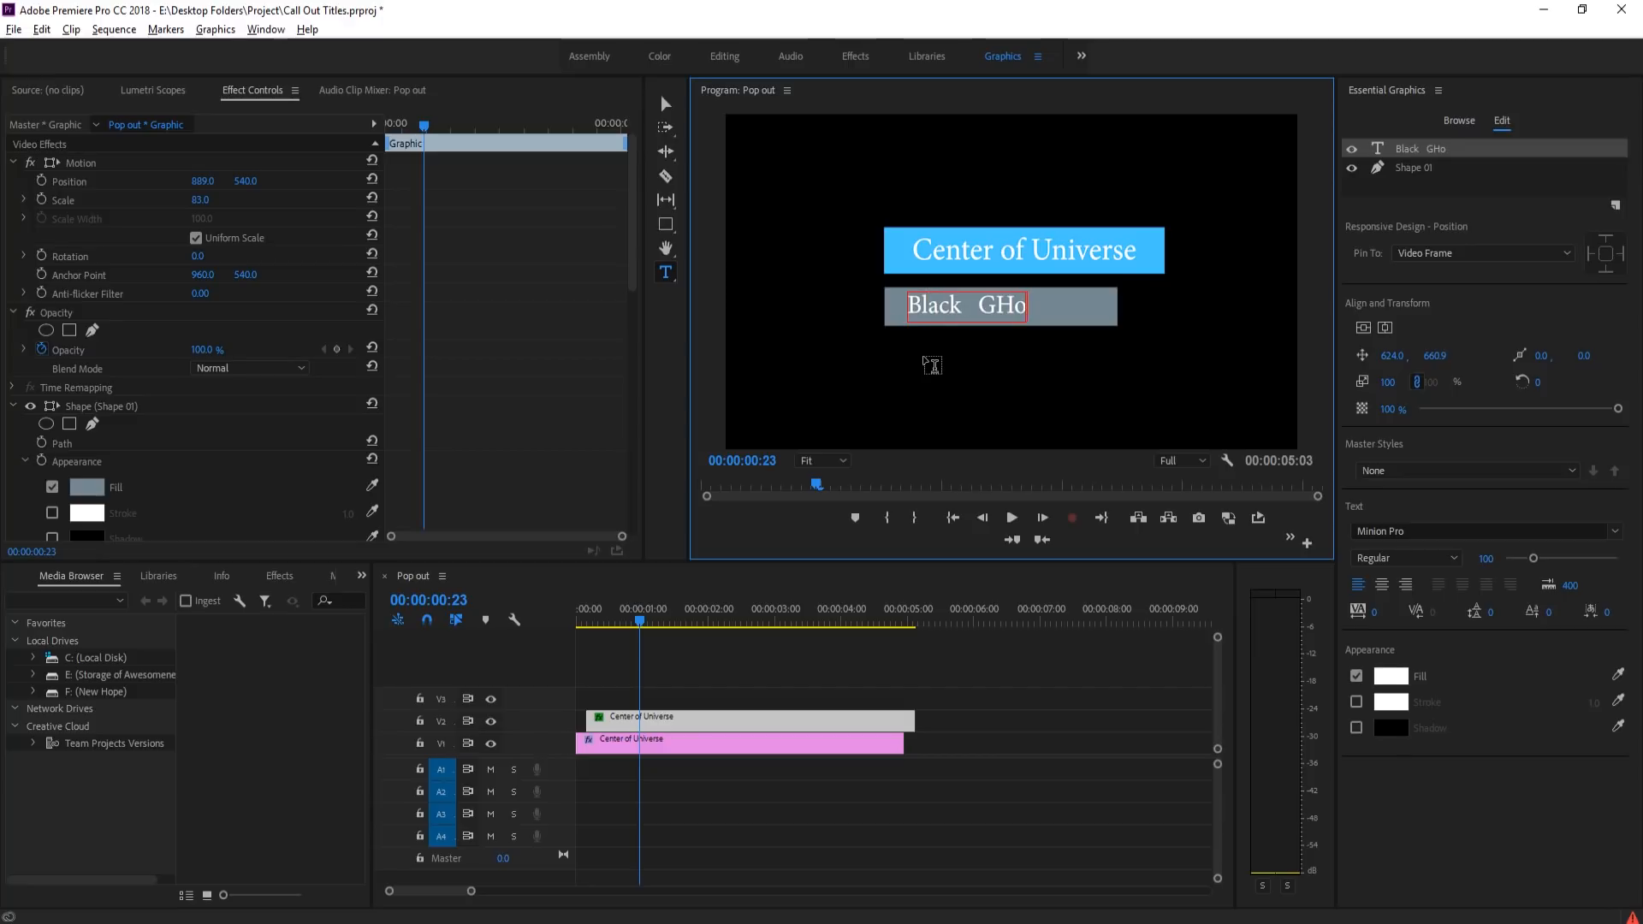
key("BackSpace")
key("BackSpace")
key("BackSpace")
key("BackSpace")
type("Gol")
key("BackSpace")
key("BackSpace")
key("BackSpace")
key("BackSpace")
type("Hole Here")
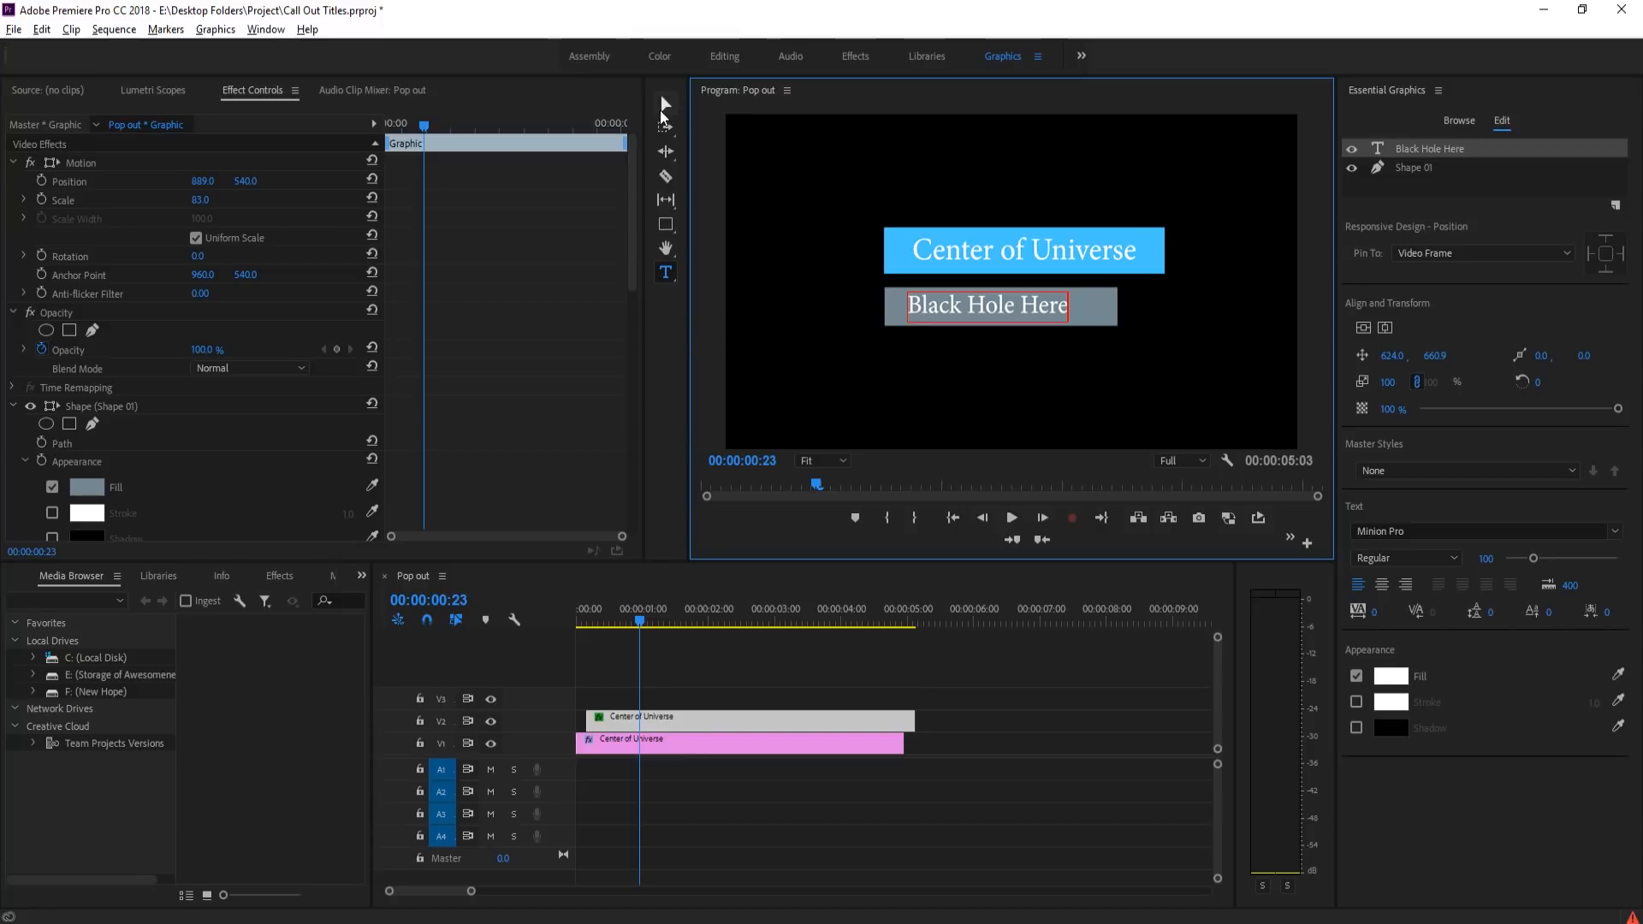
left_click(665, 107)
- Deselect the clip and play the sequence from the start to check the "Black Hole Here" call-out
left_click_drag(638, 621, 575, 618)
left_click(1051, 753)
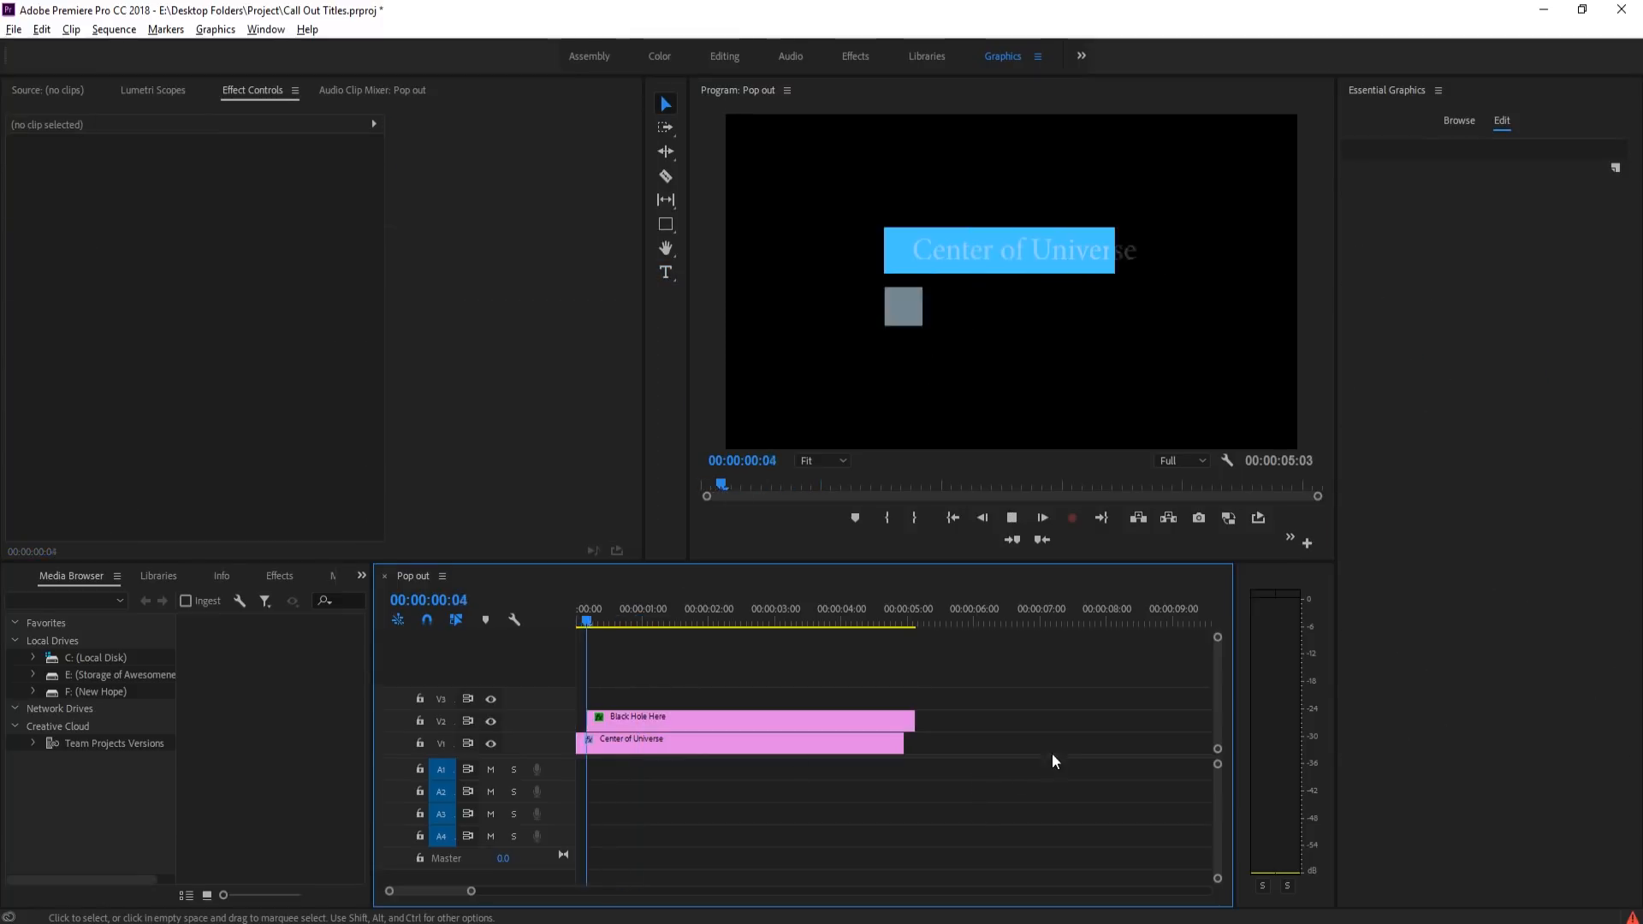
key("space")
key("space")
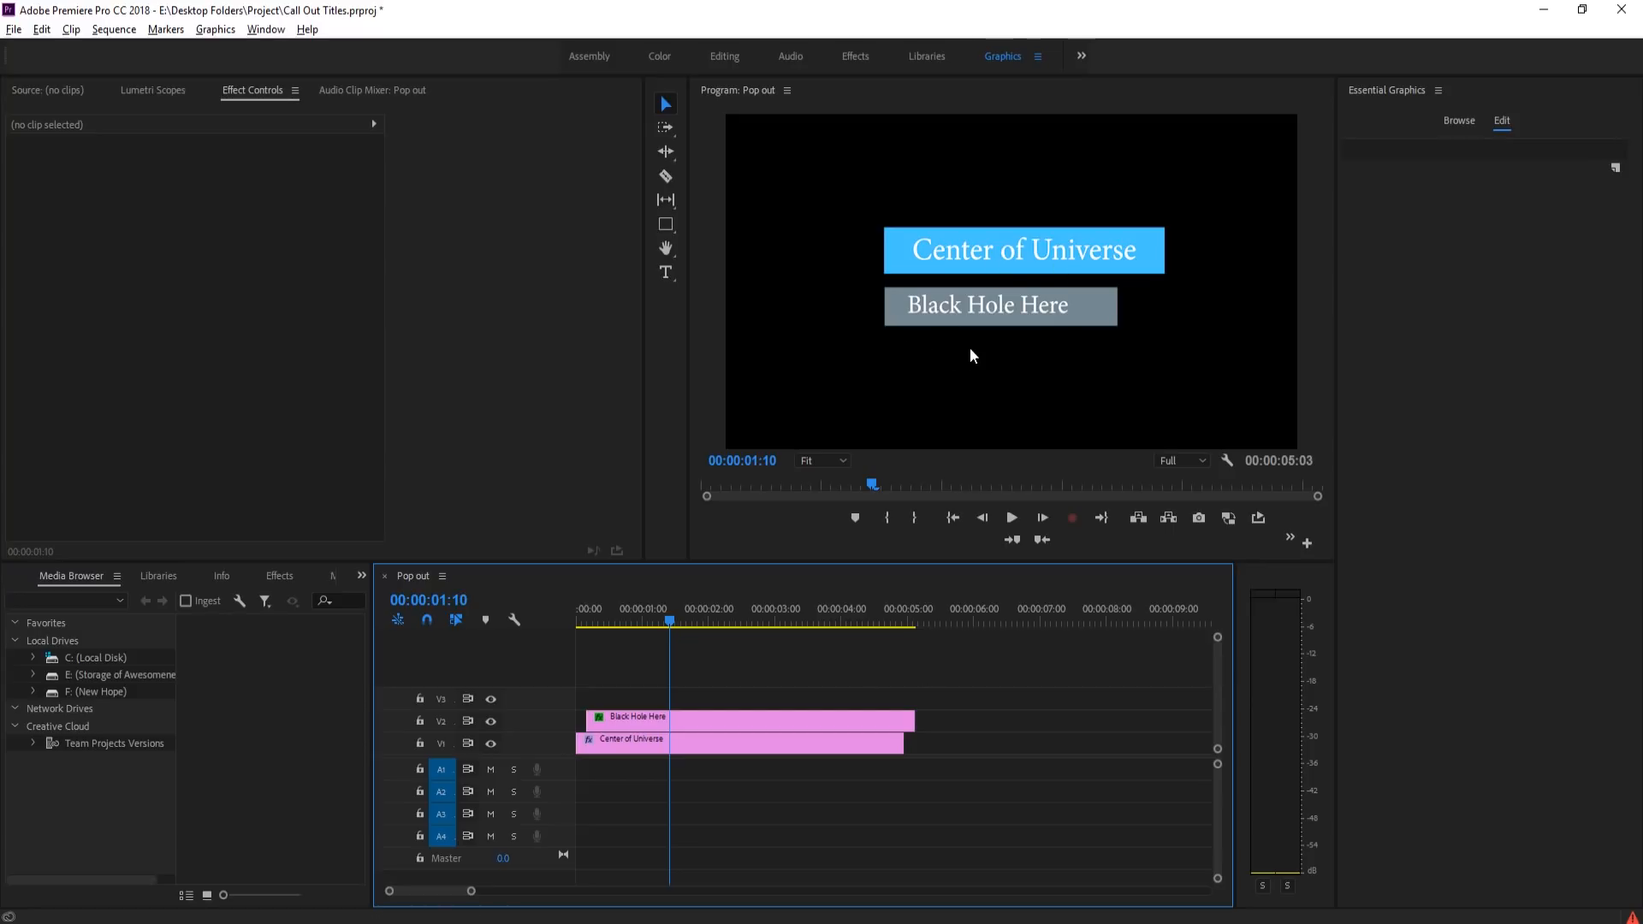
- Duplicate the "Black Hole Here" clip from V2 onto V3, starting about 5 frames later, and select the copy's Shape 01 layer
left_click(952, 310)
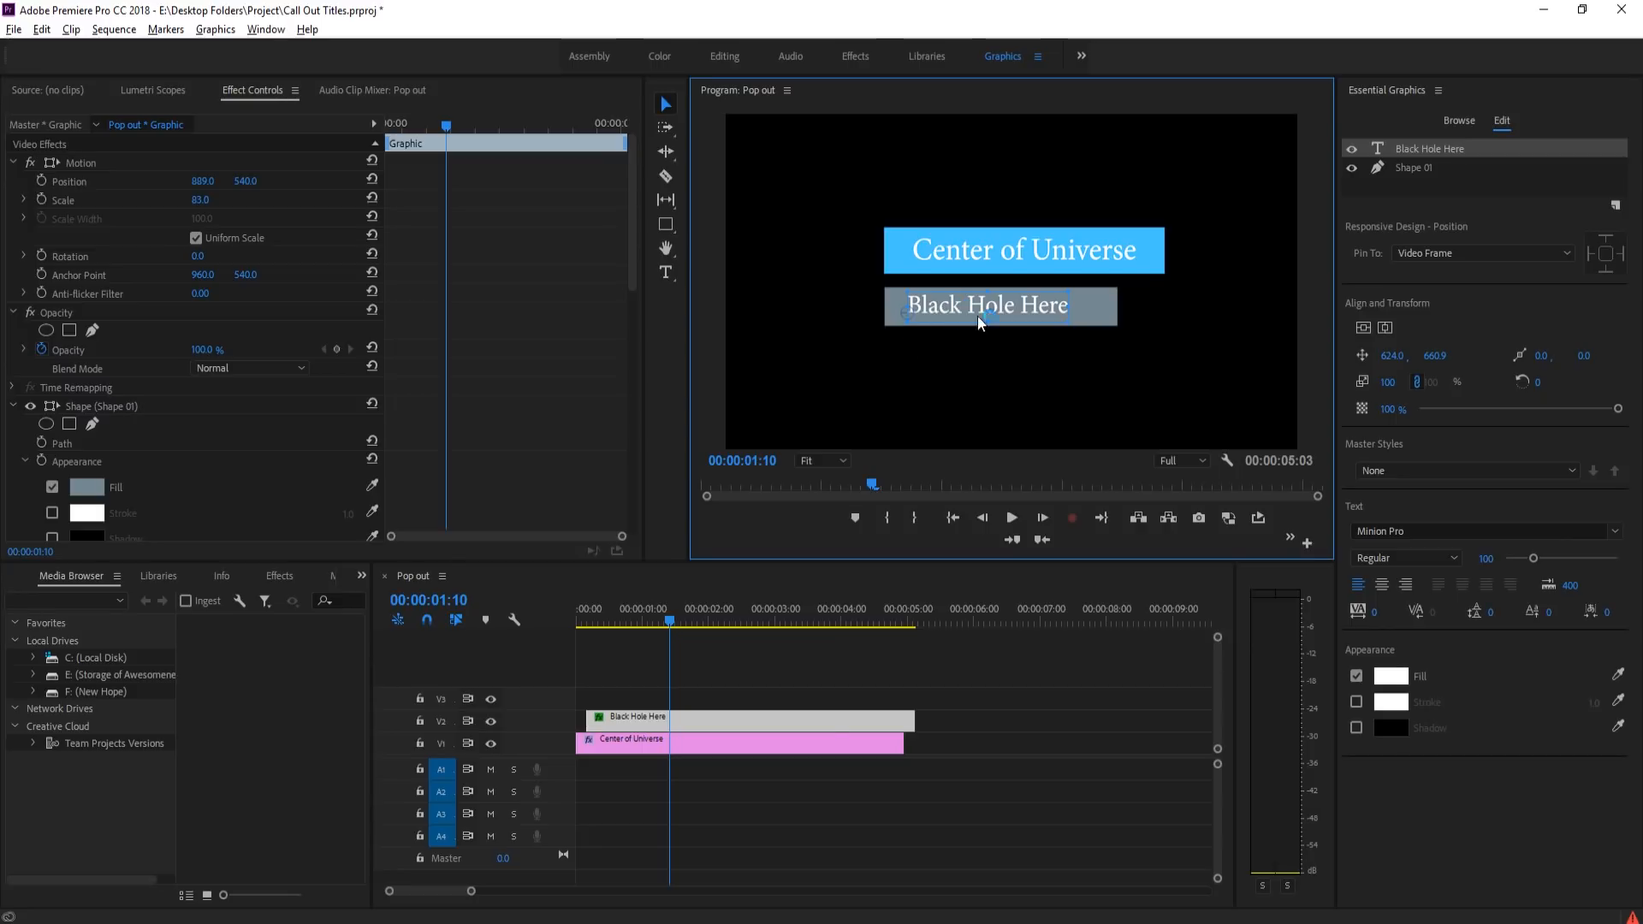
left_click(766, 716)
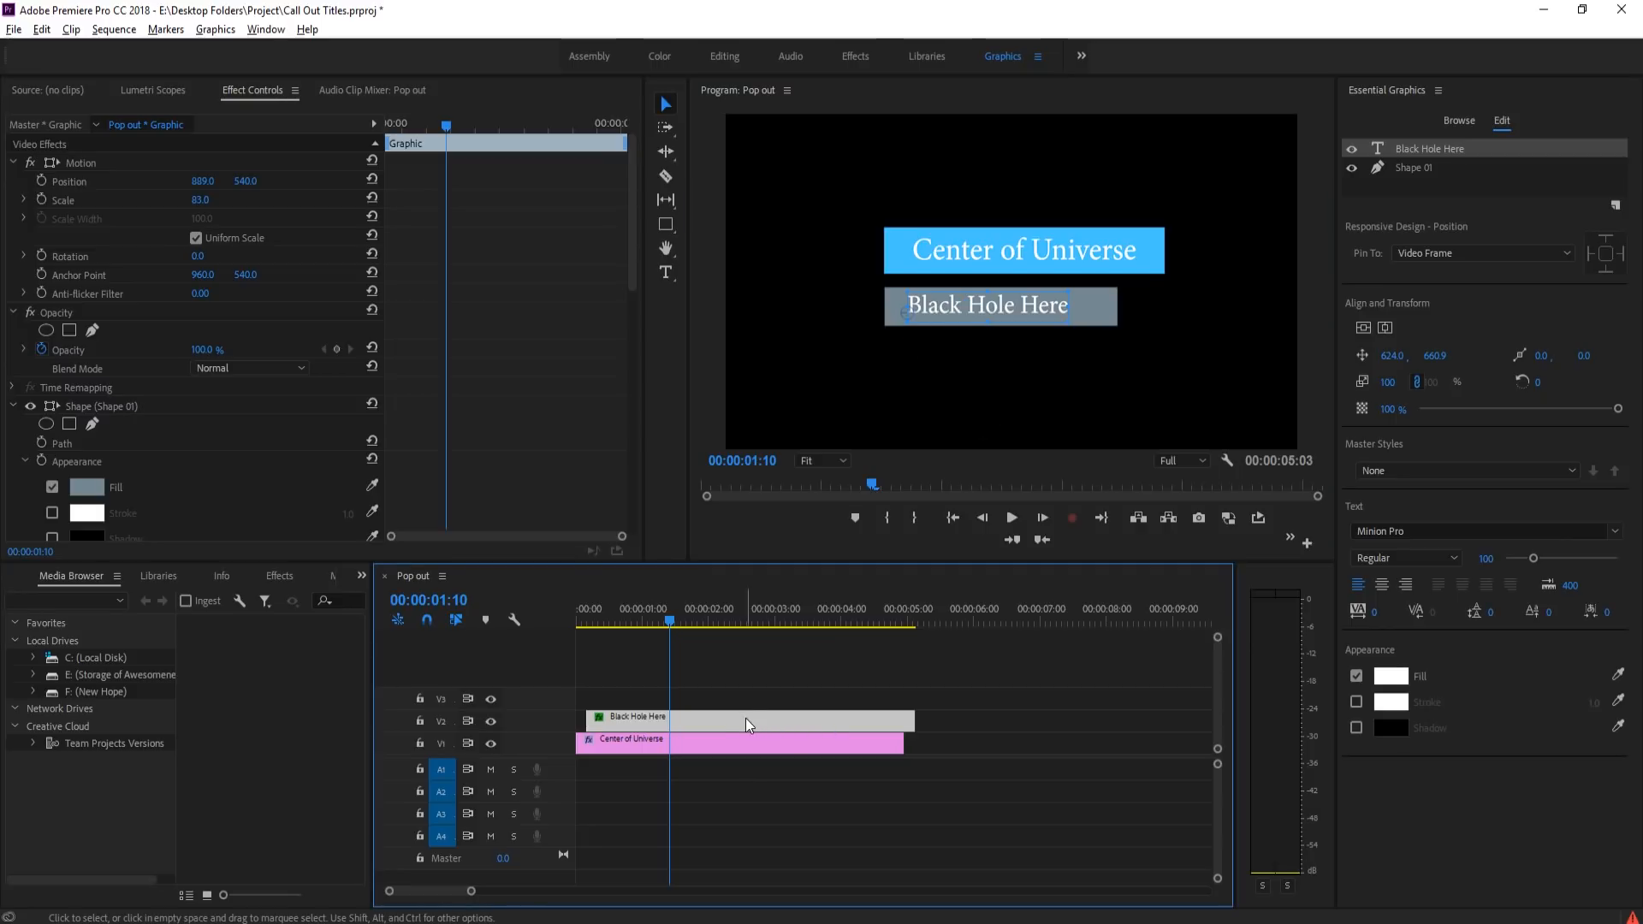
left_click_drag(729, 722, 658, 704)
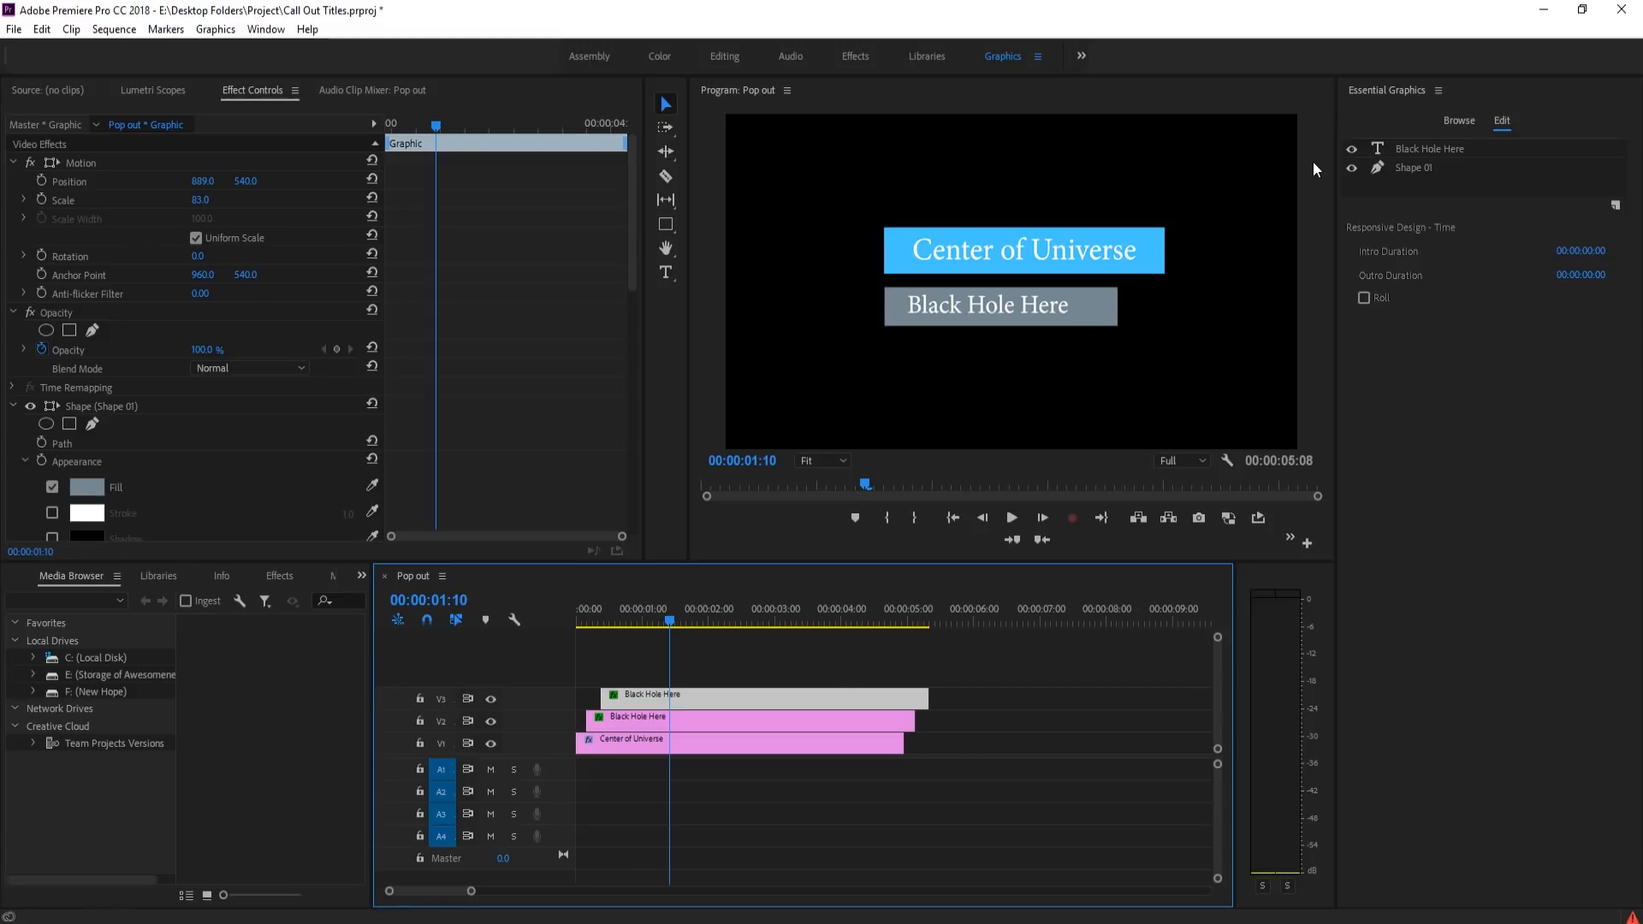
left_click(1430, 168)
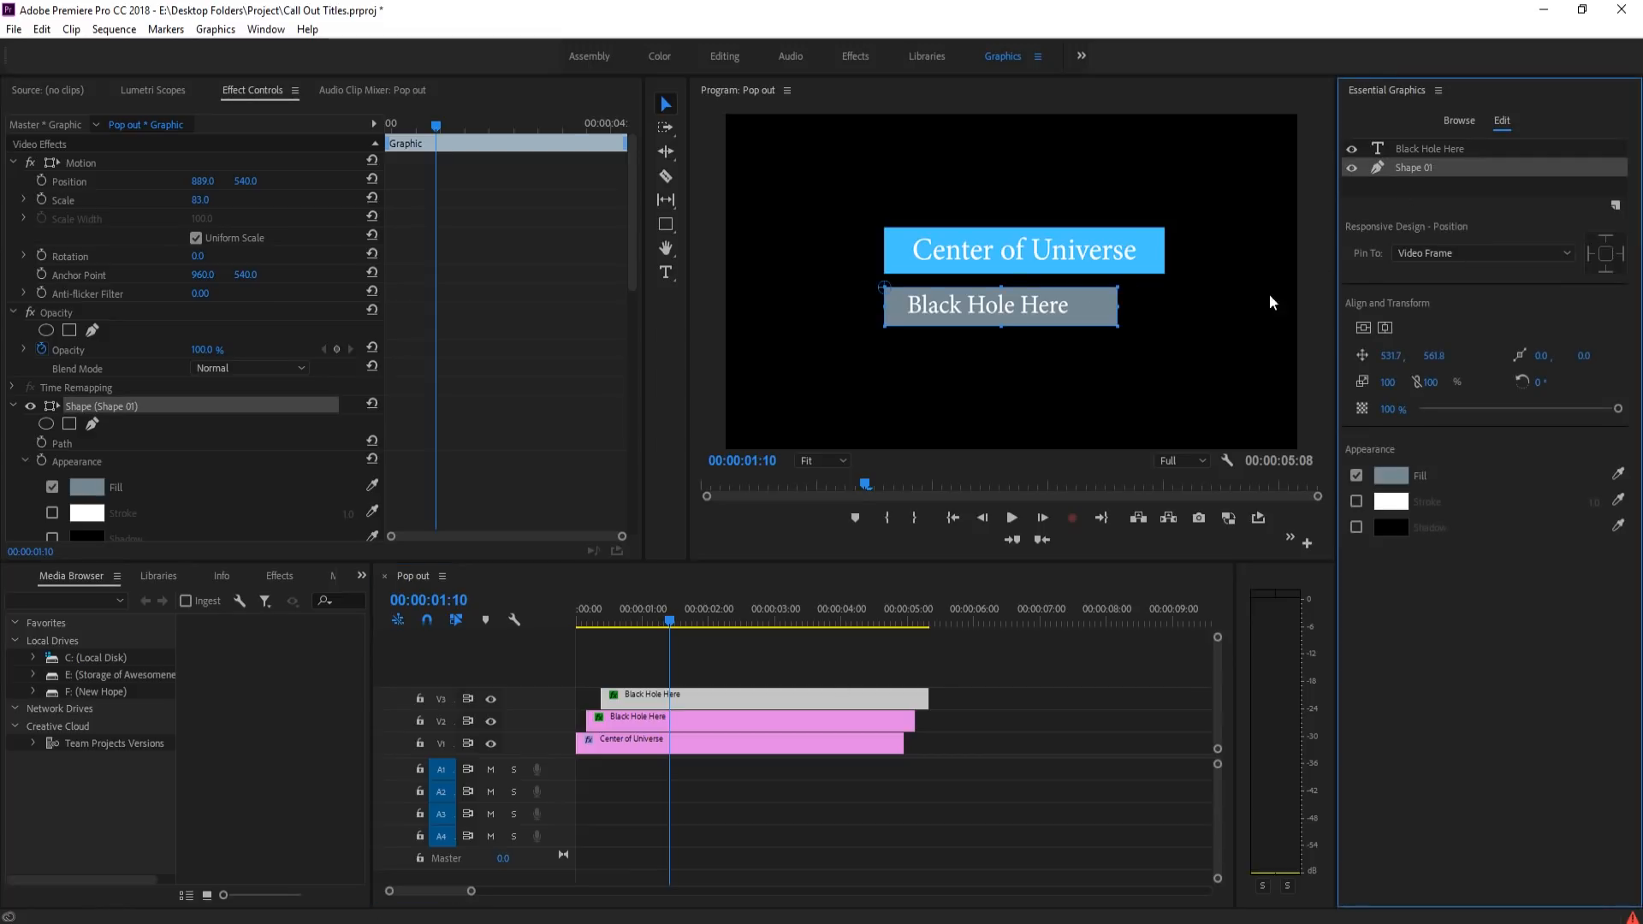
- Delete the grey rectangle from the V3 copy and place its text just below the grey call-out, opened for editing
key("Delete")
left_click(1012, 308)
left_click_drag(1011, 305, 1013, 351)
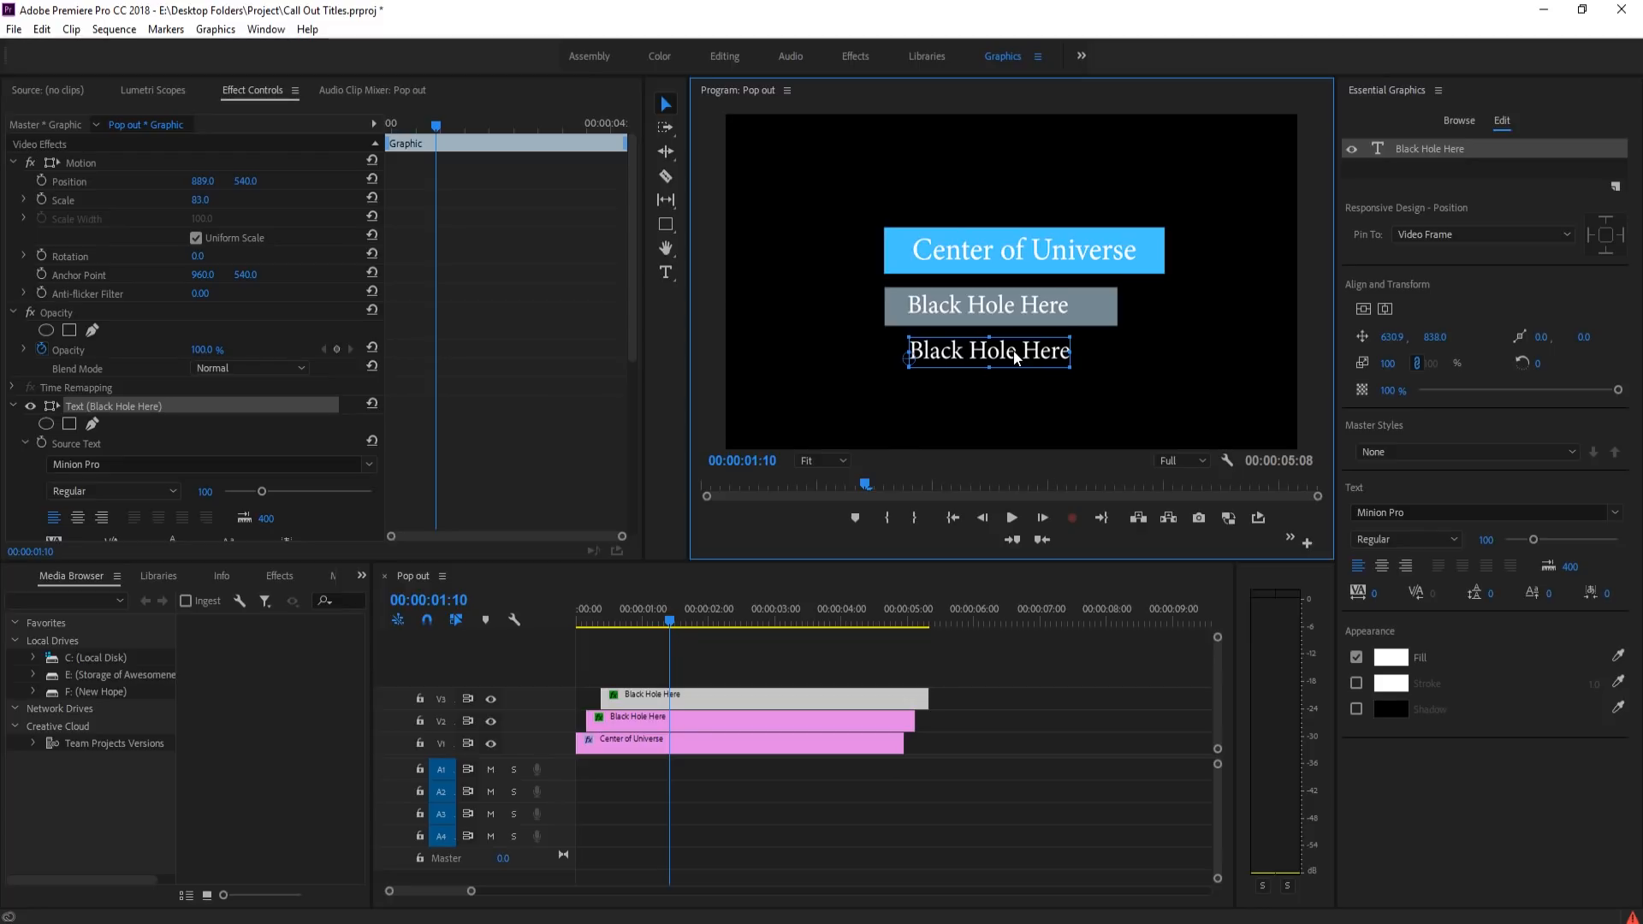
double_click(1014, 351)
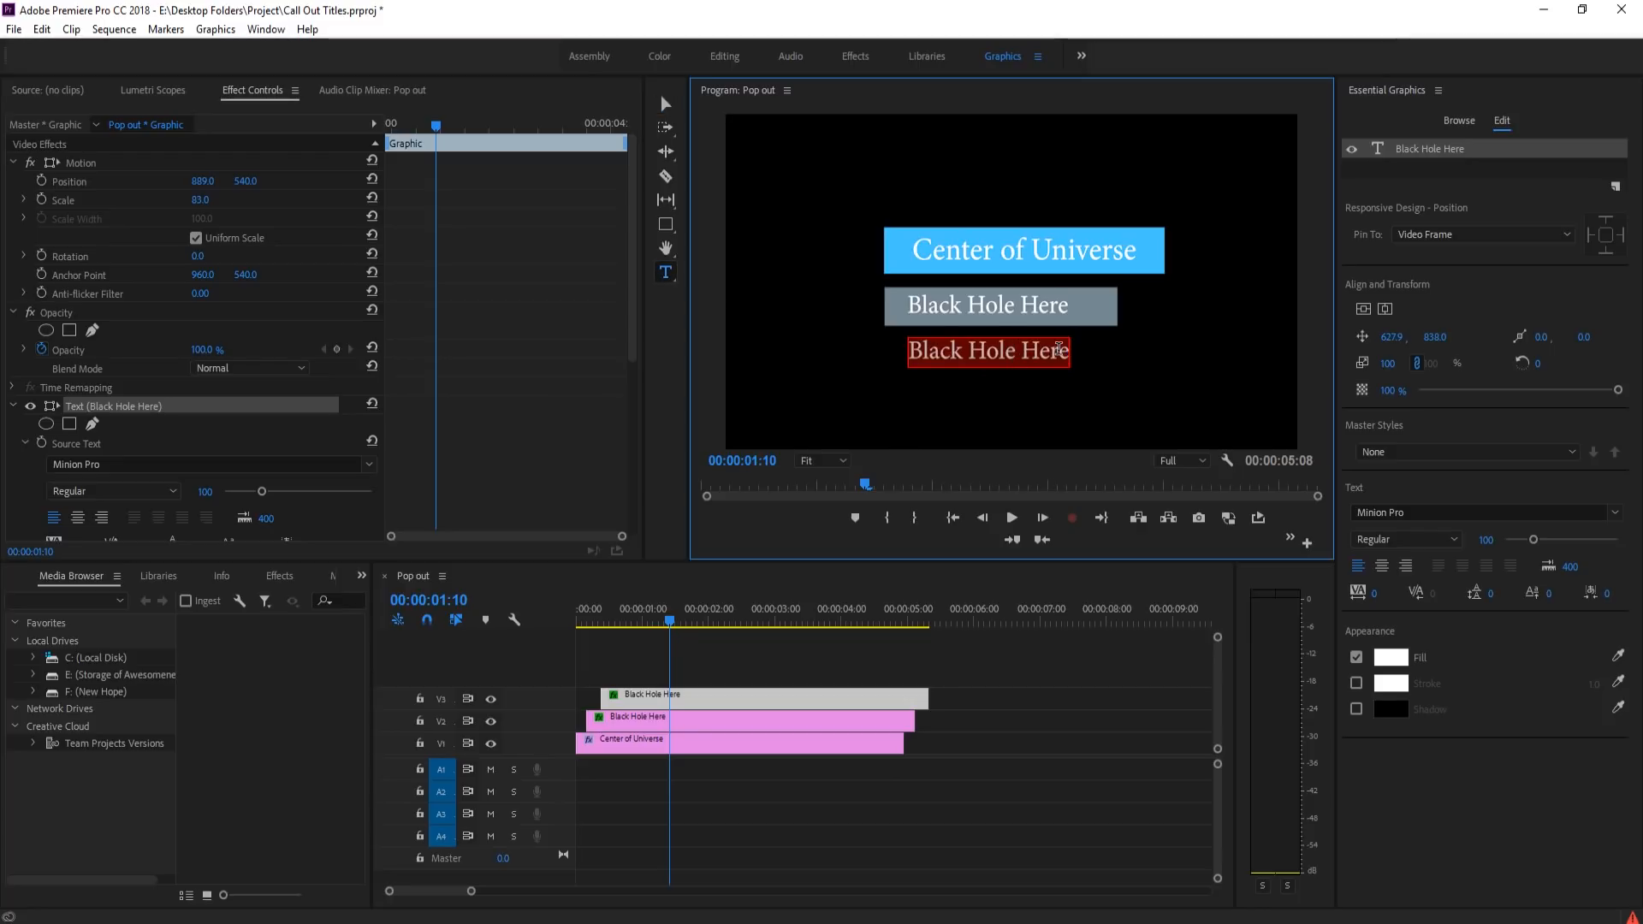
type("It's REal")
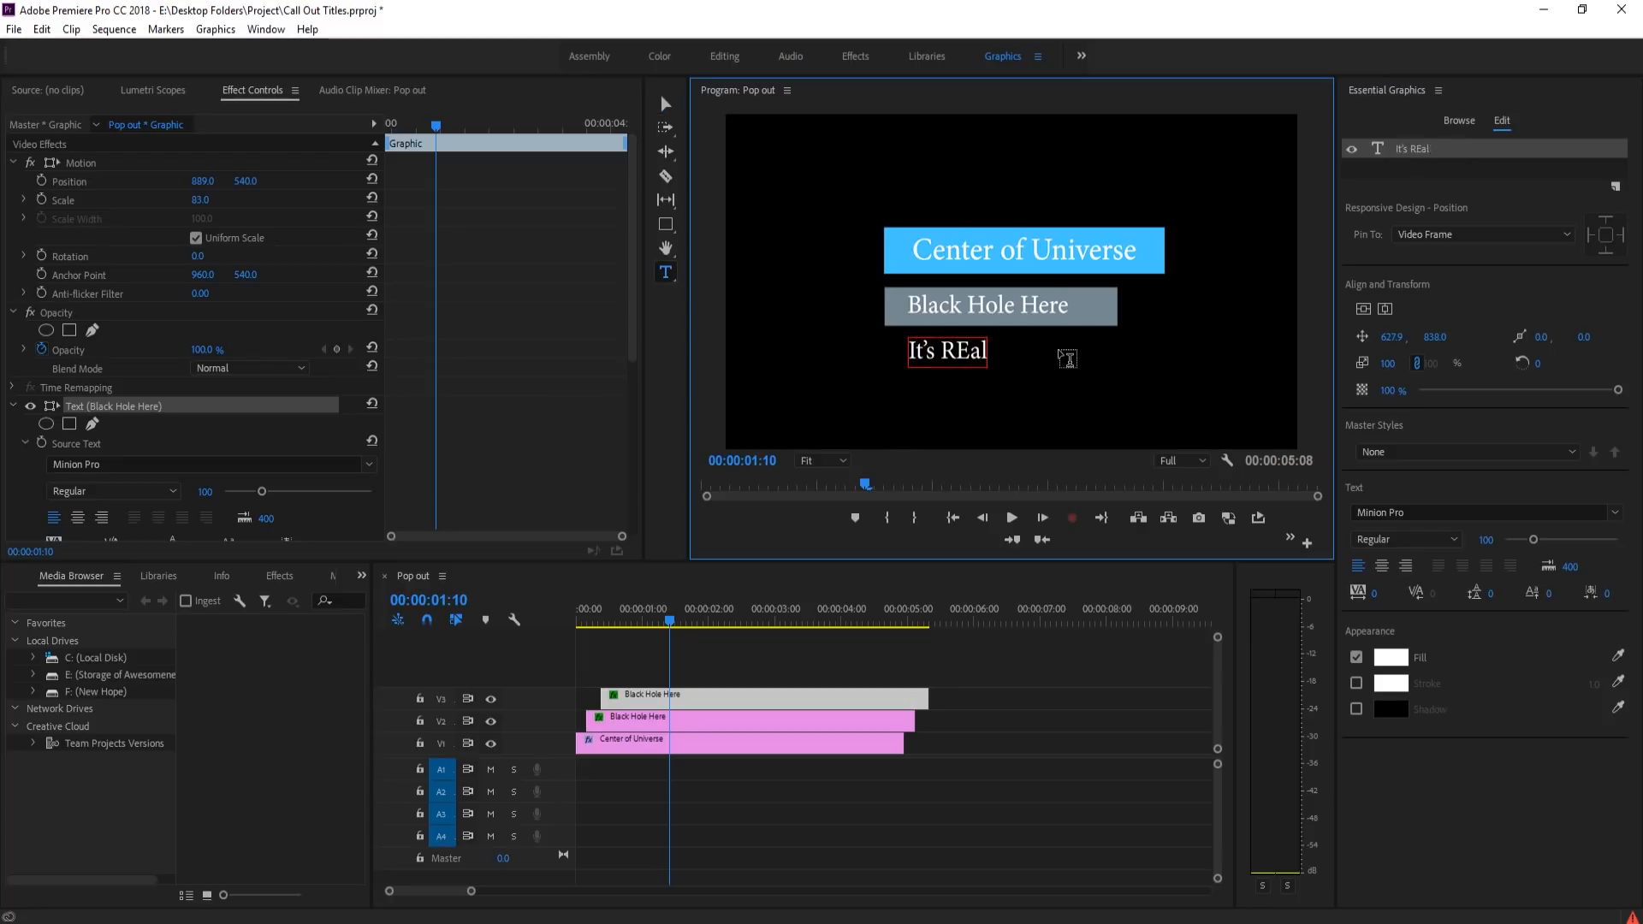
key("BackSpace")
key("BackSpace")
key("BackSpace")
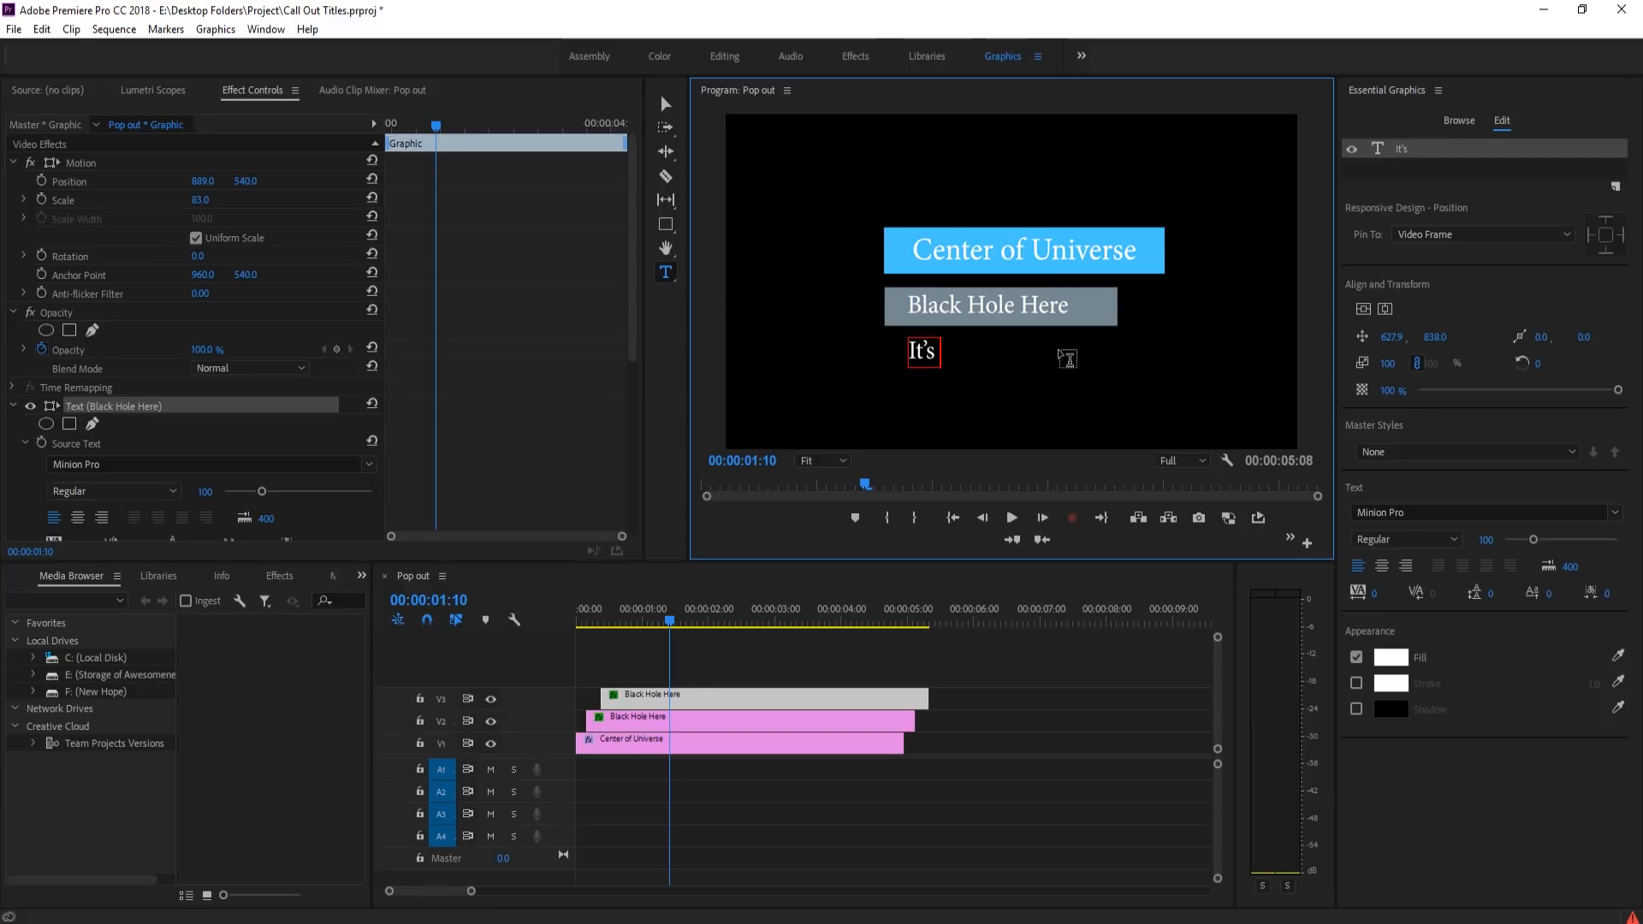
key("BackSpace")
key("BackSpace")
key("BackSpace")
key("BackSpace")
- Make the third line of the call-out read "No Light Escapes" and deselect the clip
type("No Lol")
key("BackSpace")
key("BackSpace")
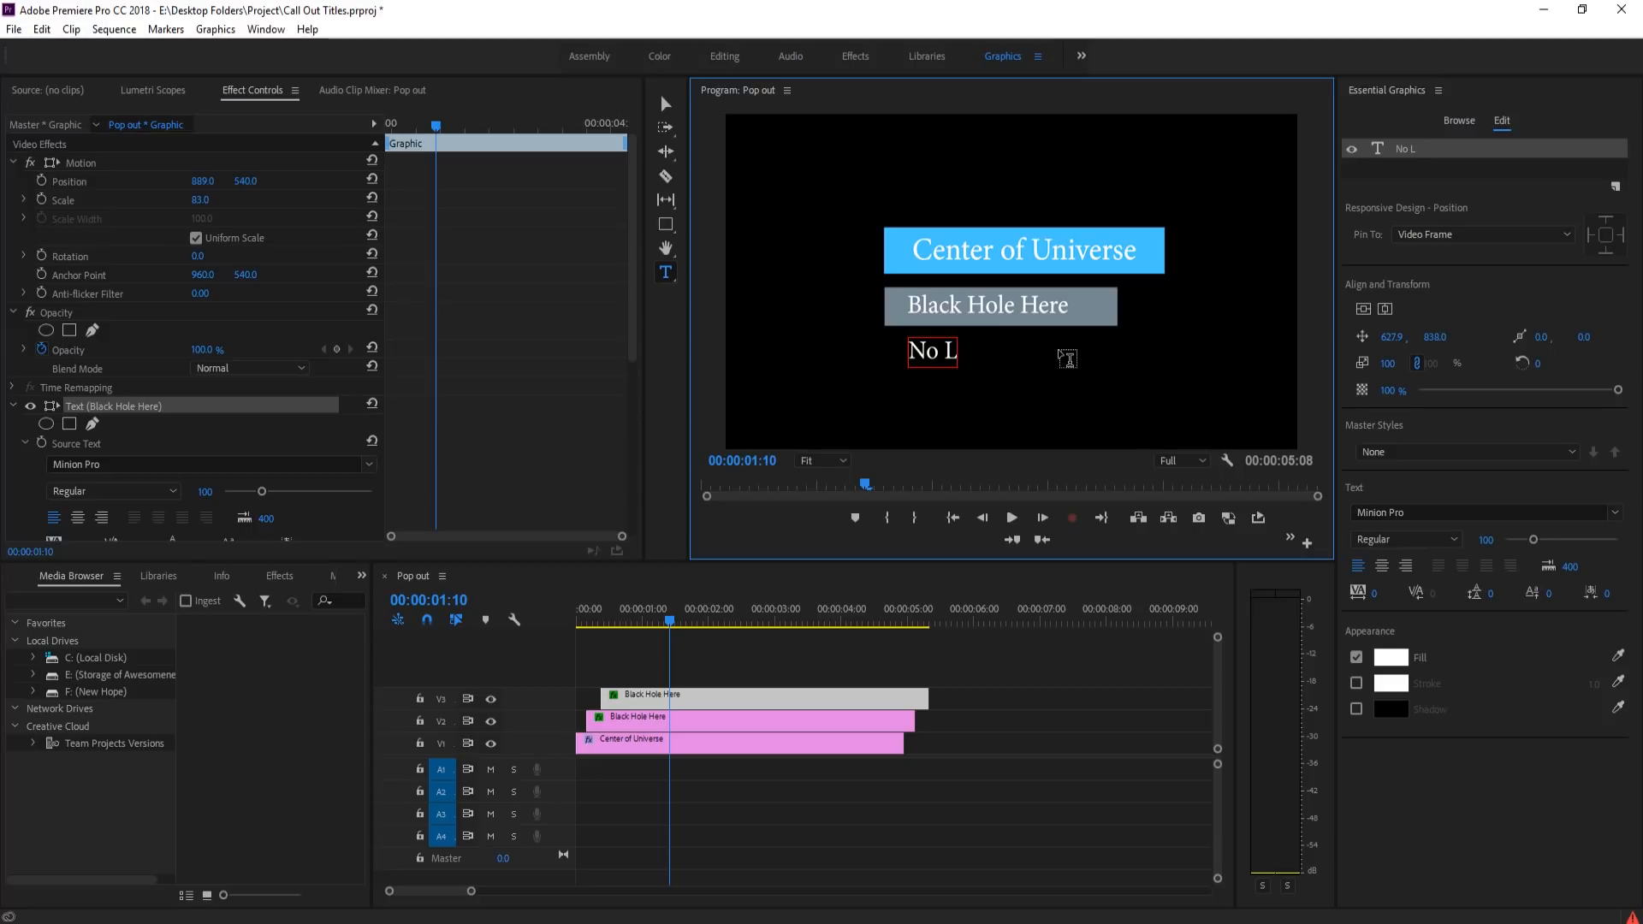
type("ight Escapes")
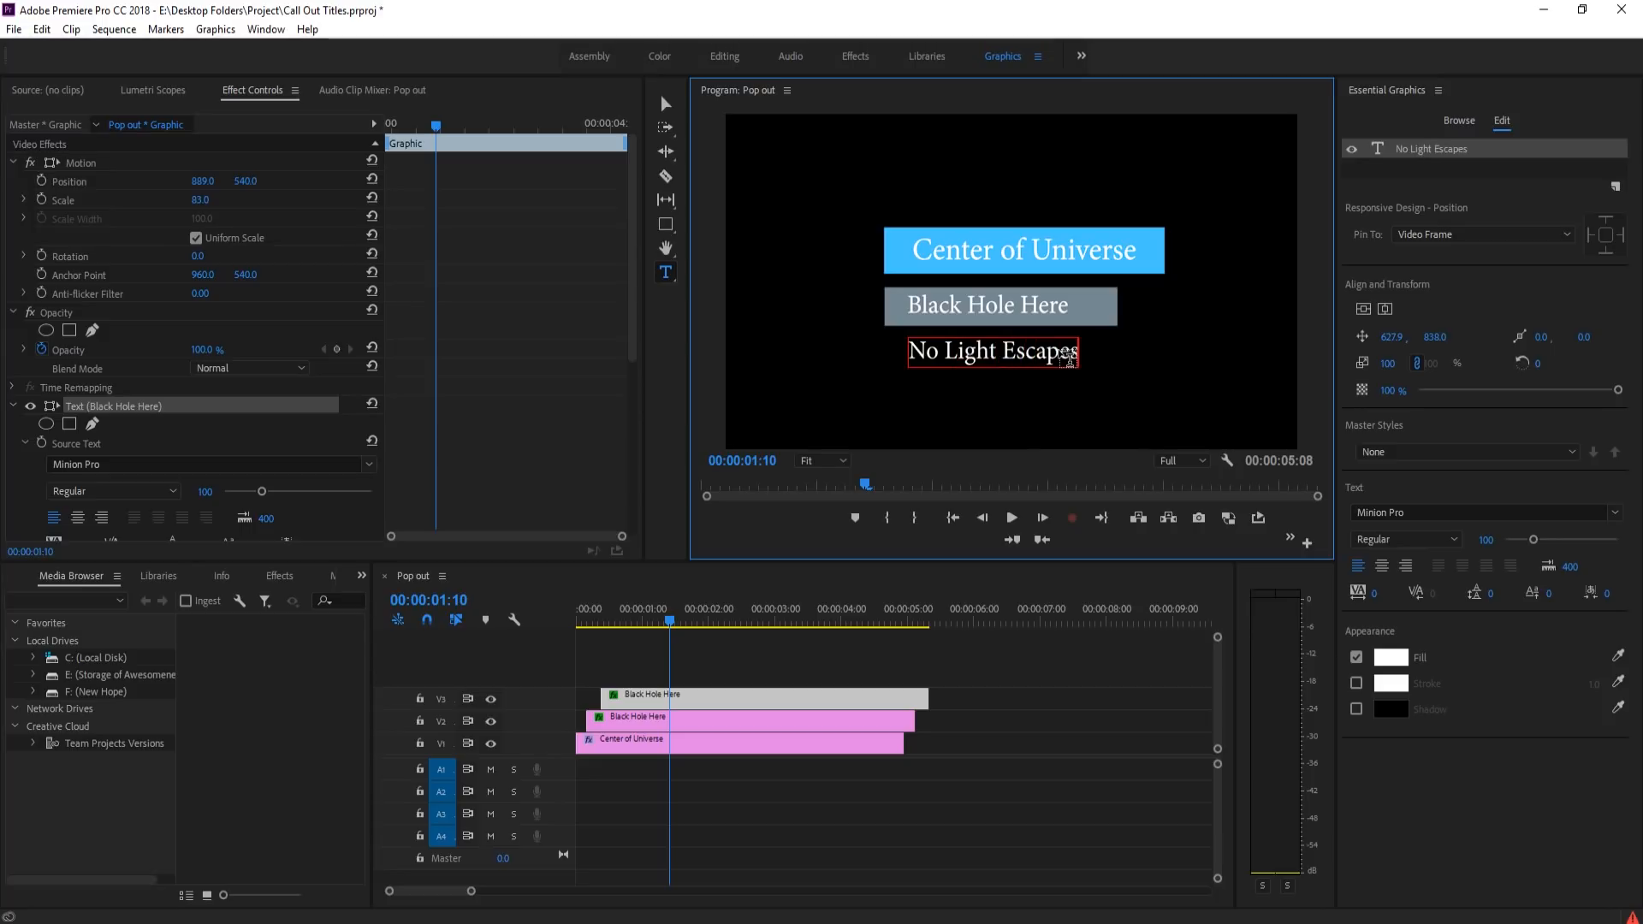
left_click(1168, 638)
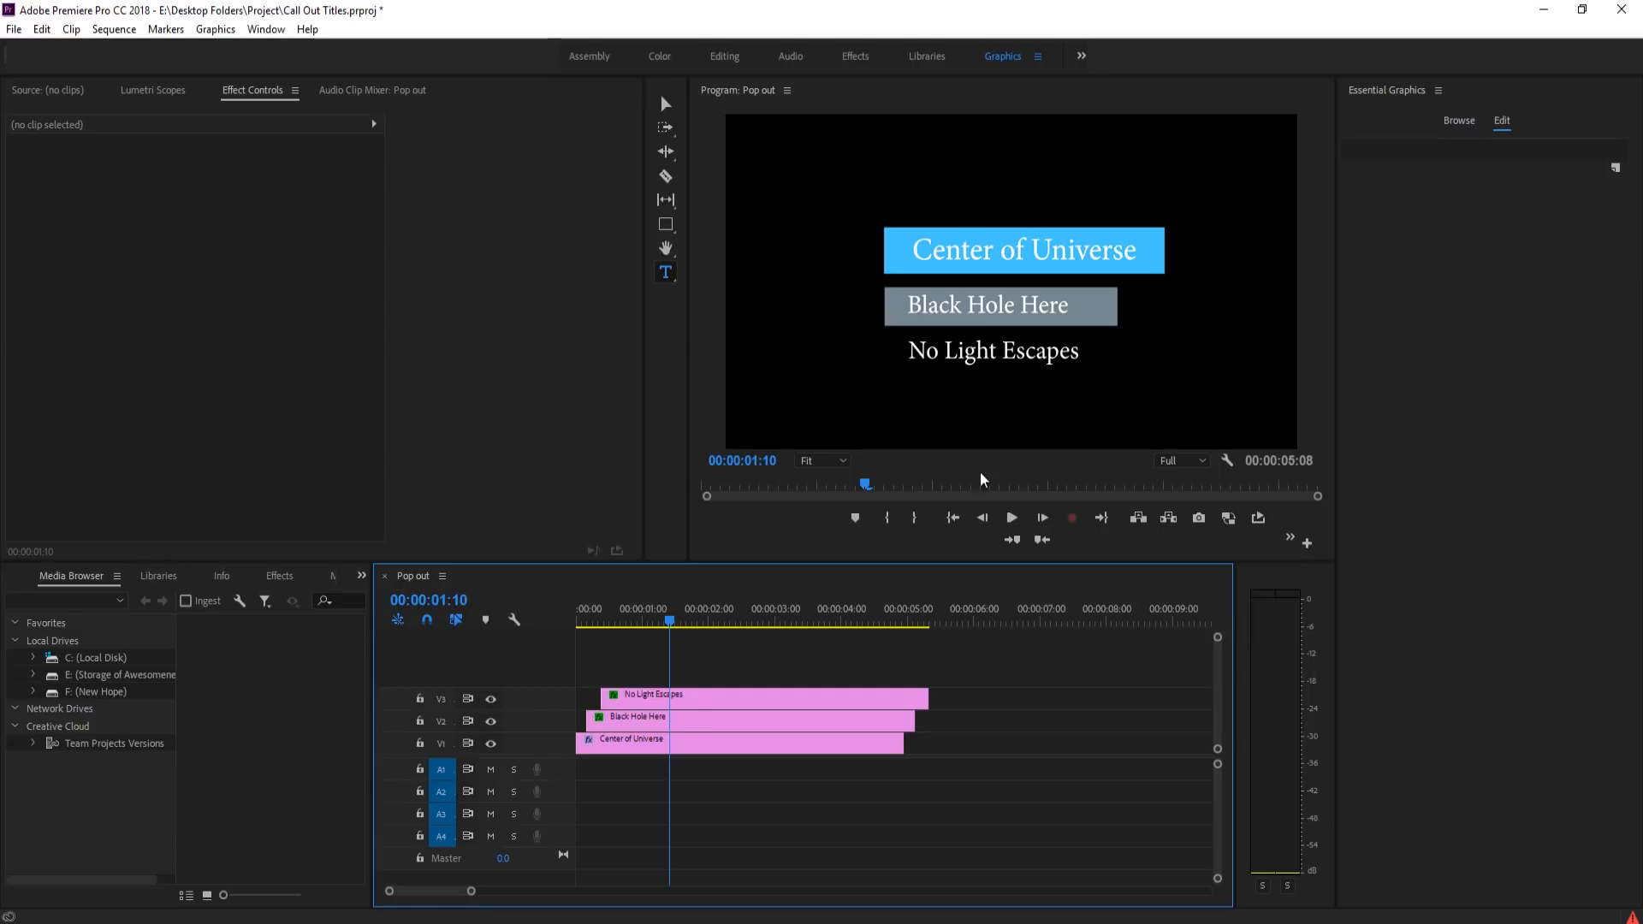
- Play the sequence from the start to check the three staggered call-out lines
left_click_drag(675, 621, 564, 640)
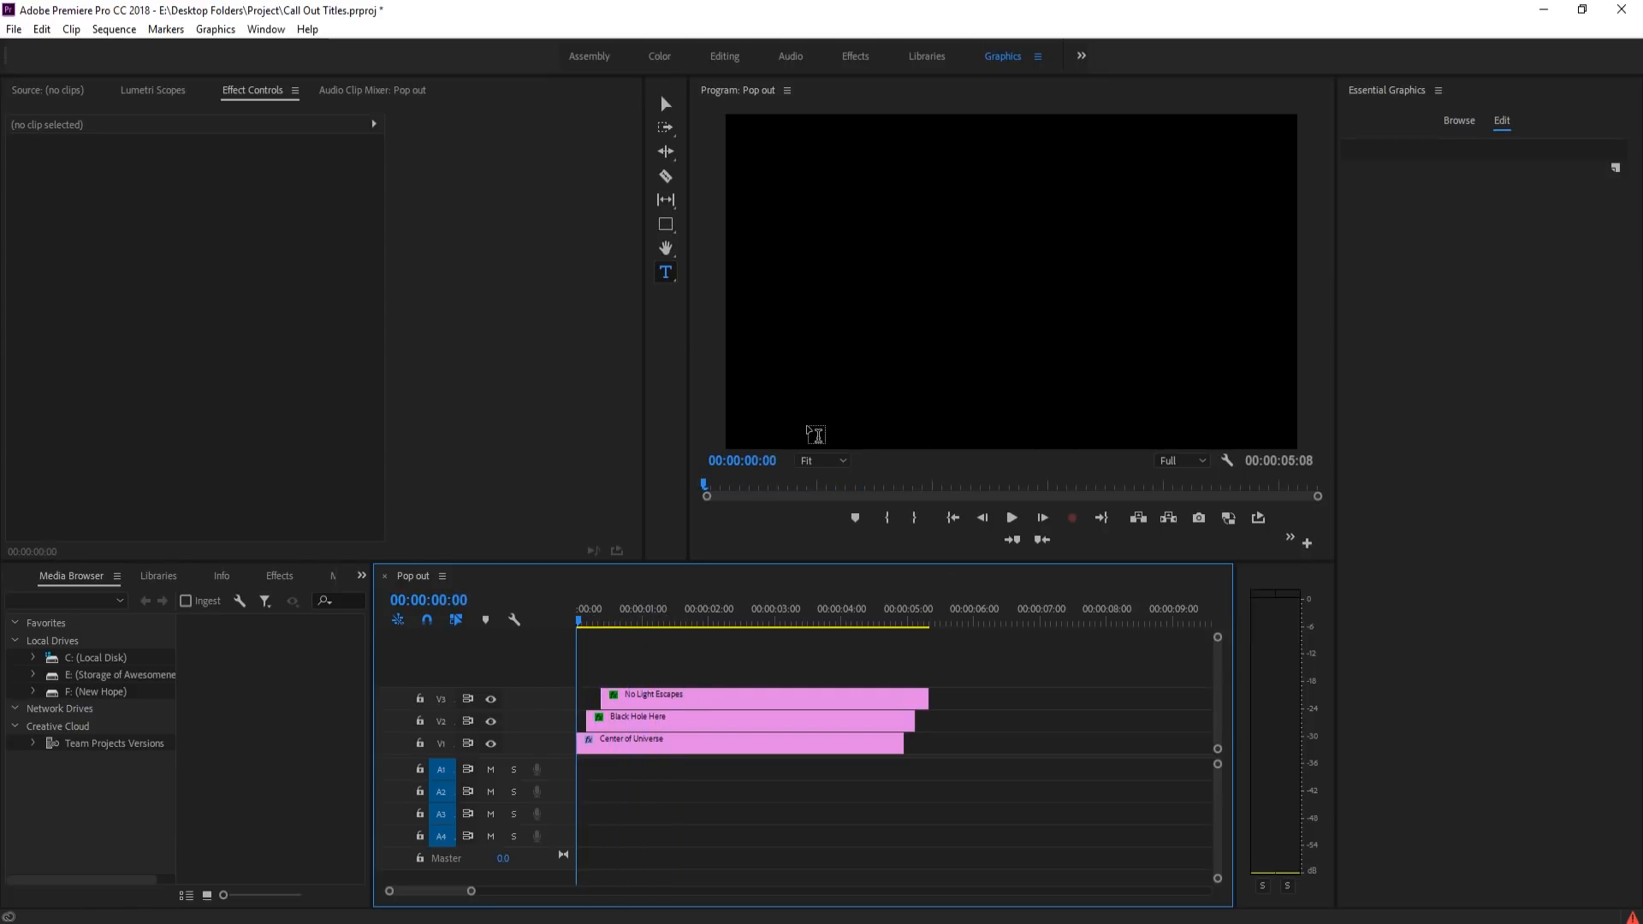
key("space")
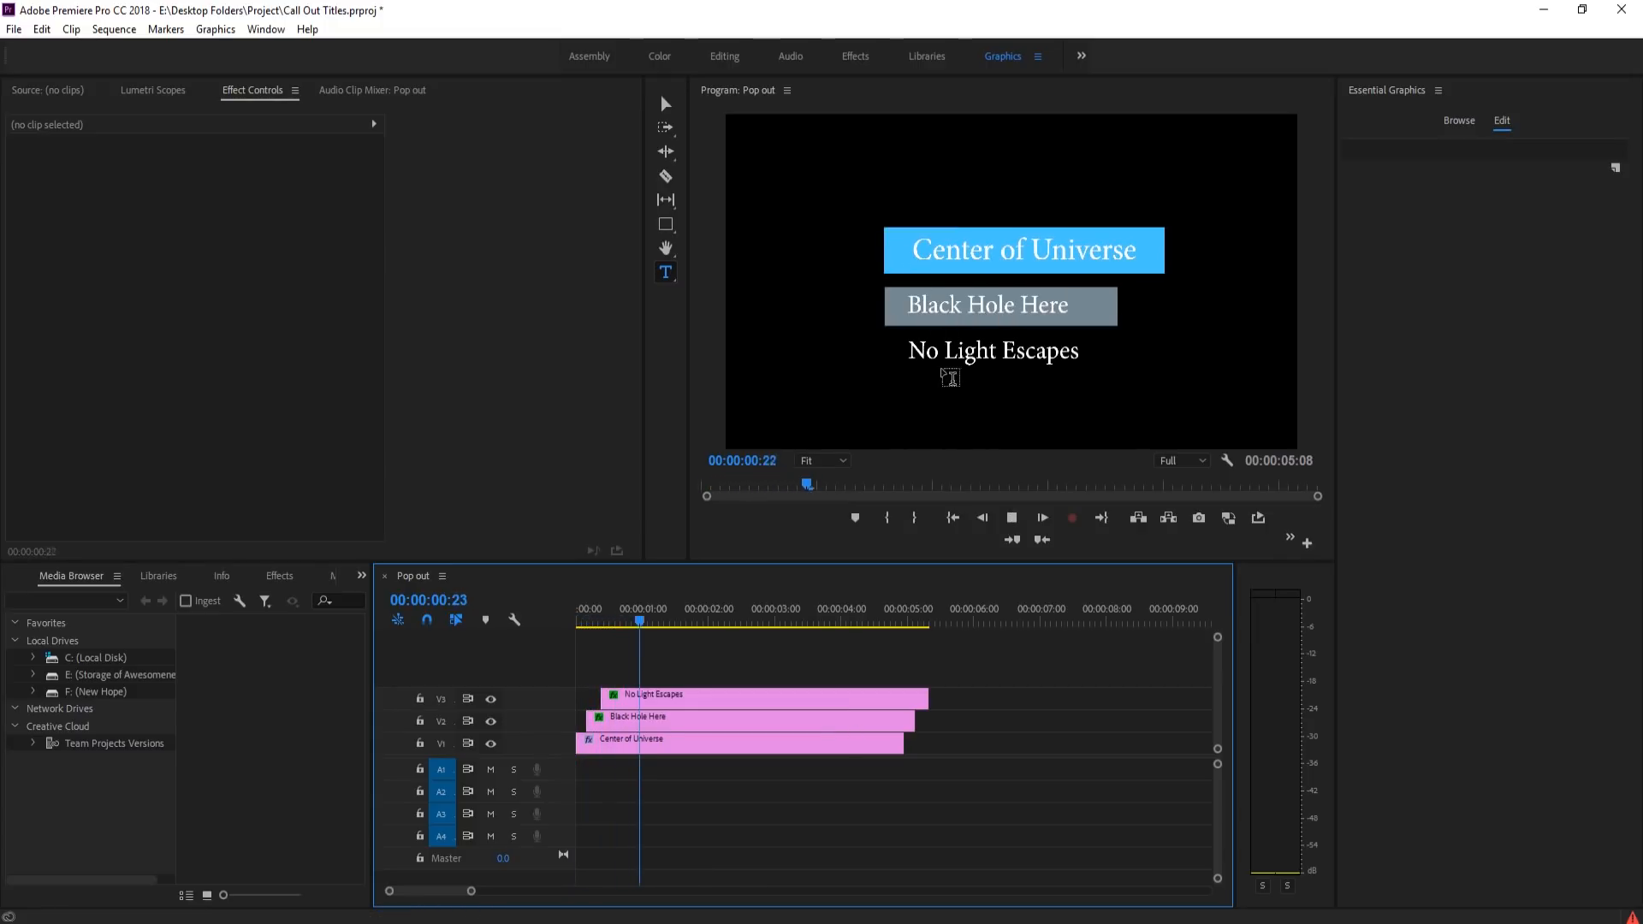
key("space")
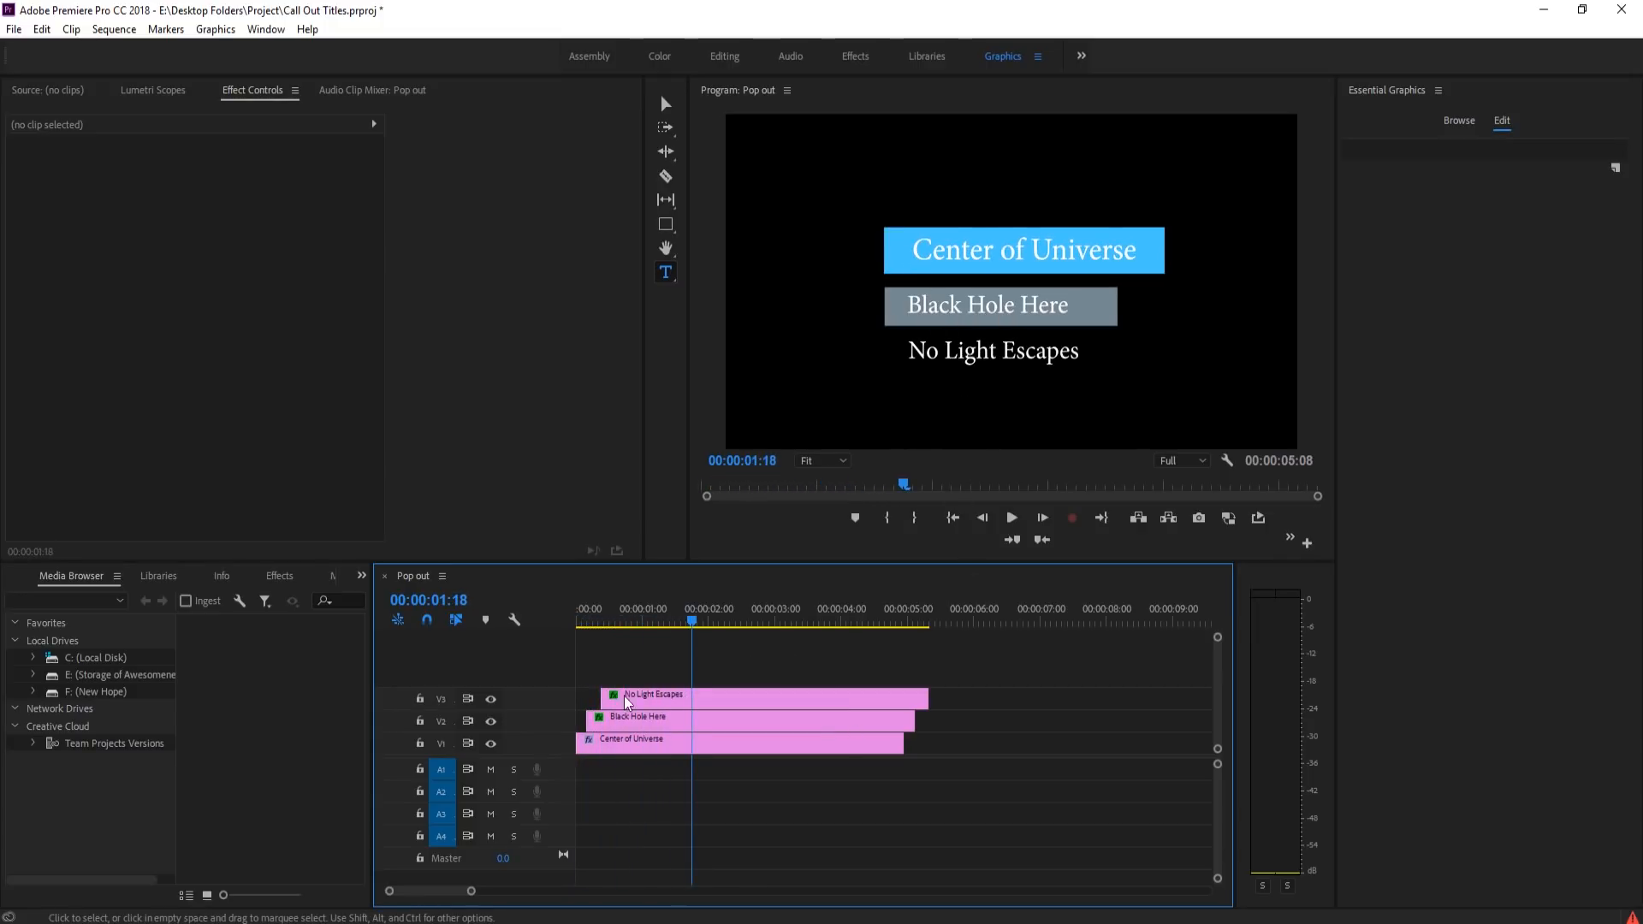
- Add a Cross Dissolve to the end of all three clips and trim V2 and V3 to end with the V1 clip
left_click(291, 579)
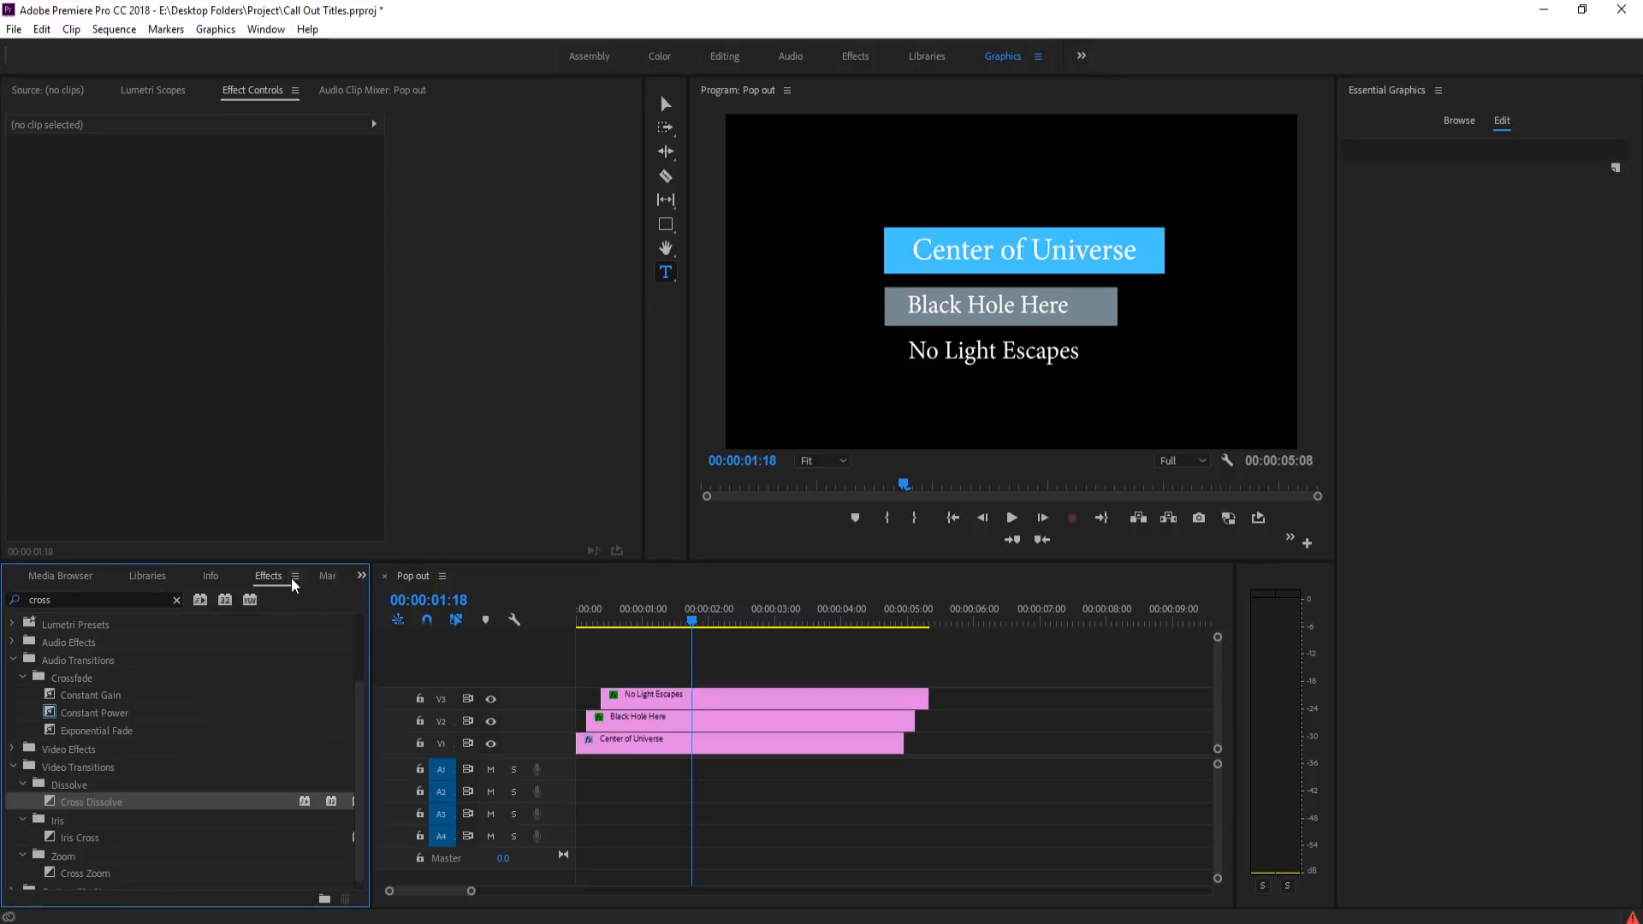
left_click_drag(97, 811, 918, 699)
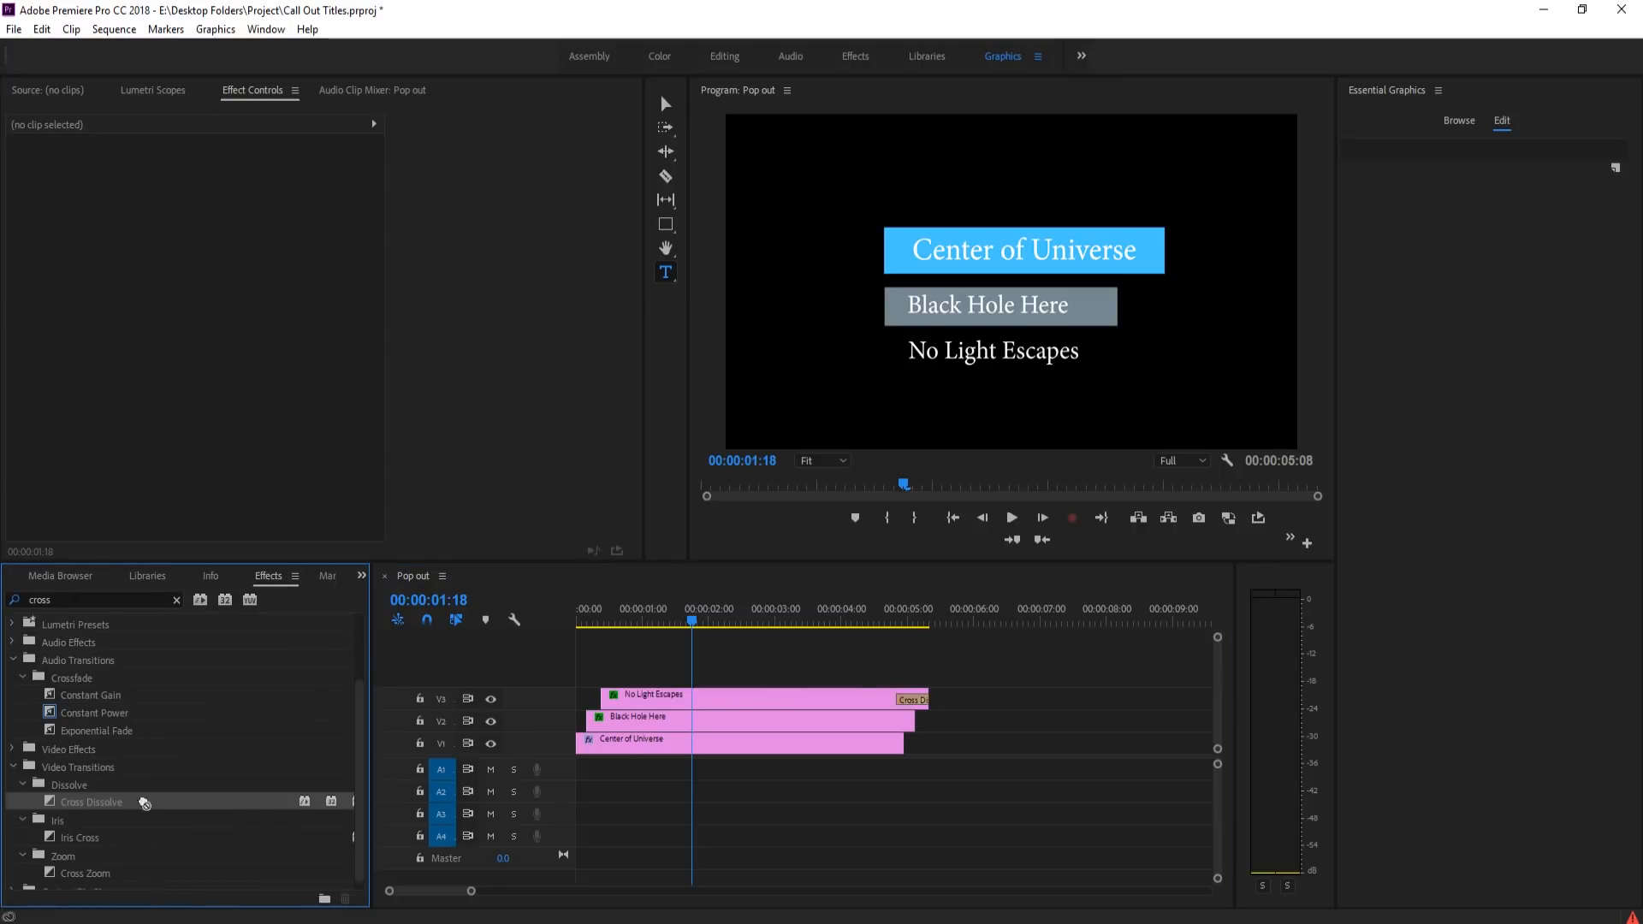
left_click_drag(144, 805, 906, 722)
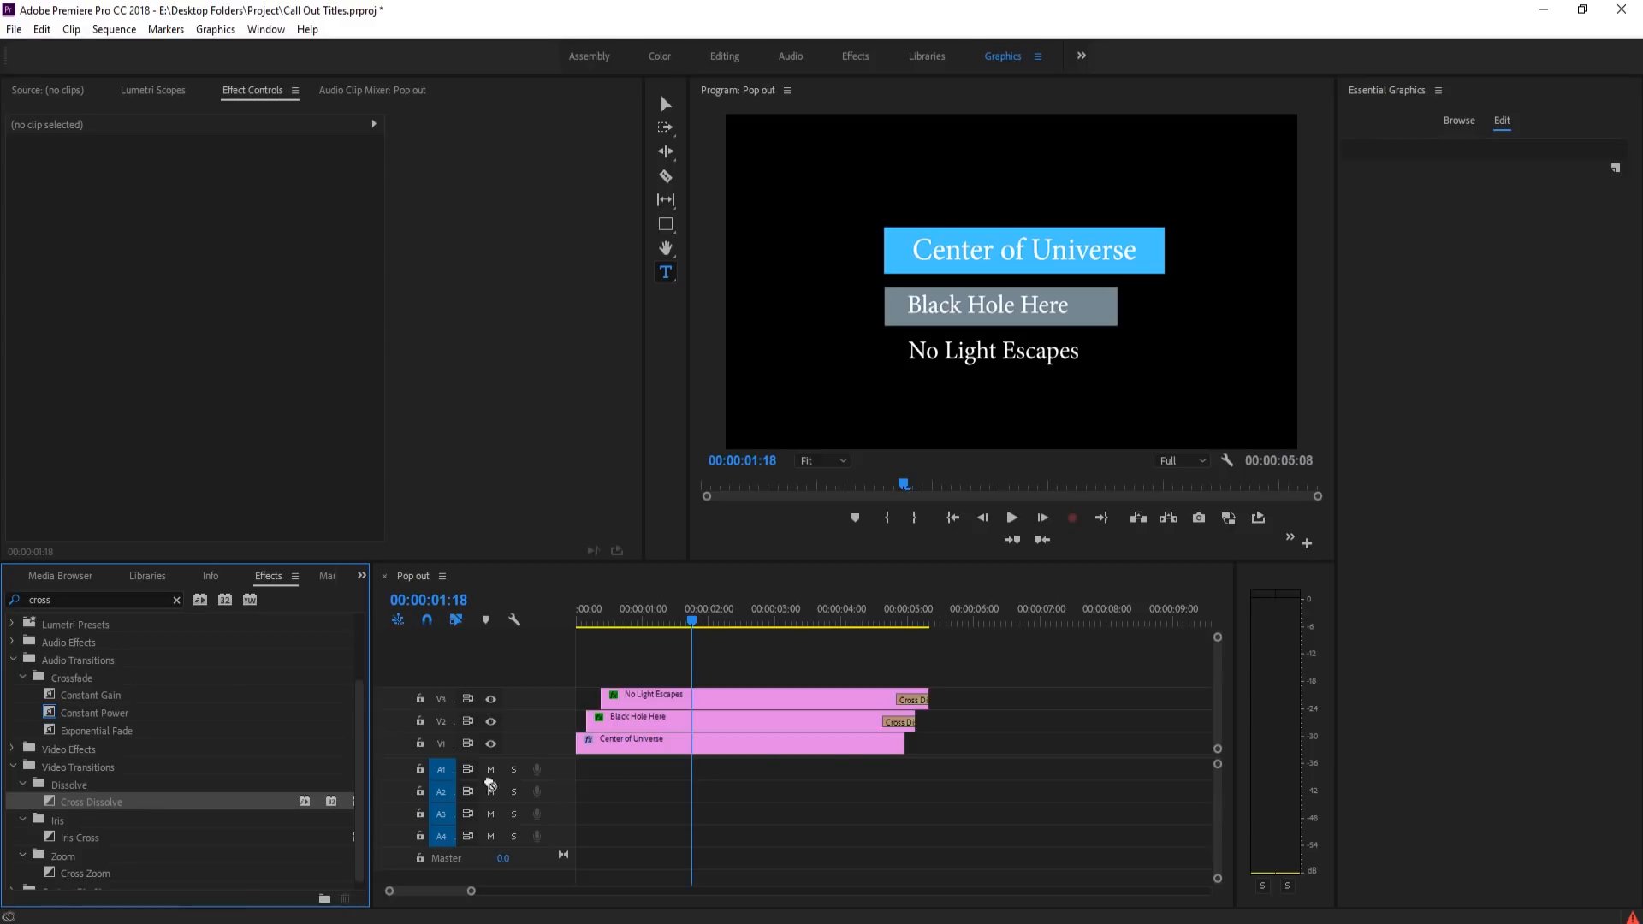
left_click_drag(489, 783, 905, 698)
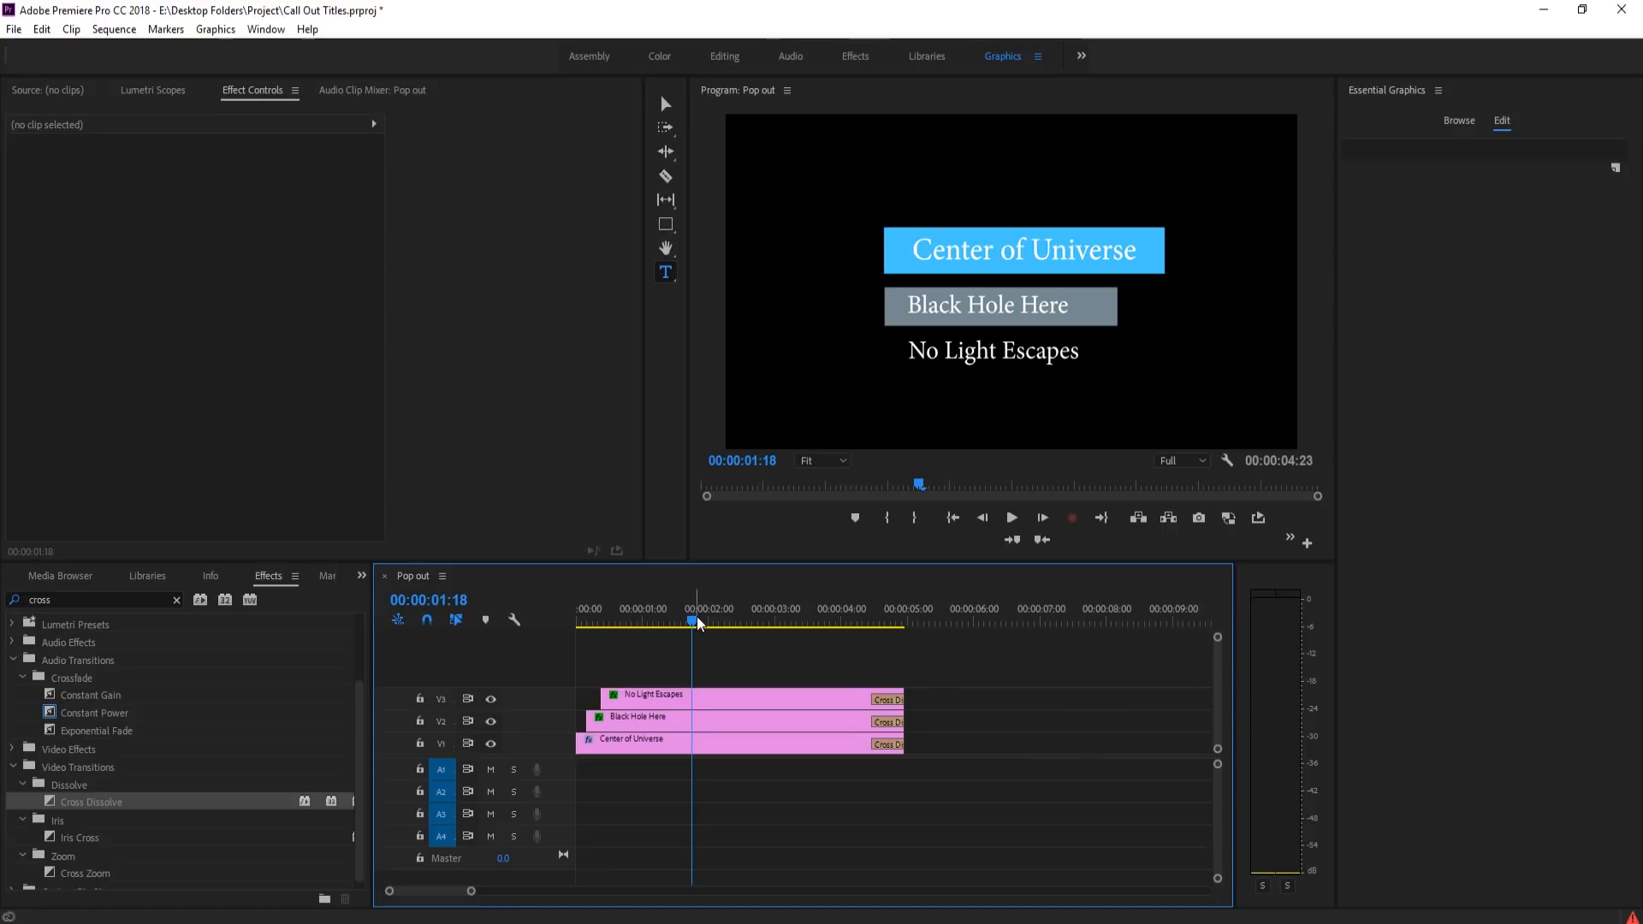
- At 00:00:01:00, draw a thin vertical rectangle along the left side of the three call-out lines as a new graphic
left_click_drag(698, 623, 777, 631)
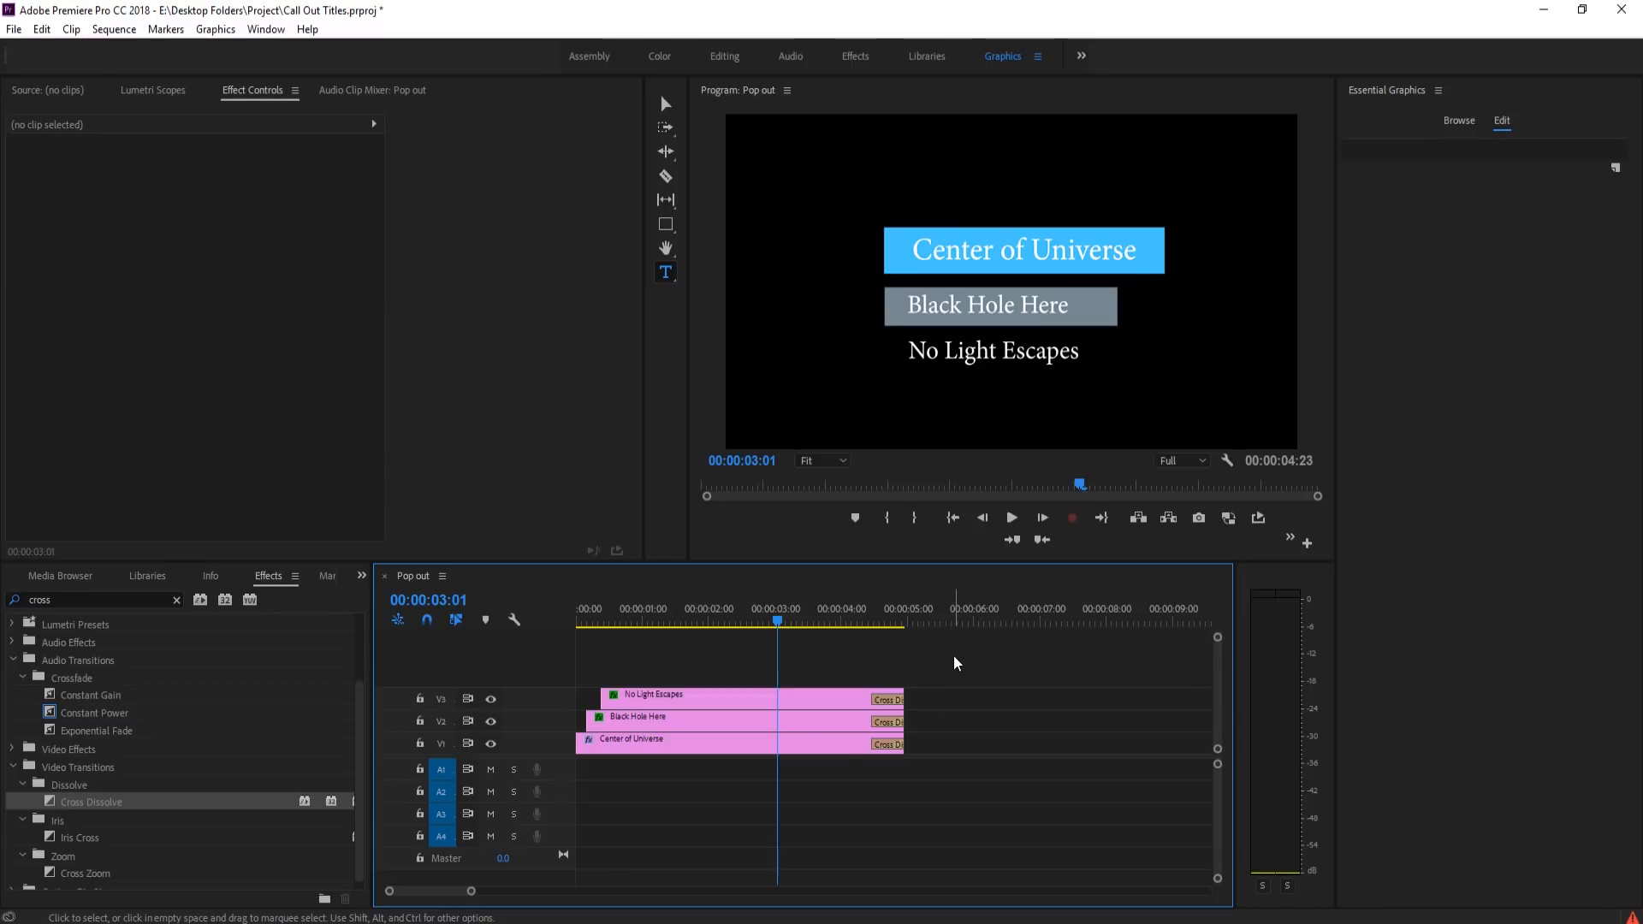
left_click_drag(830, 631, 642, 609)
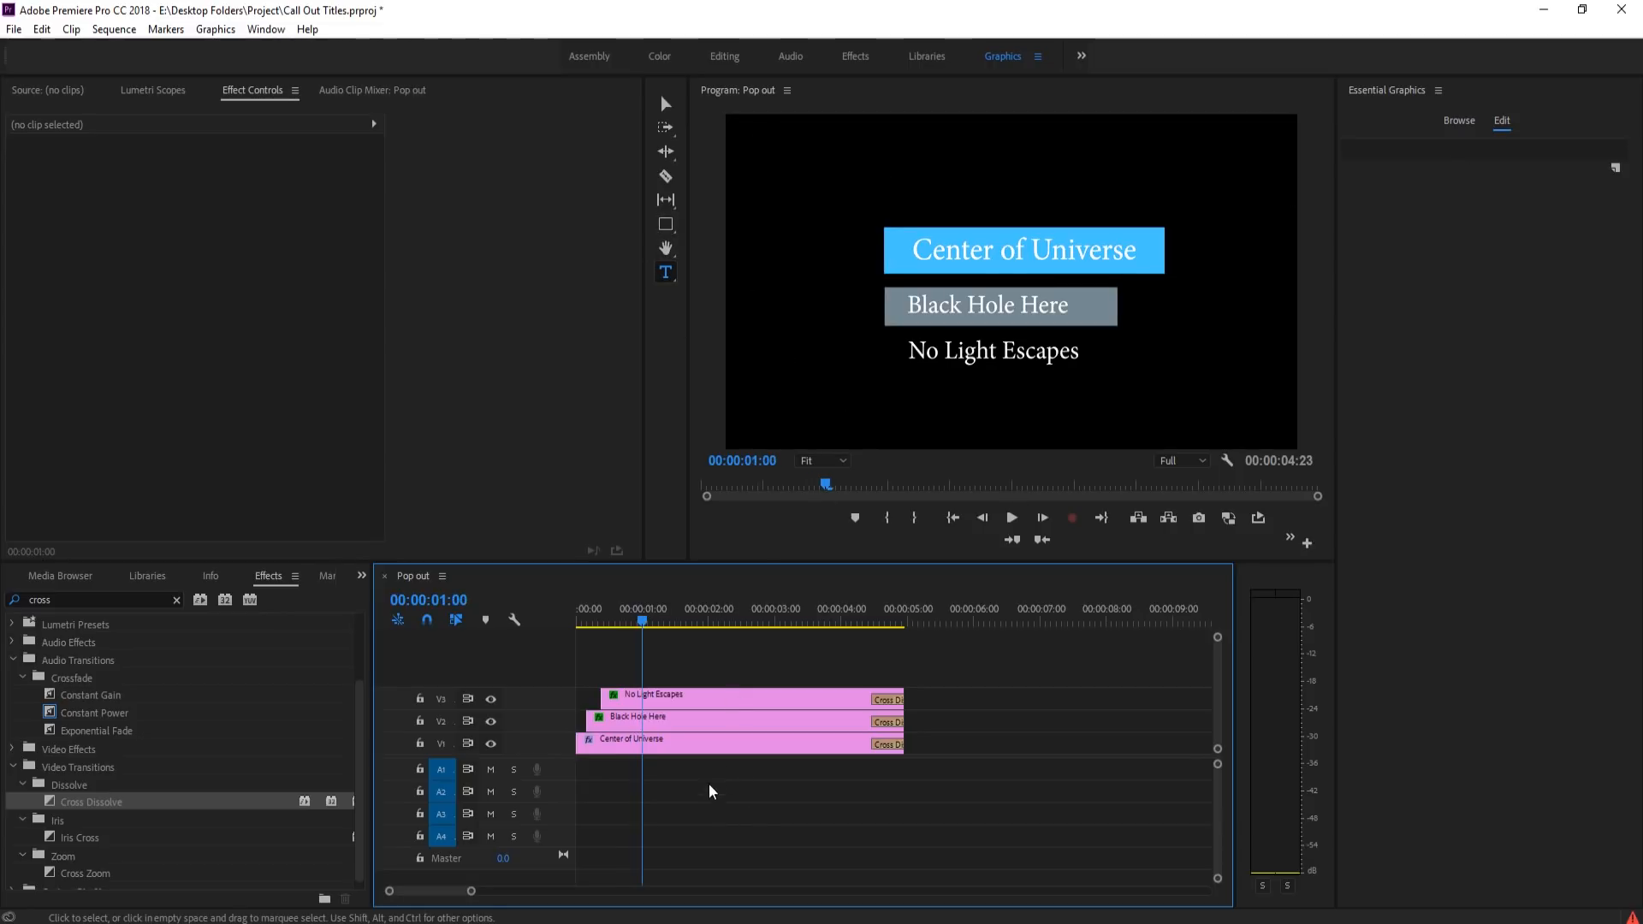
left_click(666, 225)
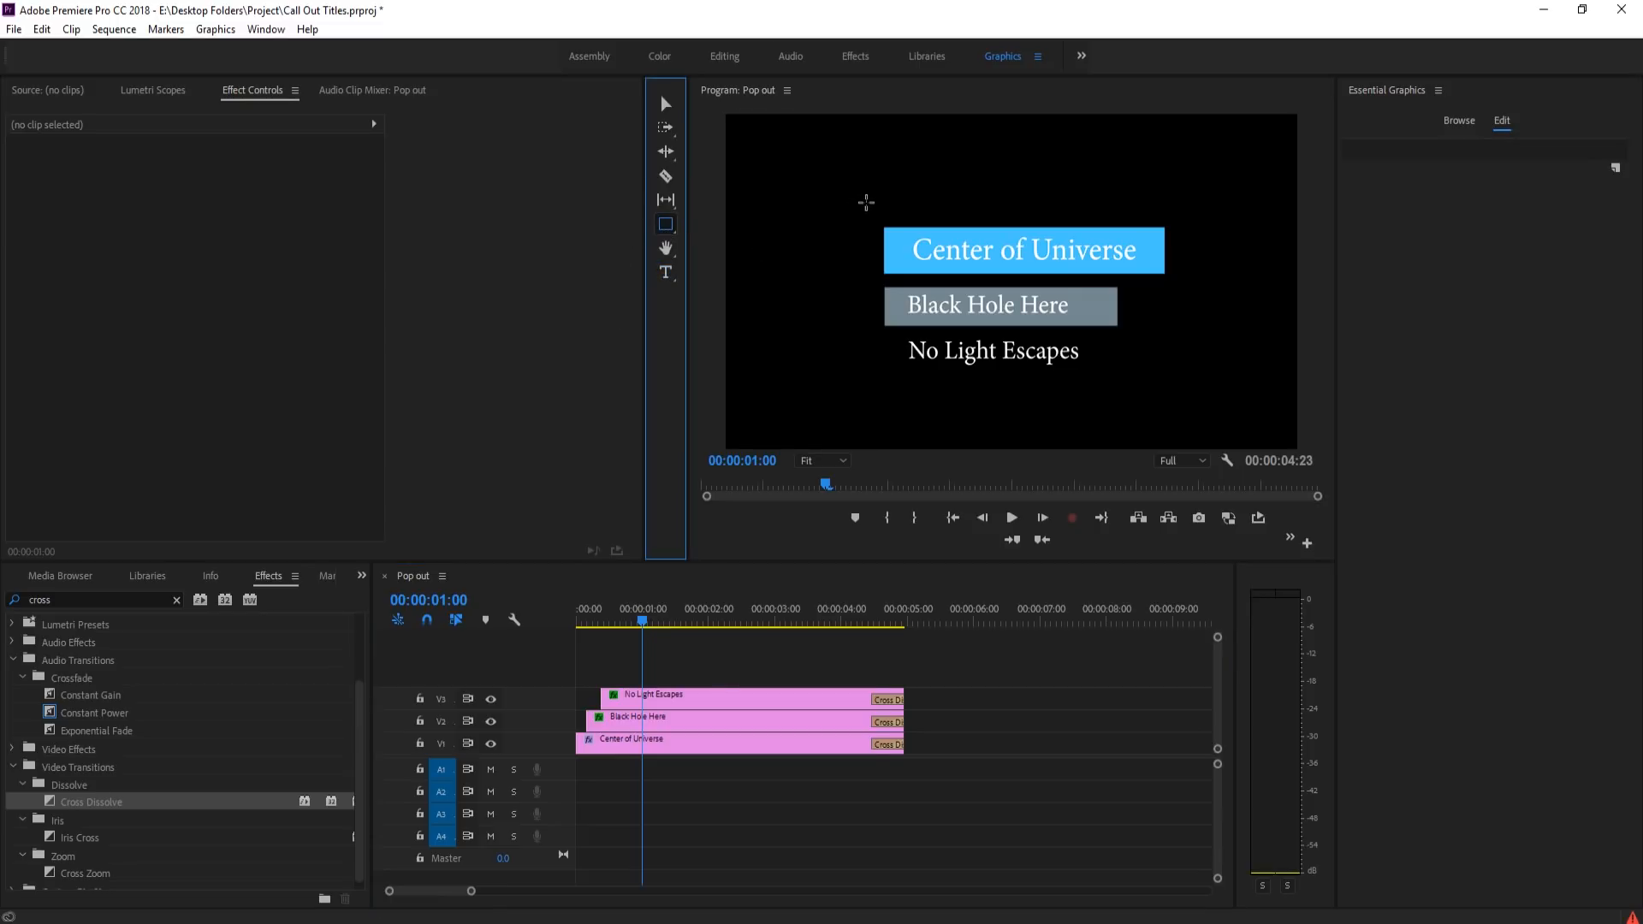
left_click_drag(869, 208, 877, 382)
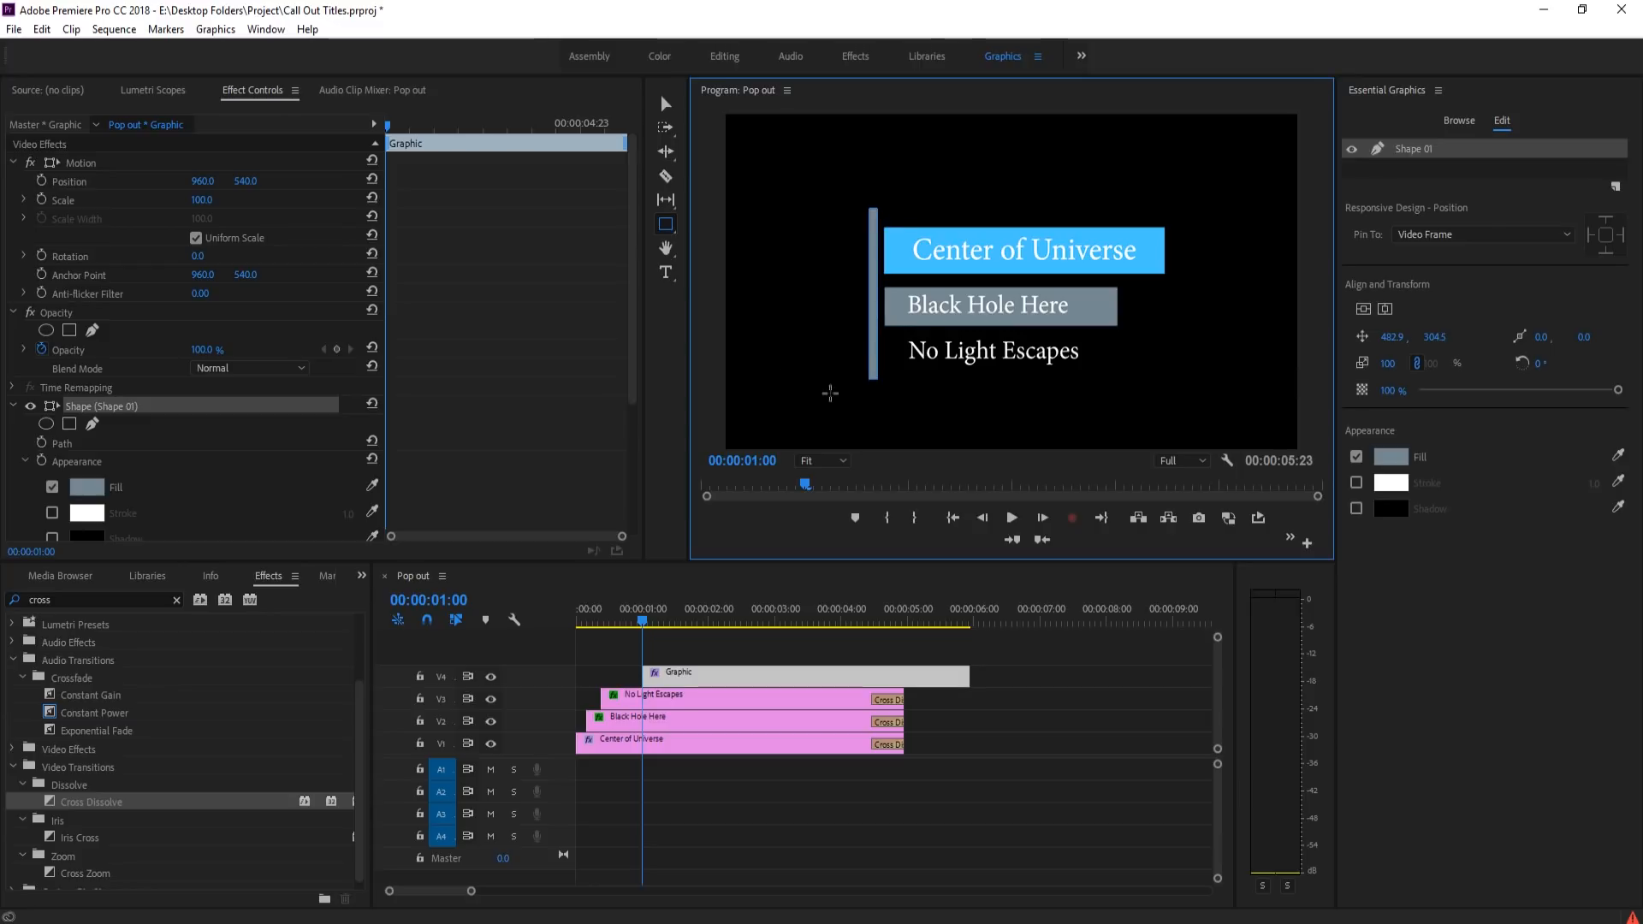
- Change the vertical bar's fill to white, nudge the bar slightly left and deselect its clip
left_click(87, 487)
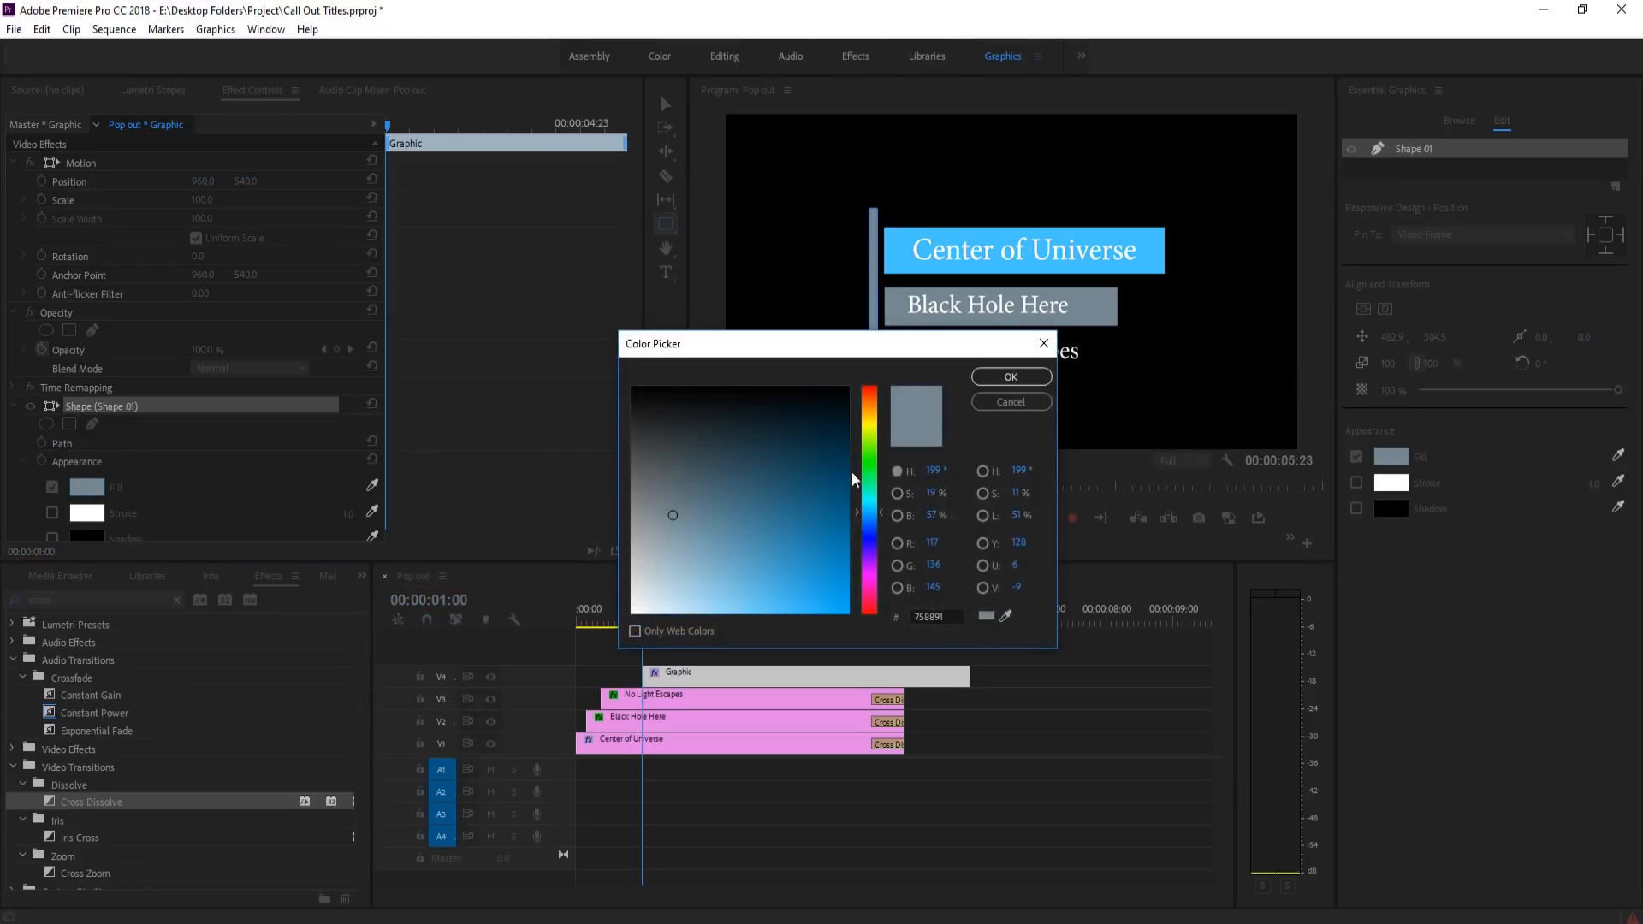
left_click(994, 378)
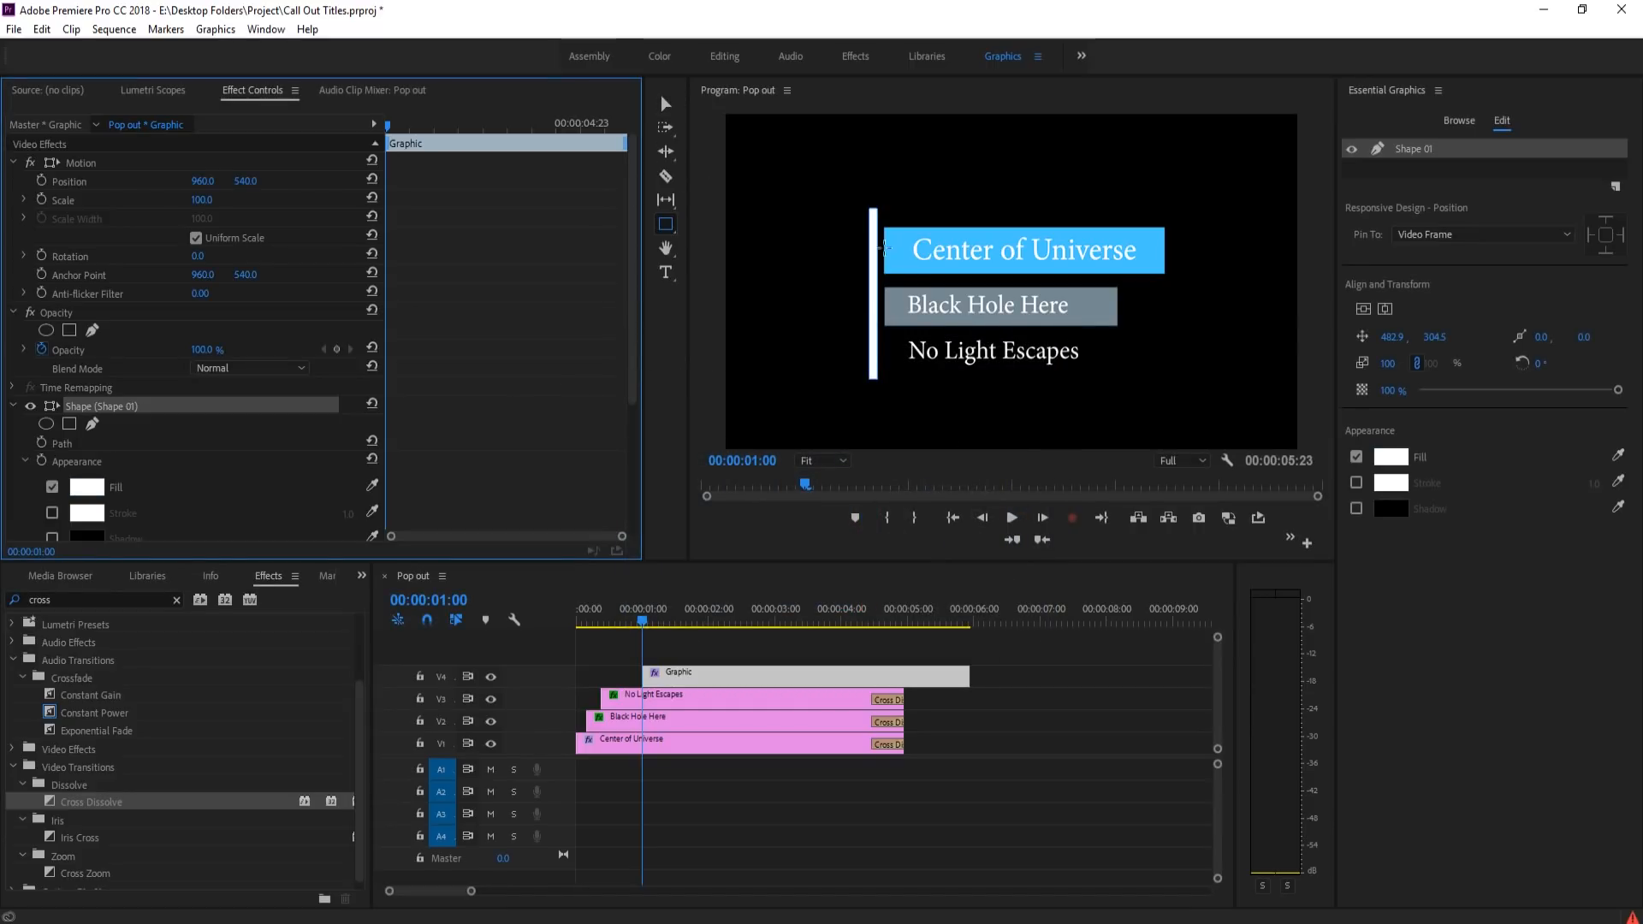
left_click(666, 103)
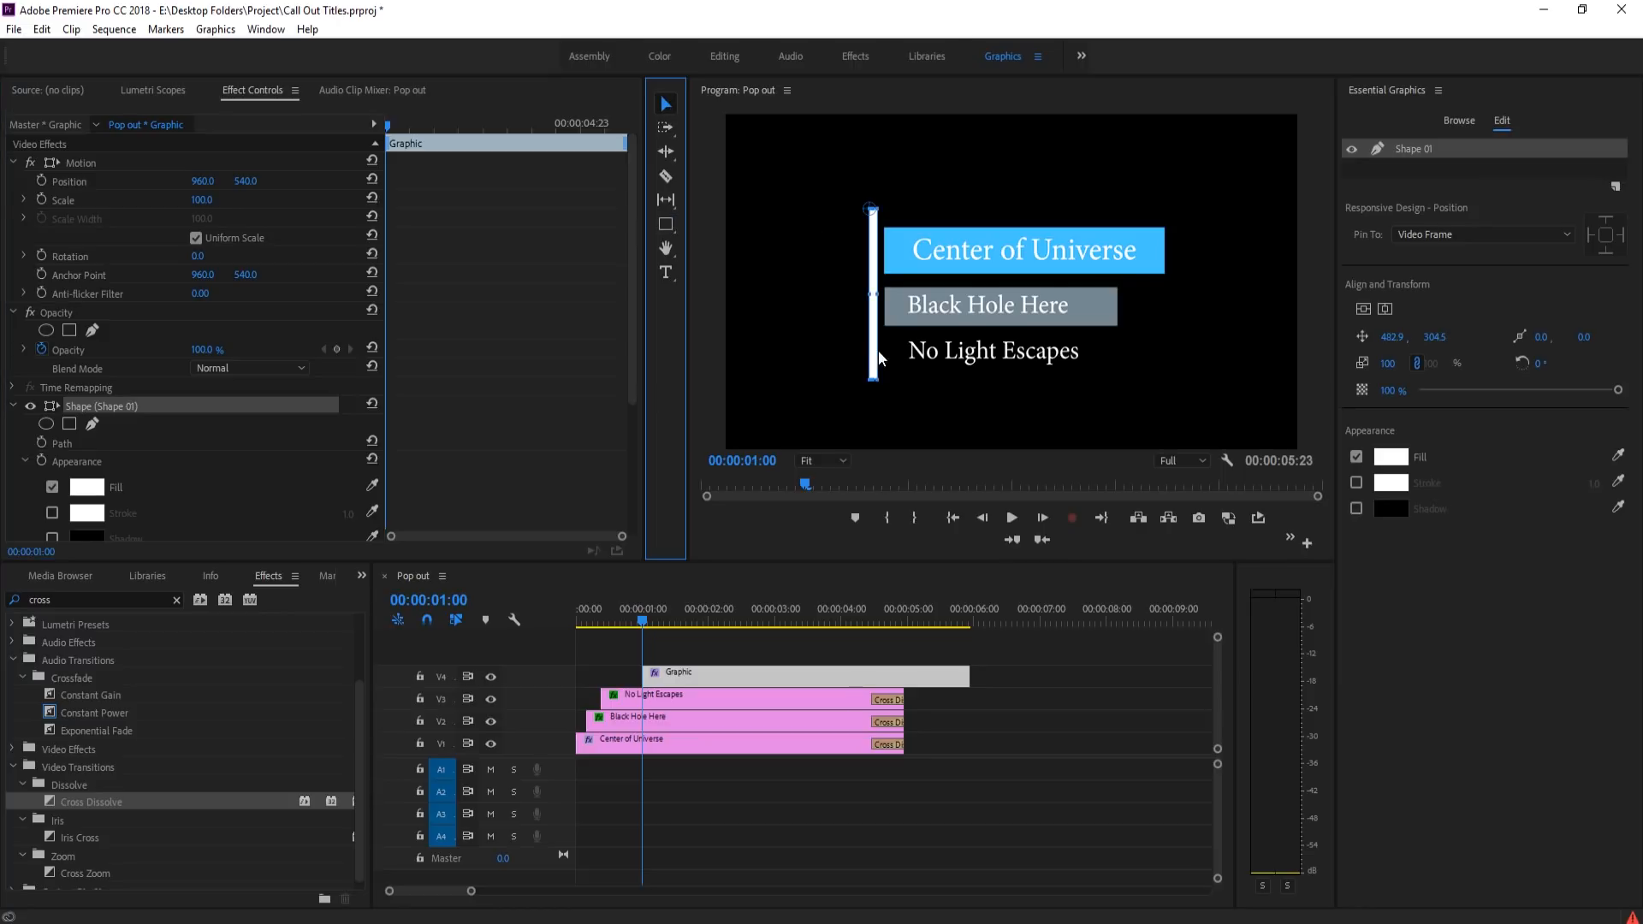
left_click(1121, 703)
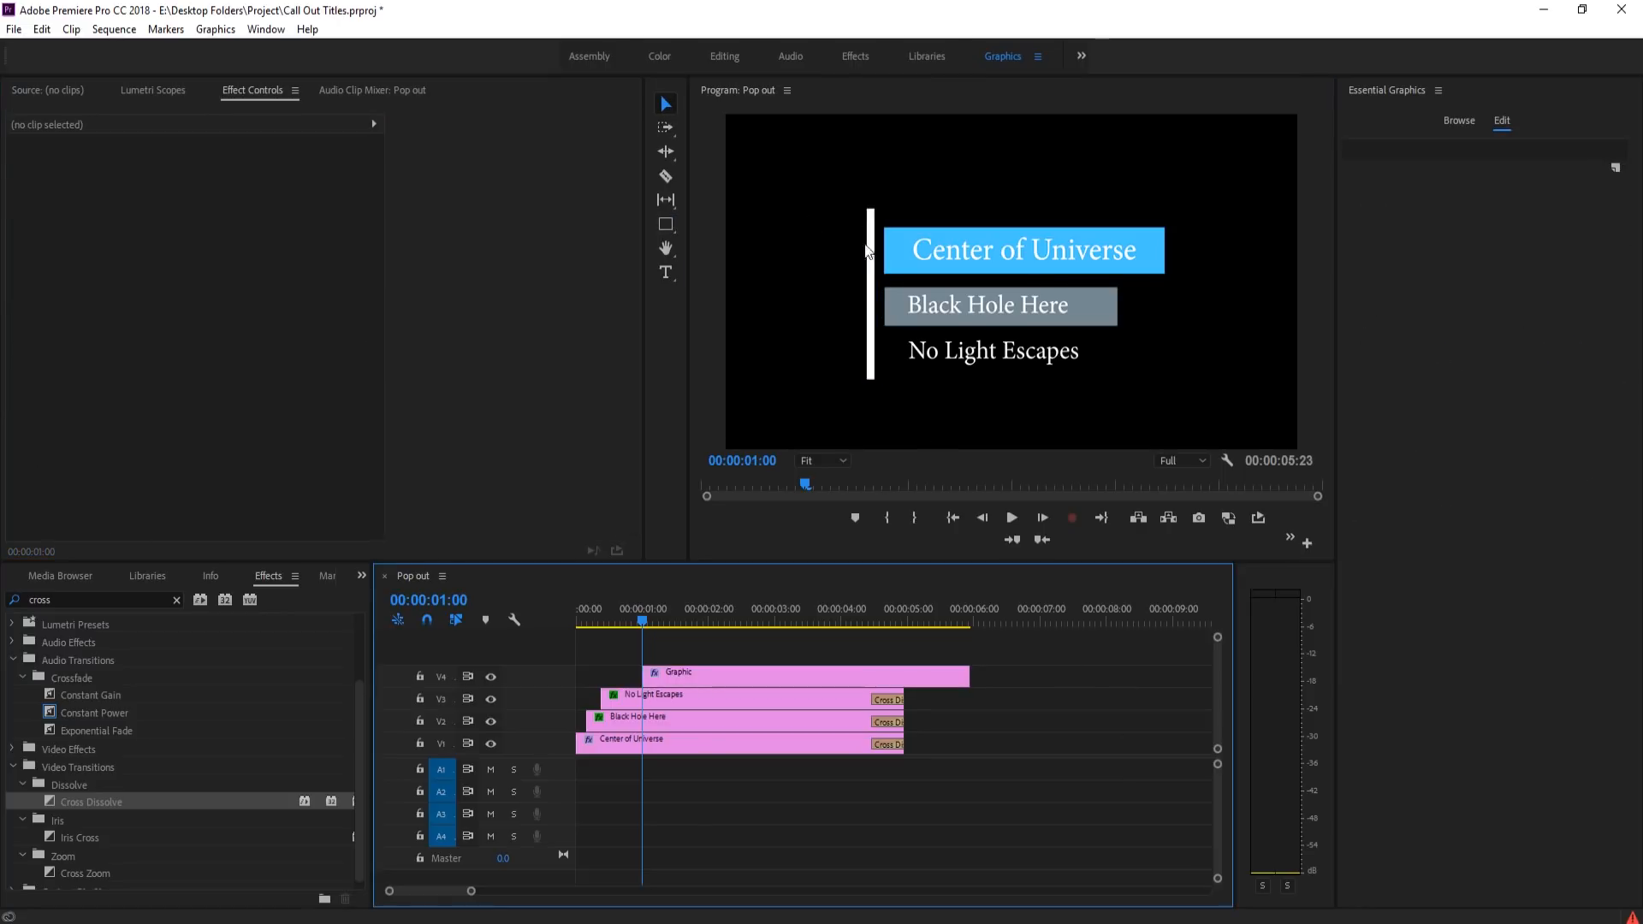
- Draw a short, thin horizontal rectangle in the same V4 graphic, extending left from the vertical bar's upper end
left_click(730, 678)
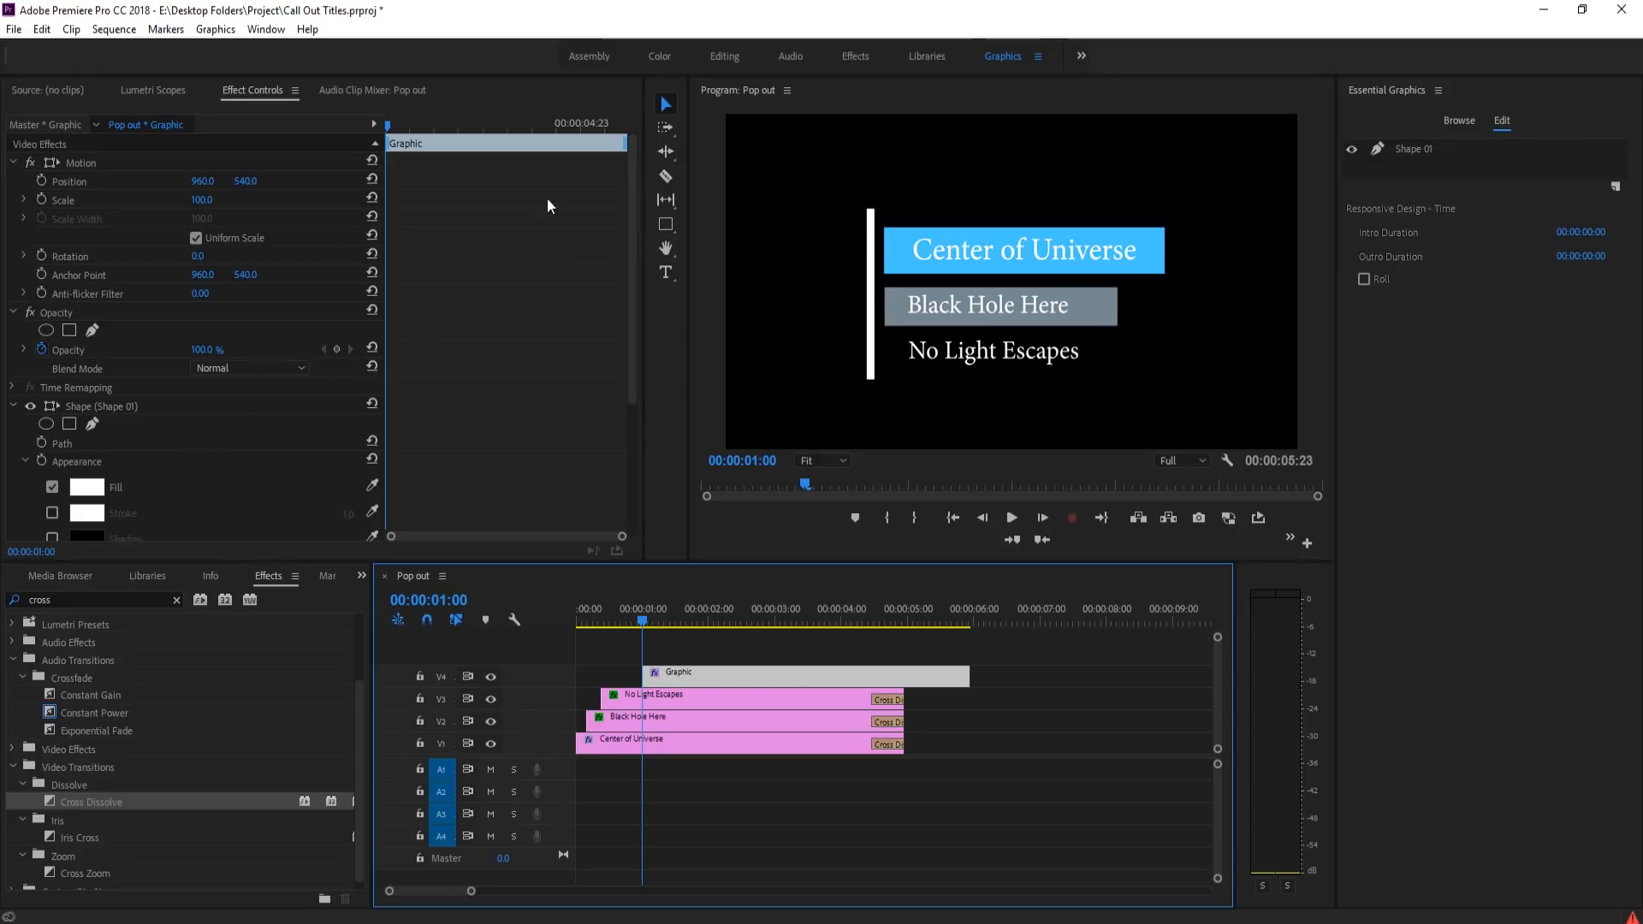
left_click(666, 224)
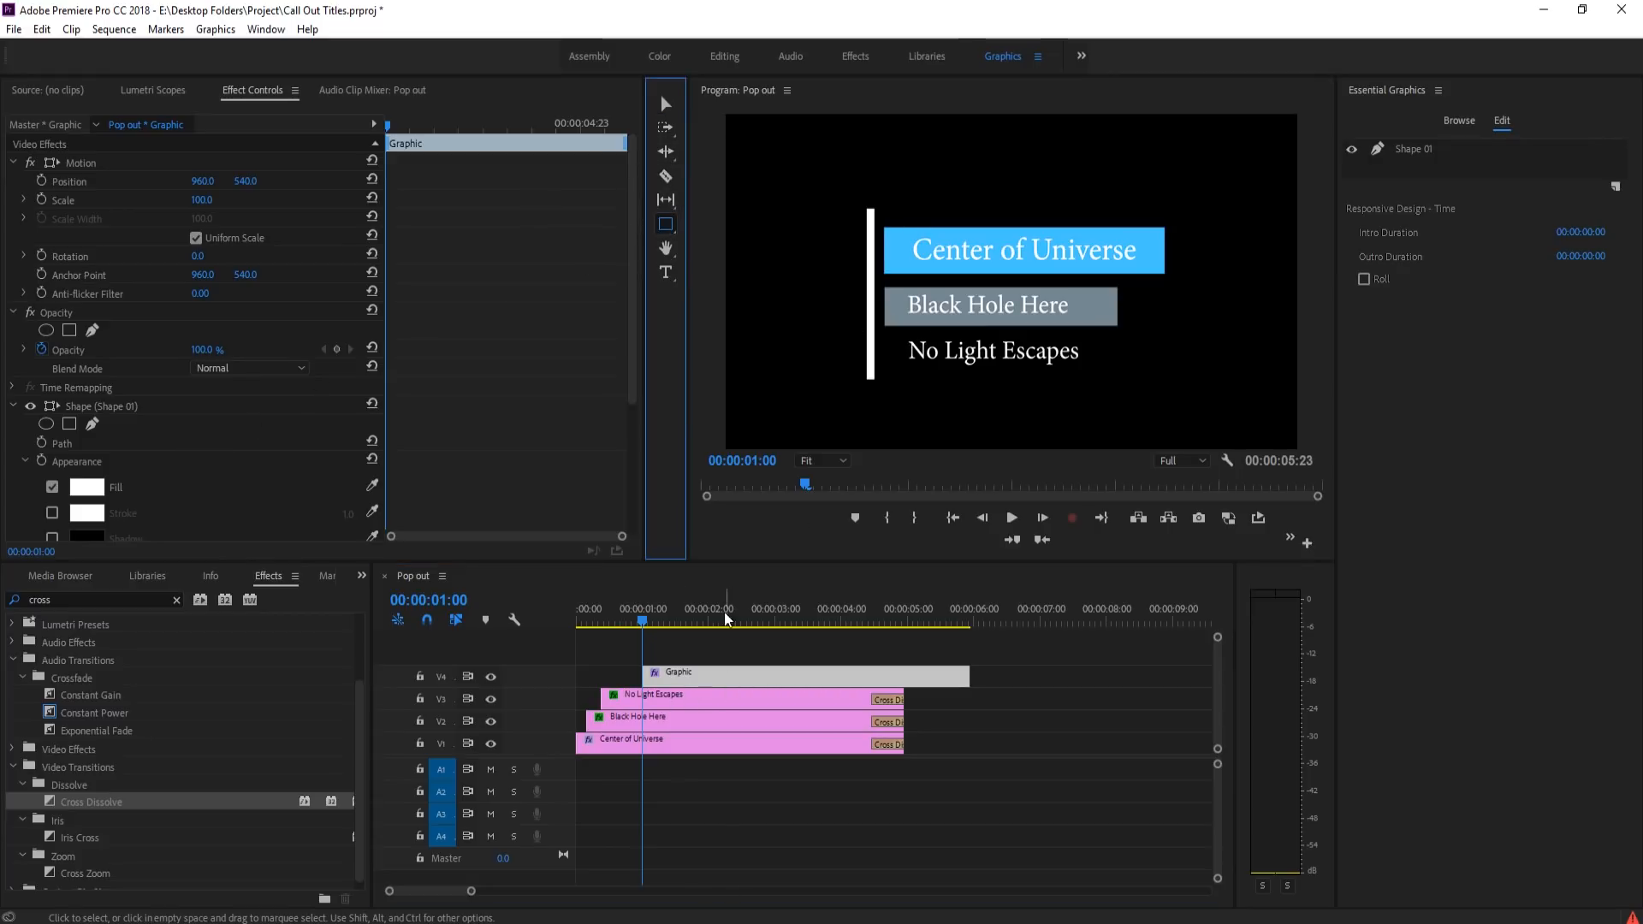
left_click_drag(822, 208, 875, 219)
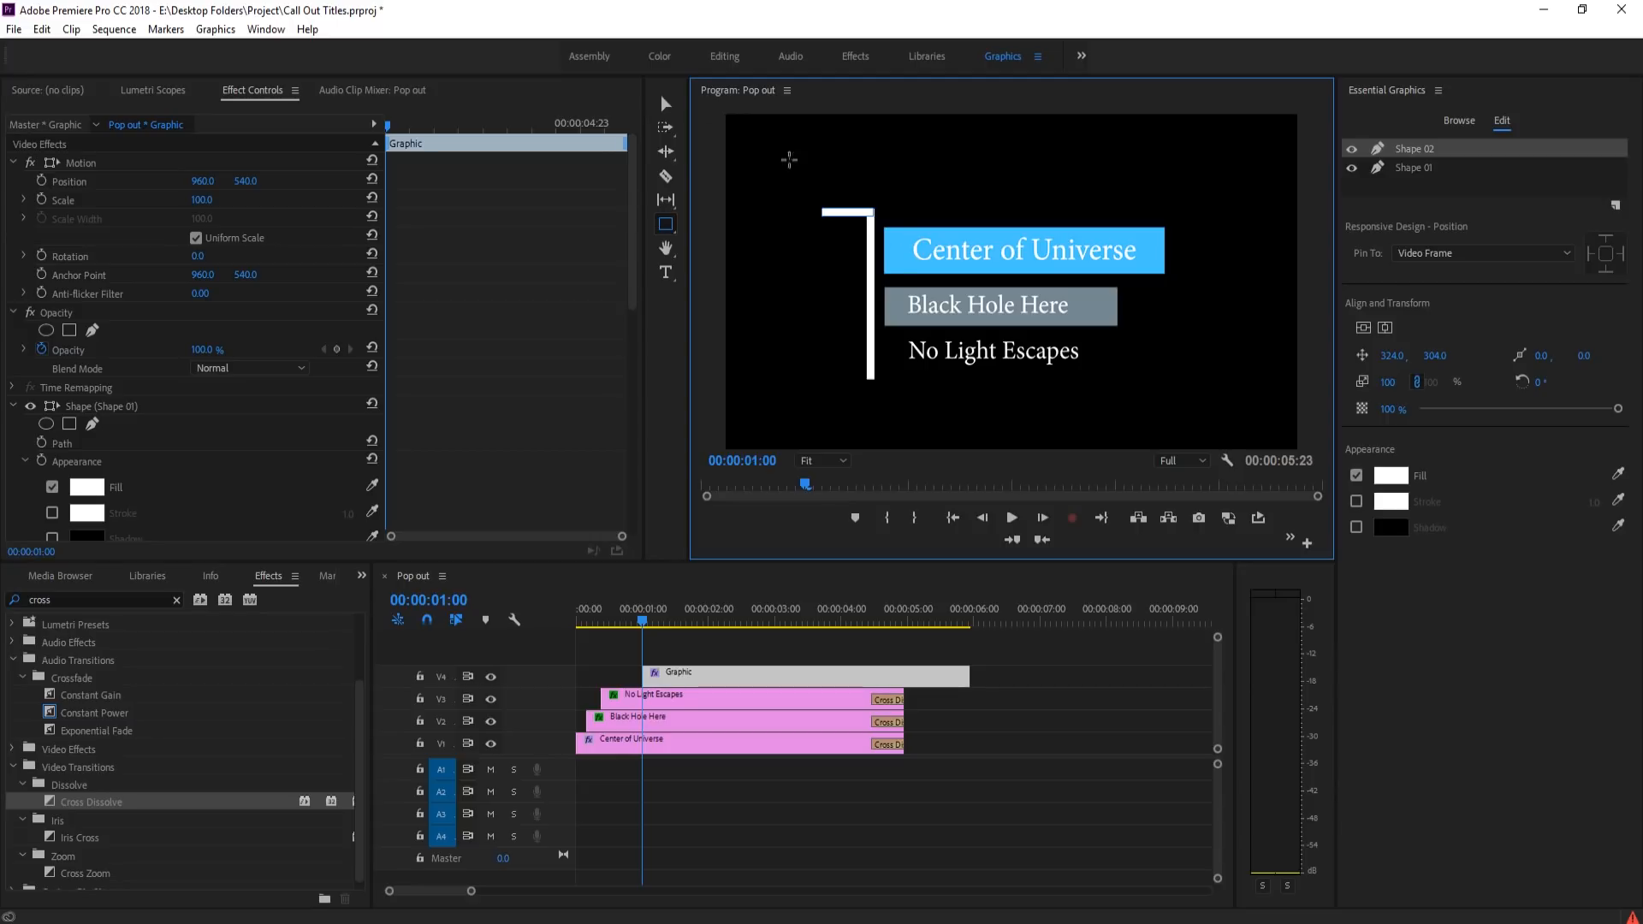
left_click(666, 104)
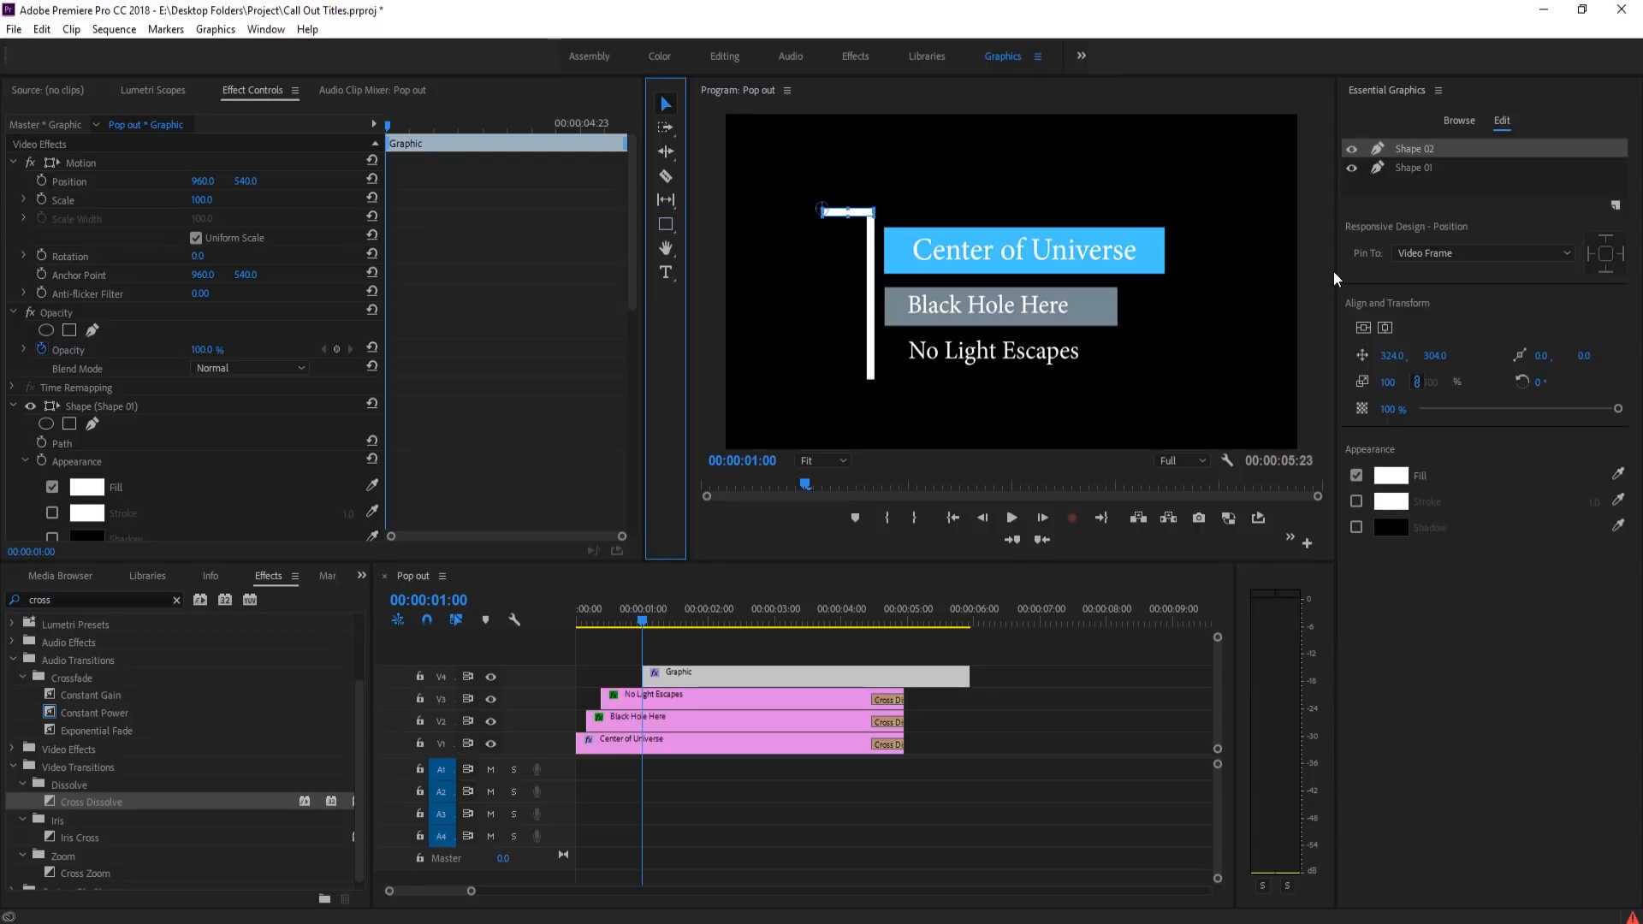
- Rotate the short bar to 37° and move it so its lower end meets the upper end of the vertical bar
left_click_drag(1536, 382, 1568, 382)
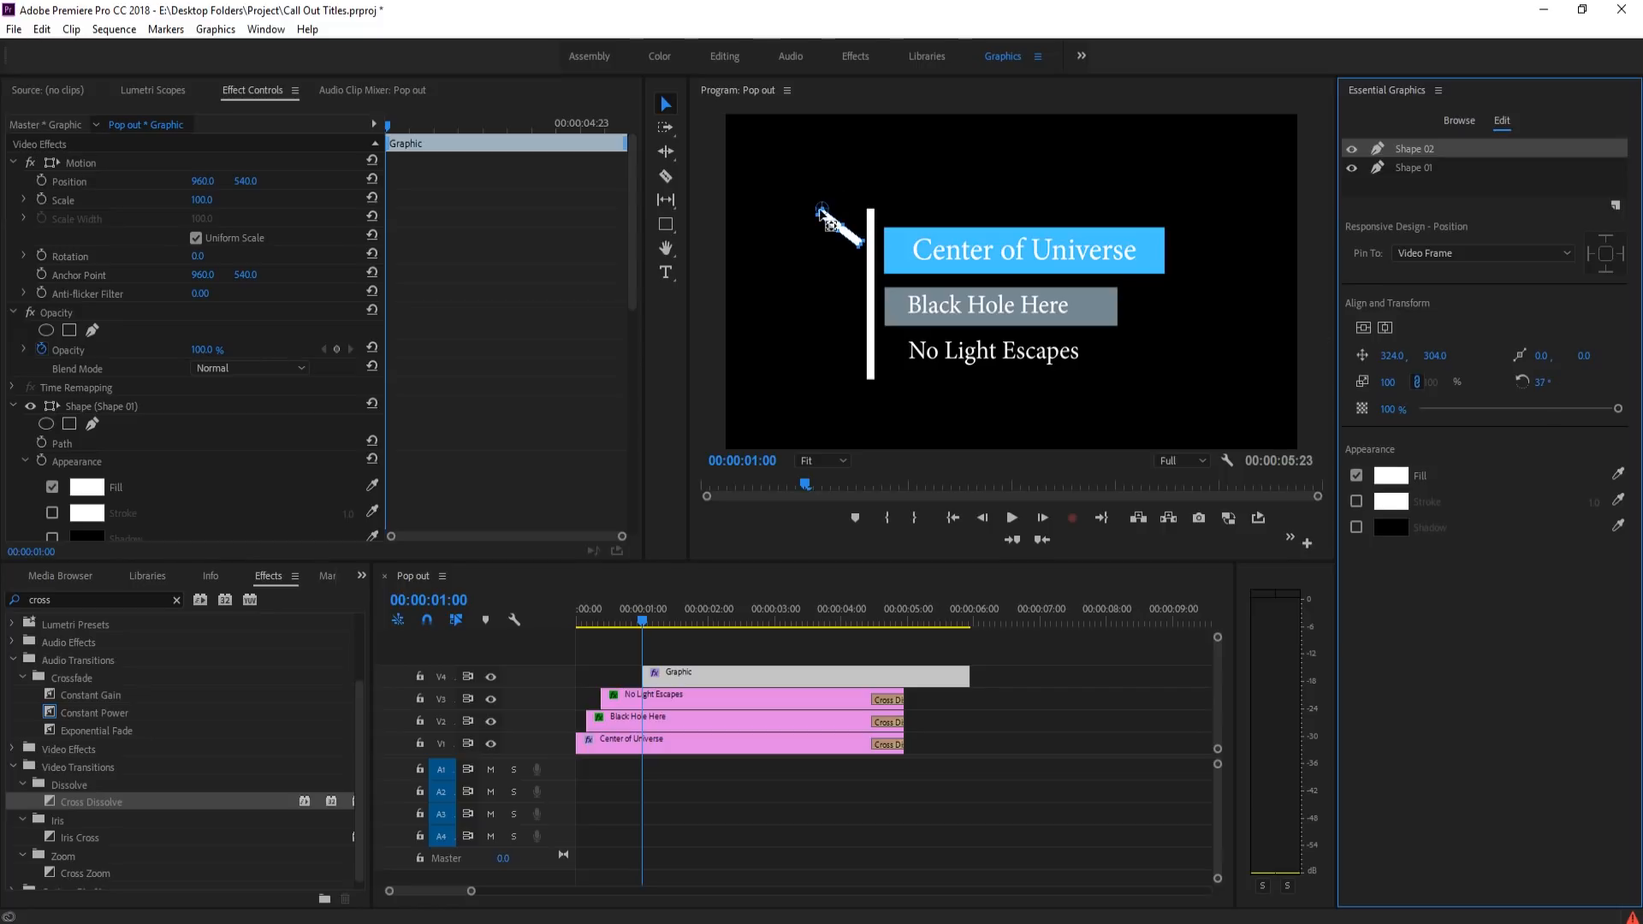
left_click_drag(847, 239, 860, 207)
left_click(1088, 763)
left_click(877, 387)
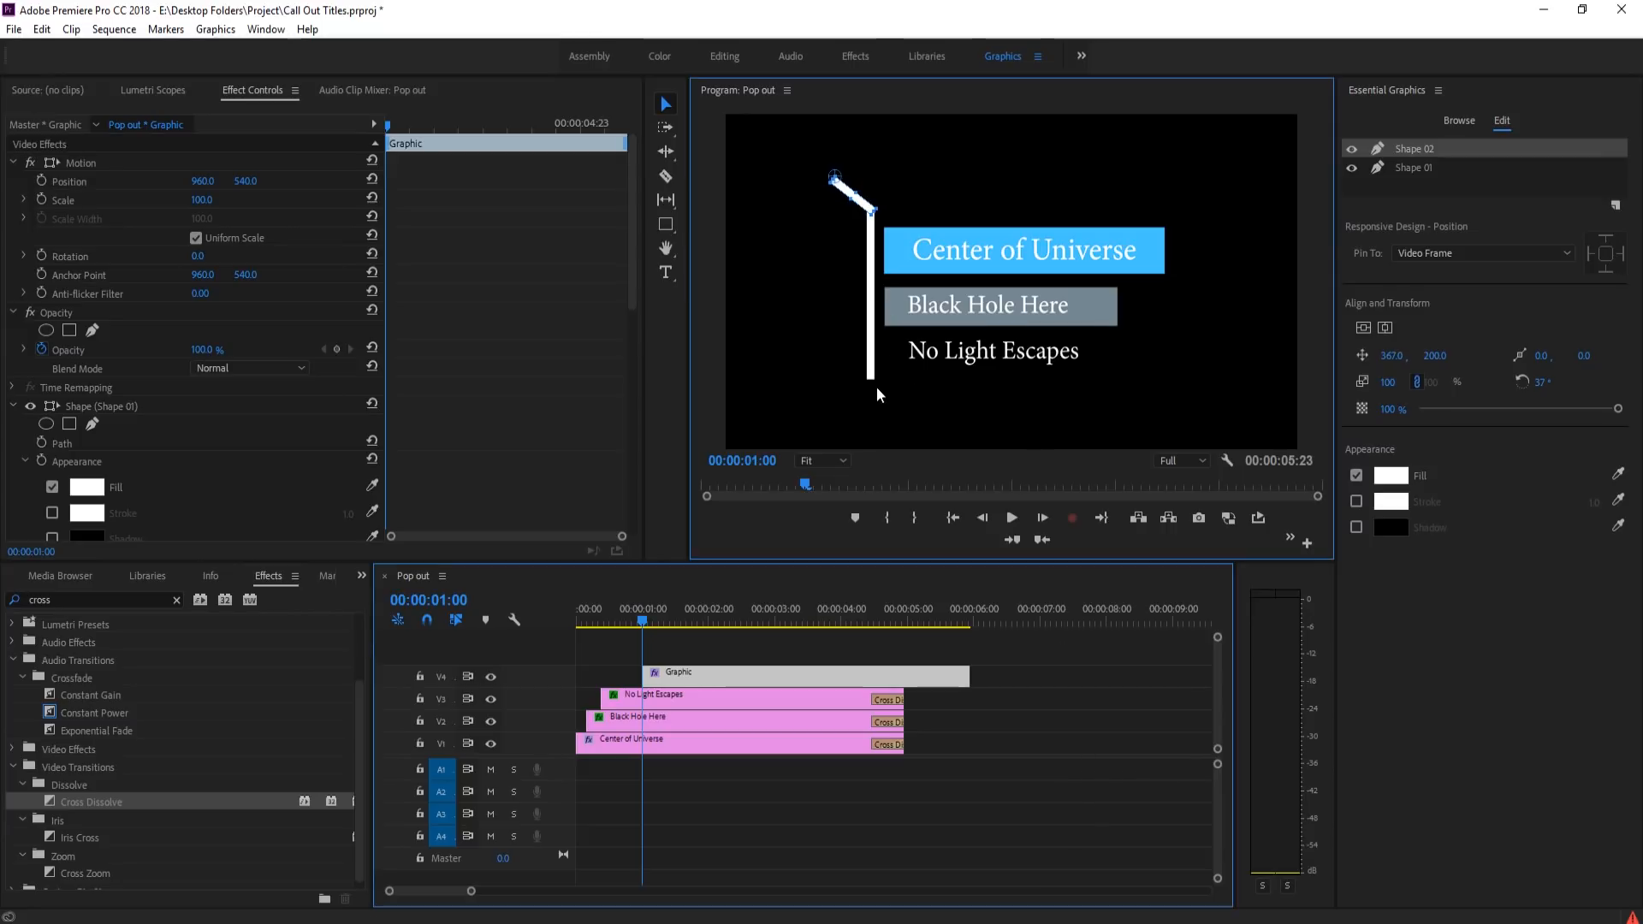
left_click(852, 196)
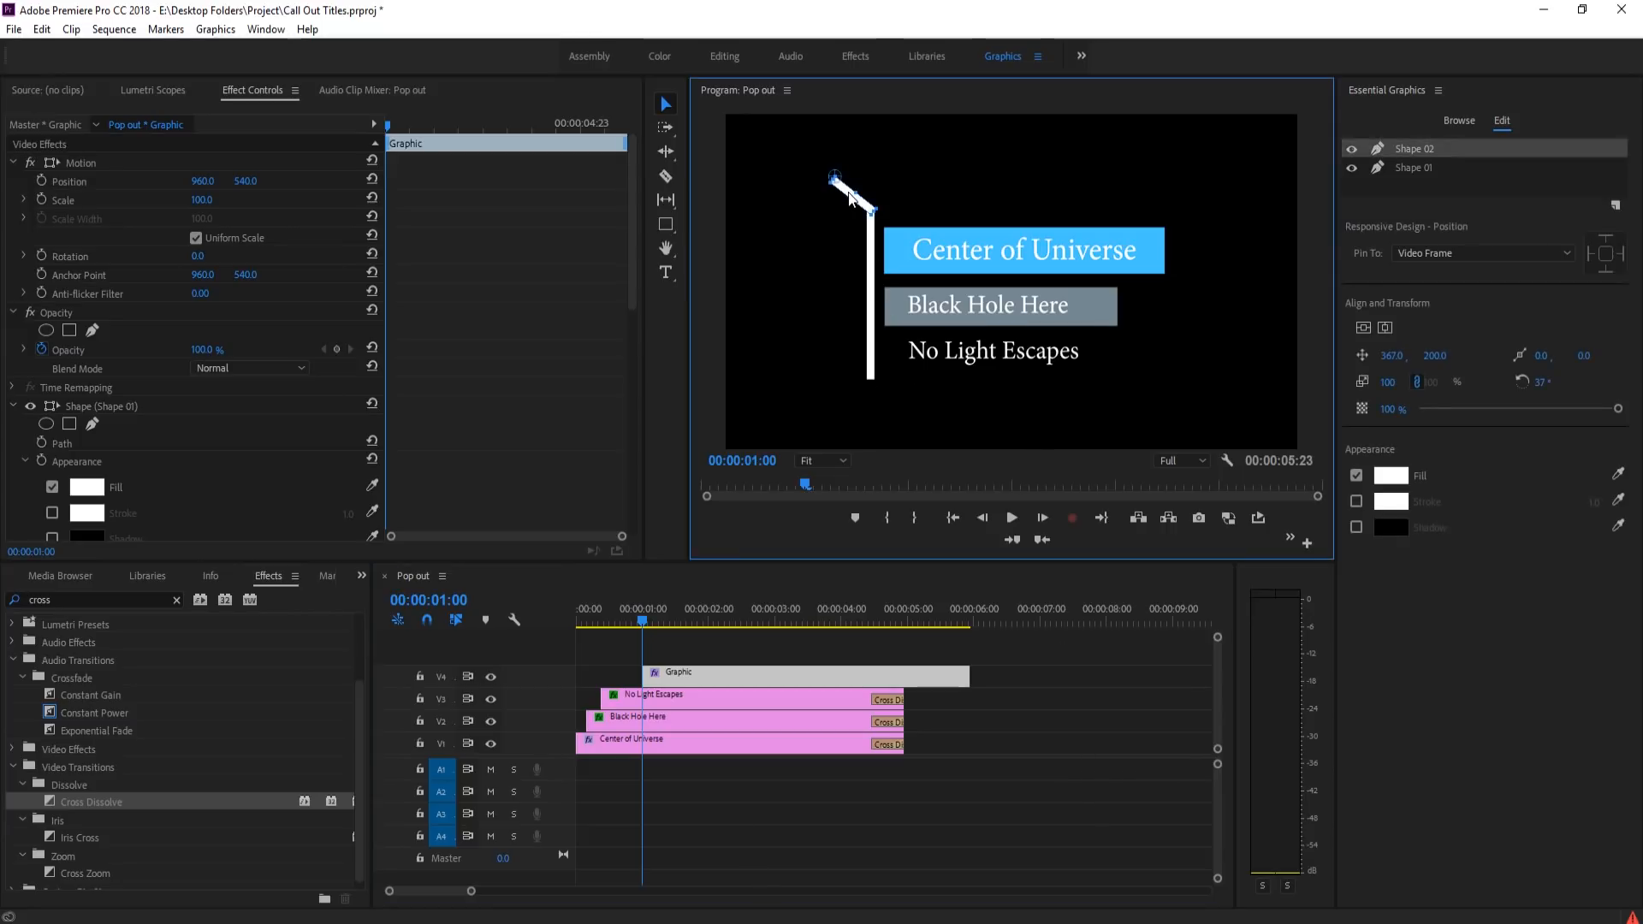
left_click_drag(850, 196, 845, 193)
left_click(972, 217)
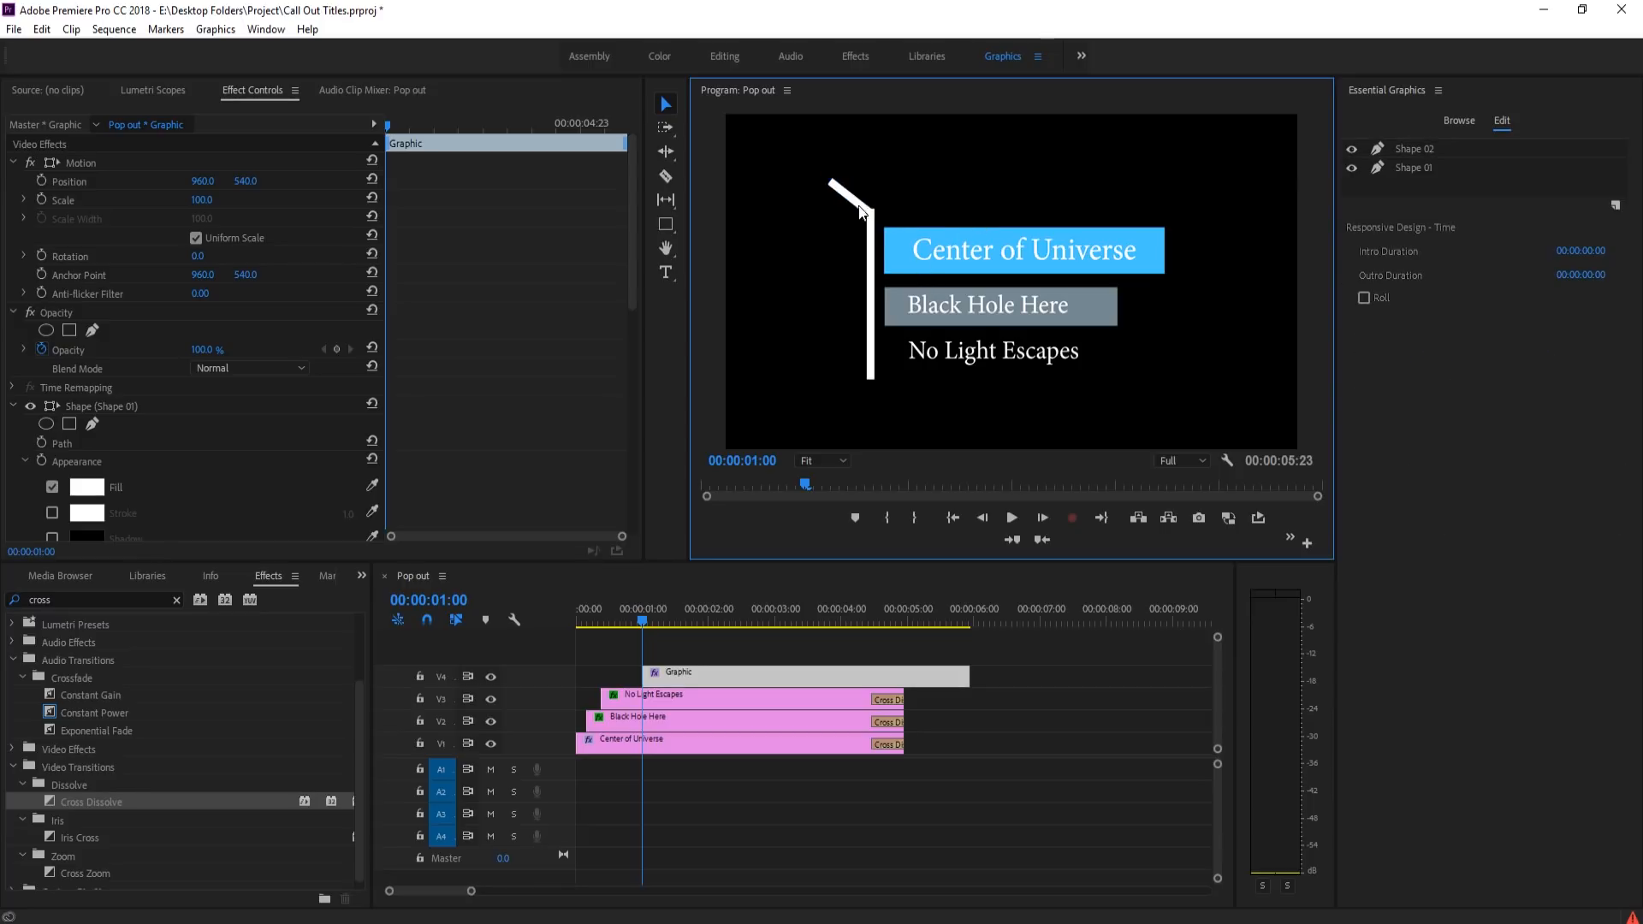
- Set the slanted bar's horizontal position to 363.0, shift it slightly upward to align the joint, and deselect the clip
scroll(115, 505, "down", 8)
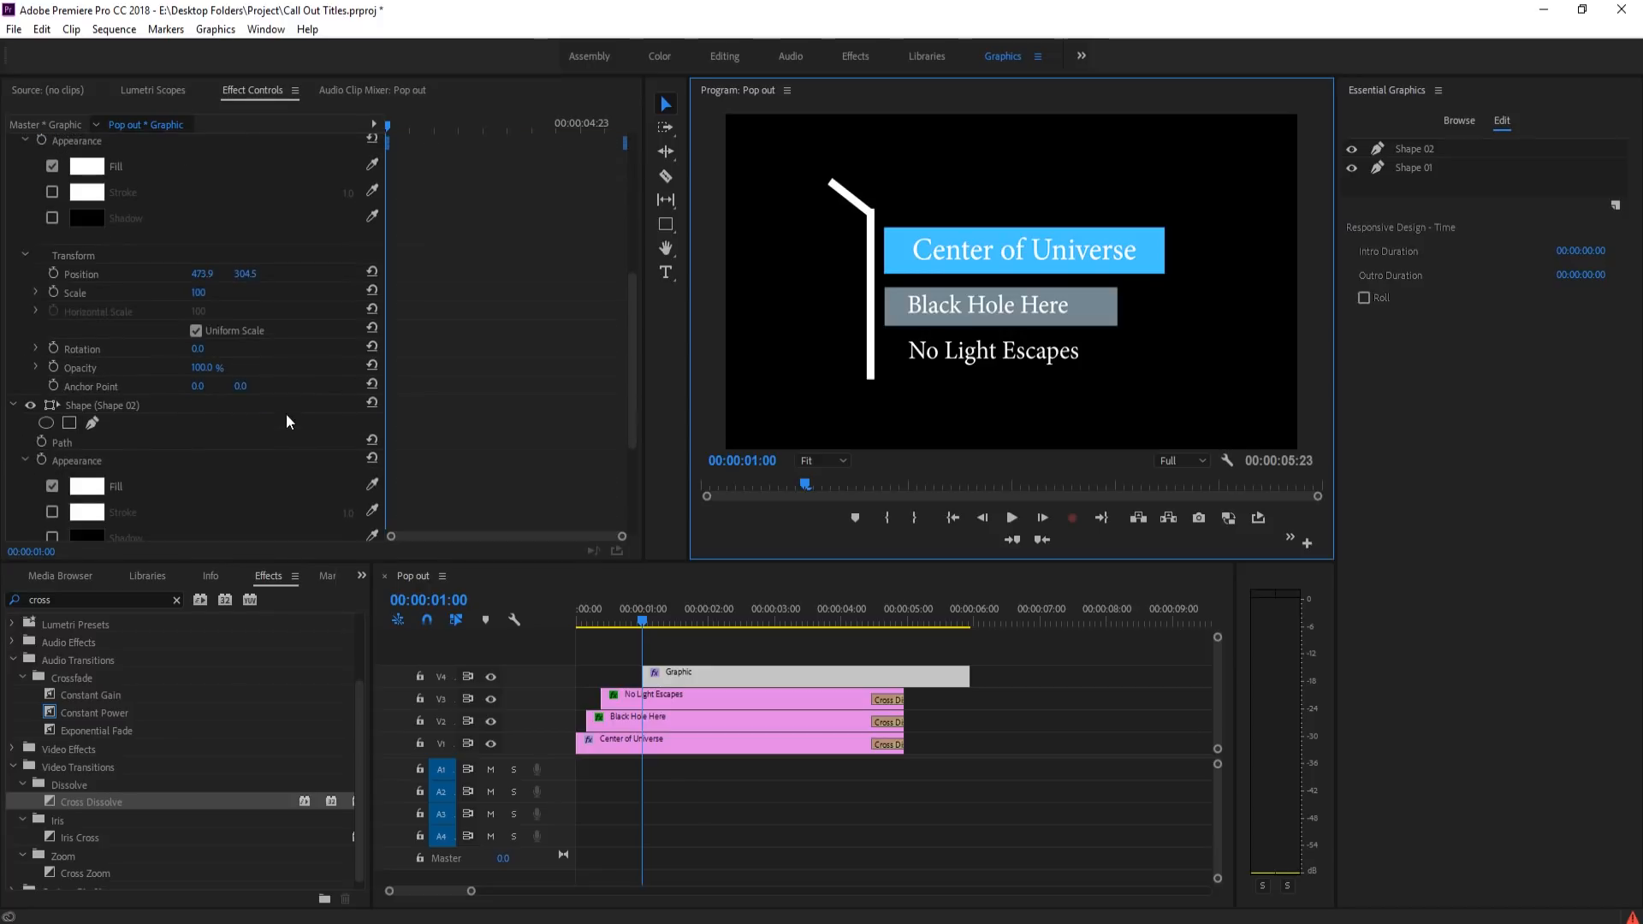
scroll(147, 429, "down", 4)
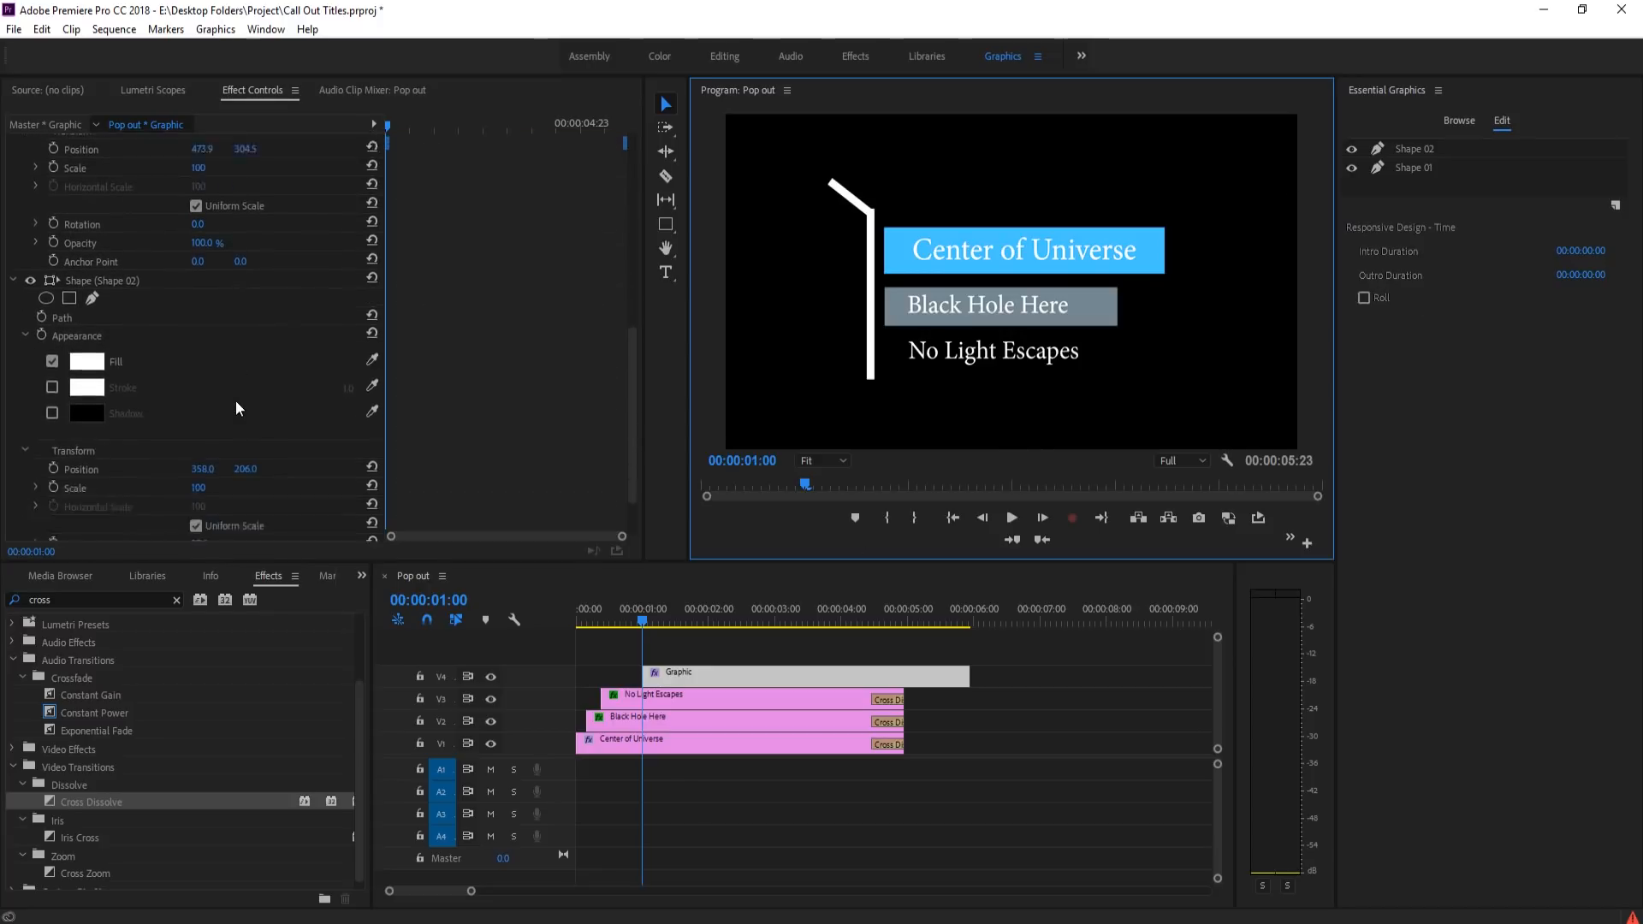
left_click_drag(243, 399, 220, 399)
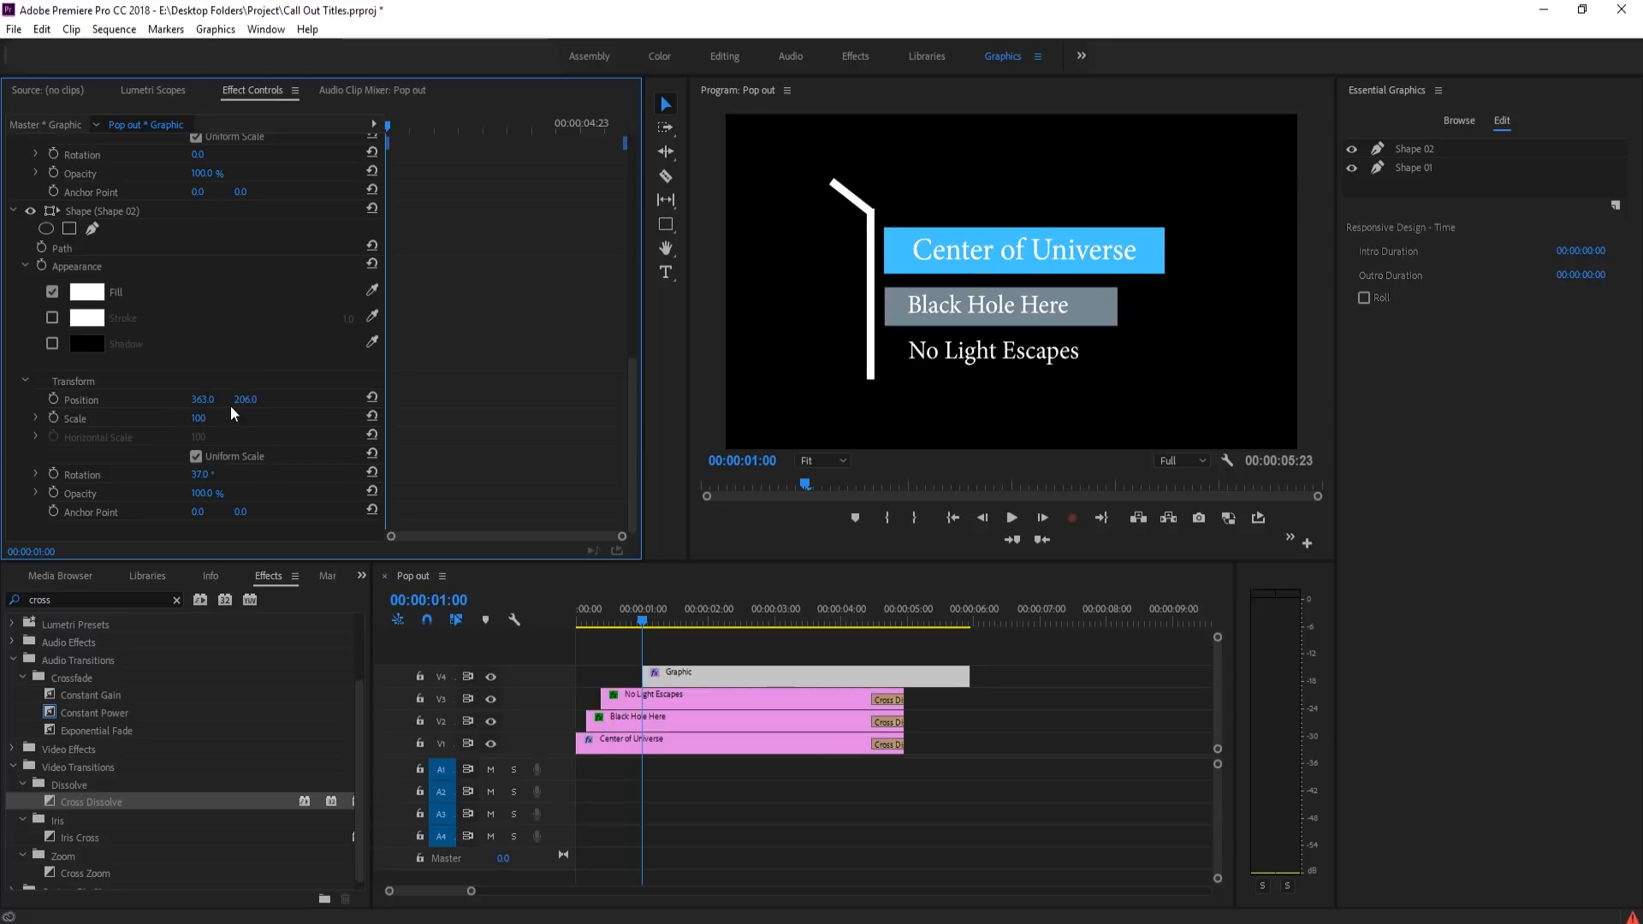
left_click_drag(241, 398, 239, 399)
left_click(979, 627)
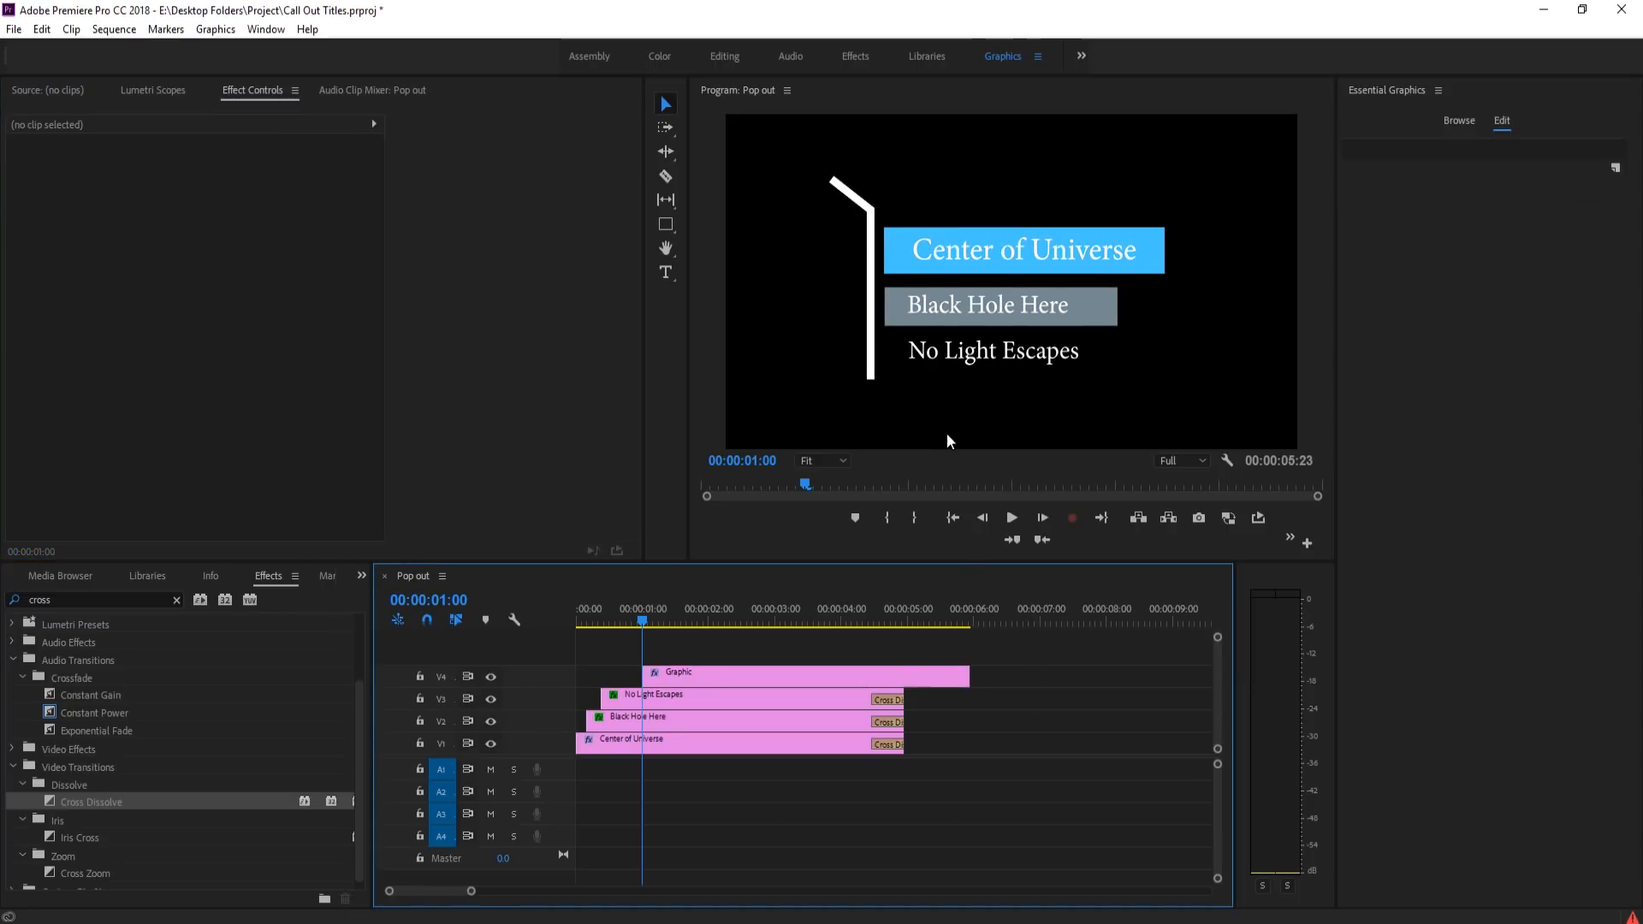
- Draw a small white circle with the Ellipse tool on the slanted bar's outer end as a new V5 graphic, and deselect it
left_click(664, 224)
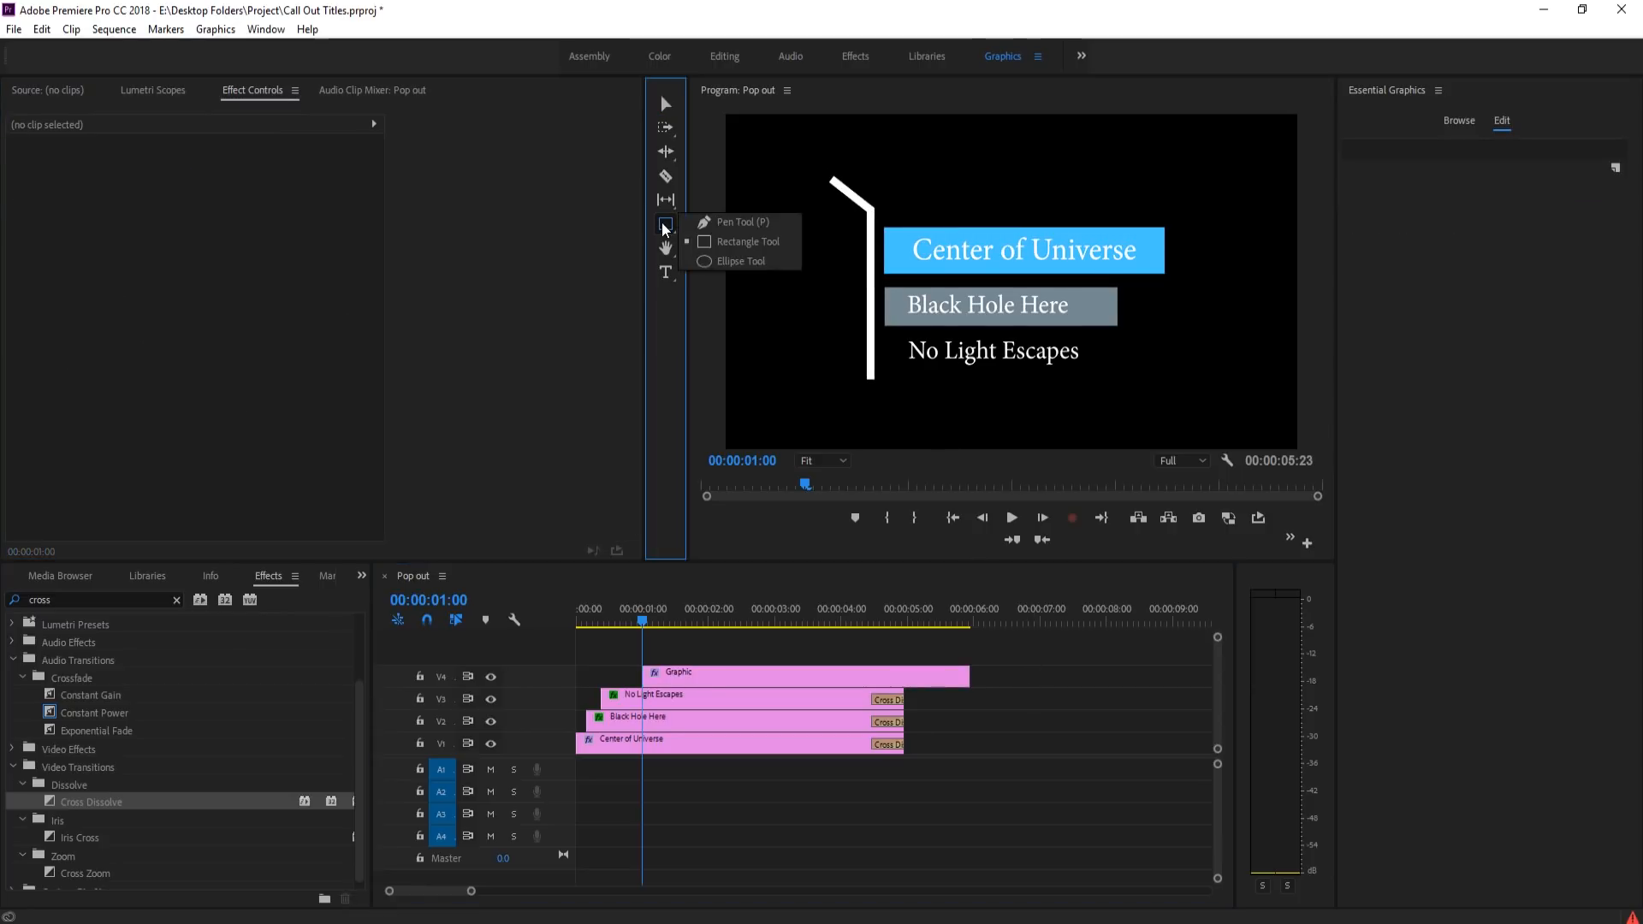
left_click(723, 239)
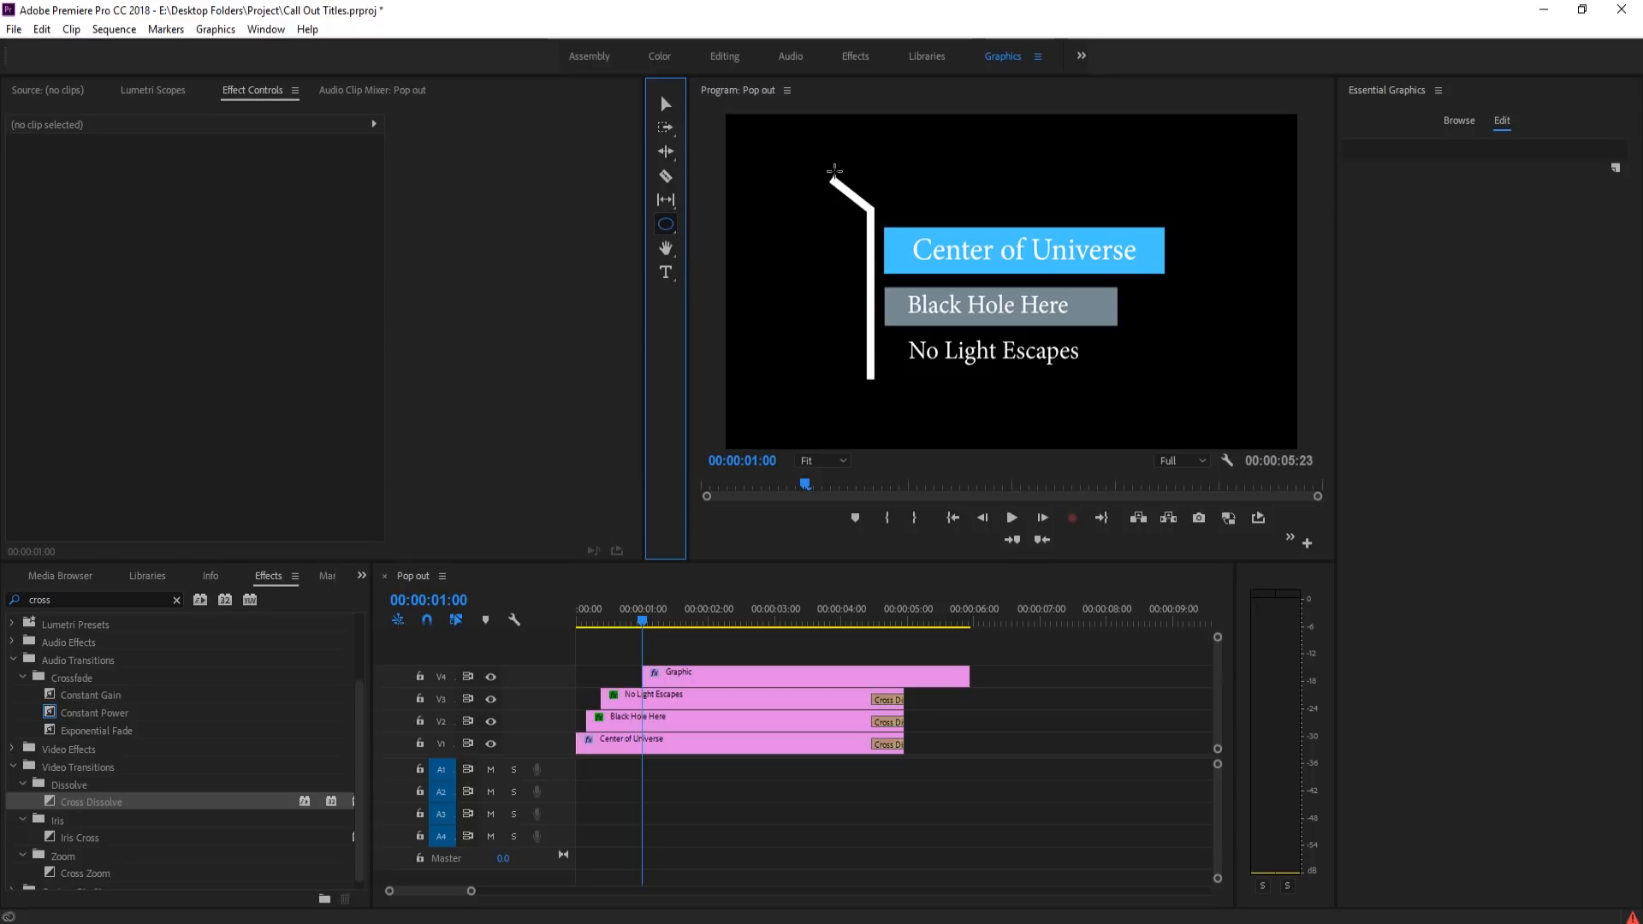
mouse_move(827, 176)
left_mouse_down()
mouse_move(849, 156)
mouse_move(805, 214)
mouse_move(794, 184)
mouse_move(837, 173)
mouse_move(860, 204)
mouse_move(835, 180)
left_mouse_up()
key("v")
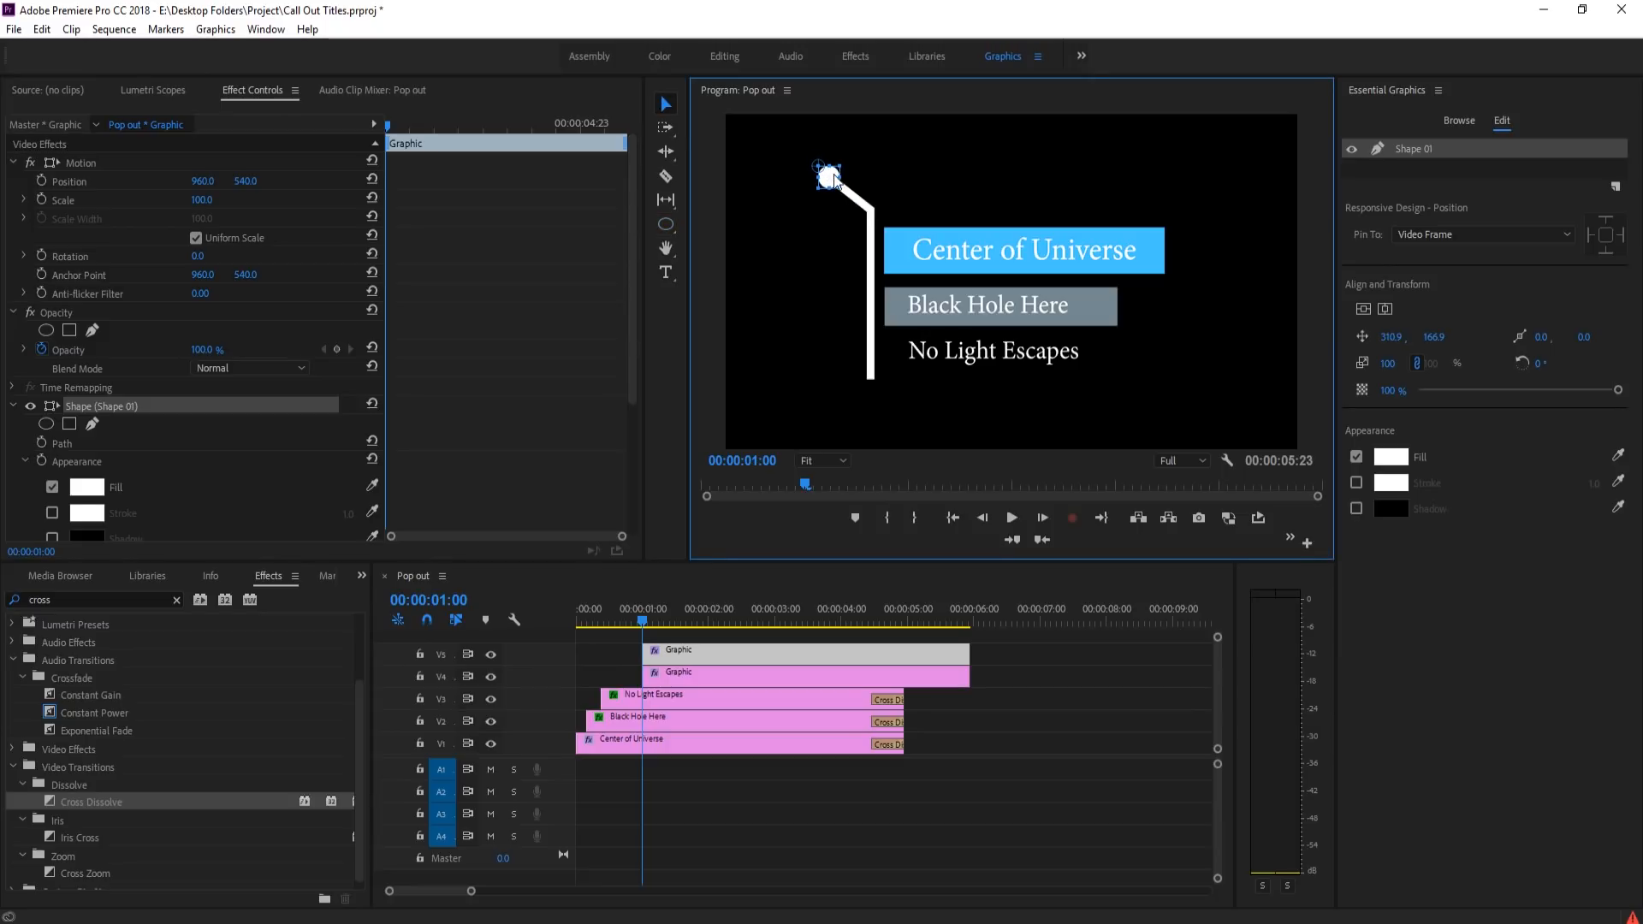
left_click(1060, 740)
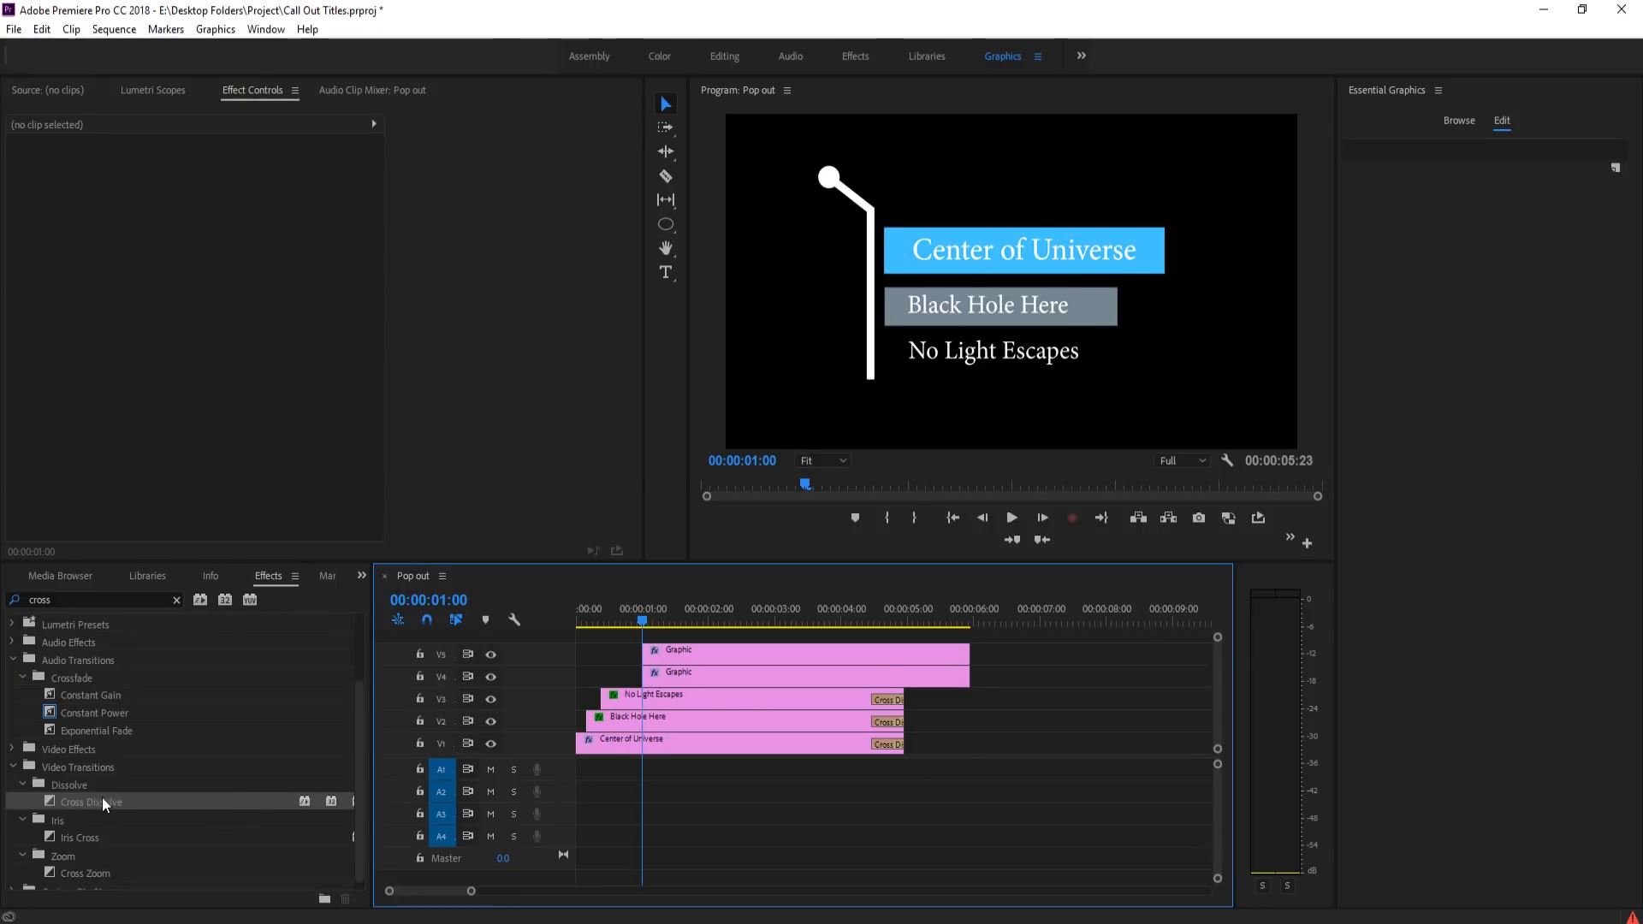
- Add Cross Dissolves to the starts of the V4 and V5 graphics and reposition them at the sequence start, ahead of the three text clips
left_click_drag(104, 804, 655, 680)
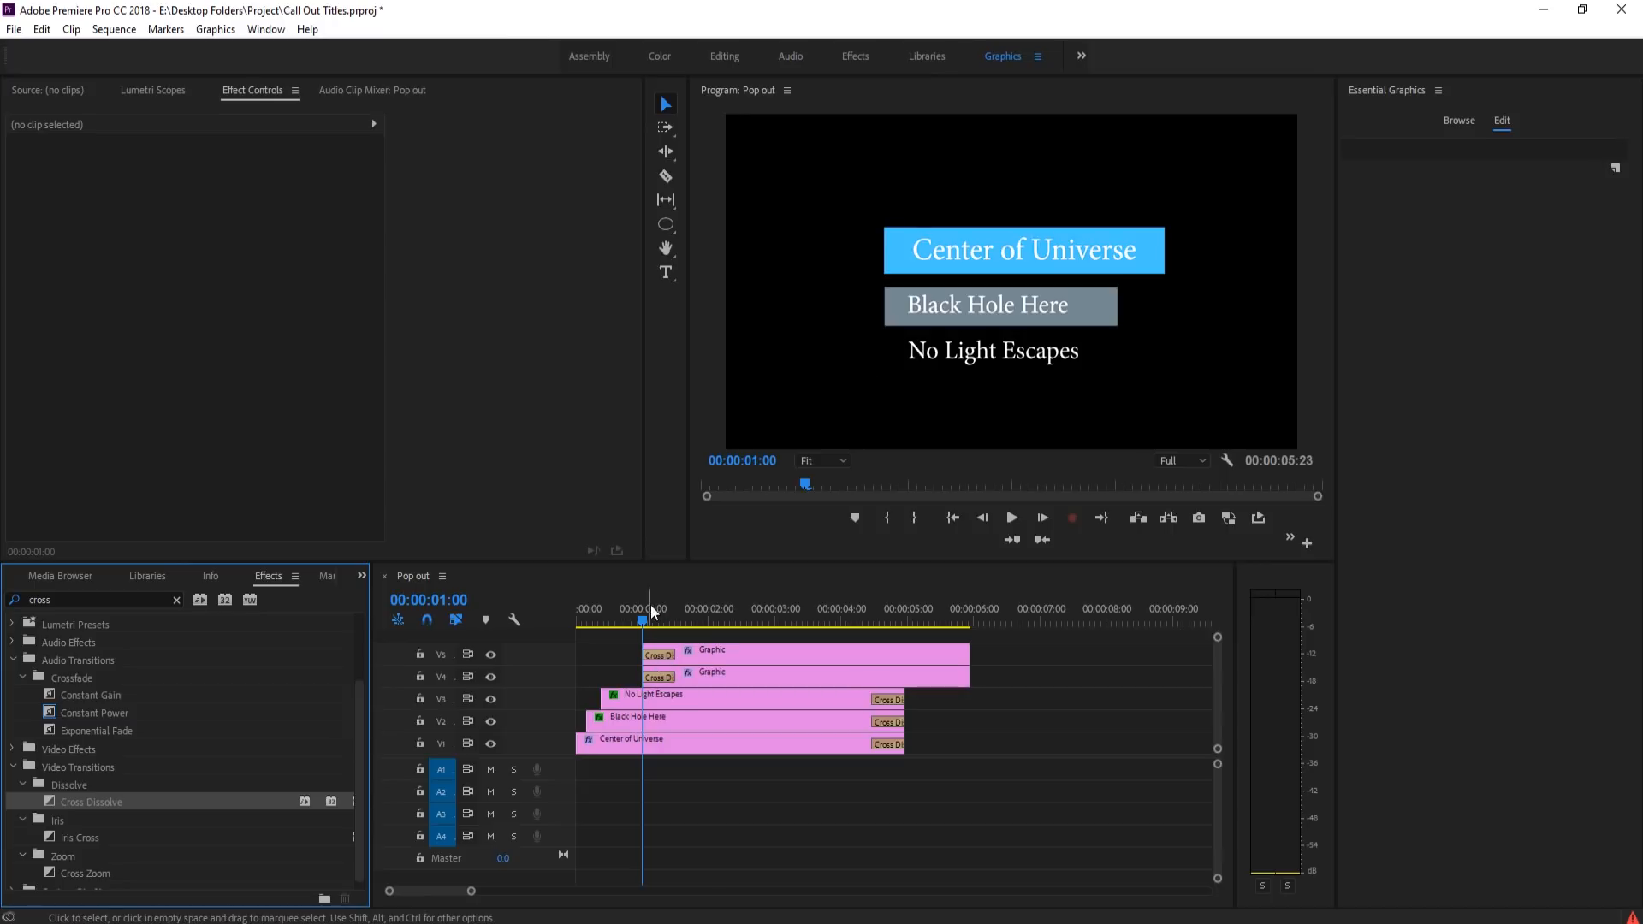
left_click_drag(647, 617, 629, 677)
left_click_drag(684, 807, 642, 705)
left_click(727, 842)
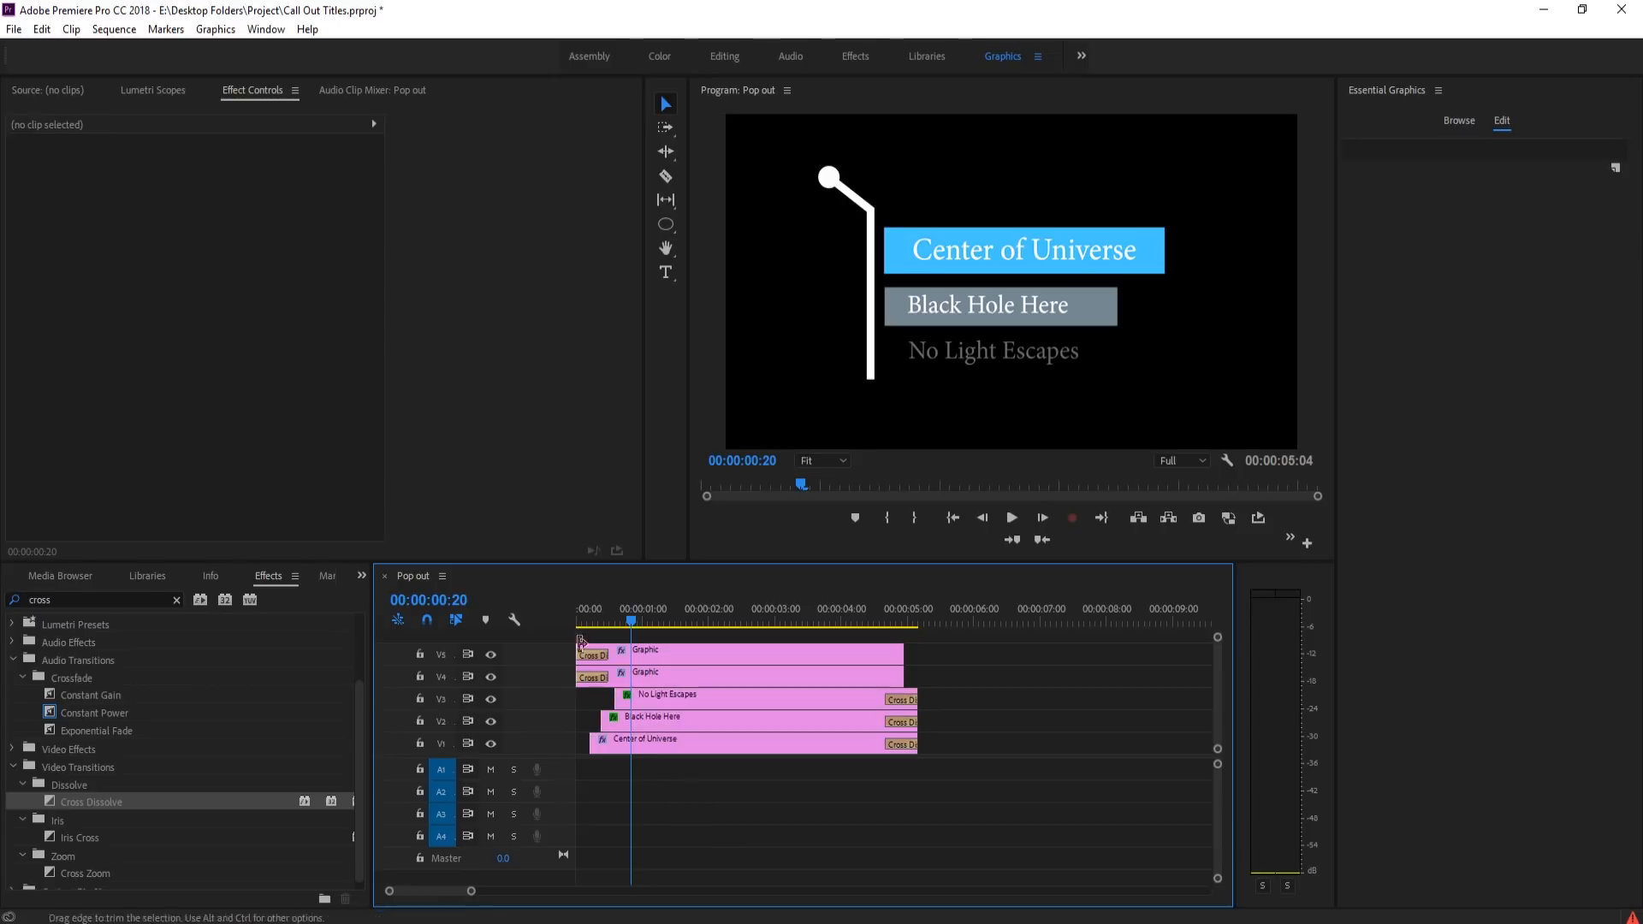
- Play the title's opening to check the timing and shift the No Light Escapes clip slightly earlier on V3
key("Home")
key("space")
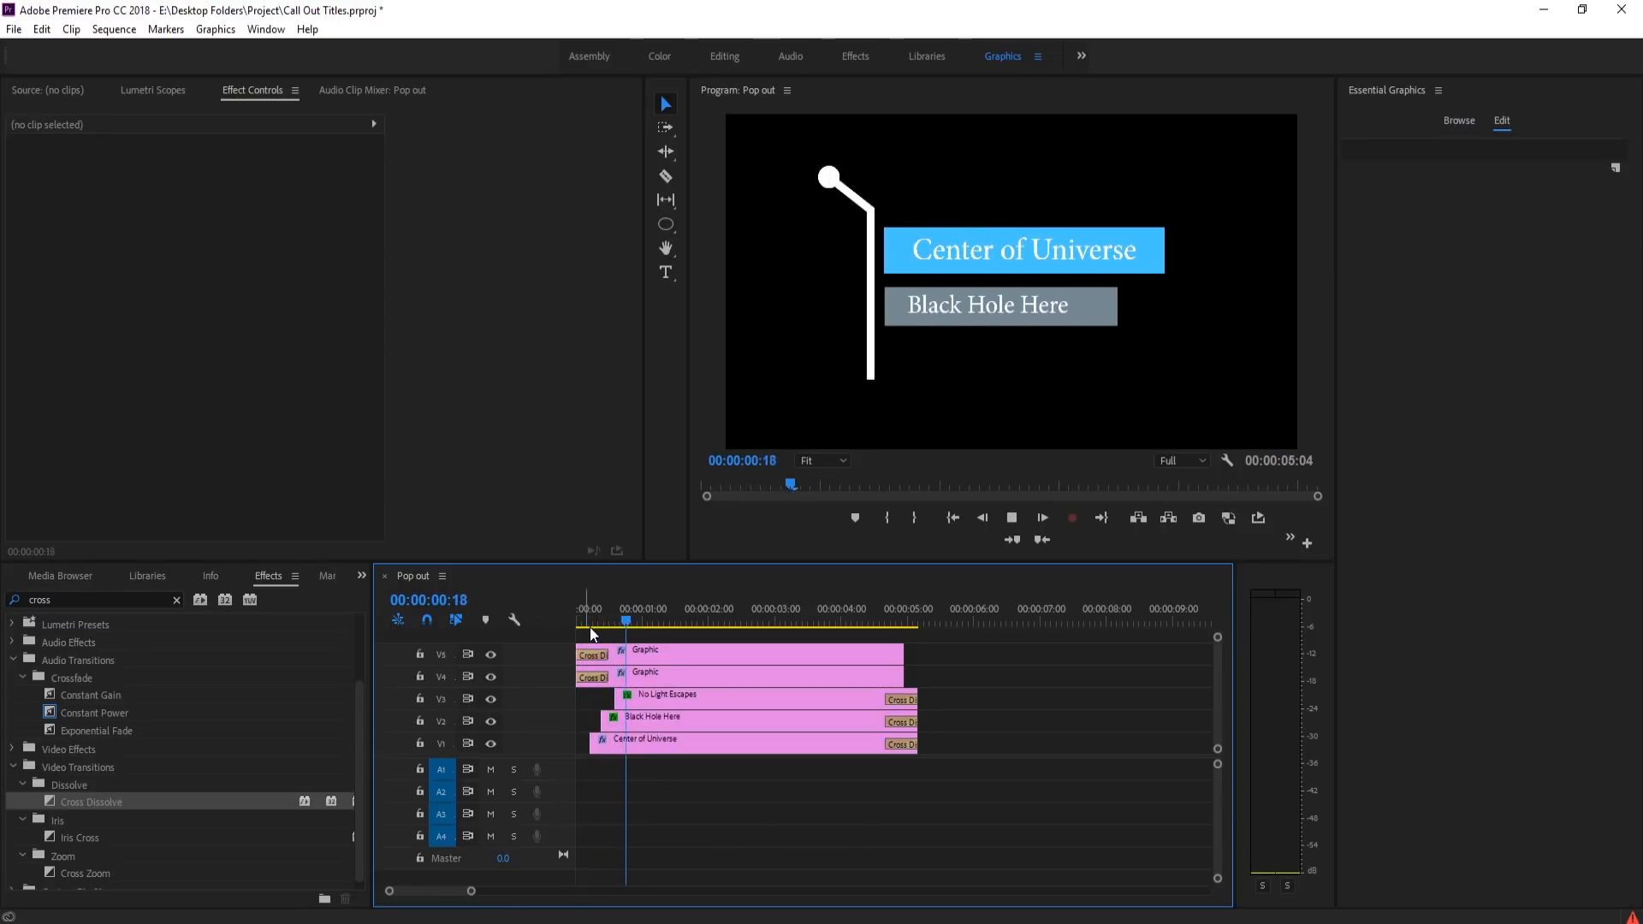
left_click_drag(597, 615, 595, 615)
key("equal")
key("equal")
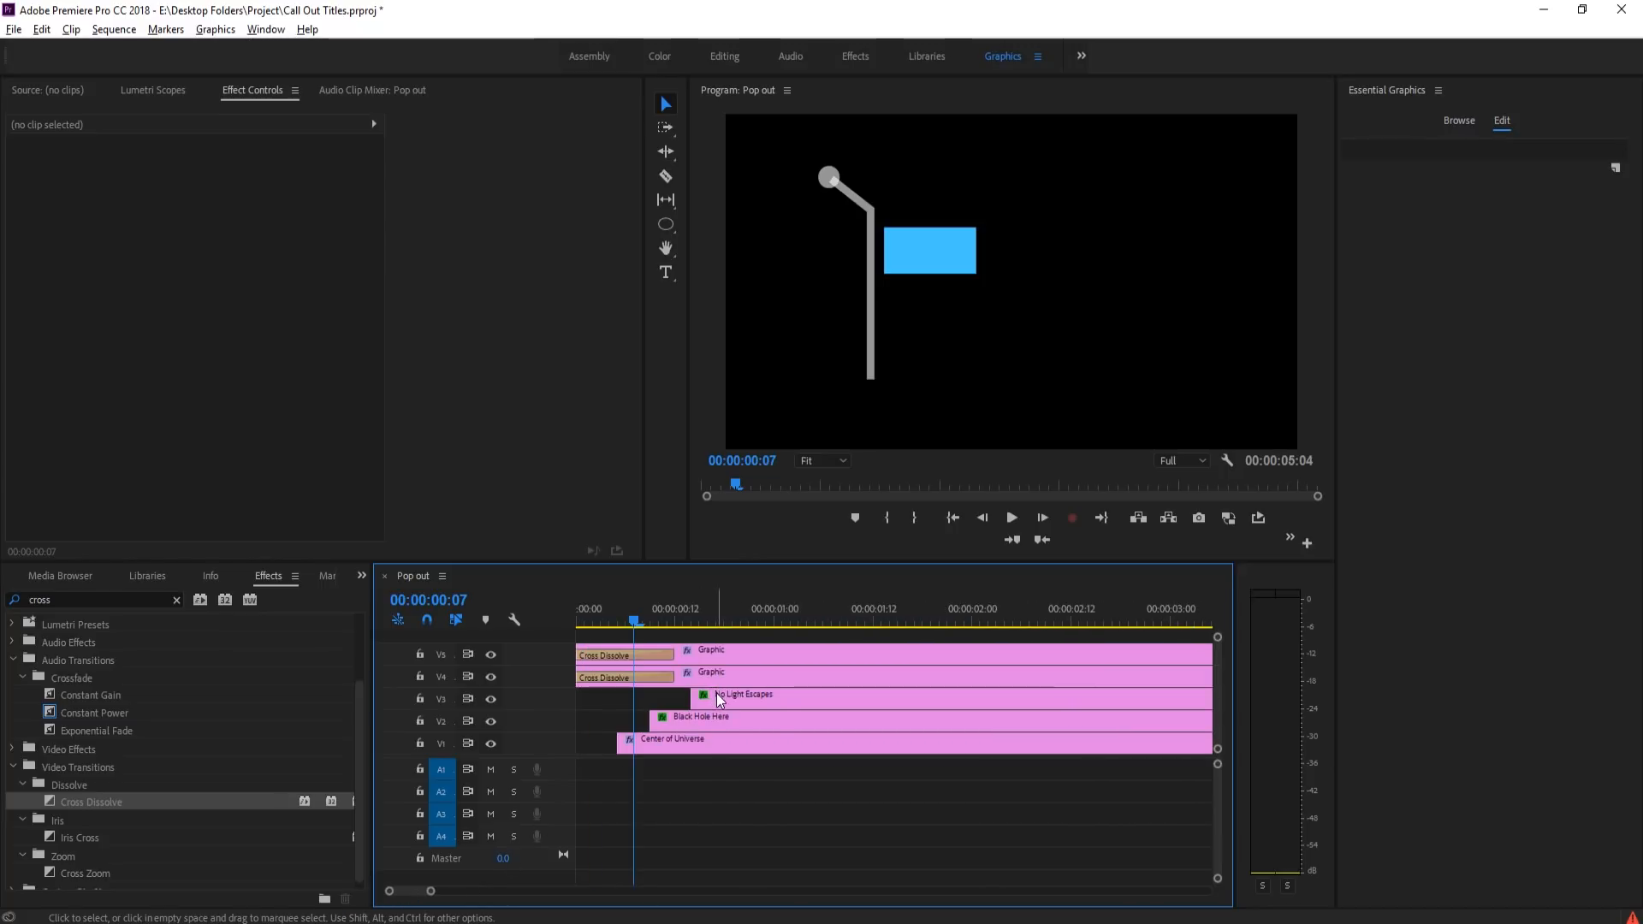
left_click_drag(720, 700, 683, 701)
- Play the title from near its beginning to check the stagger of the three text lines
key("equal")
key("minus")
left_click(596, 623)
key("space")
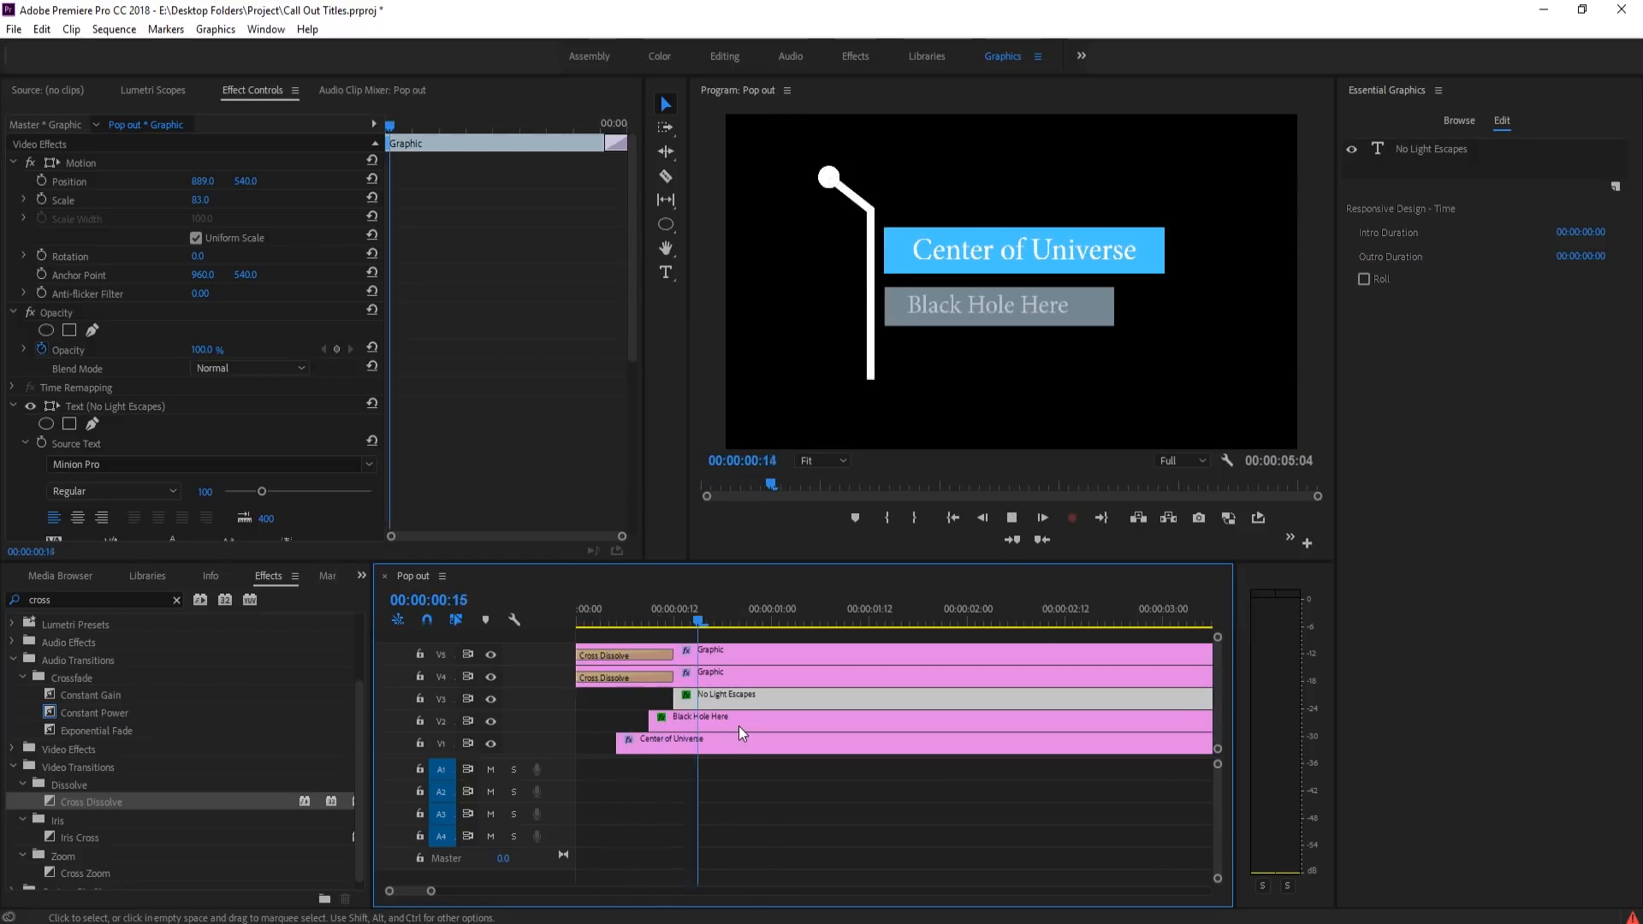
key("alt+space")
left_click(738, 792)
- Add Cross Dissolves to the ends of the V4 and V5 graphics and align the ends of all the clips
key("minus")
key("minus")
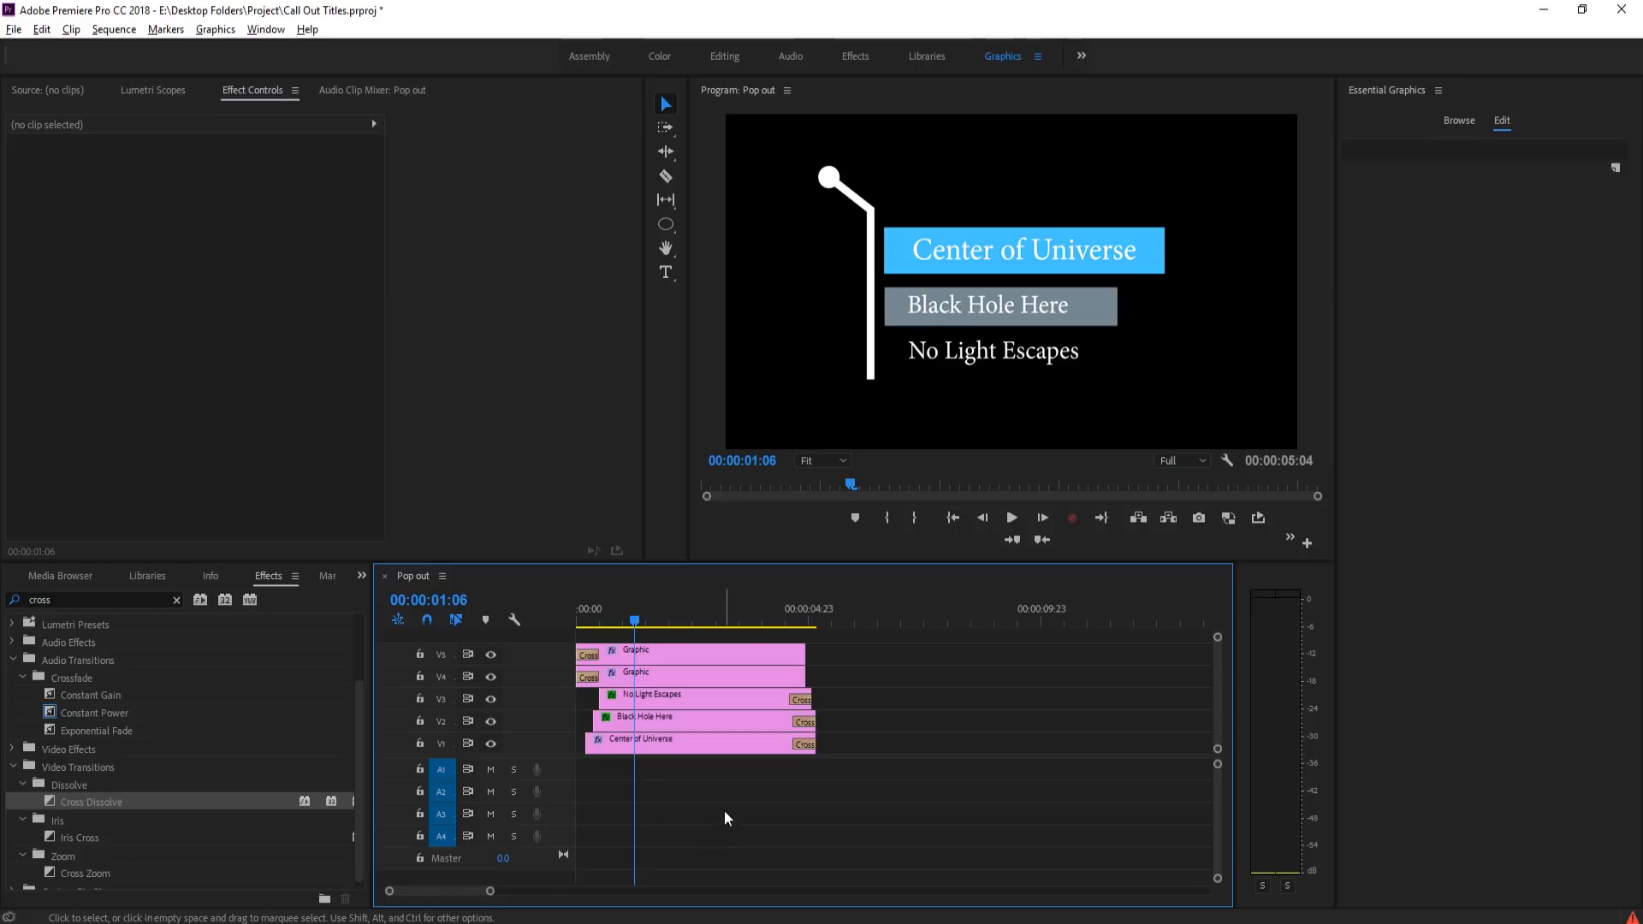
left_click_drag(77, 801, 805, 682)
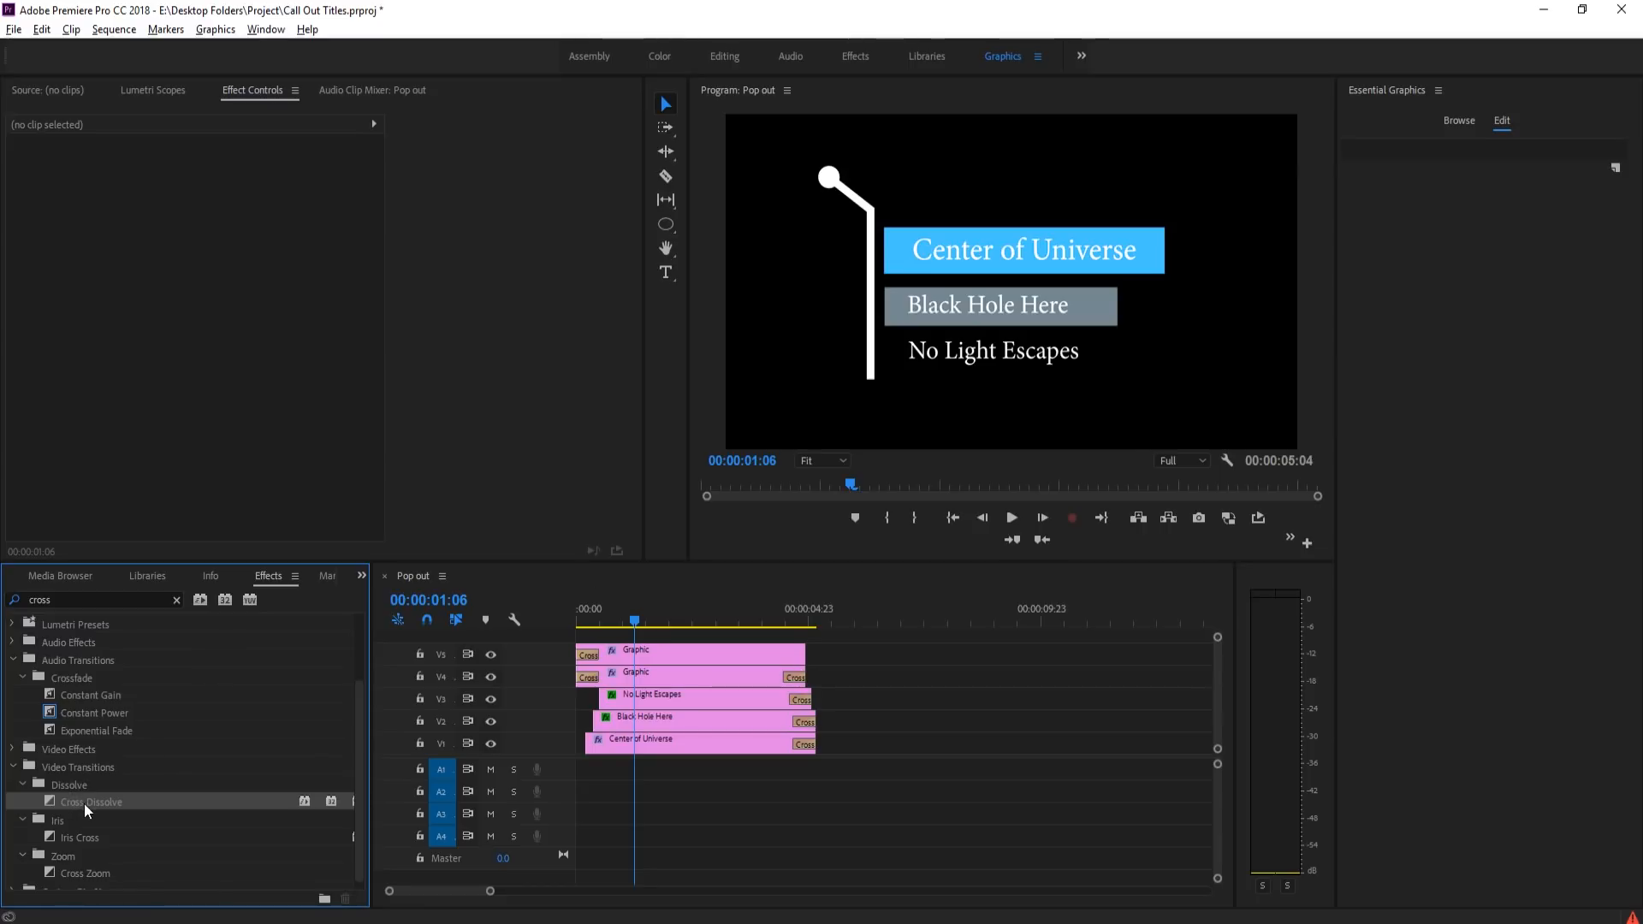
left_click_drag(86, 810, 830, 618)
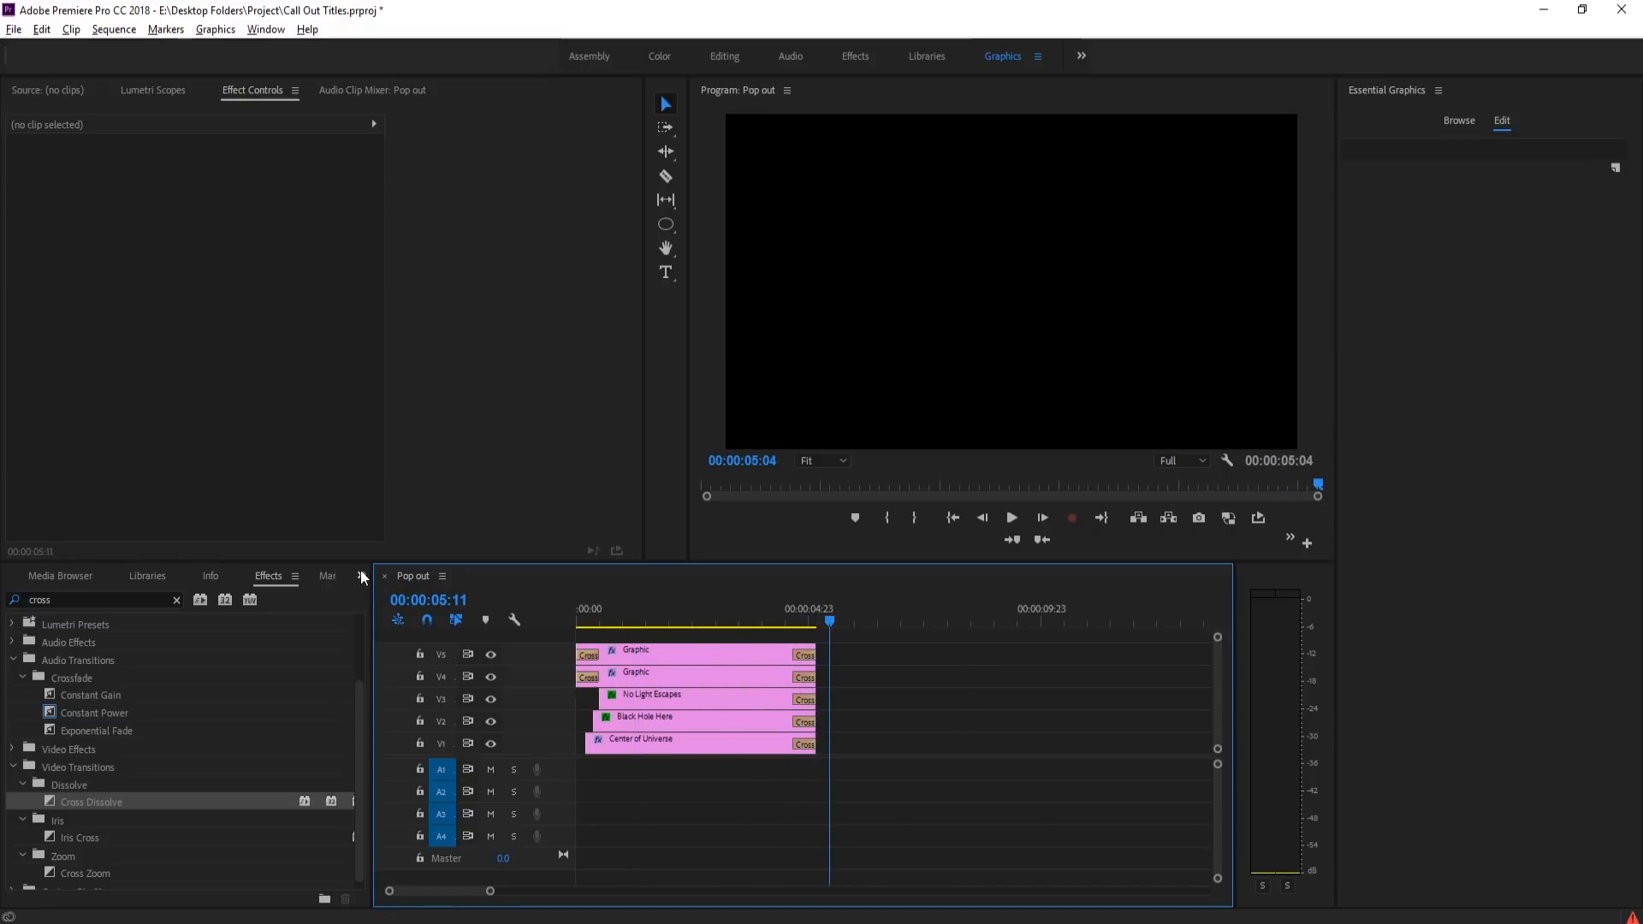
- Create a new sequence with the ARRI 1080p 23.976 preset and the default name Sequence 03
left_click(14, 29)
mouse_move(62, 53)
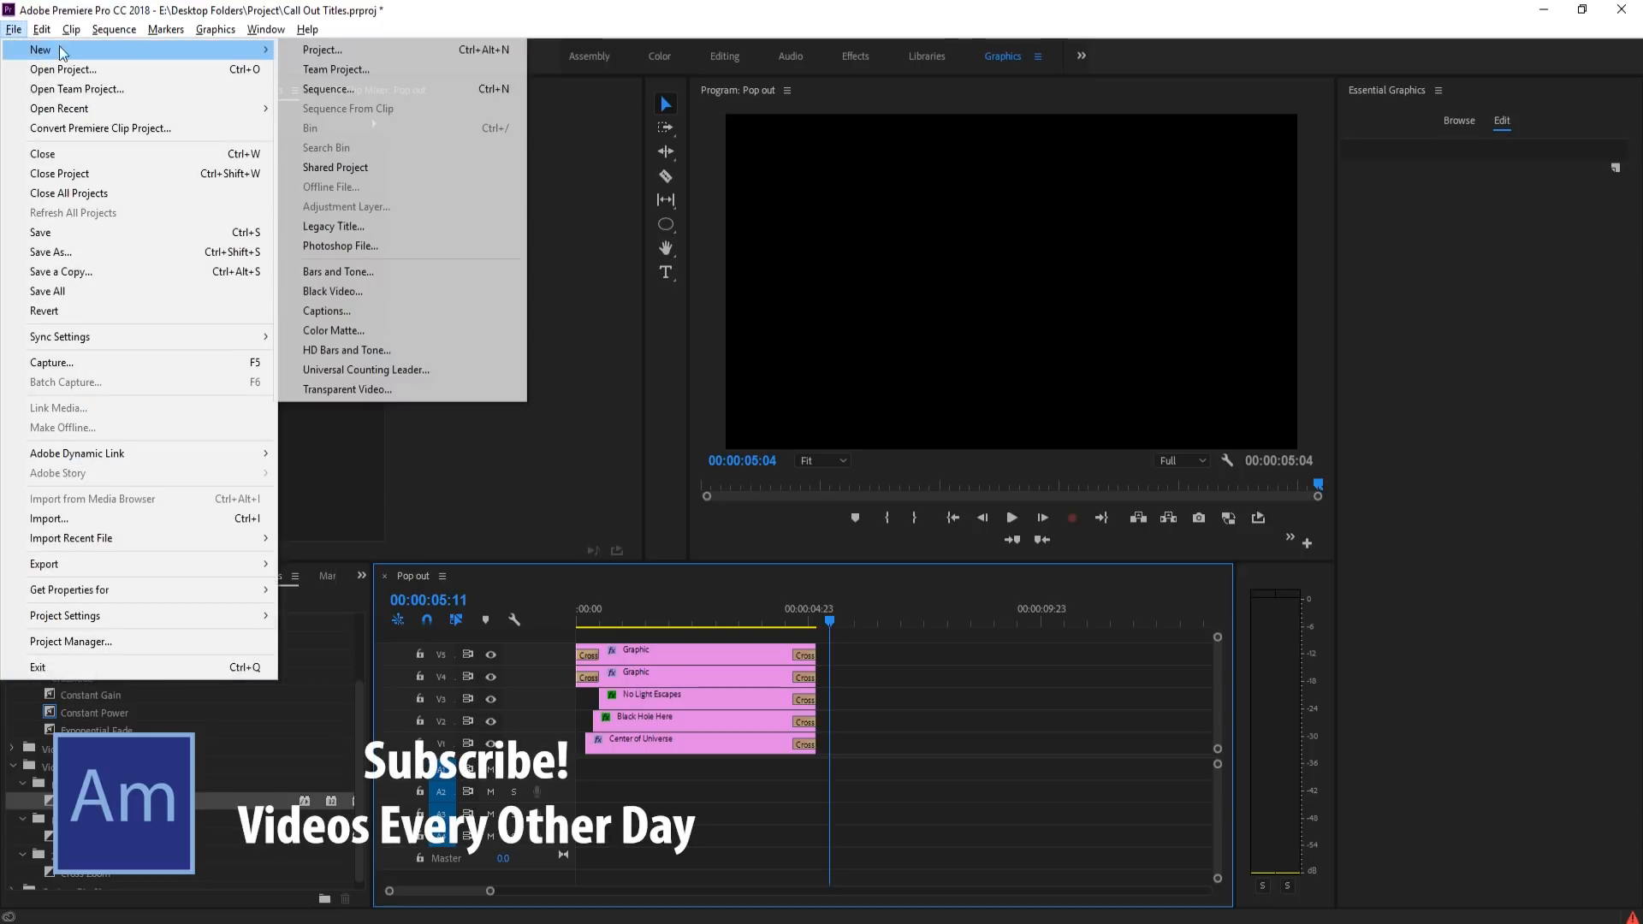
left_click(402, 89)
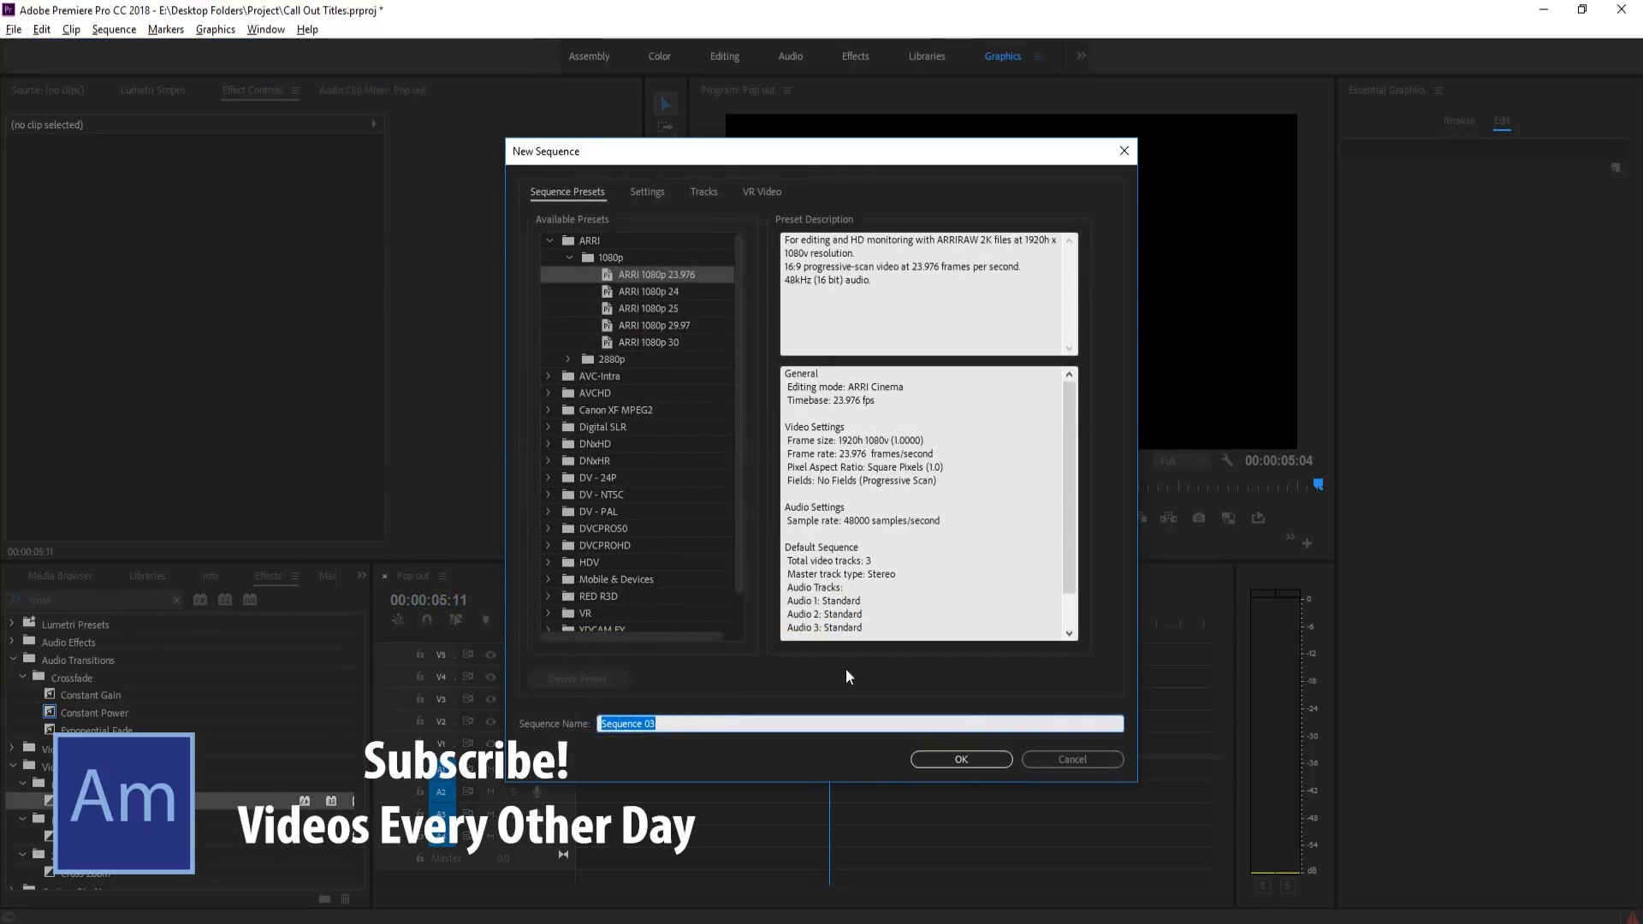
left_click_drag(857, 160, 1205, 137)
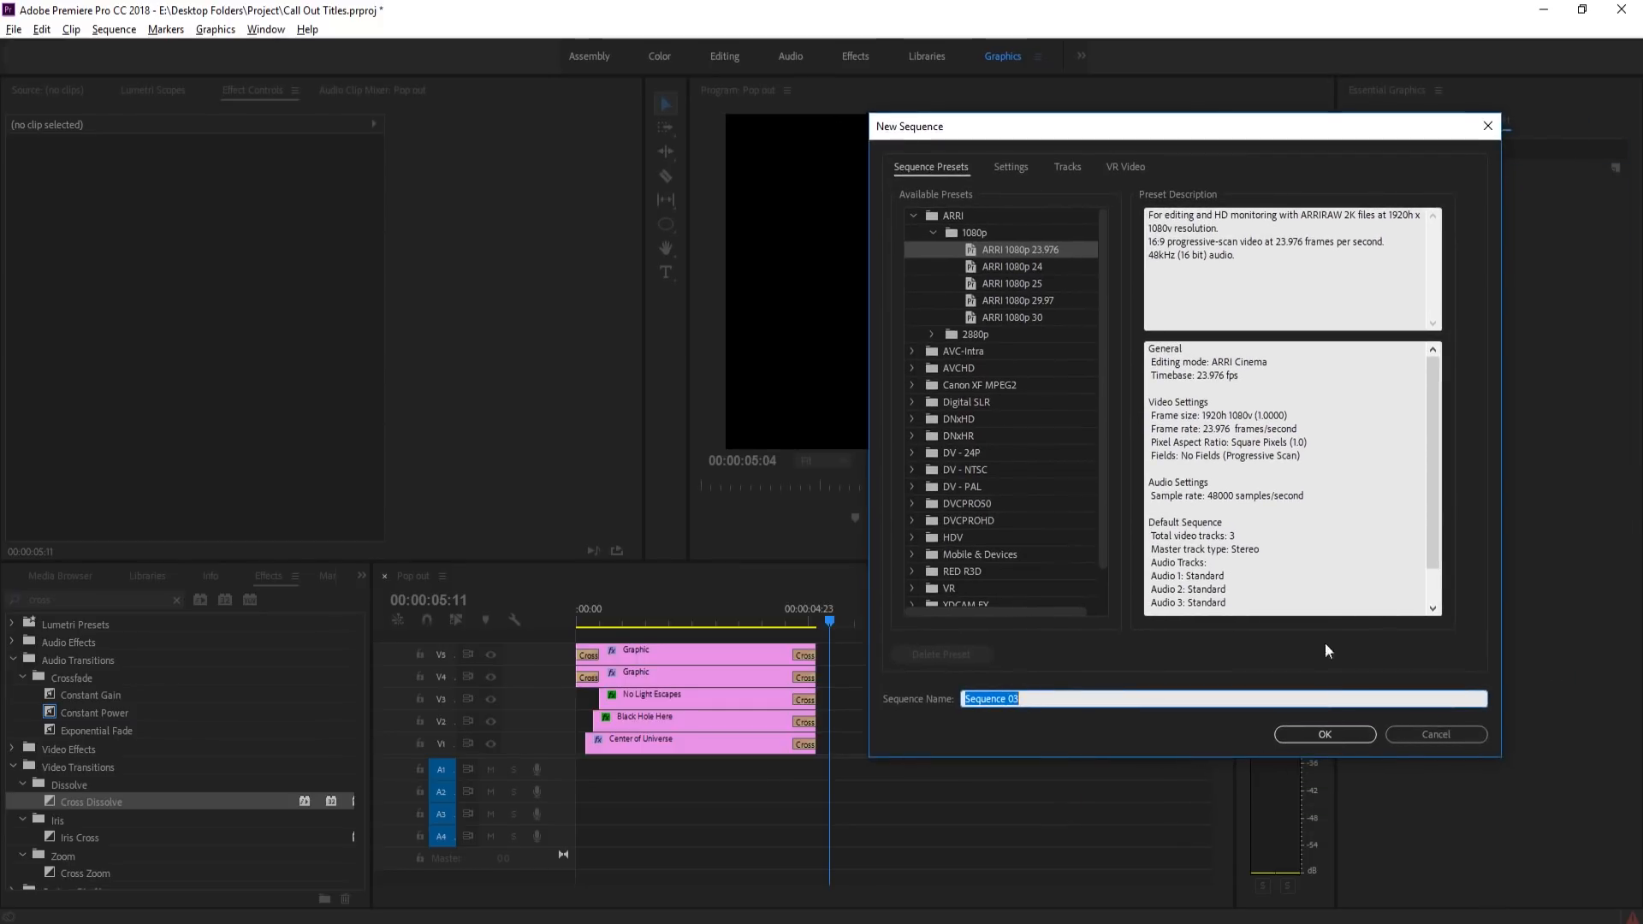
left_click(1327, 734)
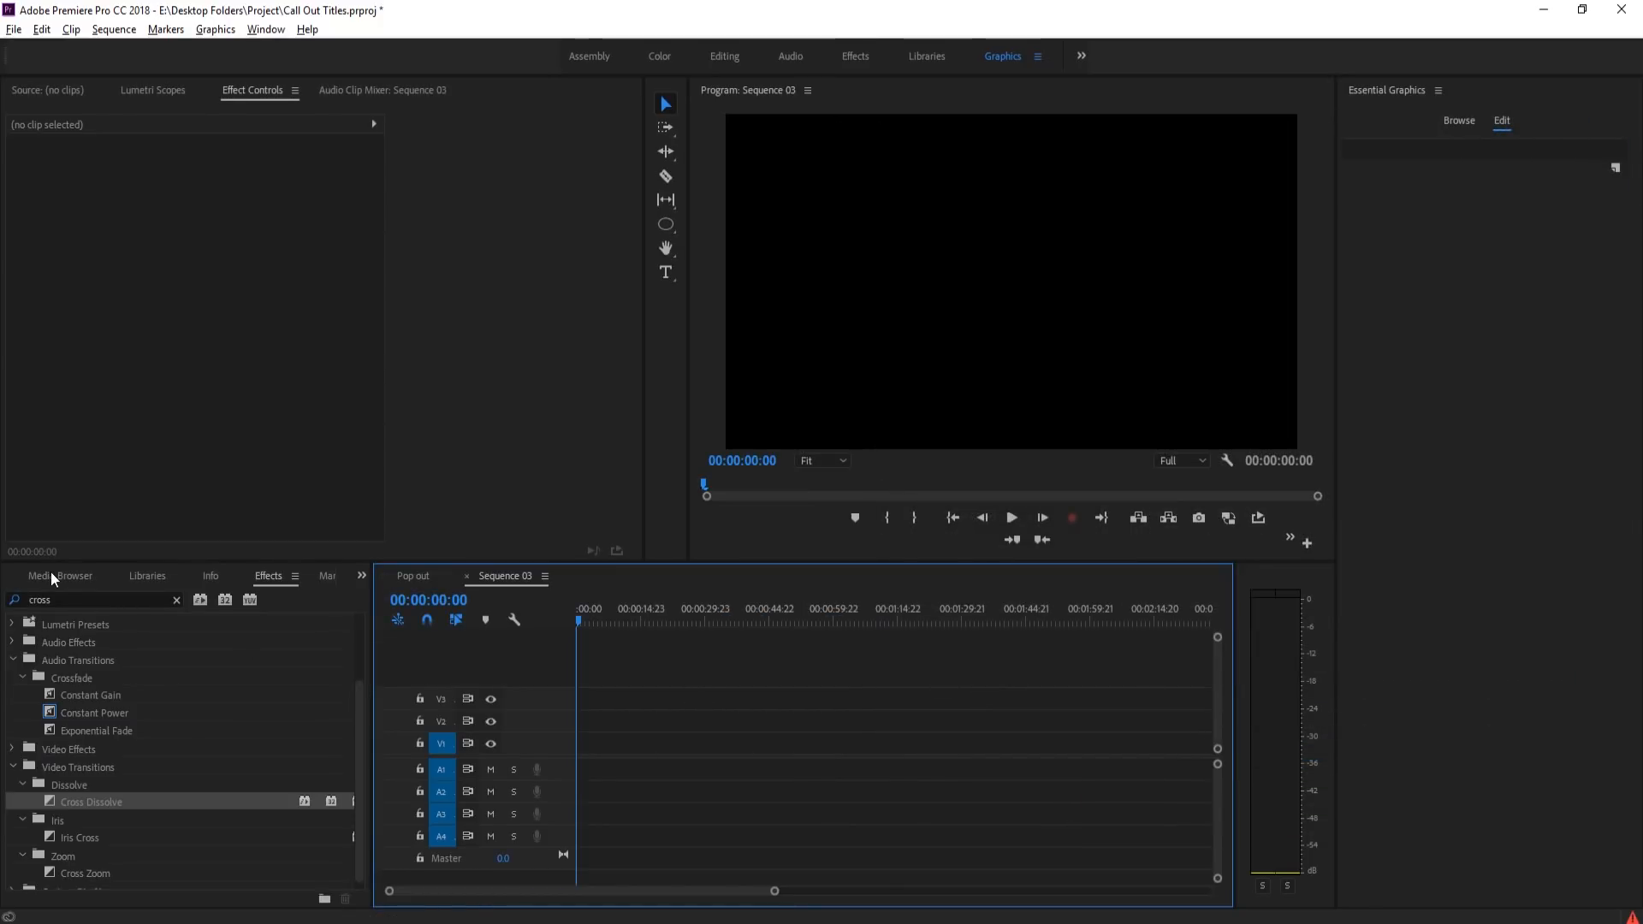
- Place DSC_0164.MOV on V1 and A1 at the start of Sequence 03
left_click(28, 576)
left_click_drag(95, 673, 591, 749)
mouse_move(585, 611)
left_mouse_down()
mouse_move(598, 606)
mouse_move(577, 607)
left_mouse_up()
scroll(685, 753, "up", 3)
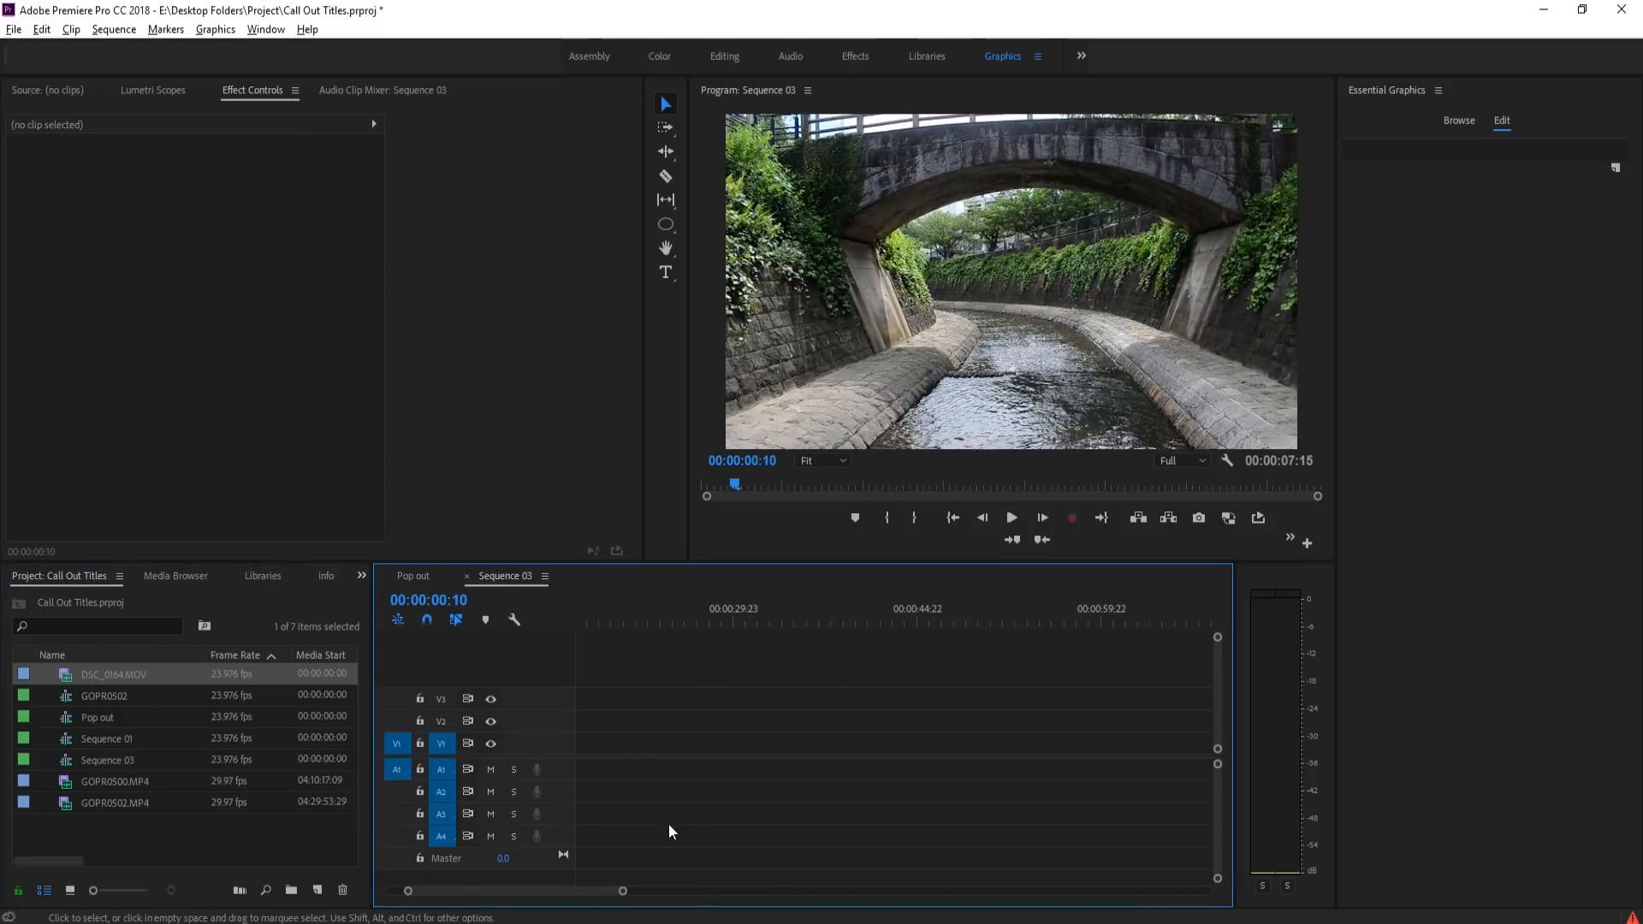
left_click_drag(579, 890, 552, 891)
- Mute audio track A1 and preview the bridge footage in Sequence 03
key("space")
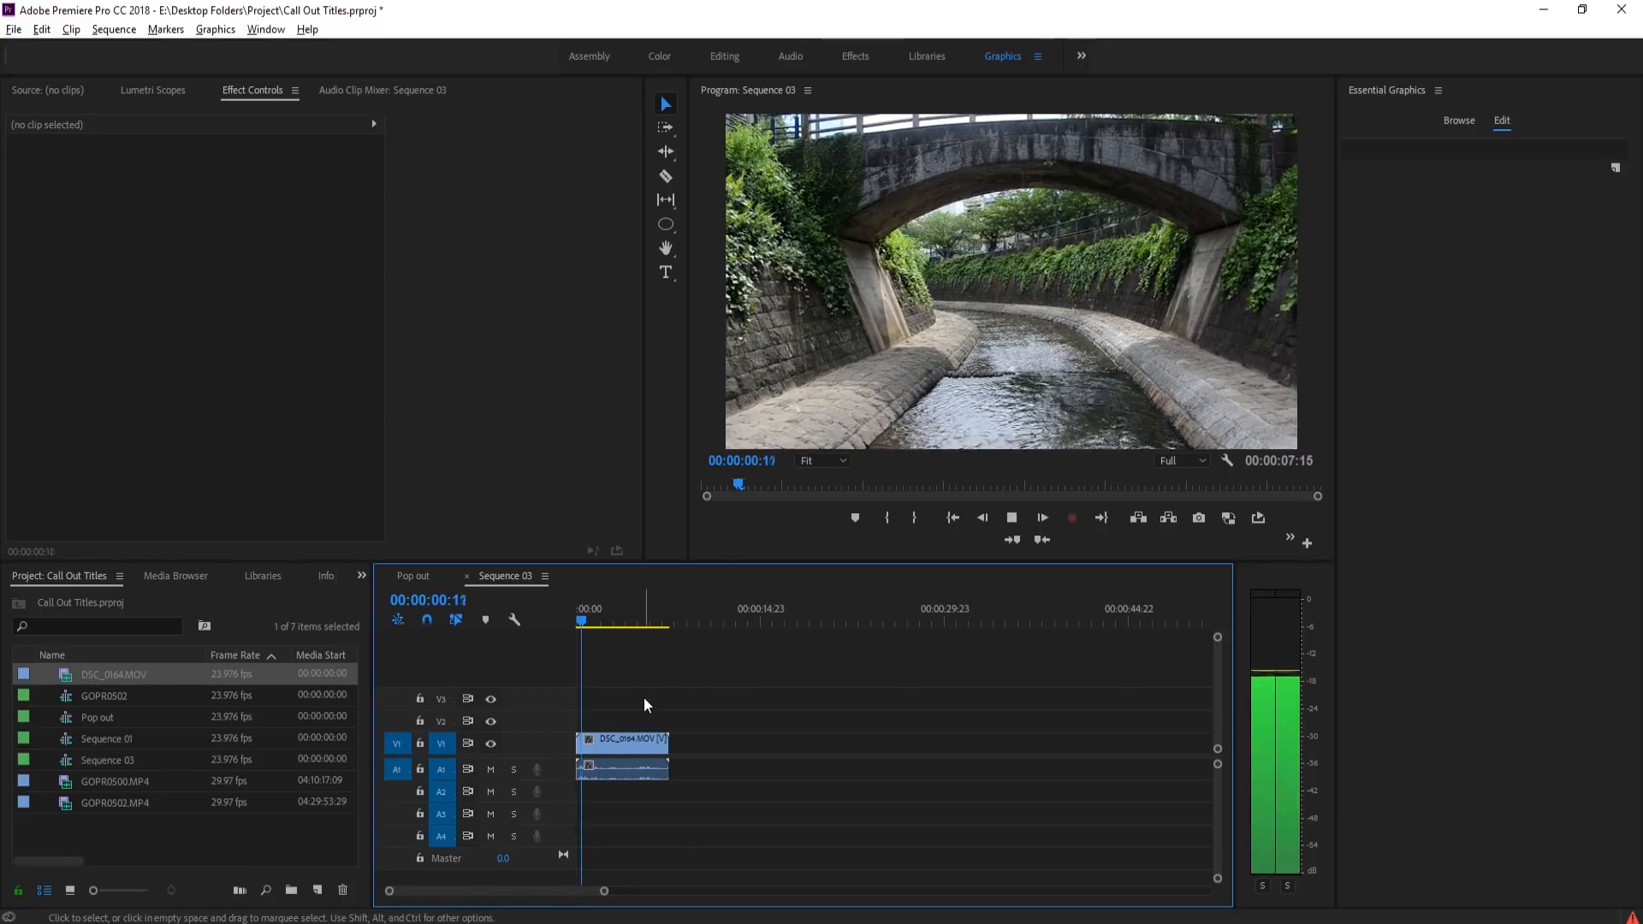
key("space")
key("space")
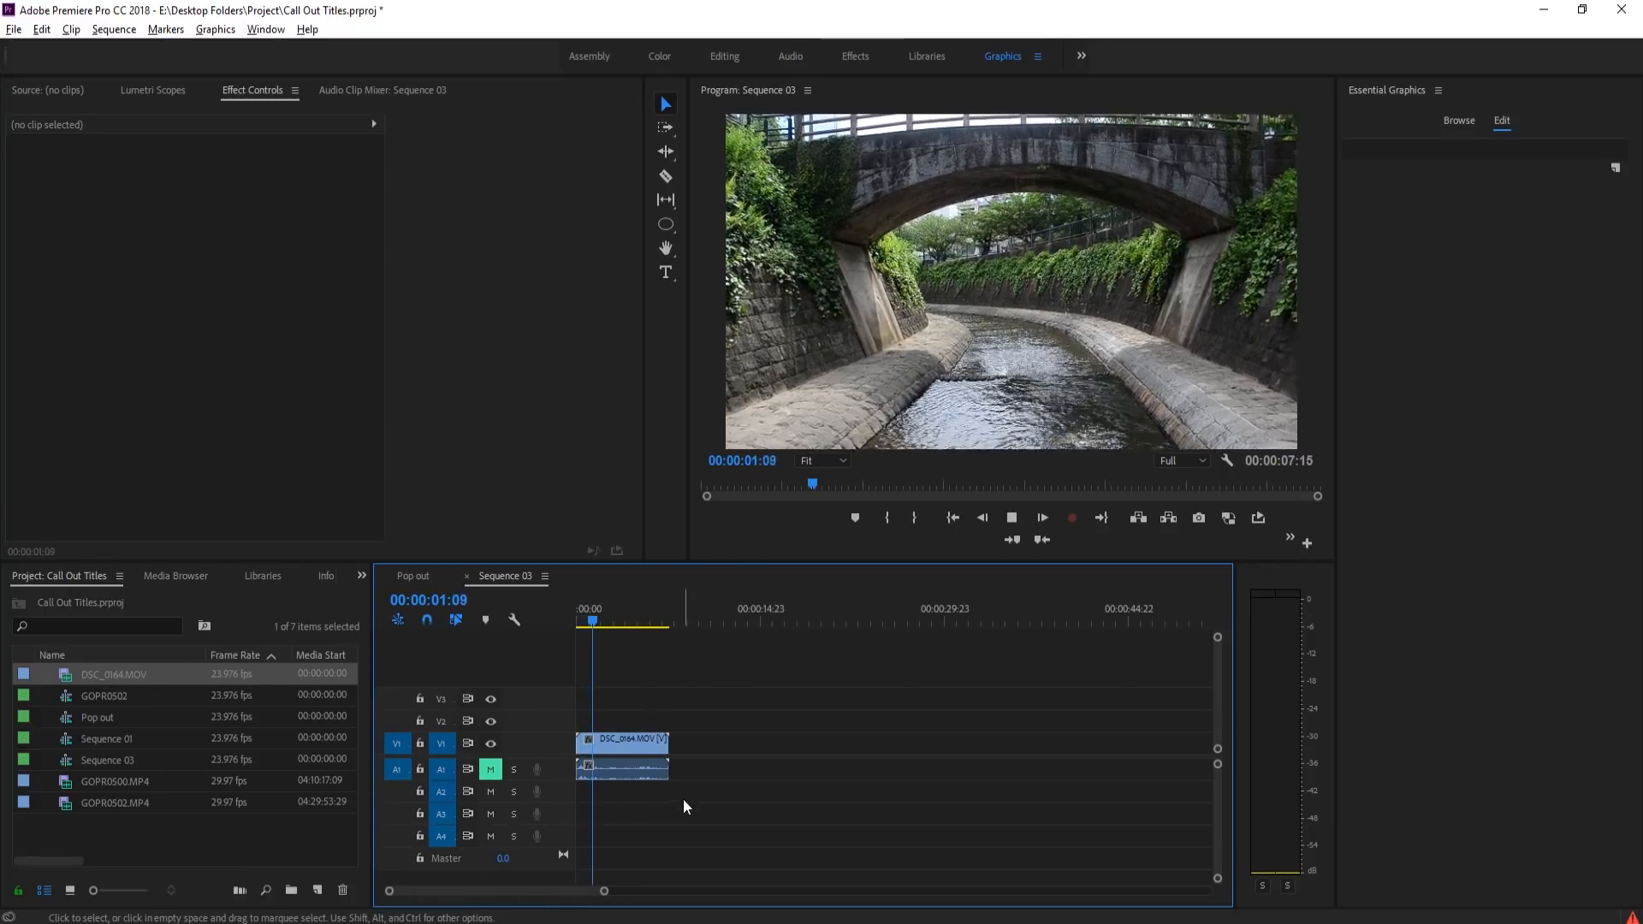
key("space")
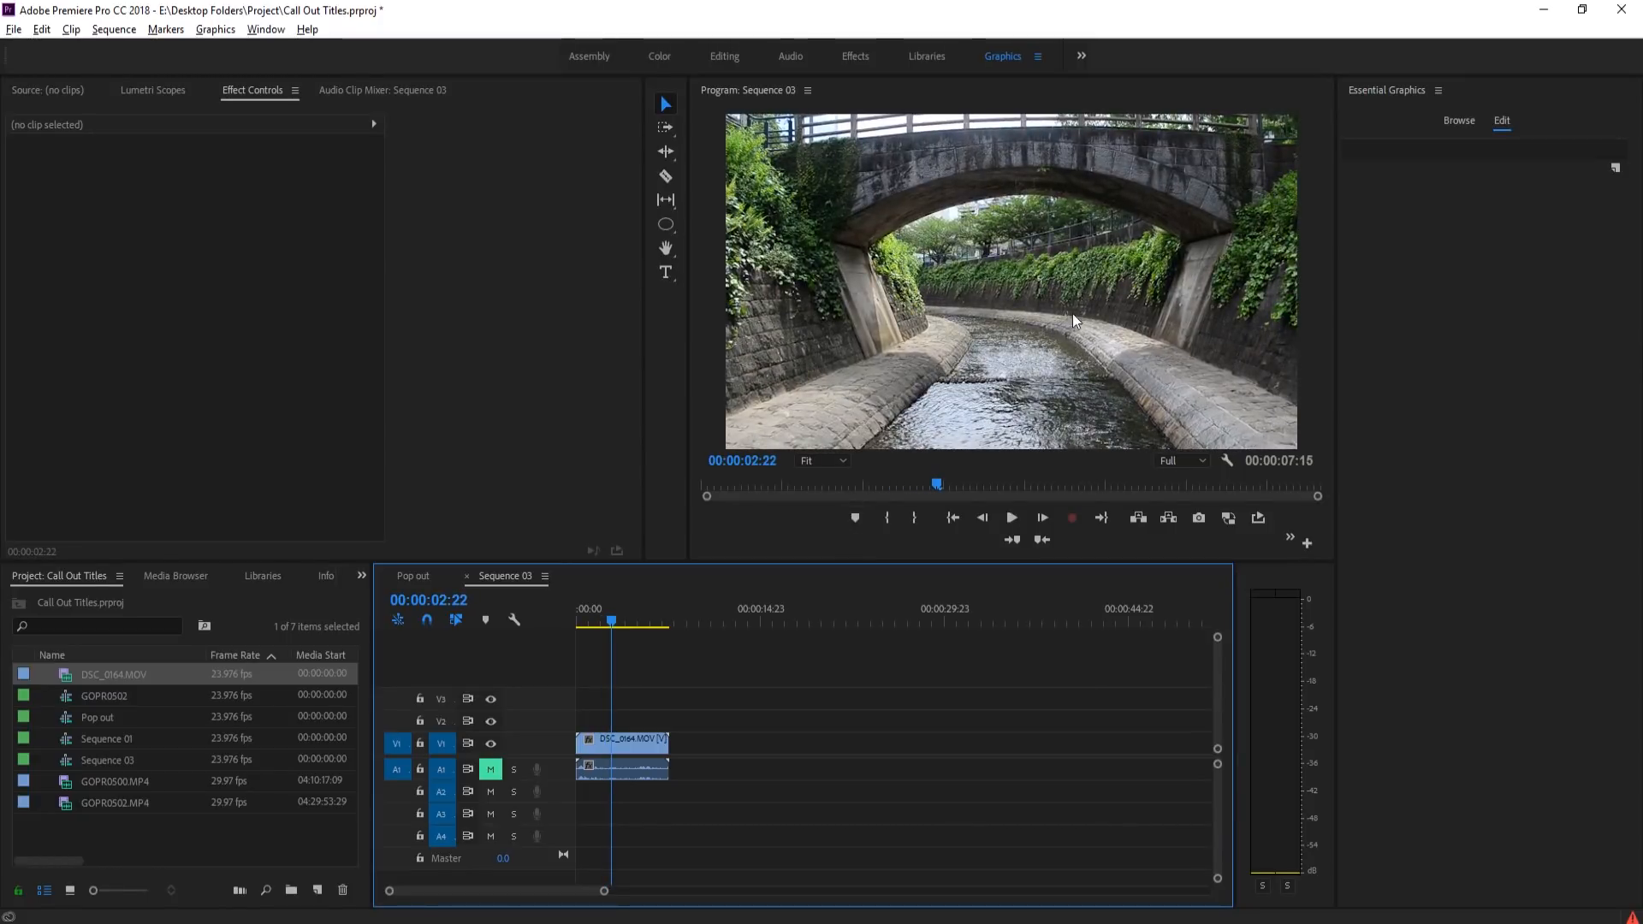
key("space")
key("space")
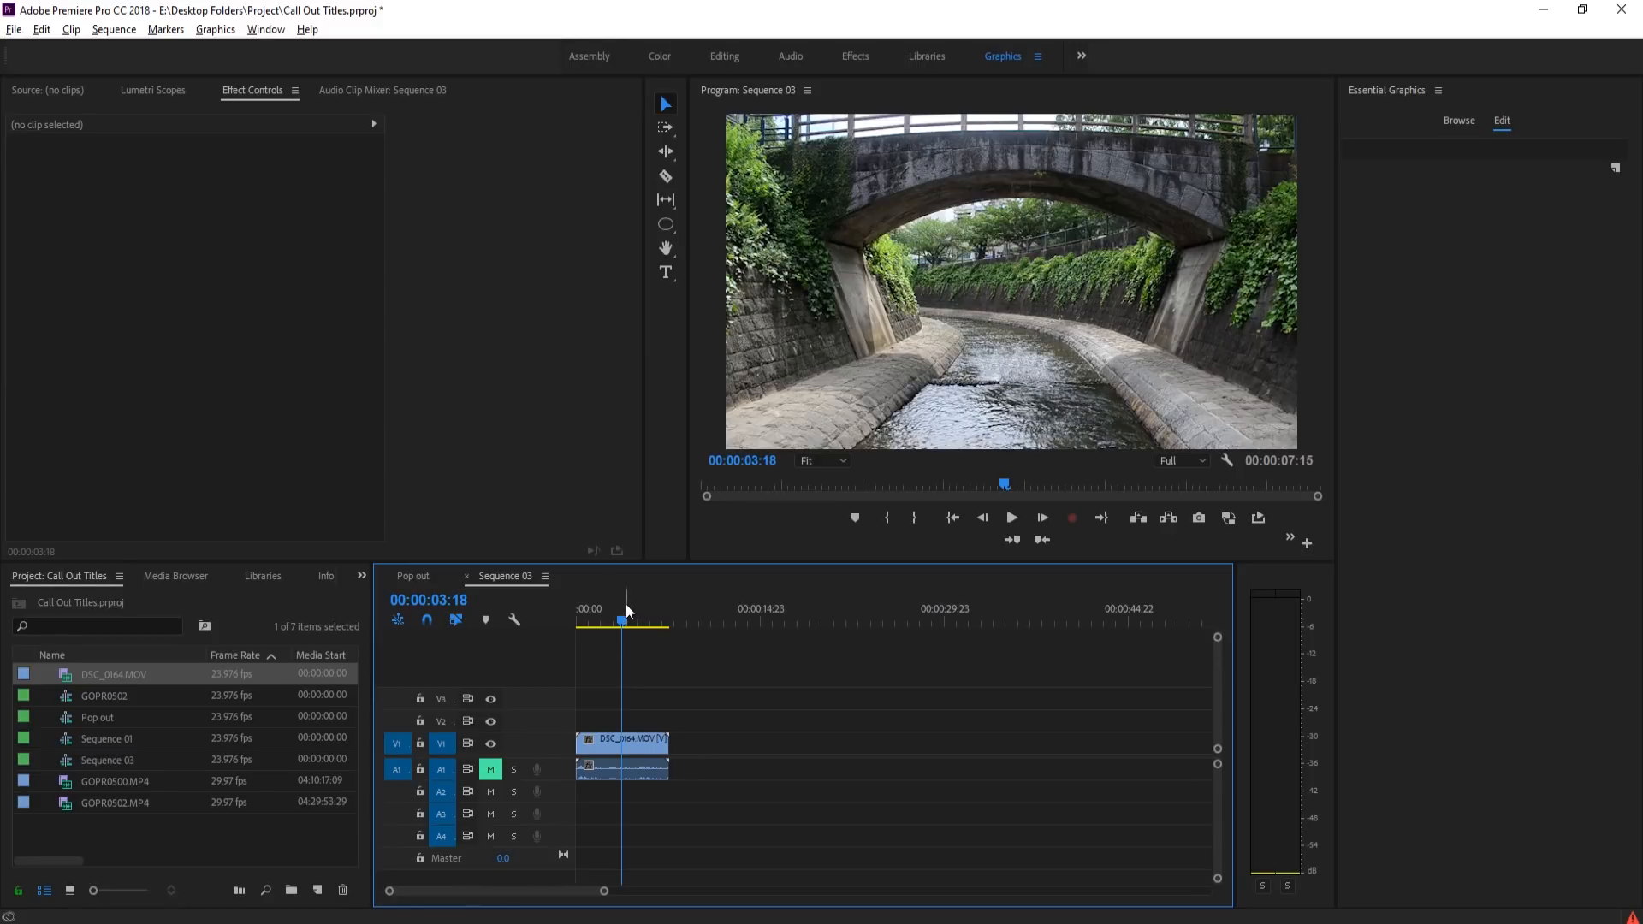
left_click_drag(623, 616, 655, 614)
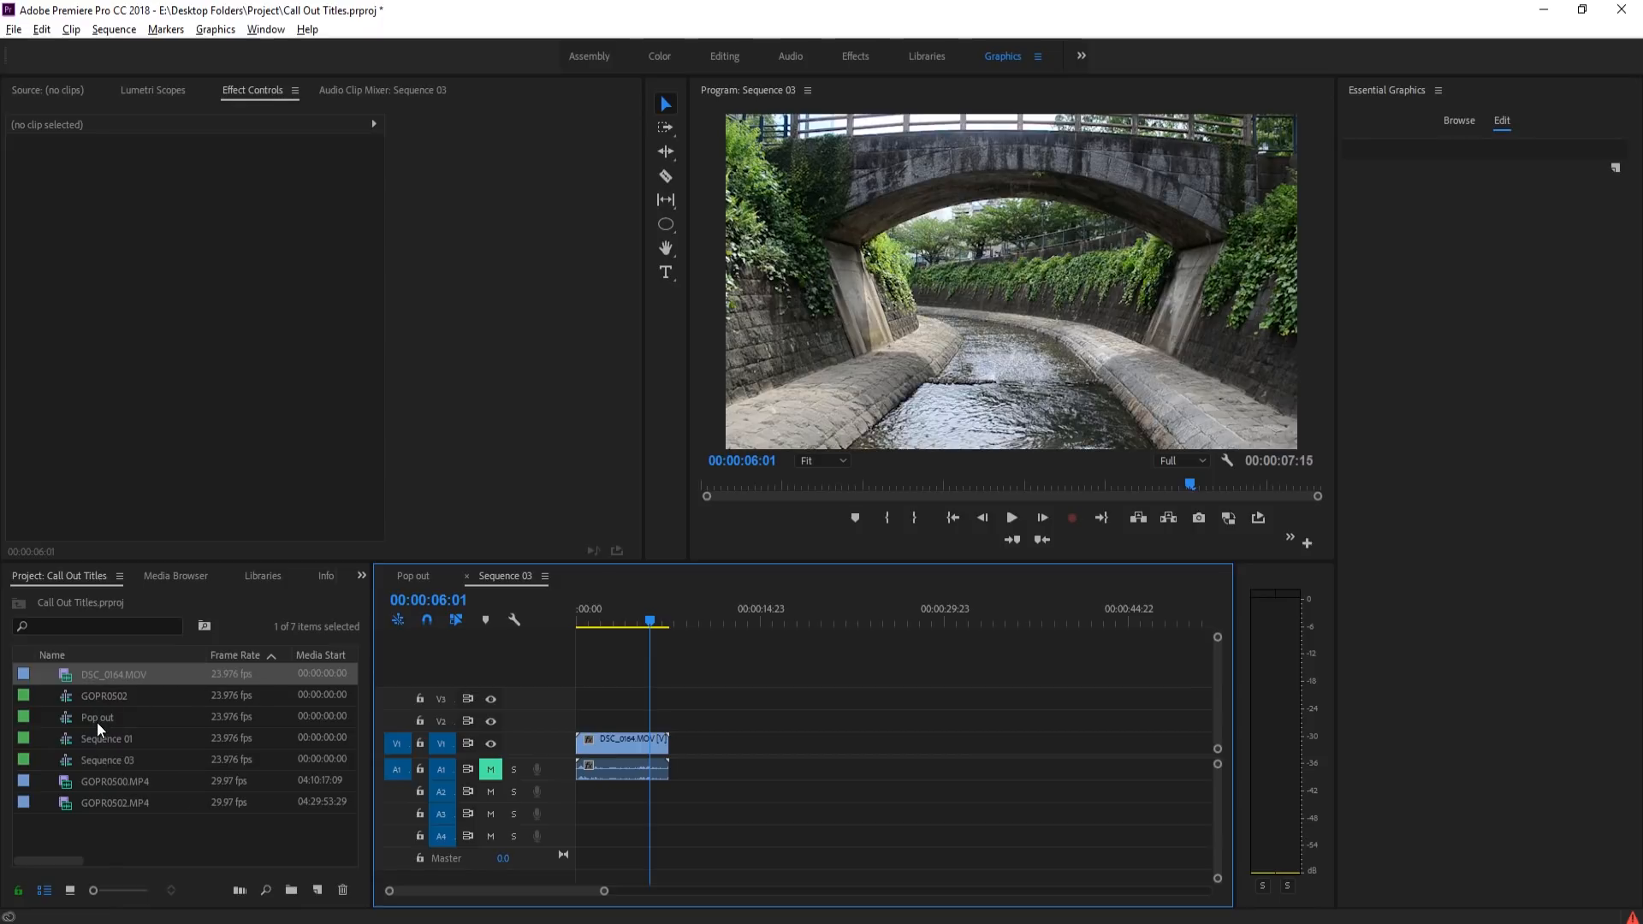
- Place the Pop out sequence on V2 above the bridge footage and set its position to 1300.0, 441.0 and scale to 57.0
left_click_drag(96, 723, 585, 730)
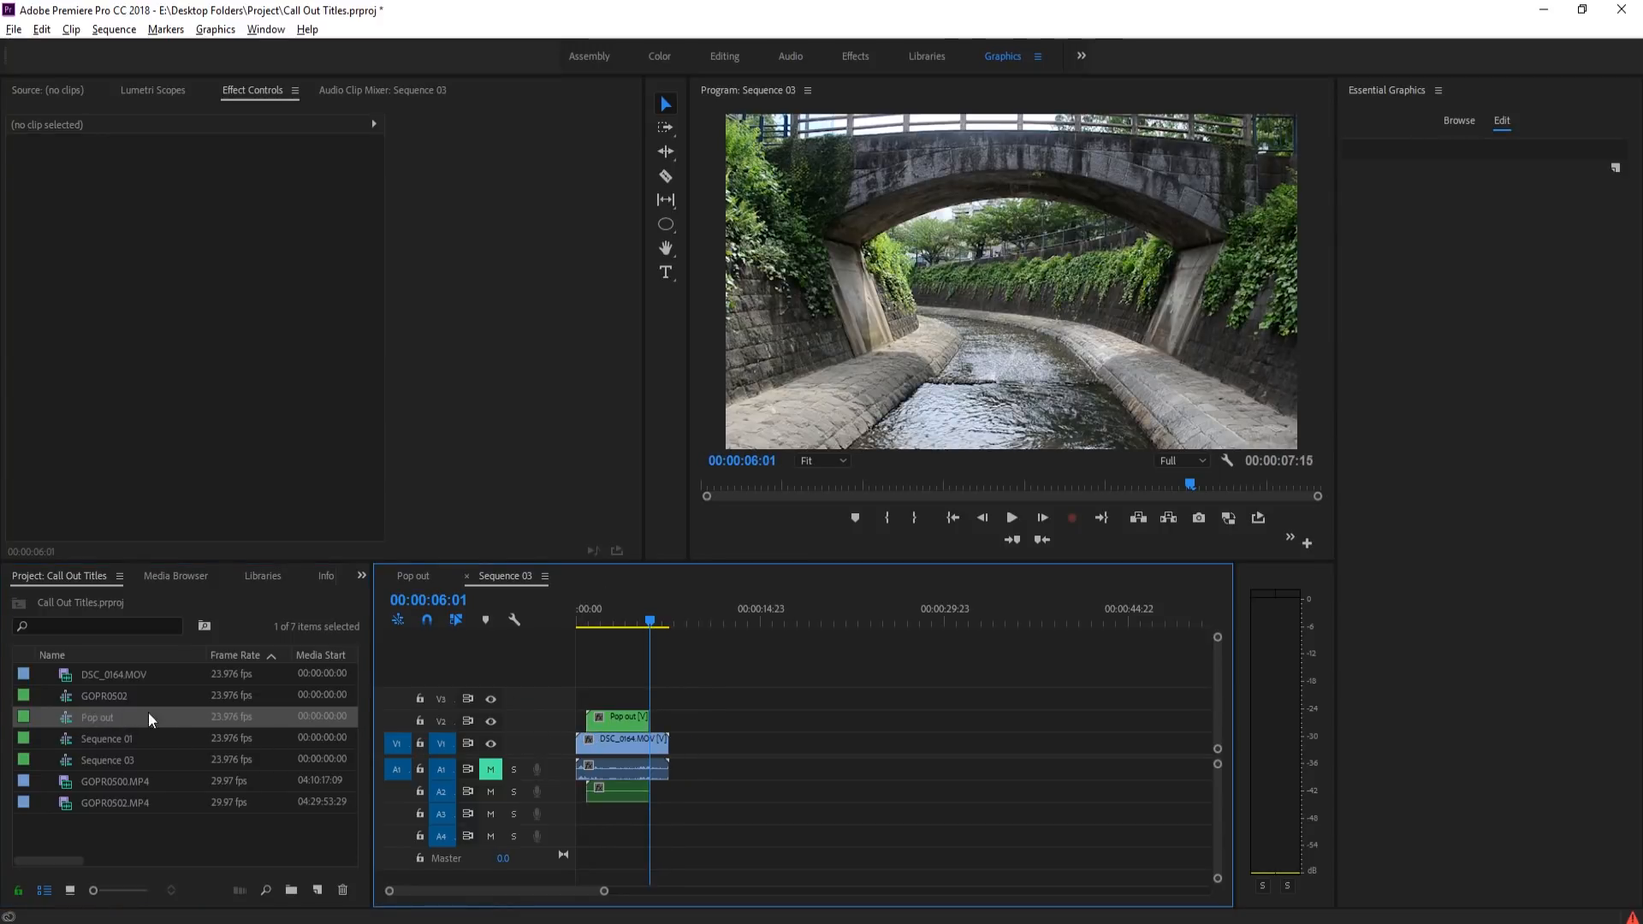
mouse_move(616, 622)
left_mouse_down()
mouse_move(584, 624)
mouse_move(606, 623)
left_mouse_up()
left_click(630, 721)
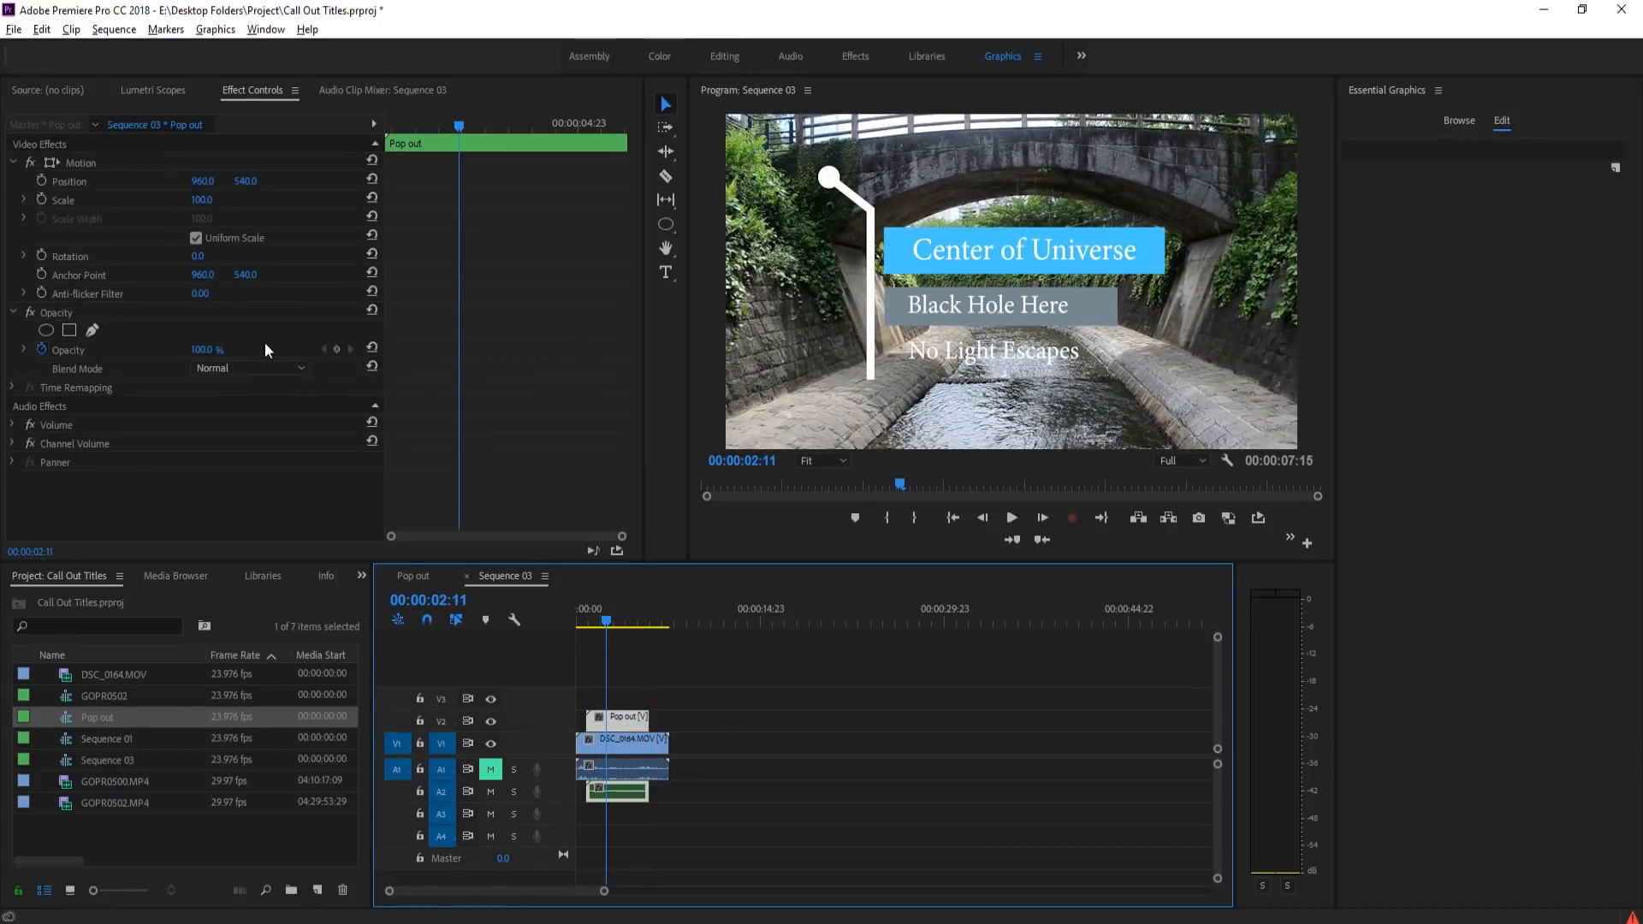
left_click_drag(186, 190, 489, 169)
left_click_drag(202, 203, 158, 196)
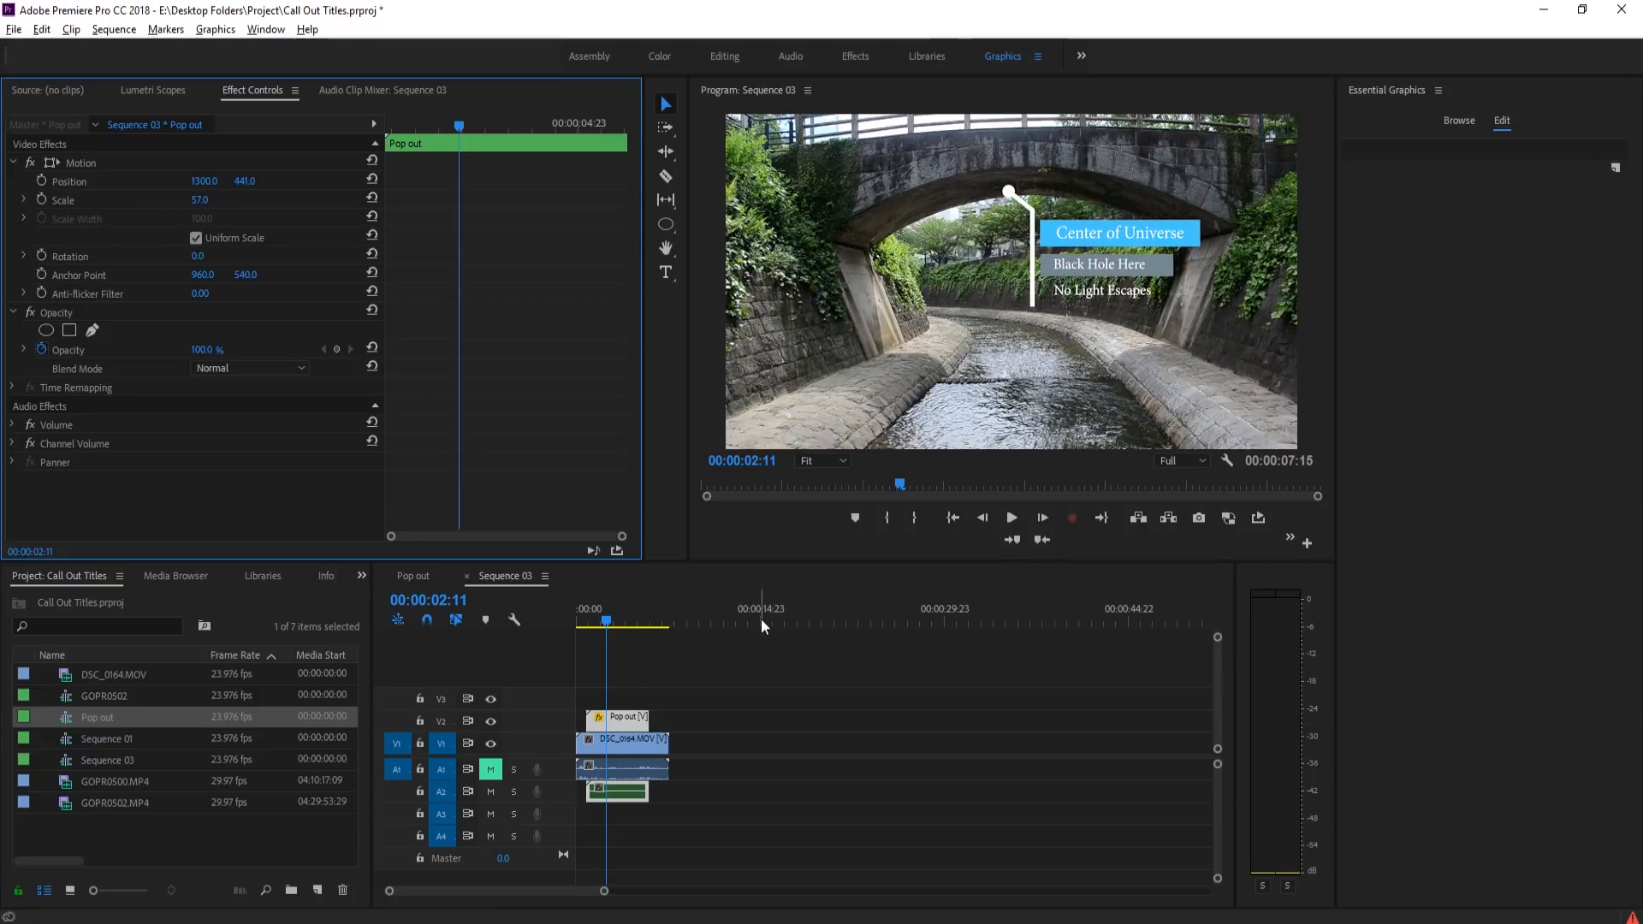
- Play Sequence 03 from near its start to check how the call-out sits over the moving footage
left_click_drag(613, 615, 586, 614)
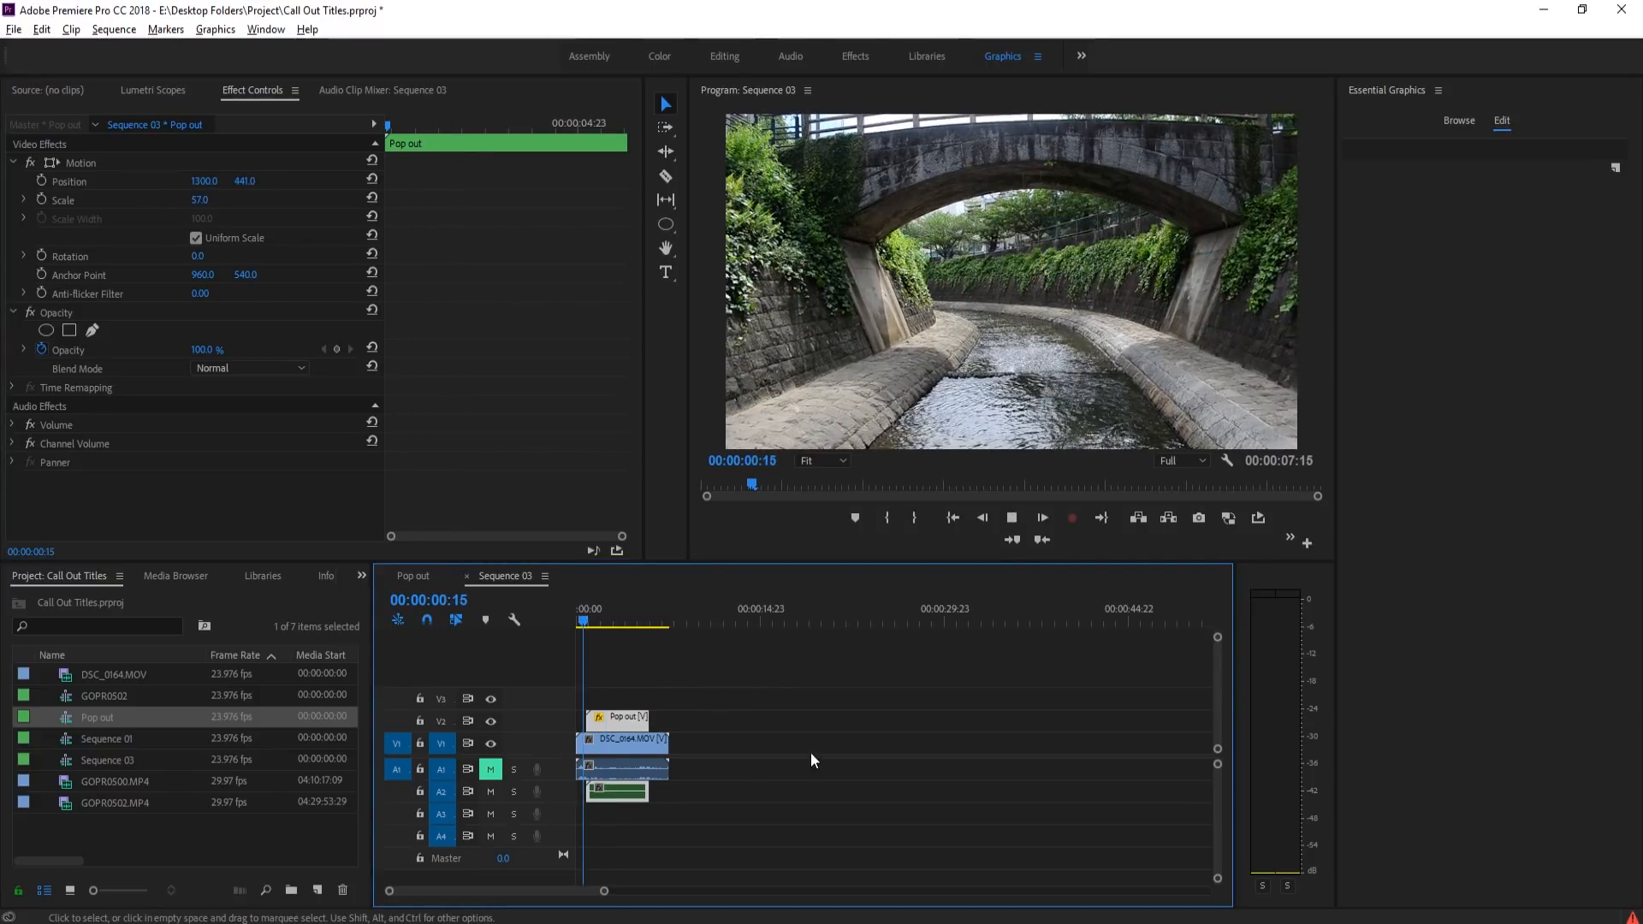
key("space")
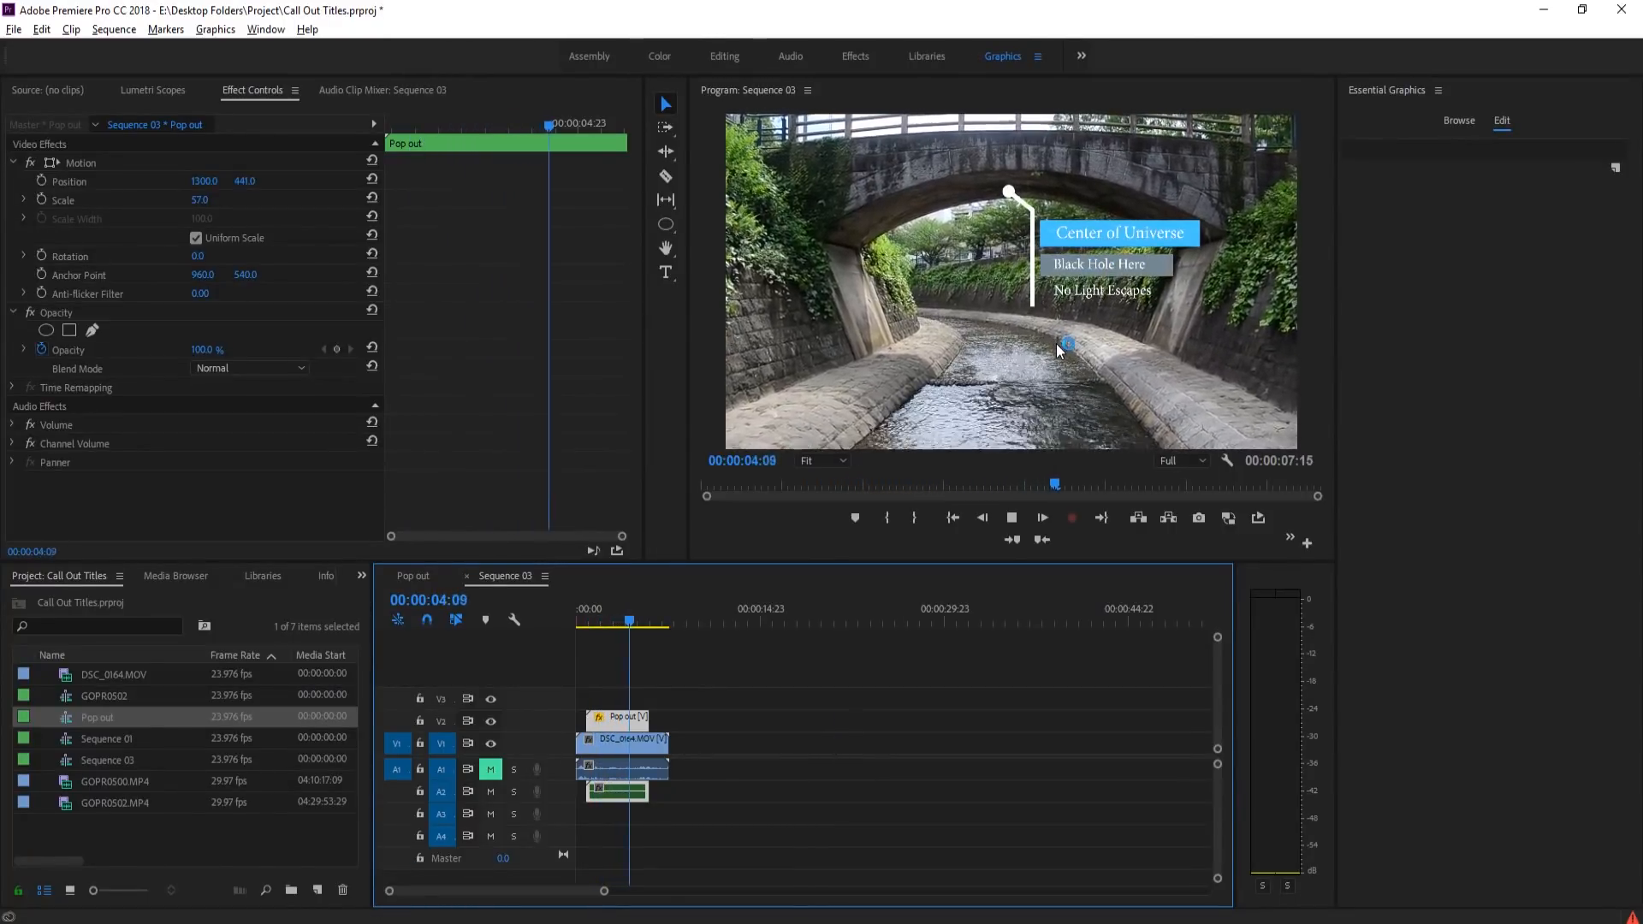
key("space")
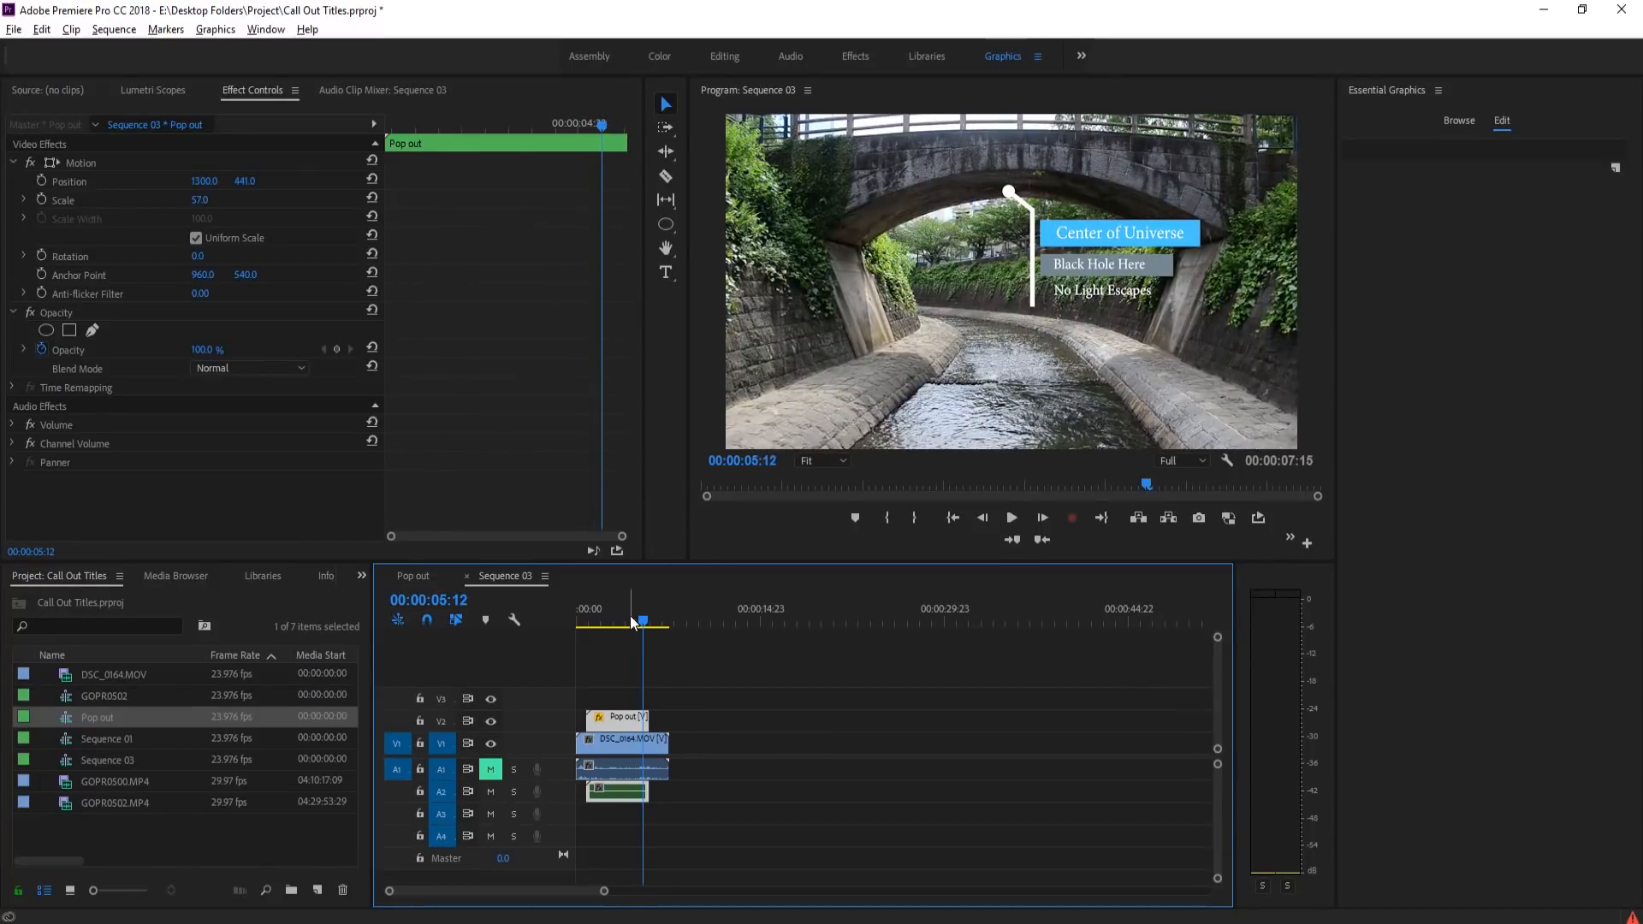
mouse_move(630, 615)
left_mouse_down()
mouse_move(591, 613)
mouse_move(616, 612)
left_mouse_up()
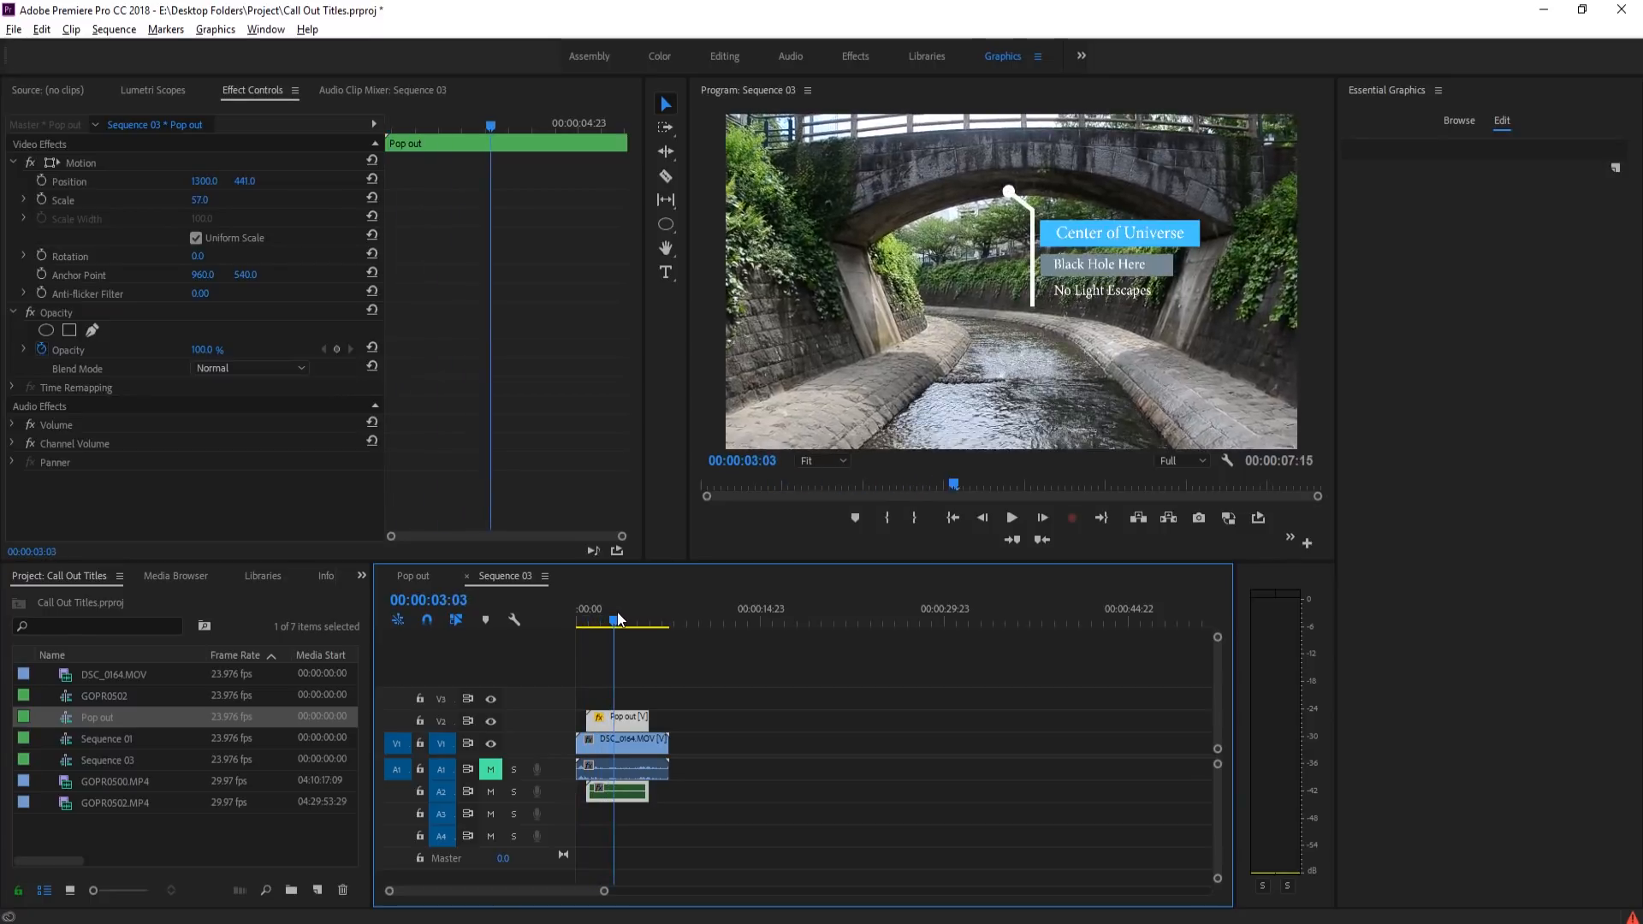
left_click(642, 750)
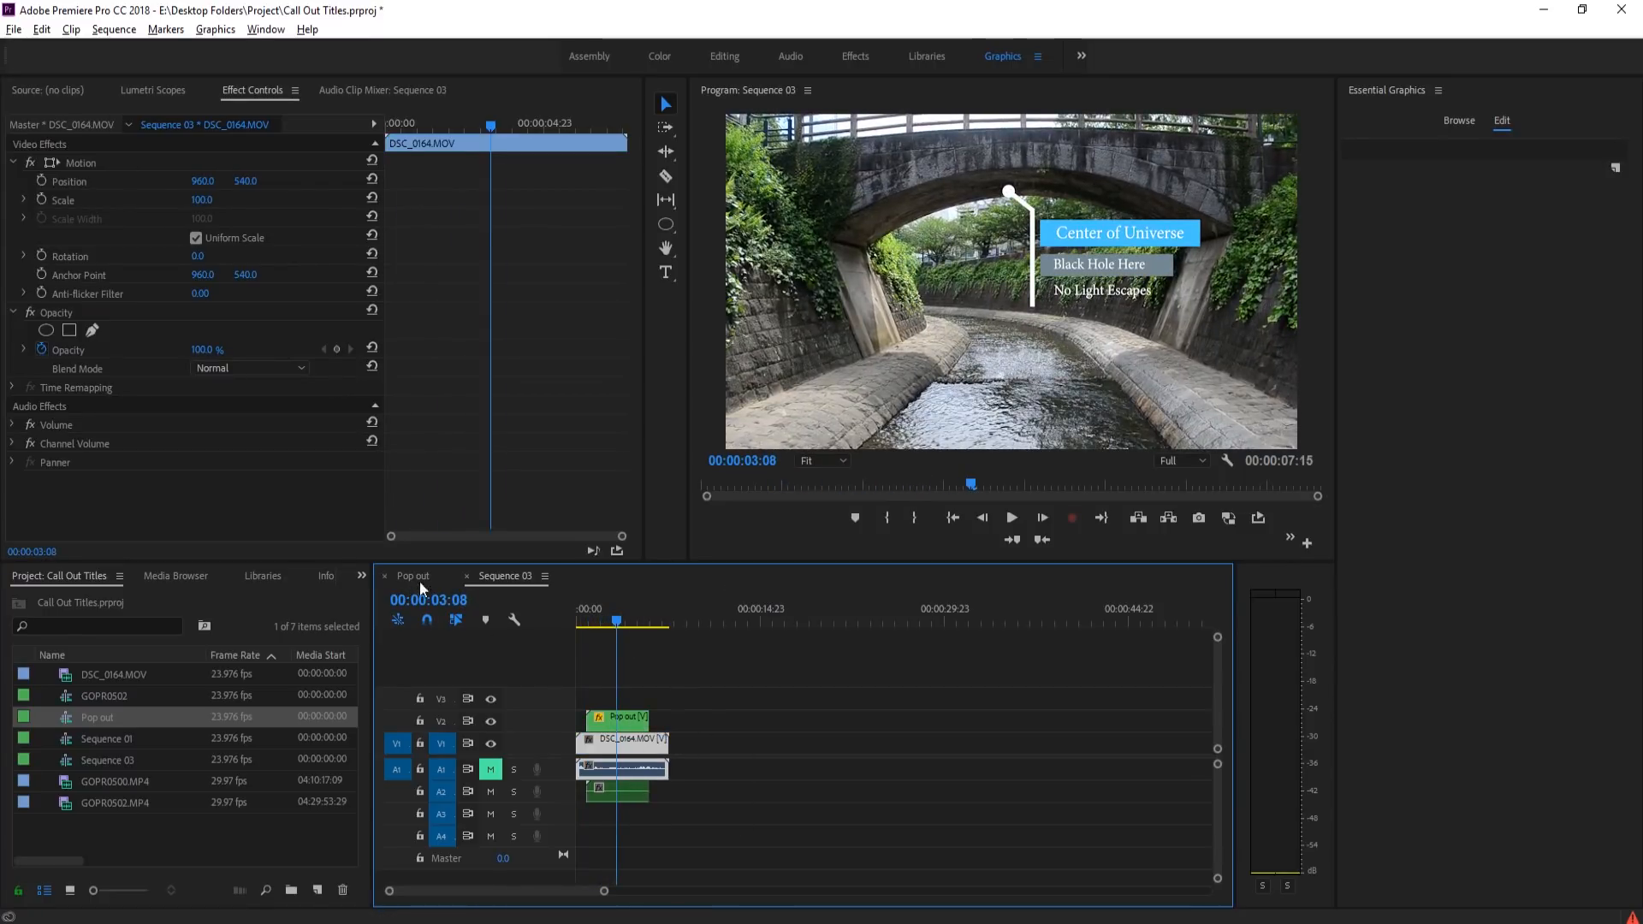
- Open the GOPR0502 sequence and delete the nested Sequence 01 clip above its footage
left_click(121, 756)
double_click(125, 736)
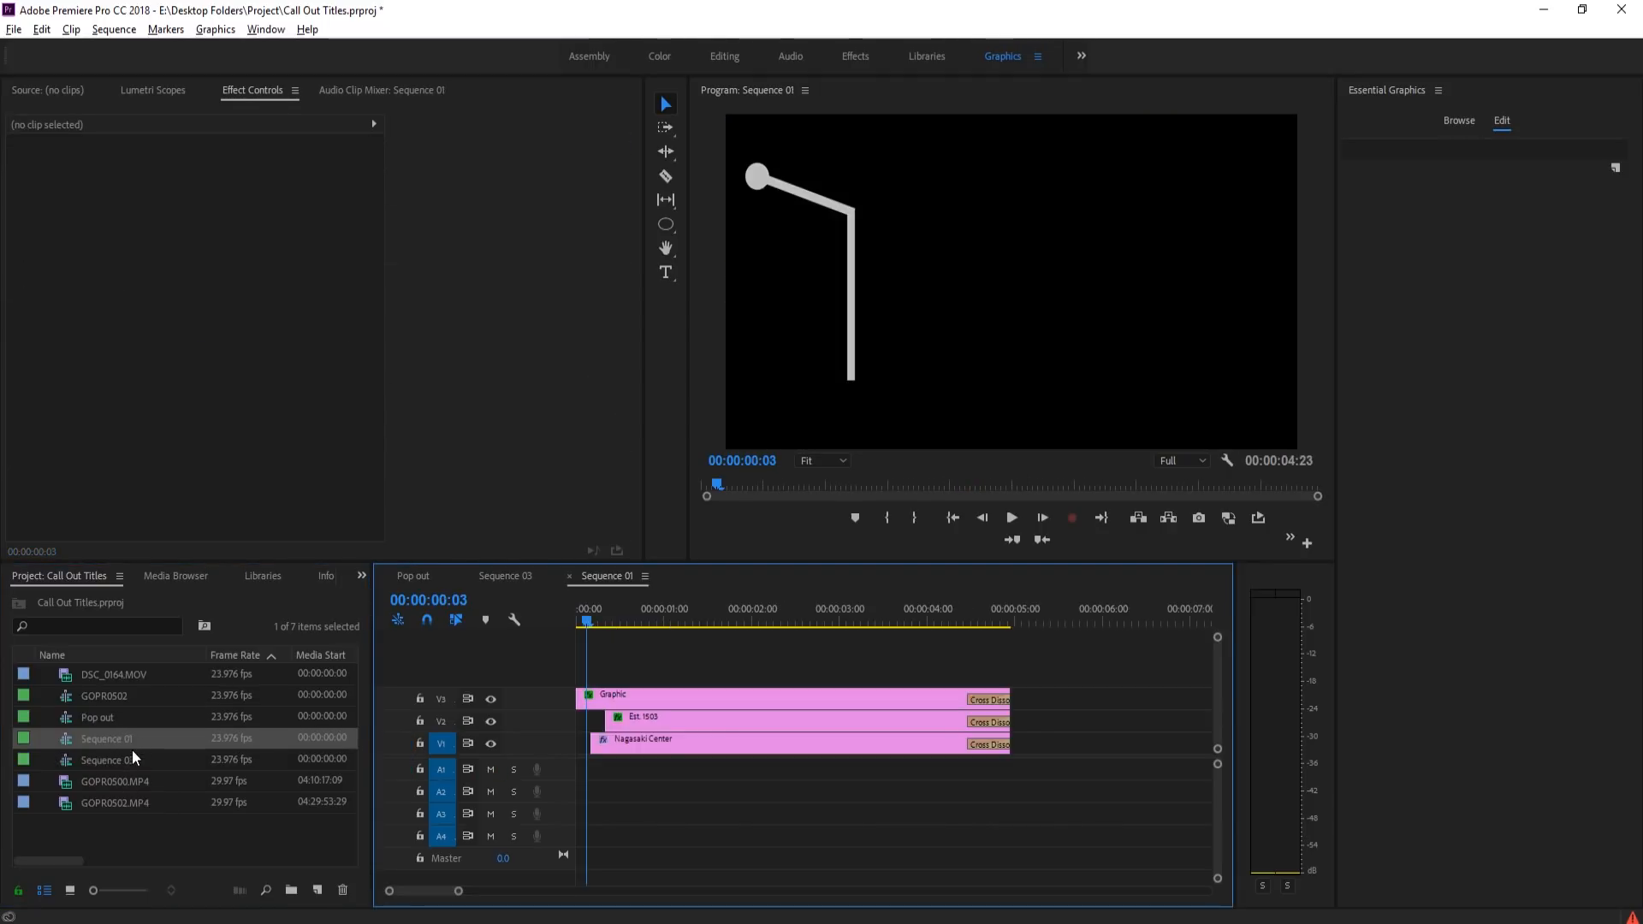
double_click(127, 759)
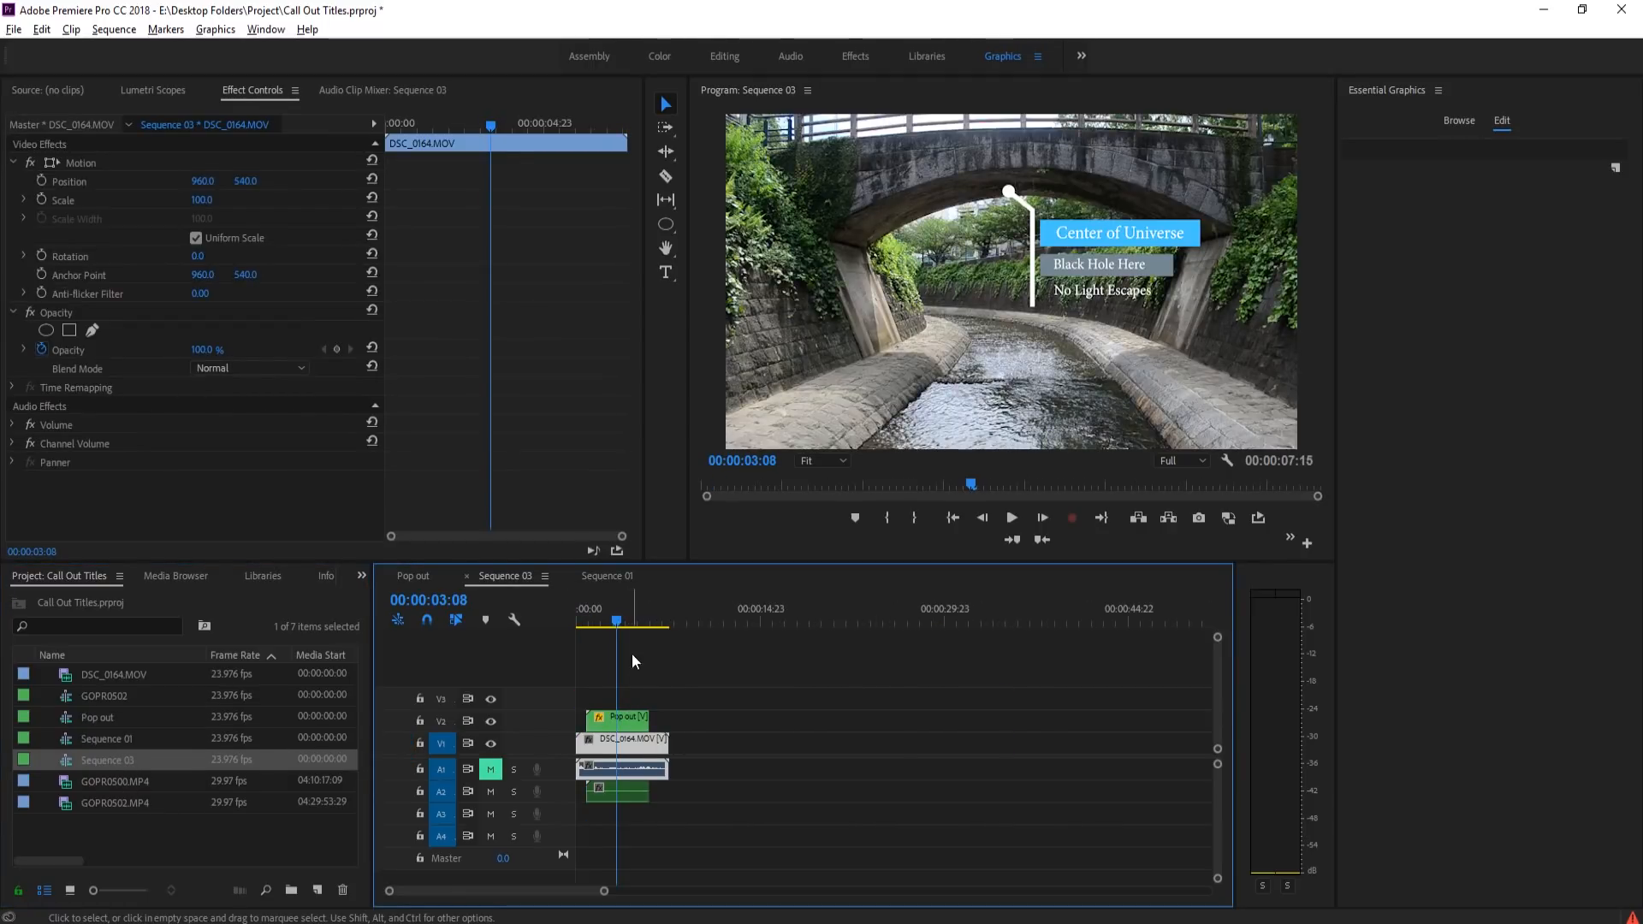
double_click(114, 696)
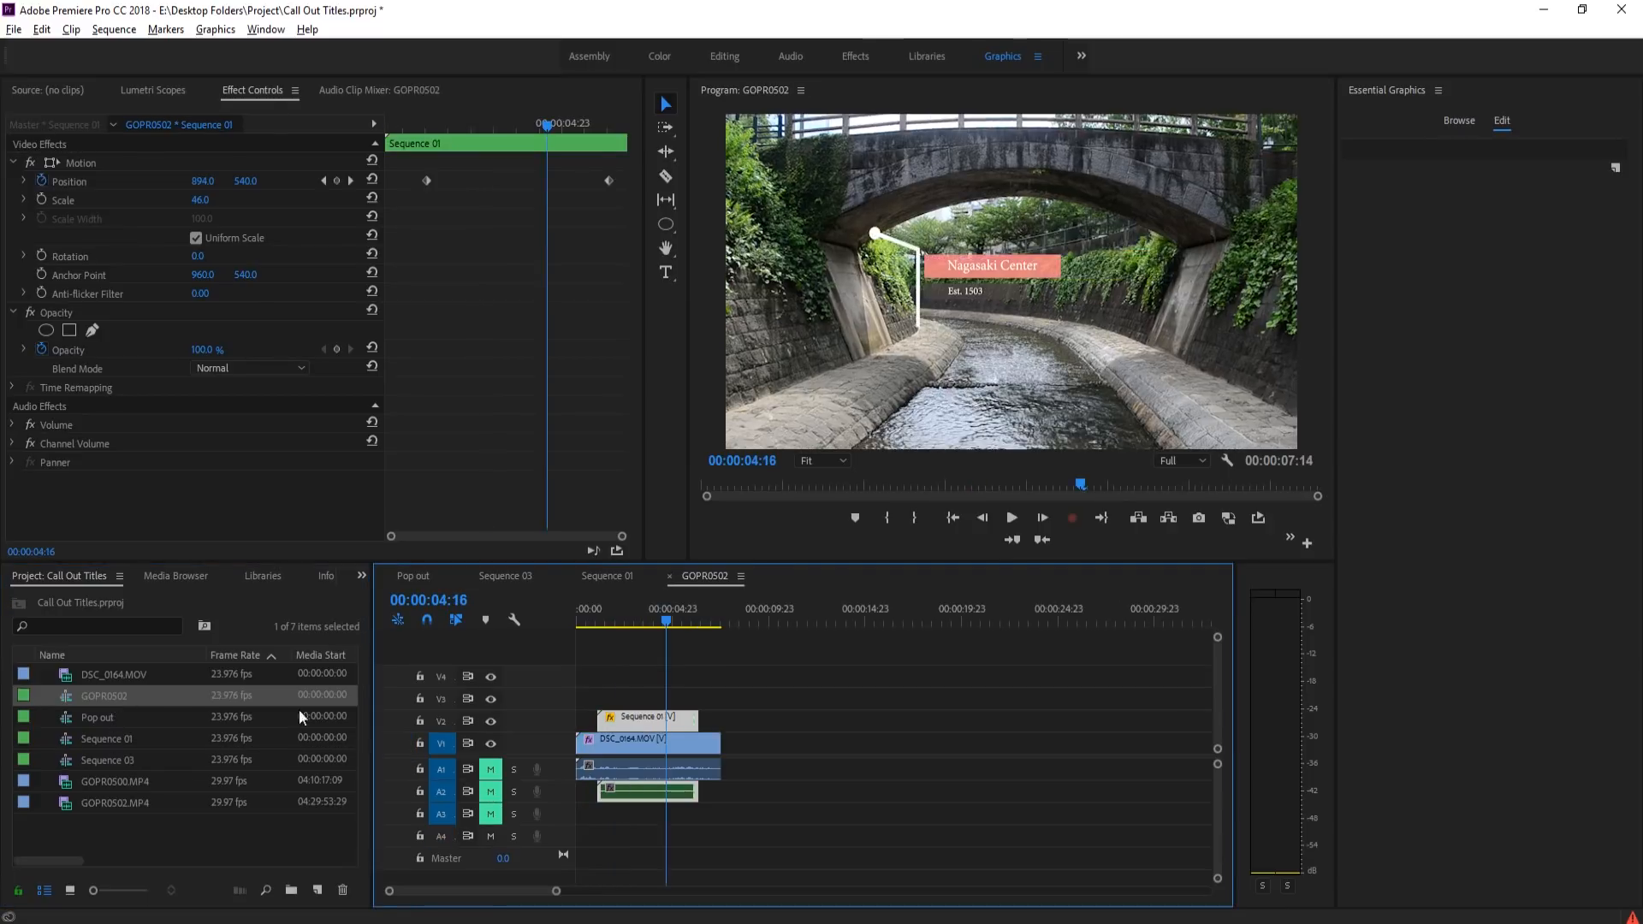
key("Delete")
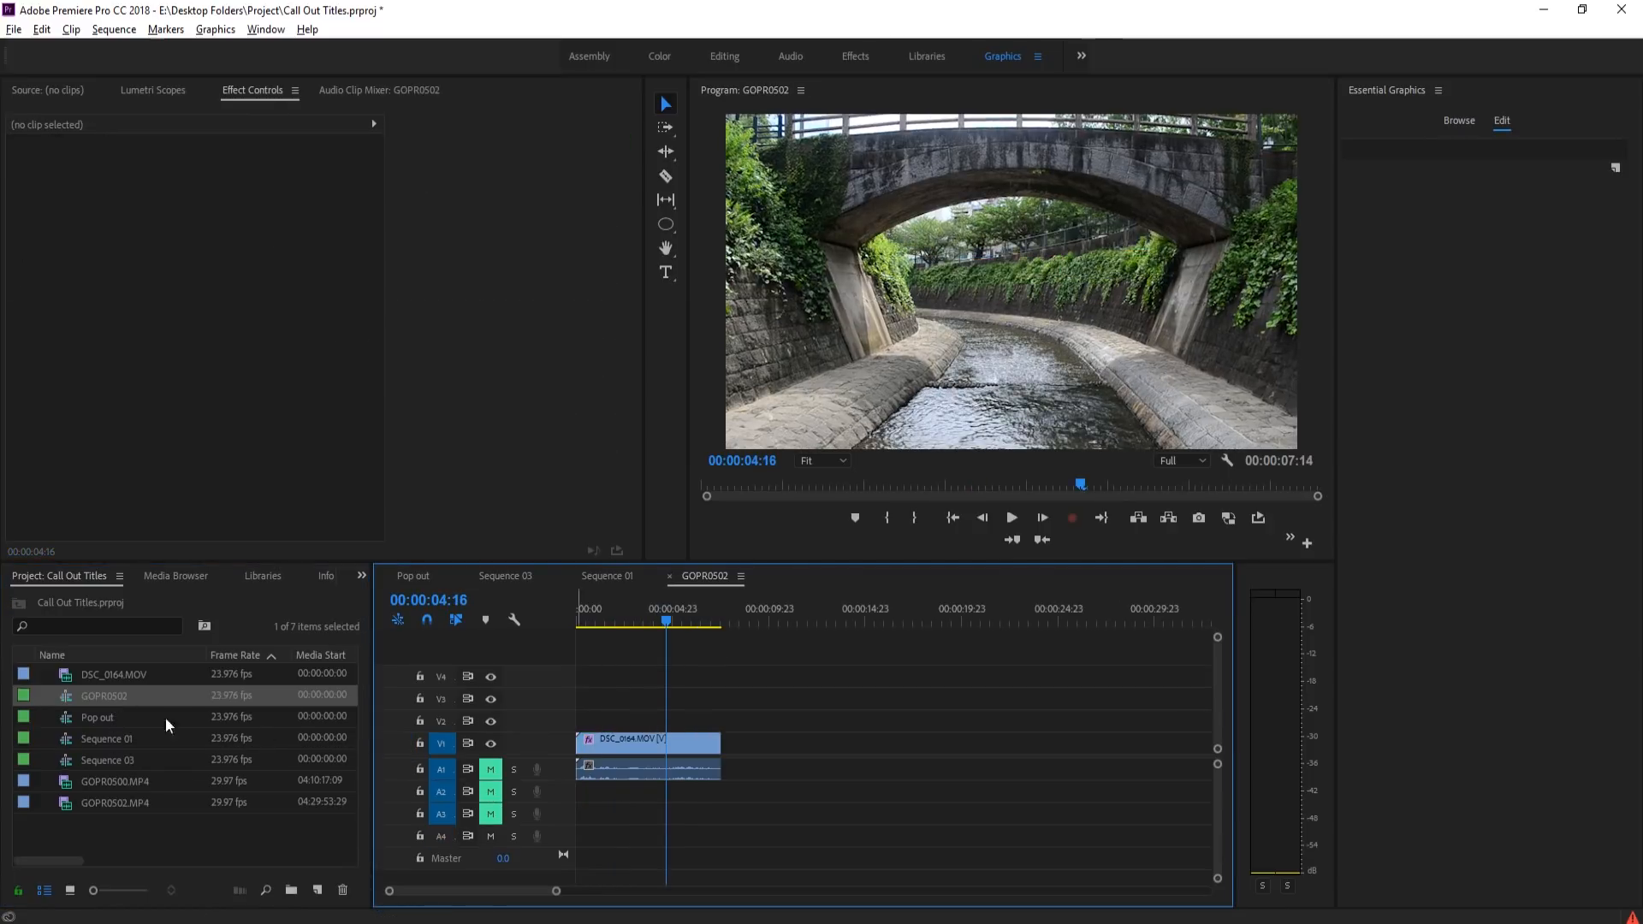
- Place the Pop out sequence on V2 above the GOPR0502 footage, scale it to 51.0 and keyframe its position at 1278.0, 415.0
left_click_drag(101, 717, 599, 733)
left_click_drag(587, 613, 641, 609)
left_click(654, 721)
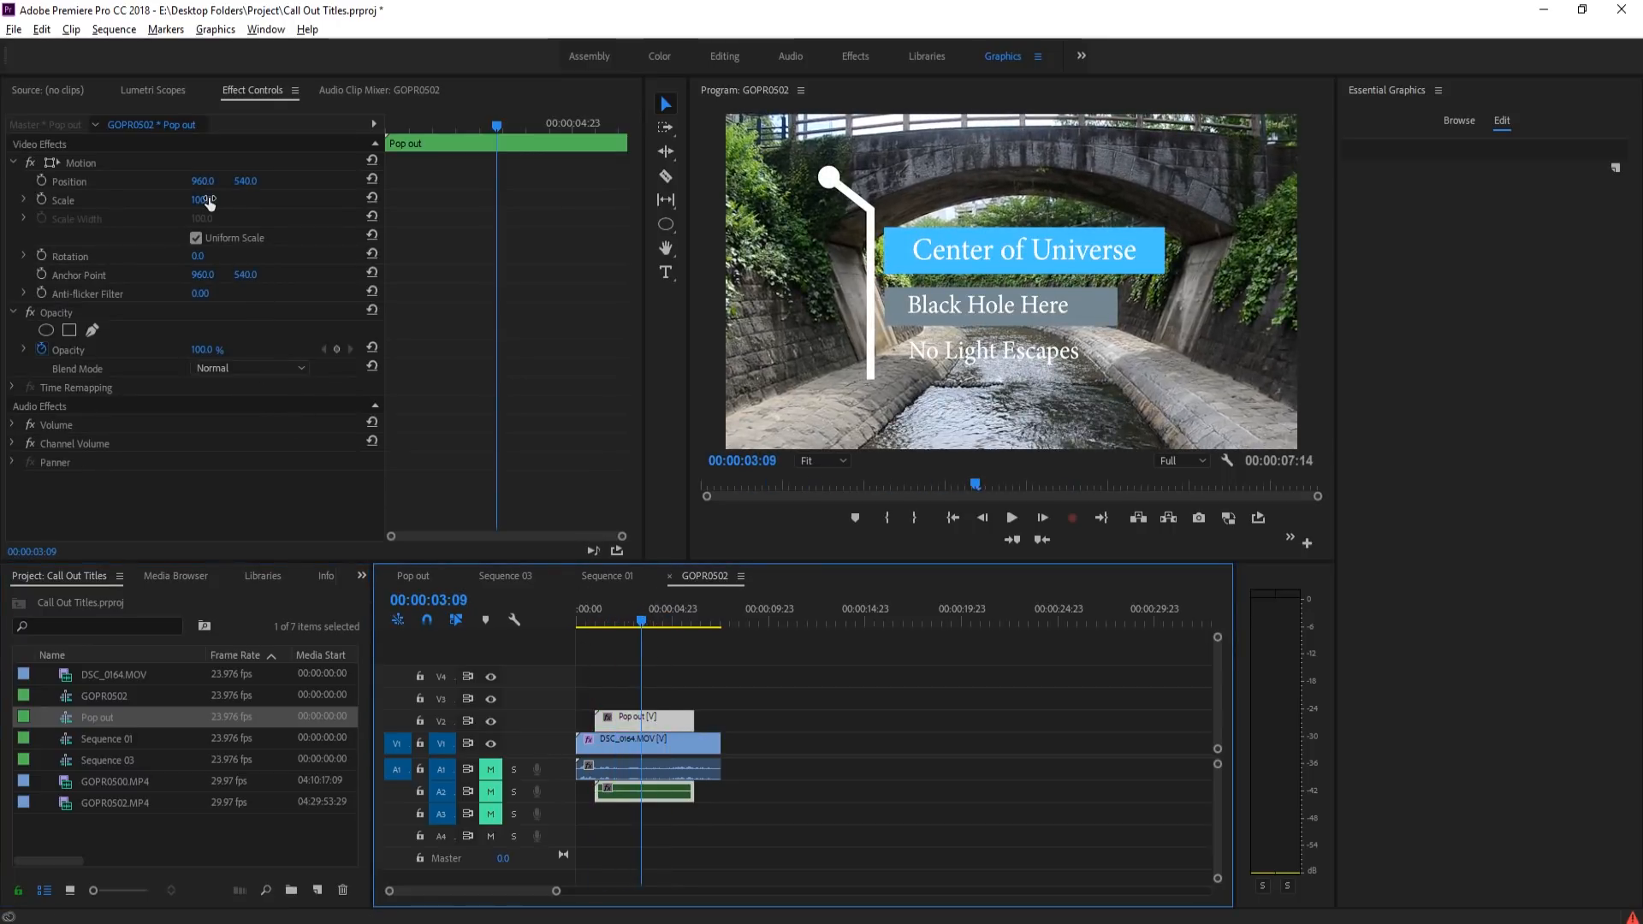
mouse_move(209, 202)
left_mouse_down()
mouse_move(167, 206)
mouse_move(233, 183)
left_mouse_up()
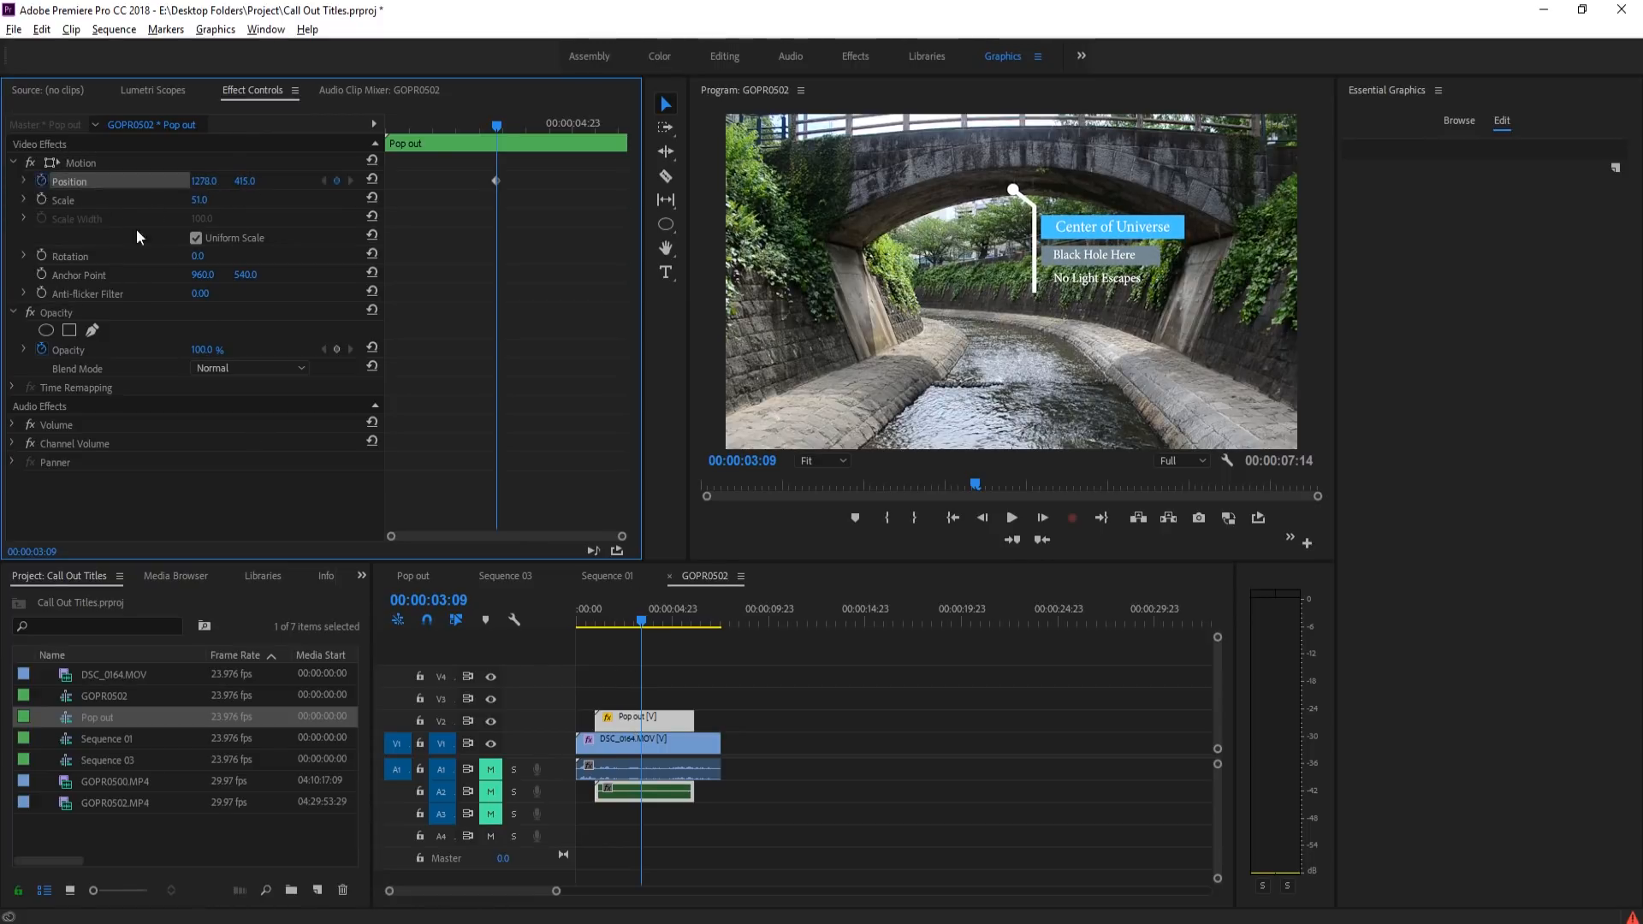
- Delete the Pop out clip's position keyframe and start new position keyframing at 00:00:01:07 with 1323.0, 395.0
mouse_move(623, 612)
left_mouse_down()
mouse_move(588, 616)
mouse_move(604, 616)
left_mouse_up()
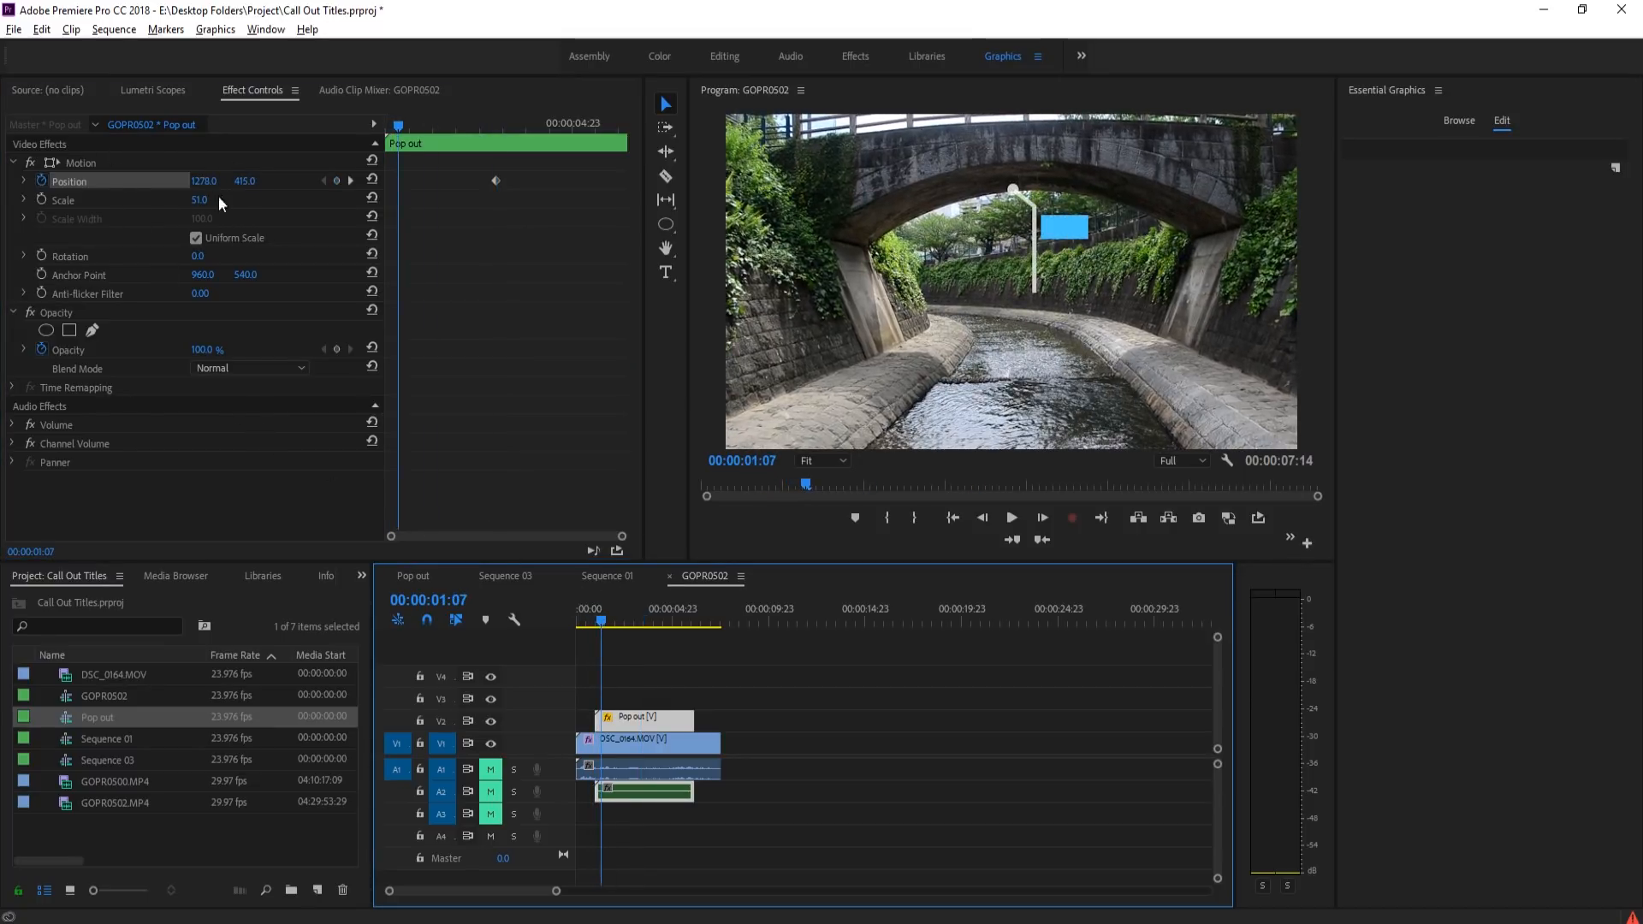
left_click(41, 180)
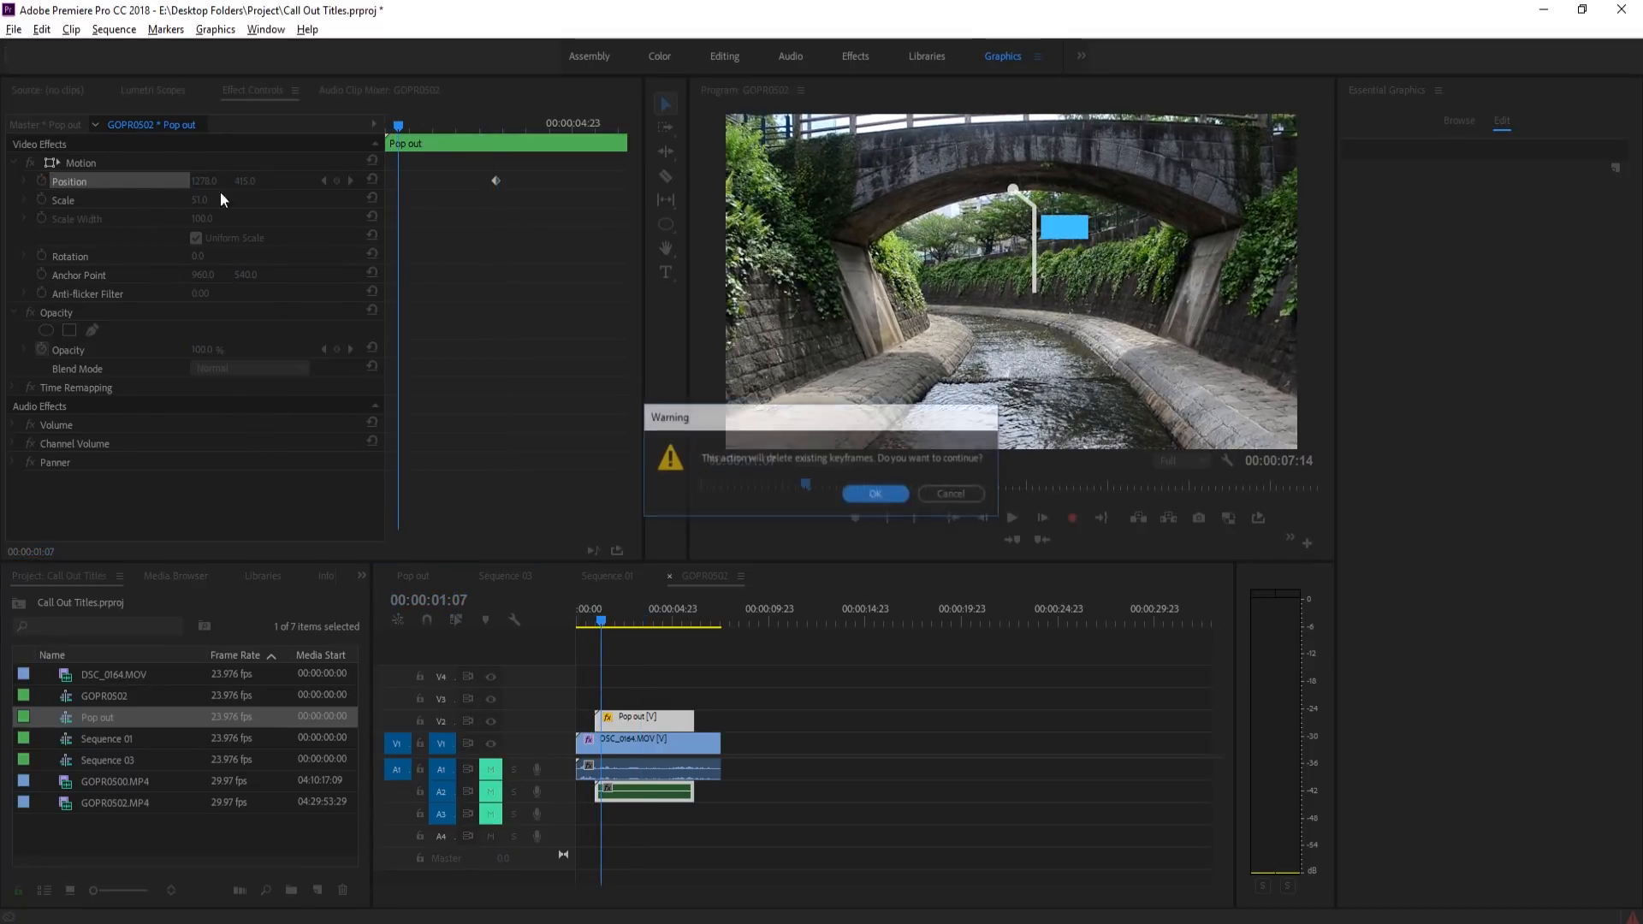
left_click(869, 493)
mouse_move(208, 188)
left_mouse_down()
mouse_move(249, 188)
mouse_move(232, 183)
left_mouse_up()
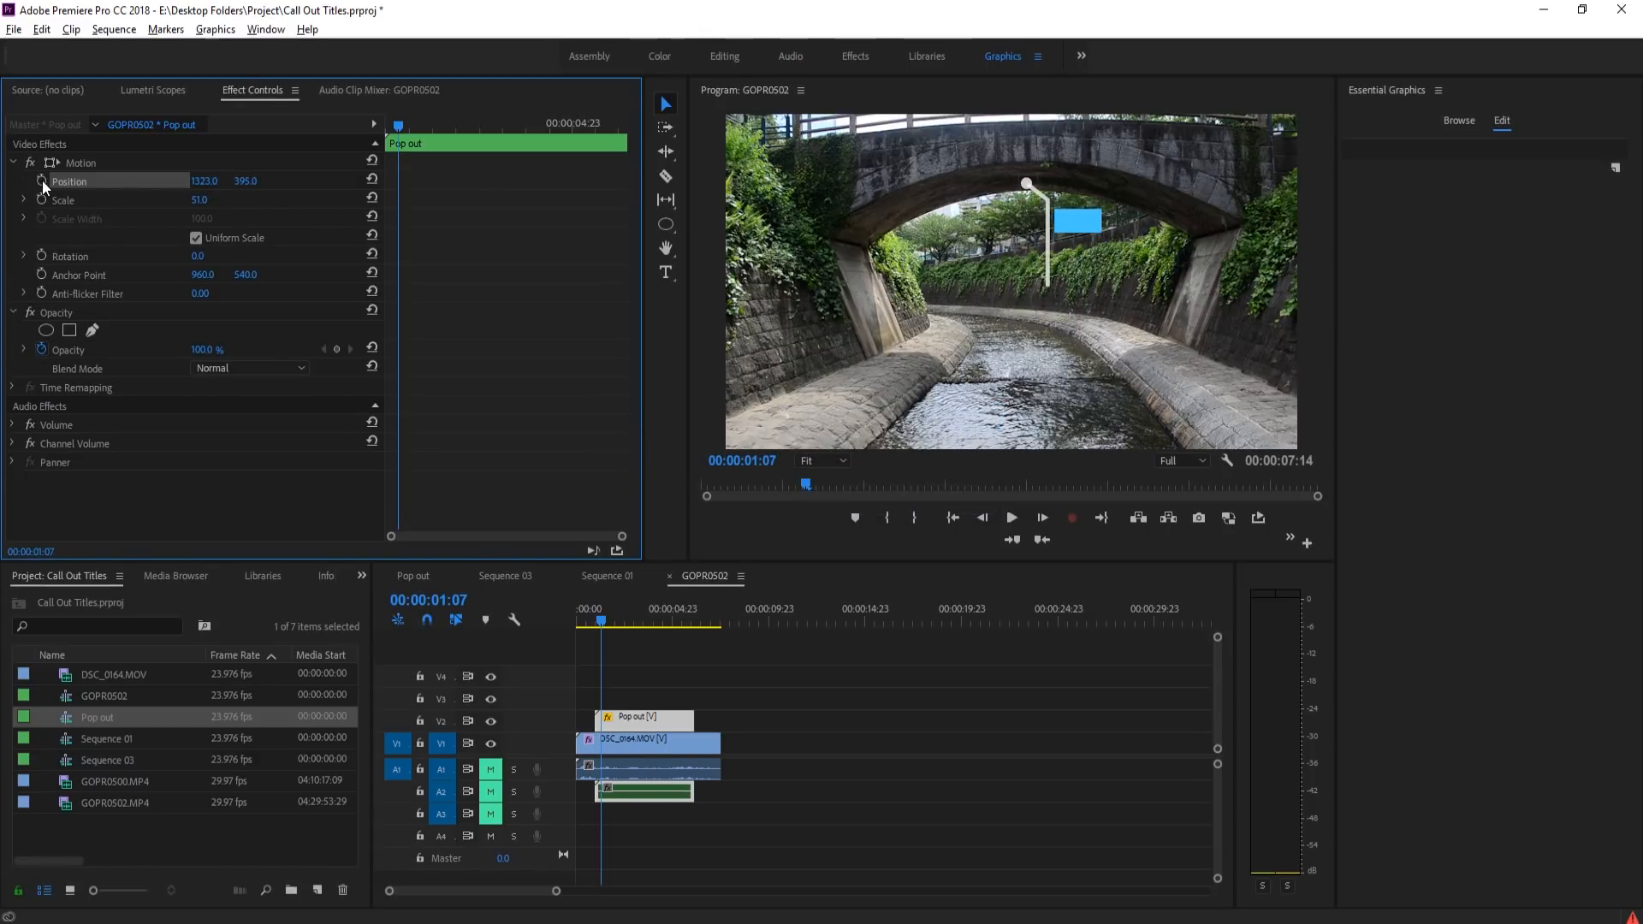
- Keyframe the Pop out position to follow the footage: 1316.0, 403.0 at 00:00:01:18, vertical 424.0 mid-clip, and 1287.0, 421.0 at 00:00:05:12
left_click(1042, 524)
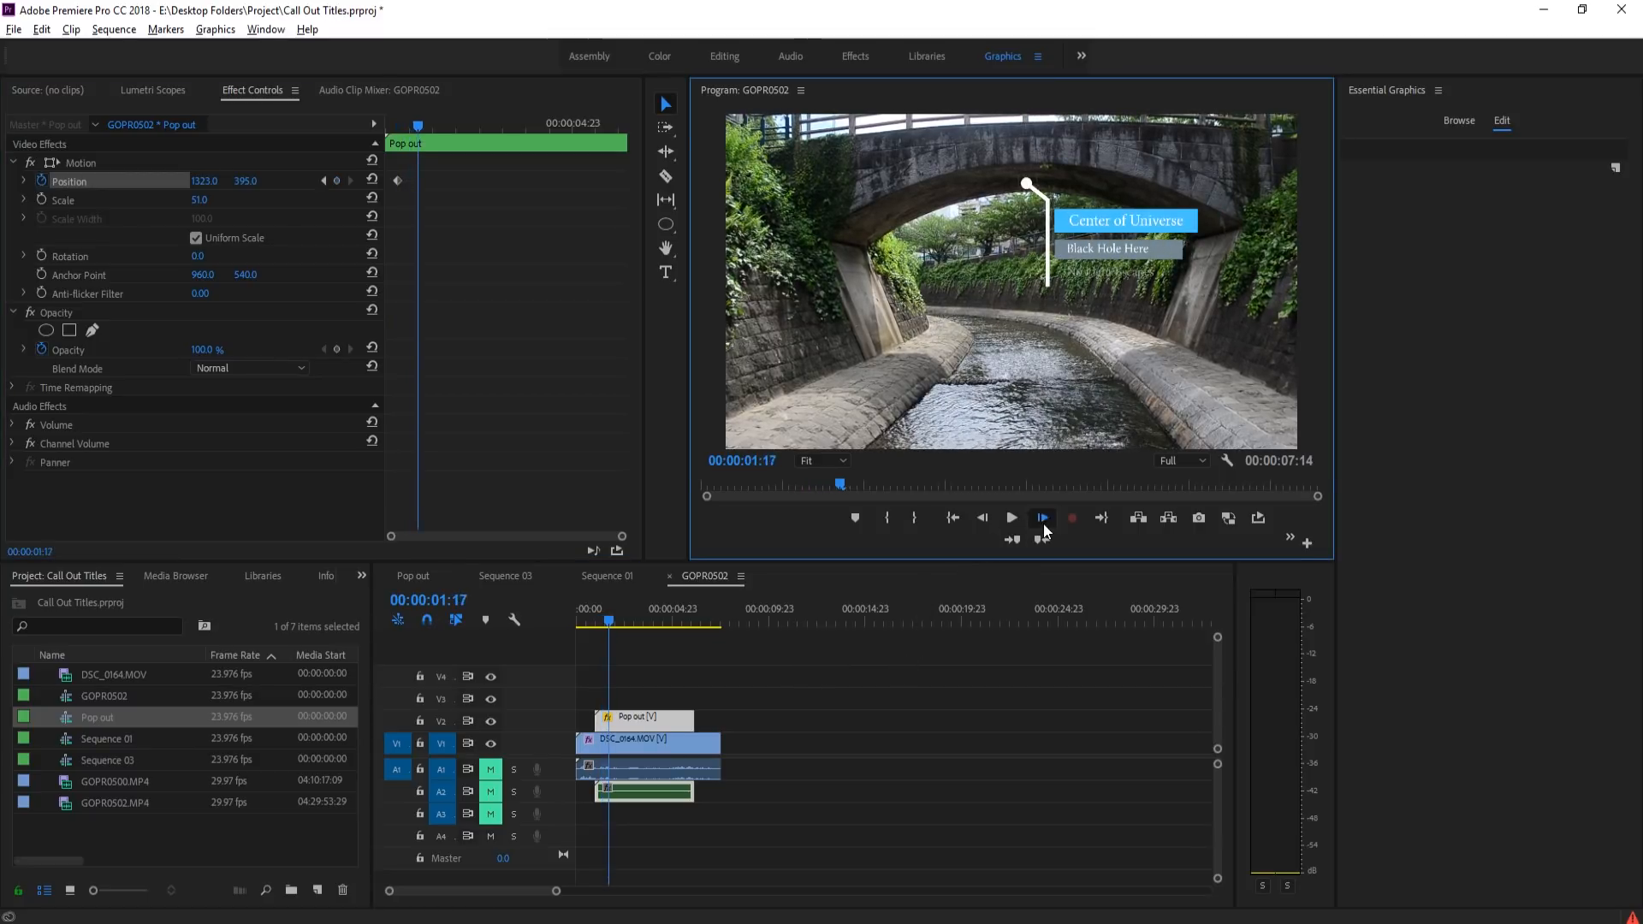
left_click_drag(247, 187, 208, 180)
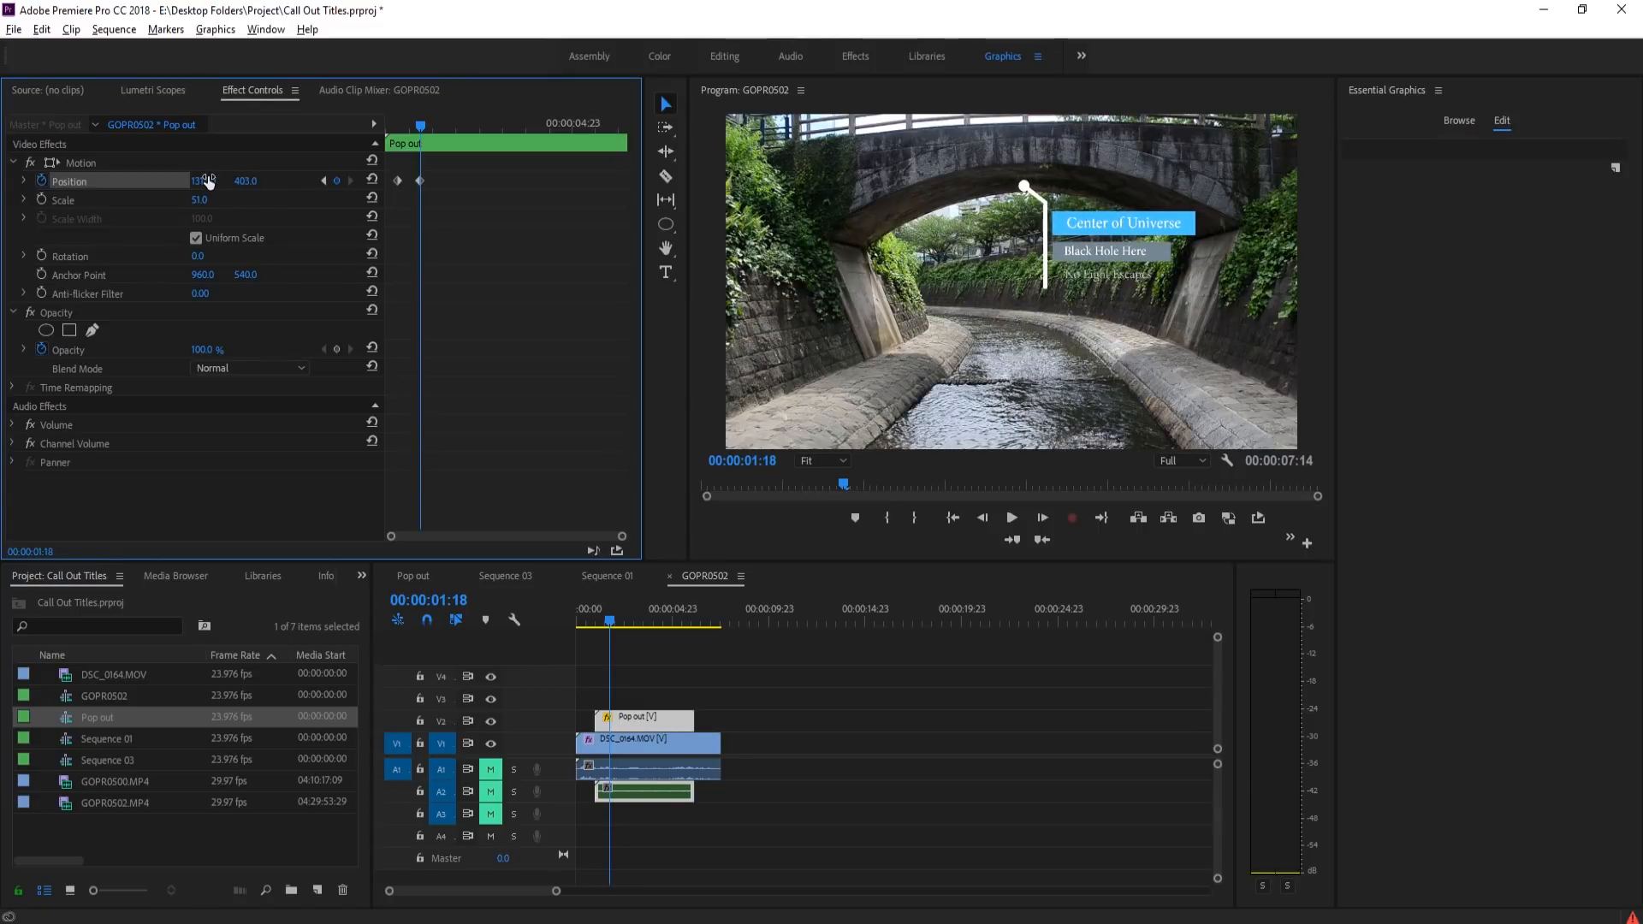
left_click(1043, 517)
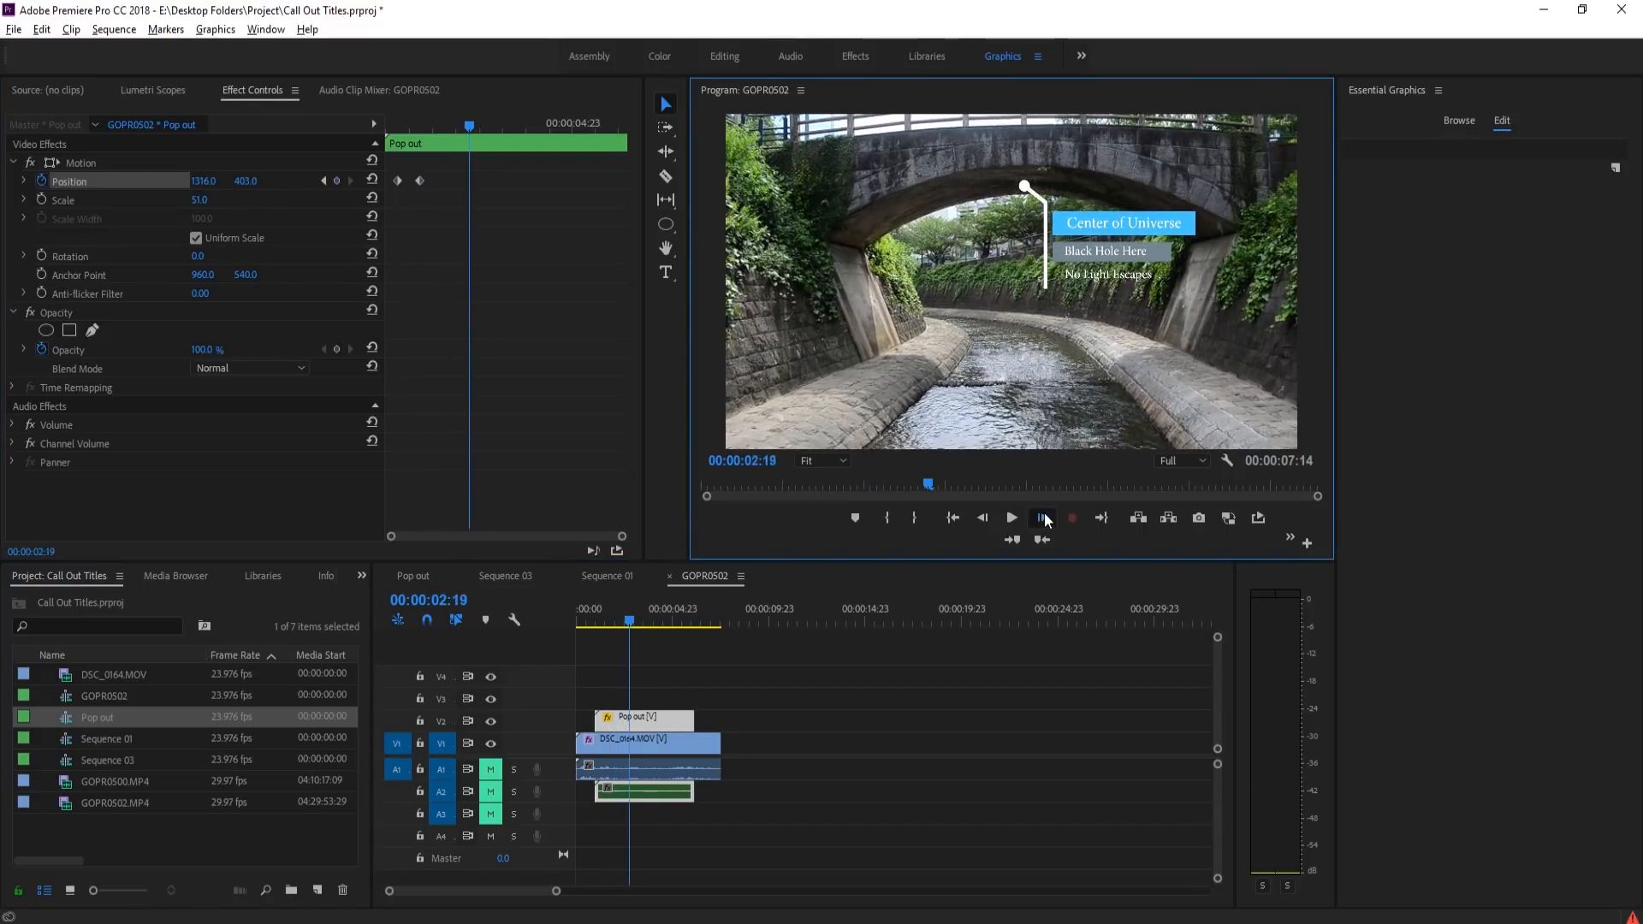
left_click_drag(246, 183, 204, 182)
left_click(1042, 518)
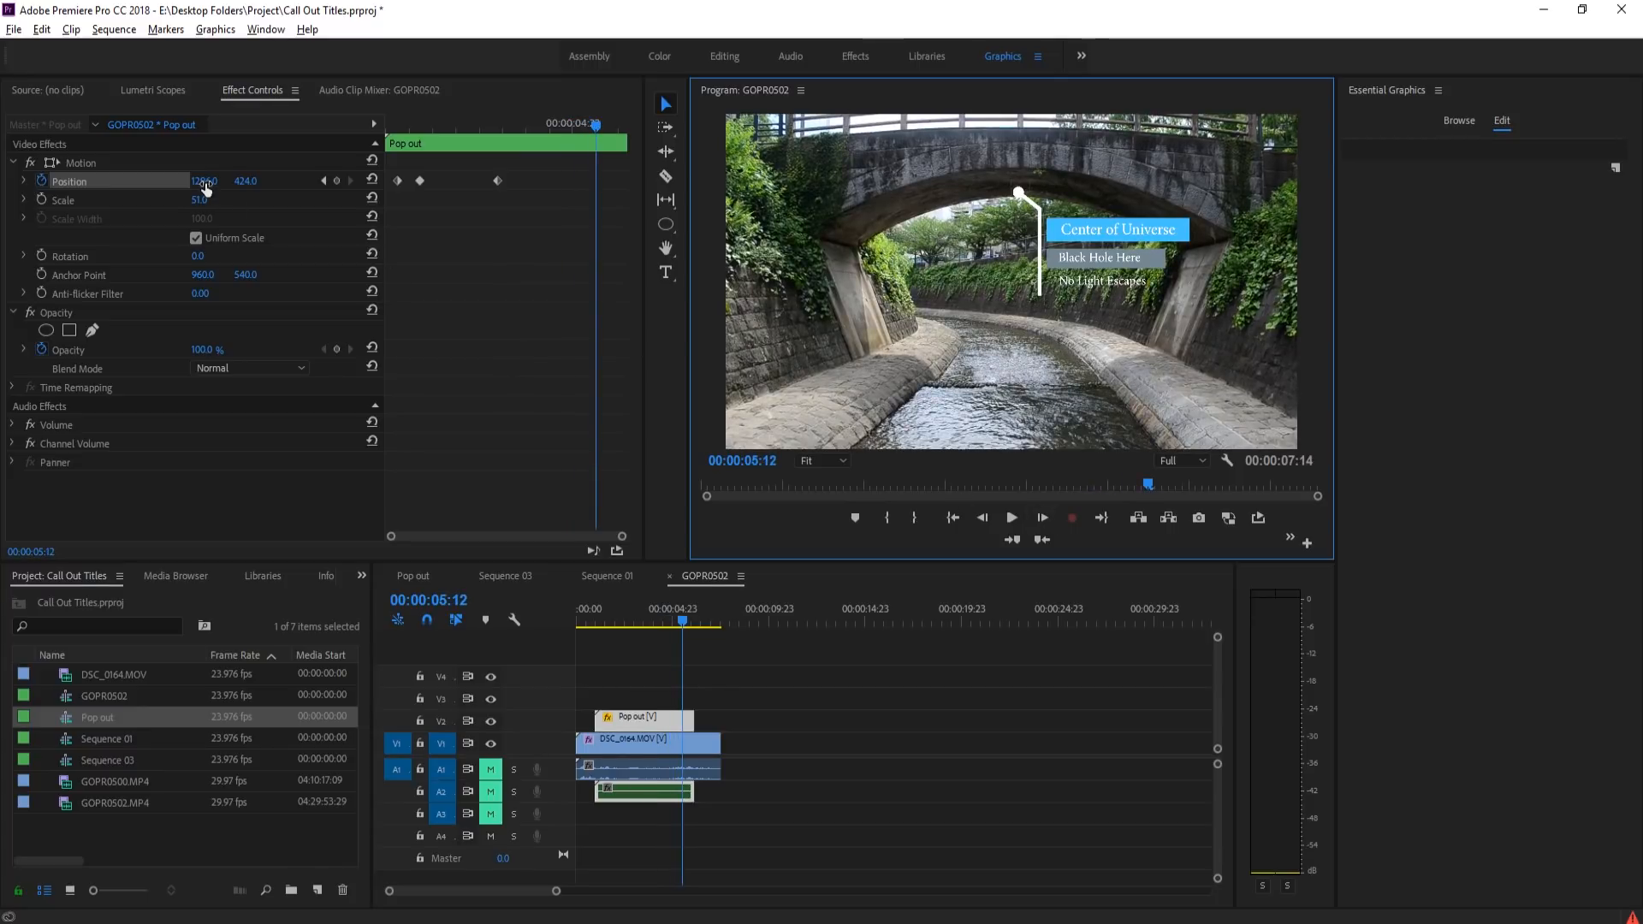
left_click_drag(250, 184, 209, 182)
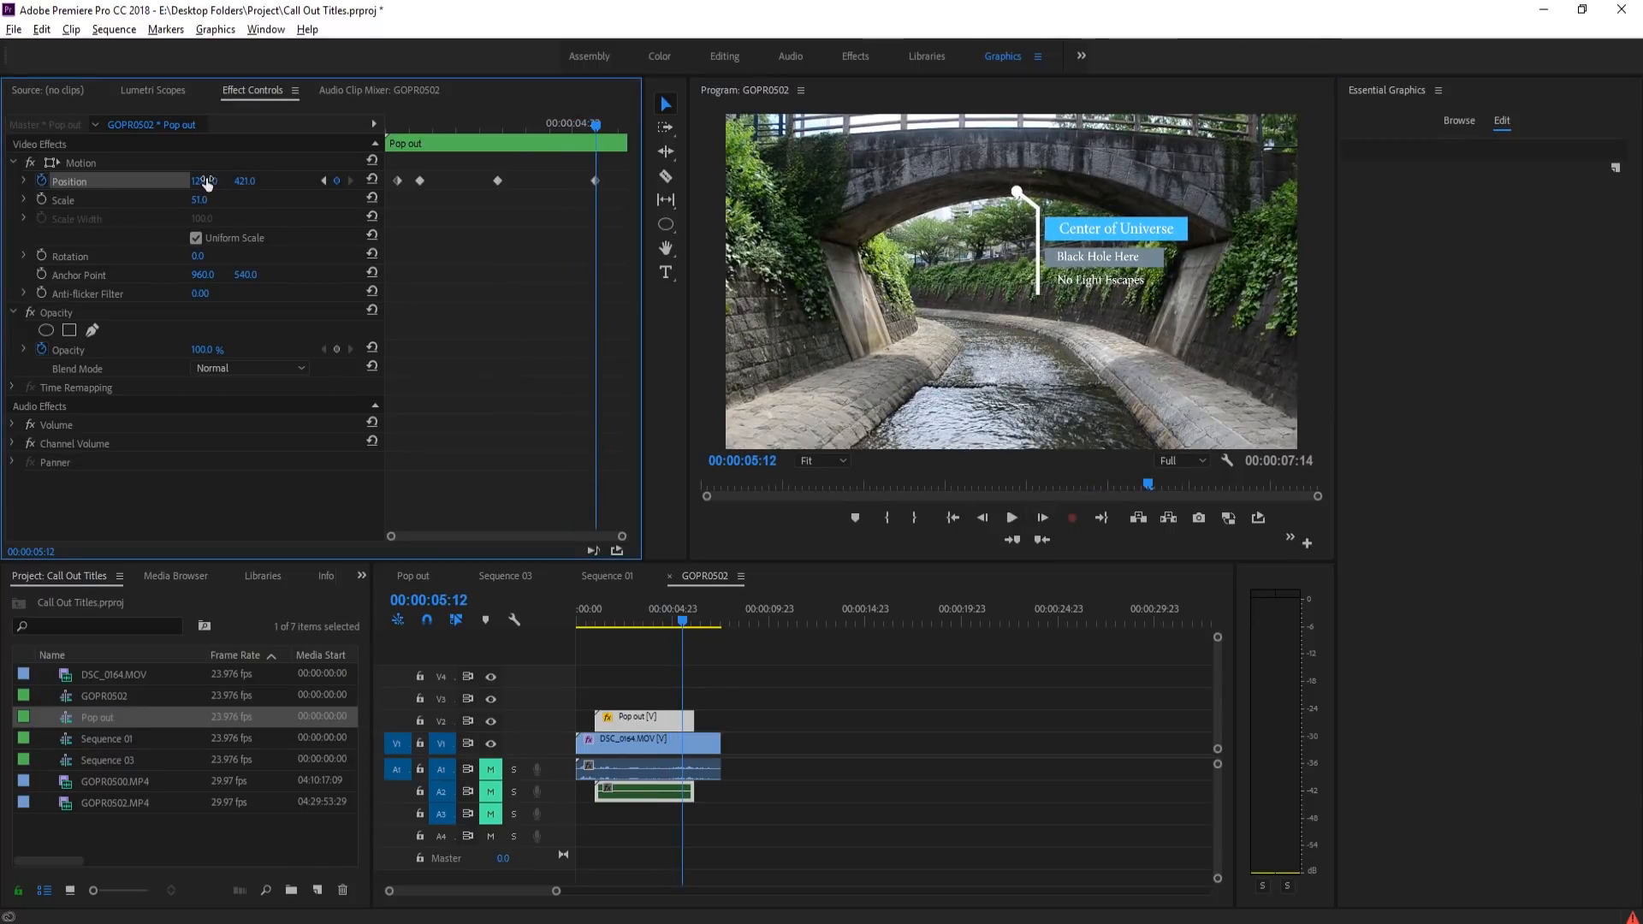
left_click(1041, 520)
- Play the GOPR0502 sequence from near its start to check how the keyframed call-out follows the bridge
left_click(577, 609)
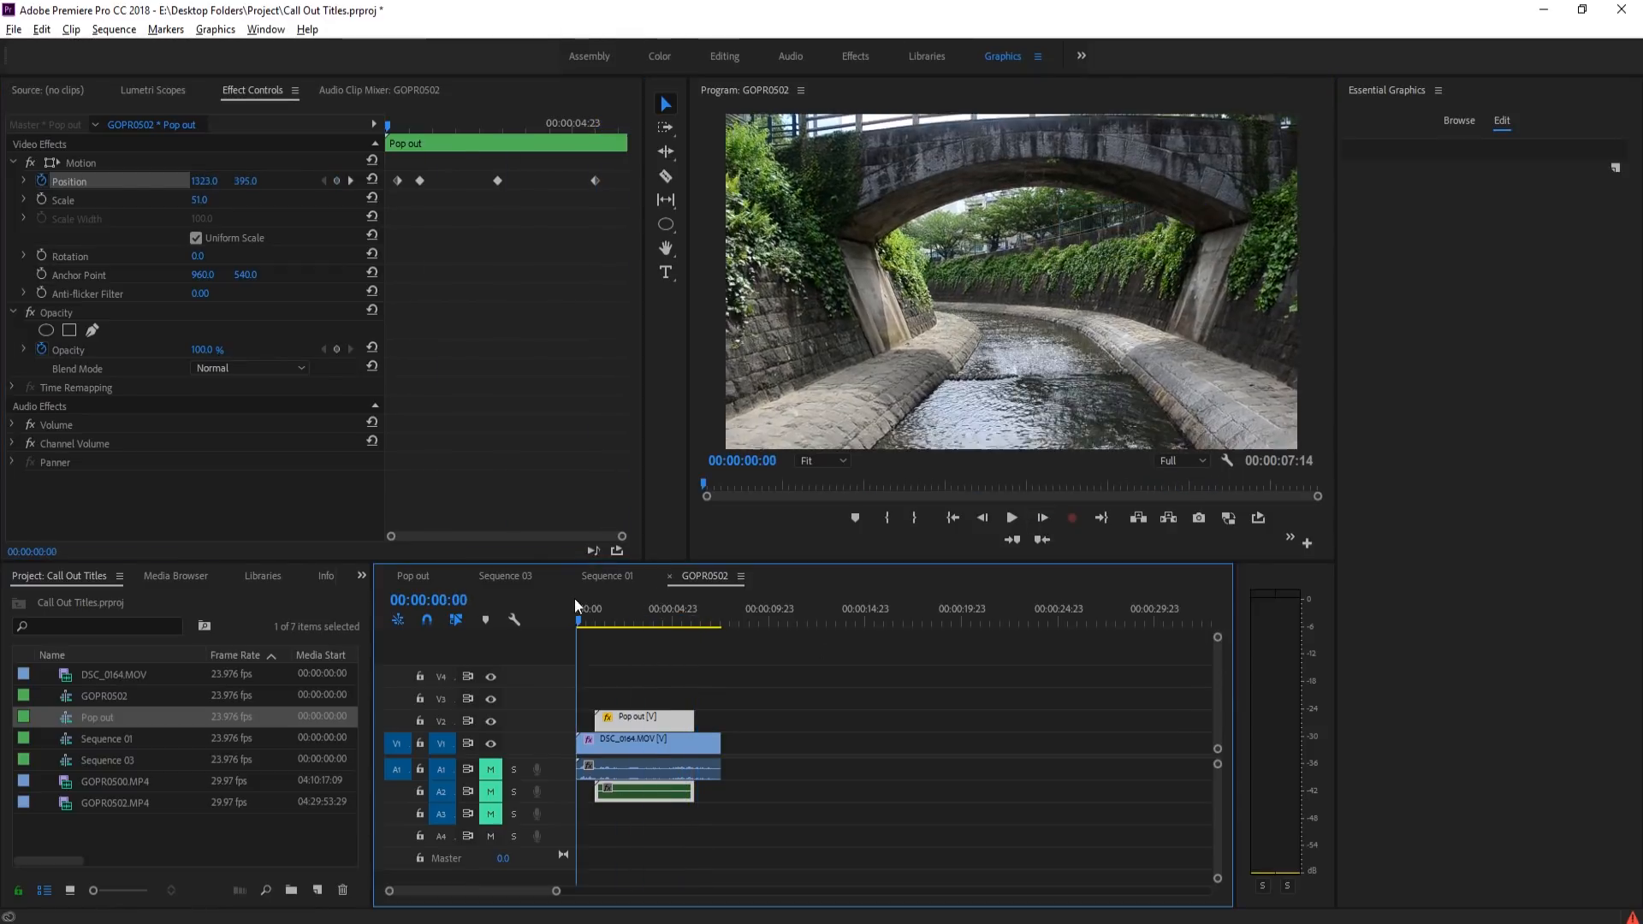
left_click_drag(576, 605, 602, 603)
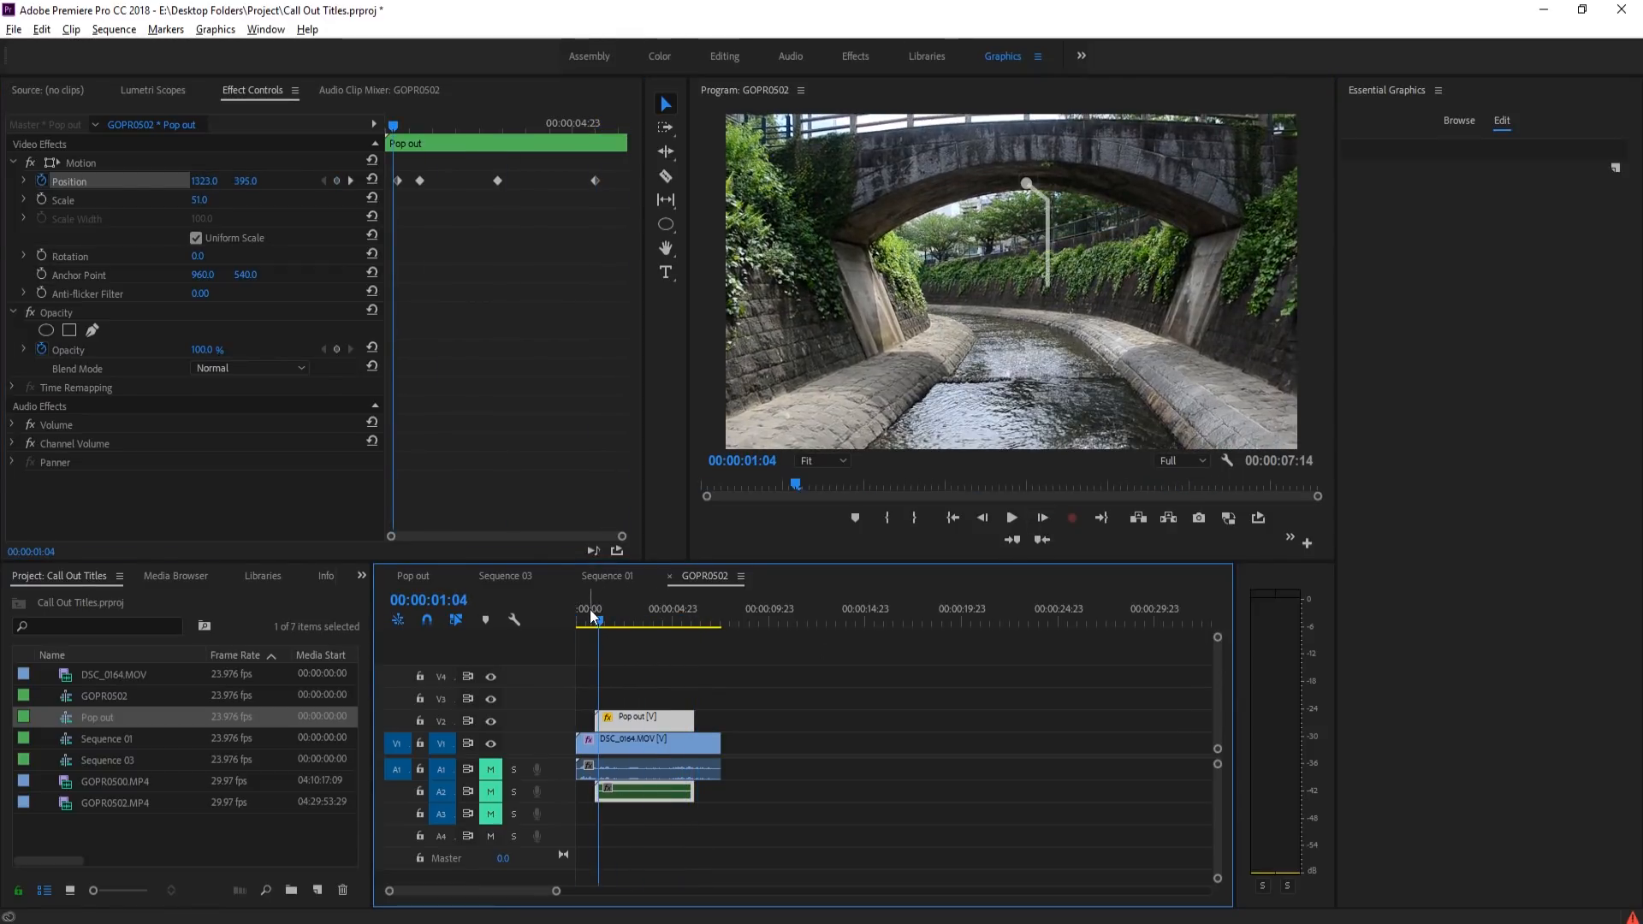
key("space")
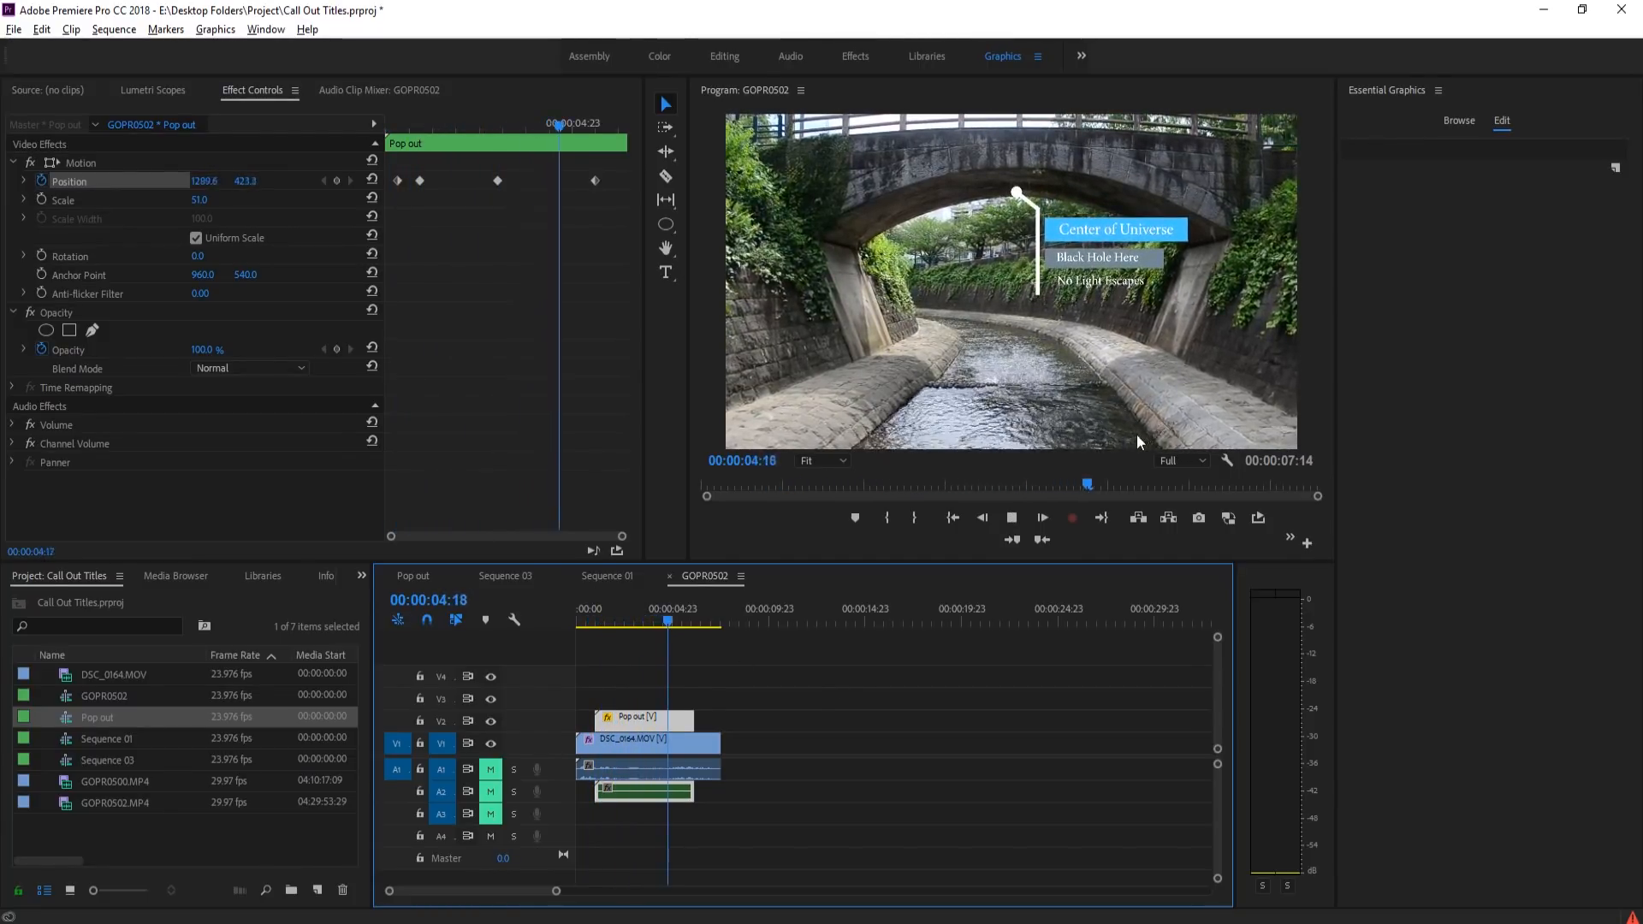
key("space")
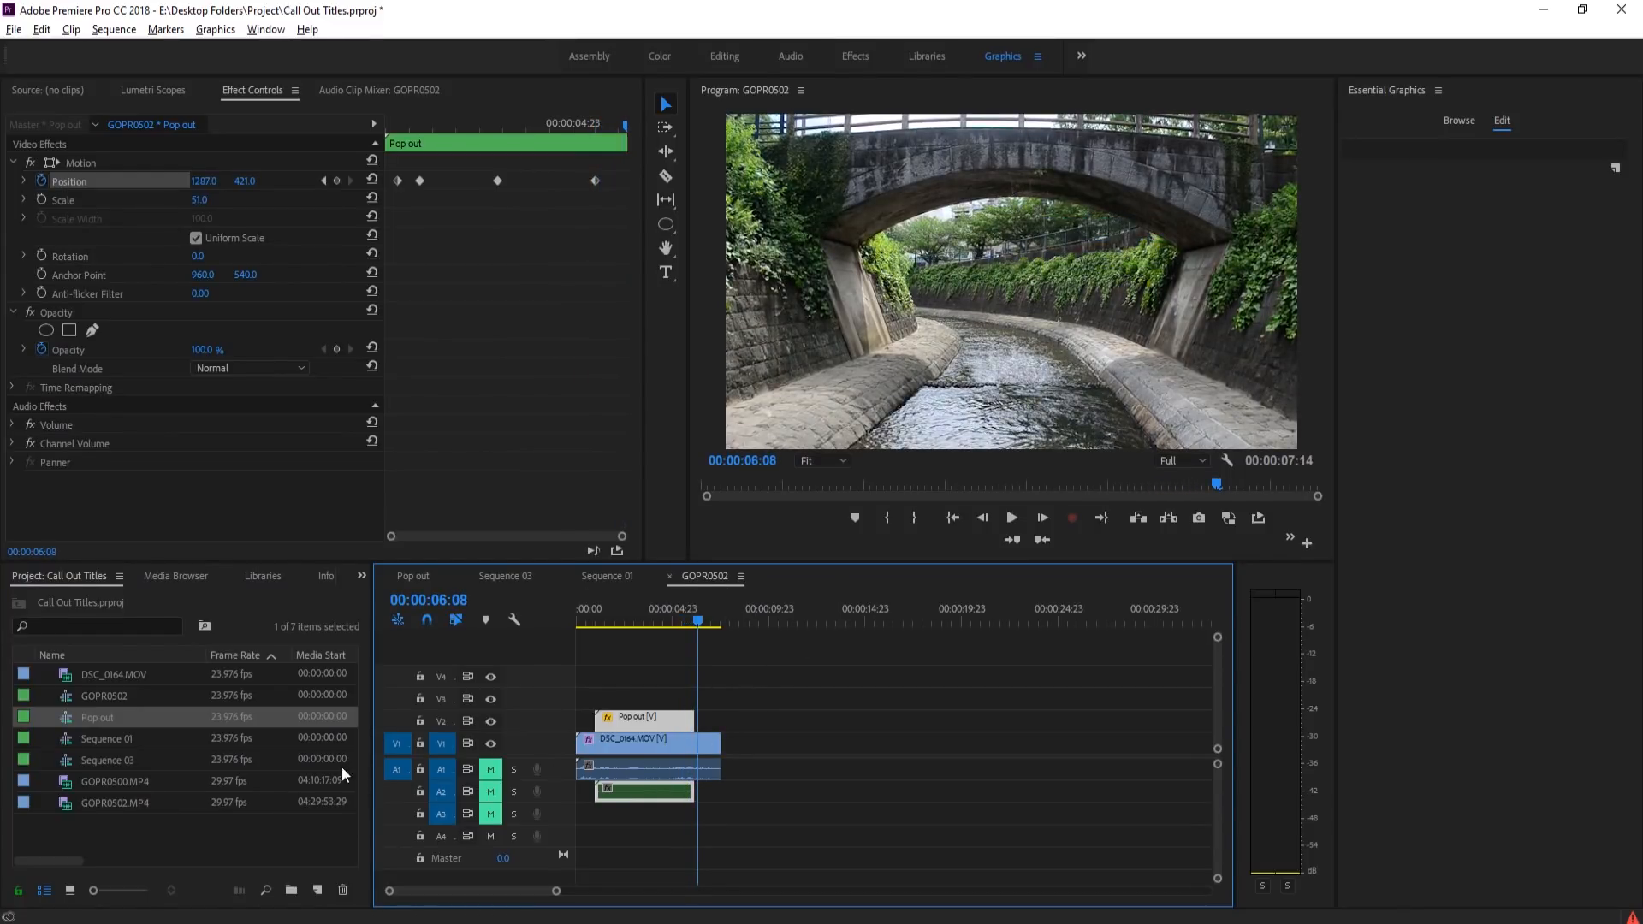
- Review the Pop out and Sequence 01 title timelines alongside the GOPR0502 sequence
left_click(415, 577)
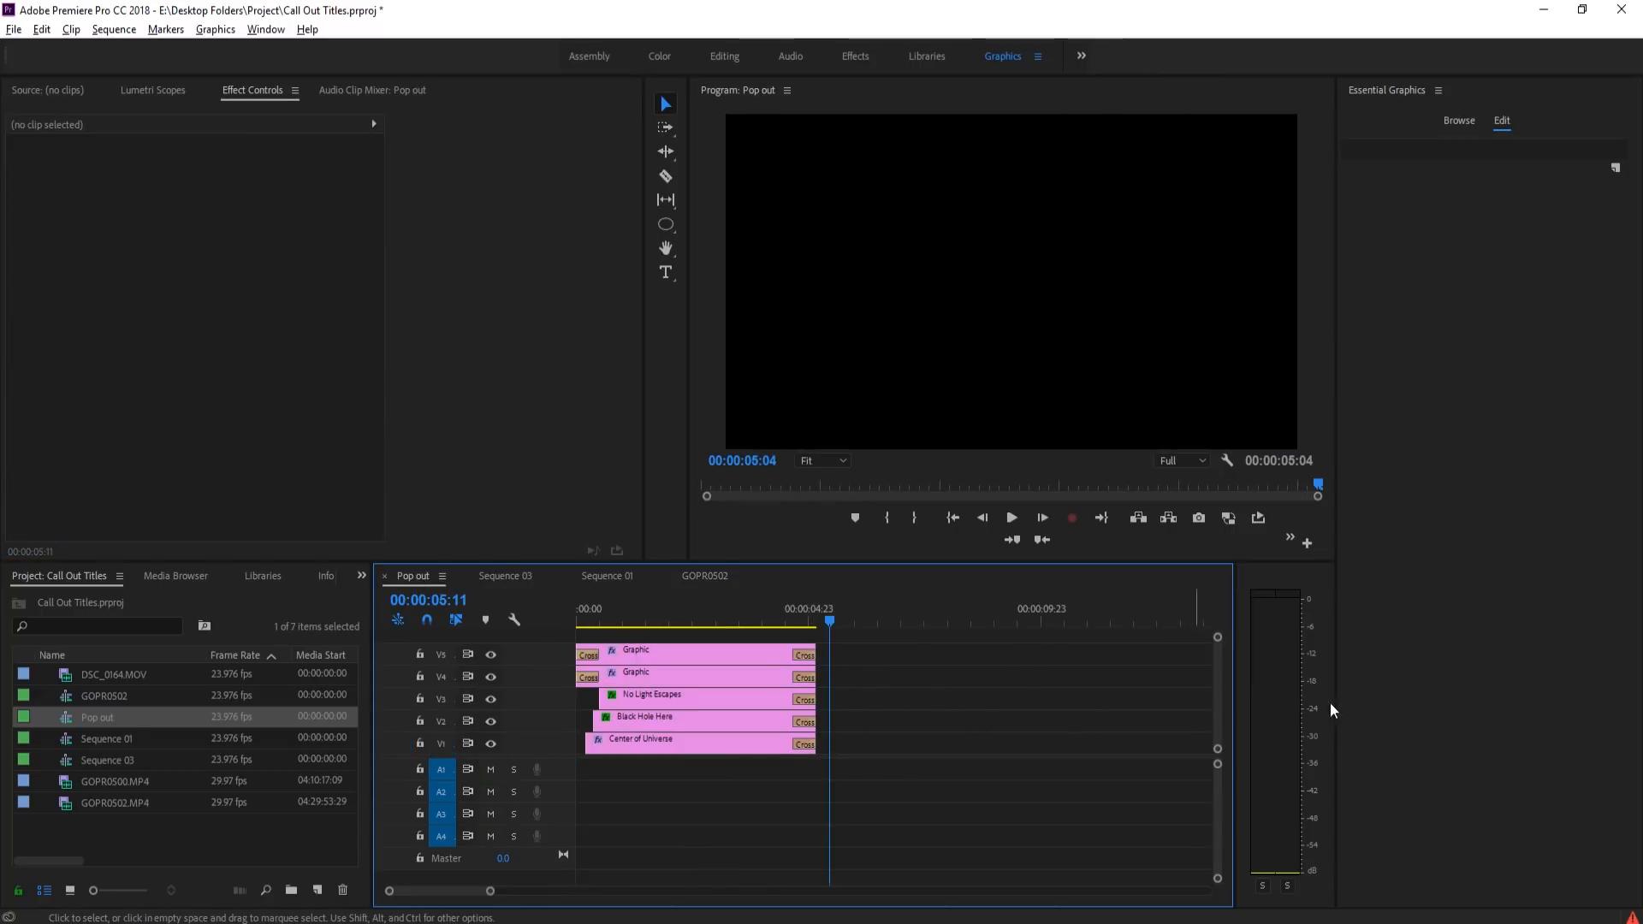
left_click(702, 577)
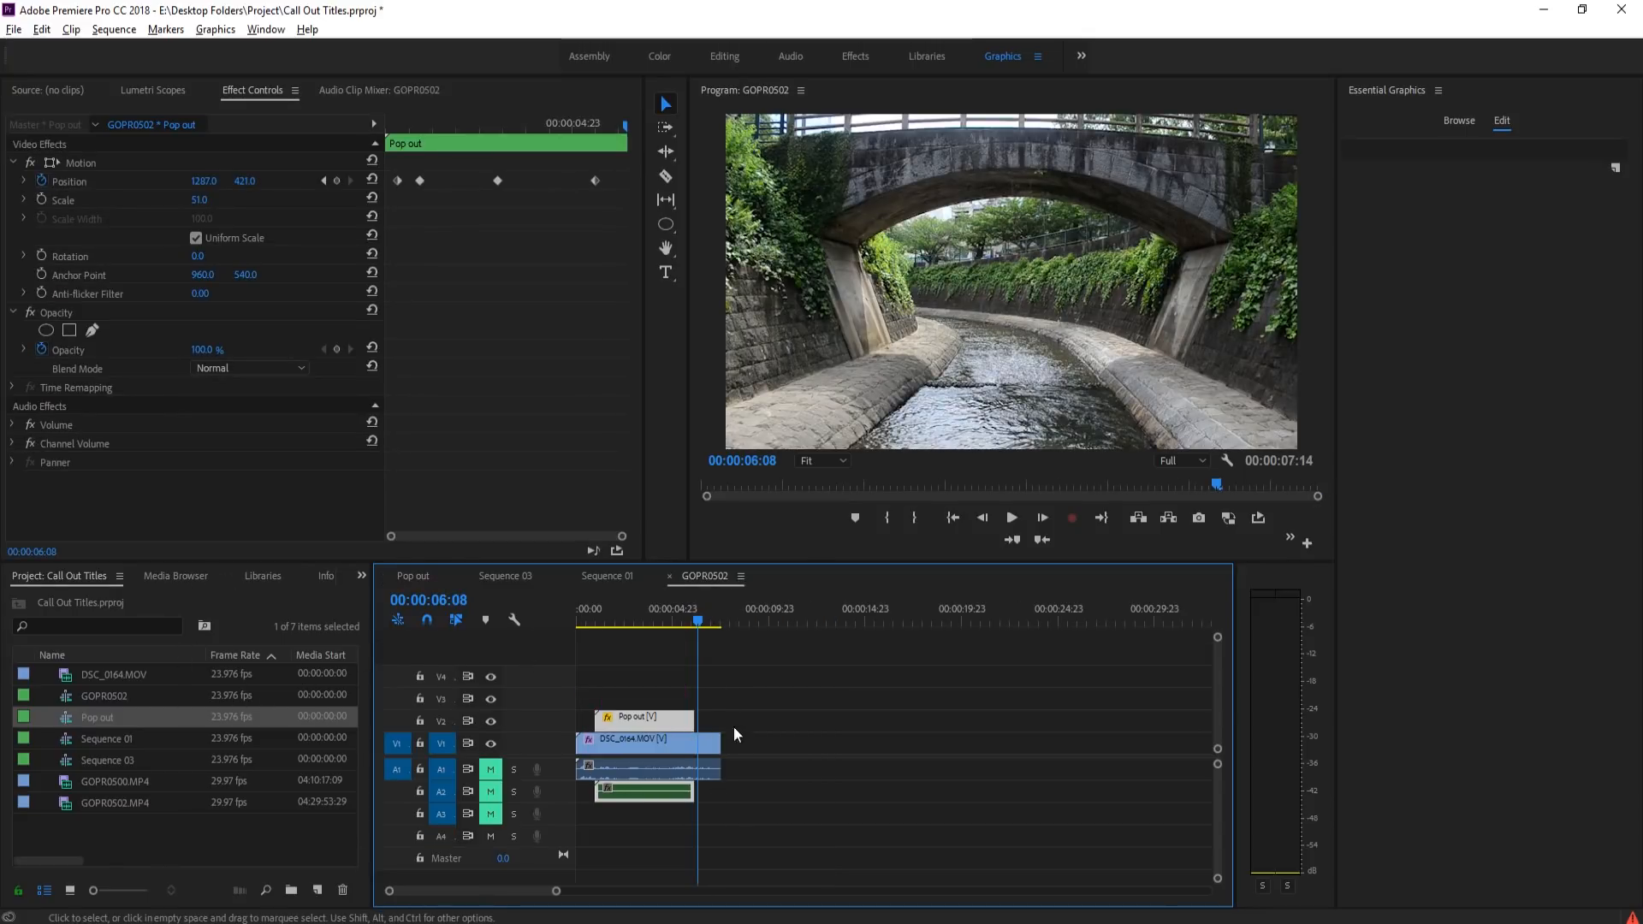
left_click_drag(692, 720, 917, 706)
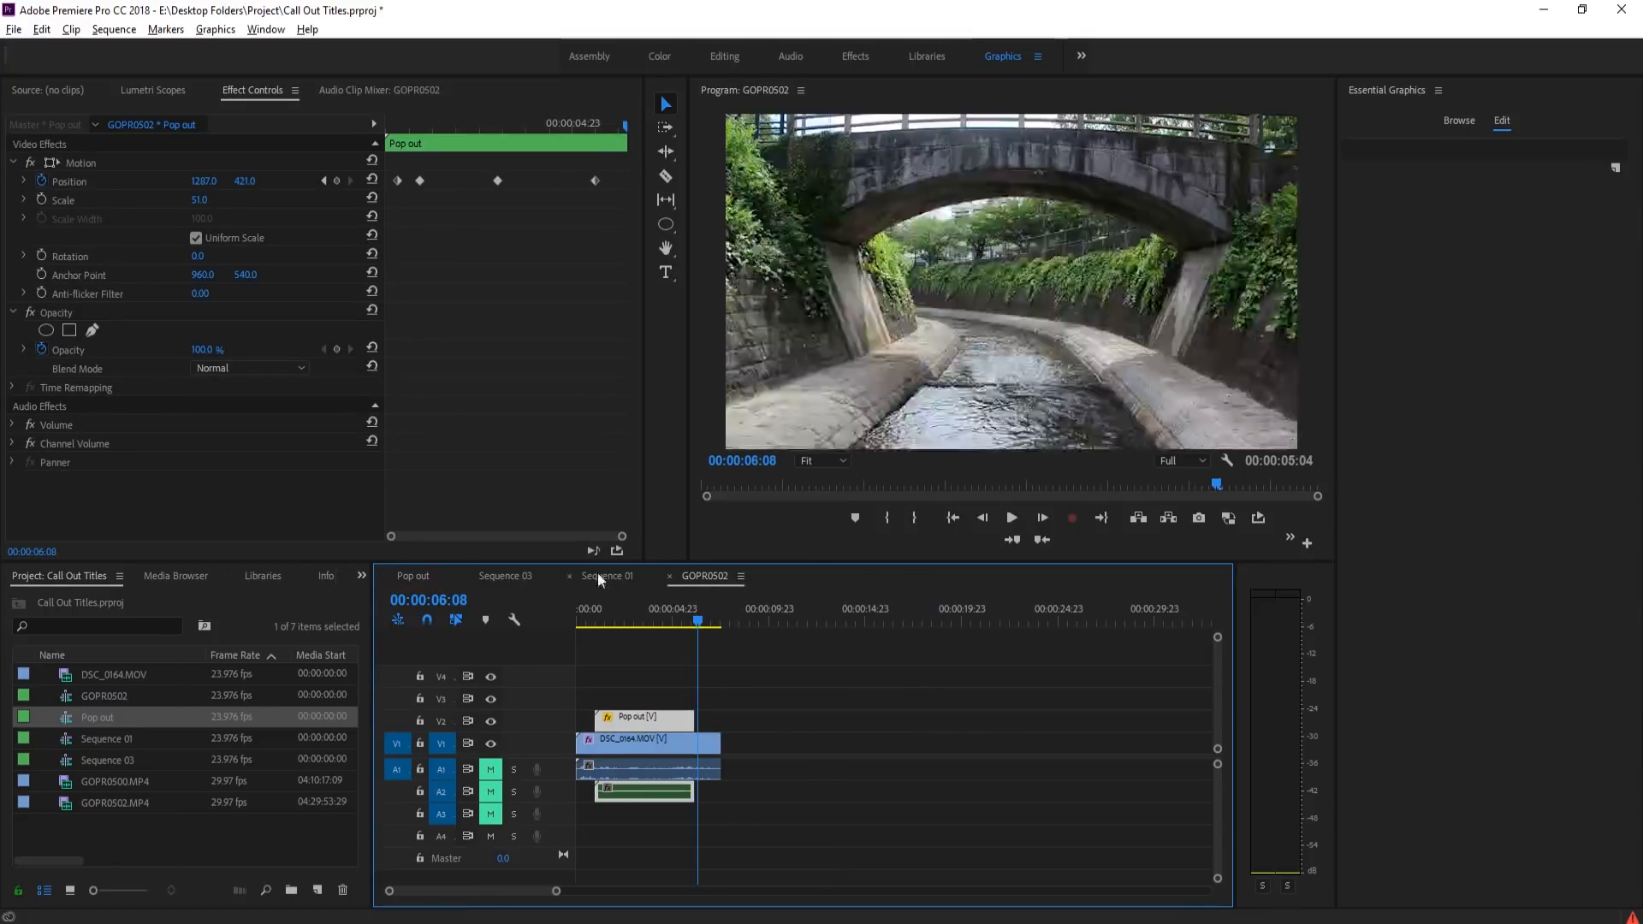
left_click(609, 576)
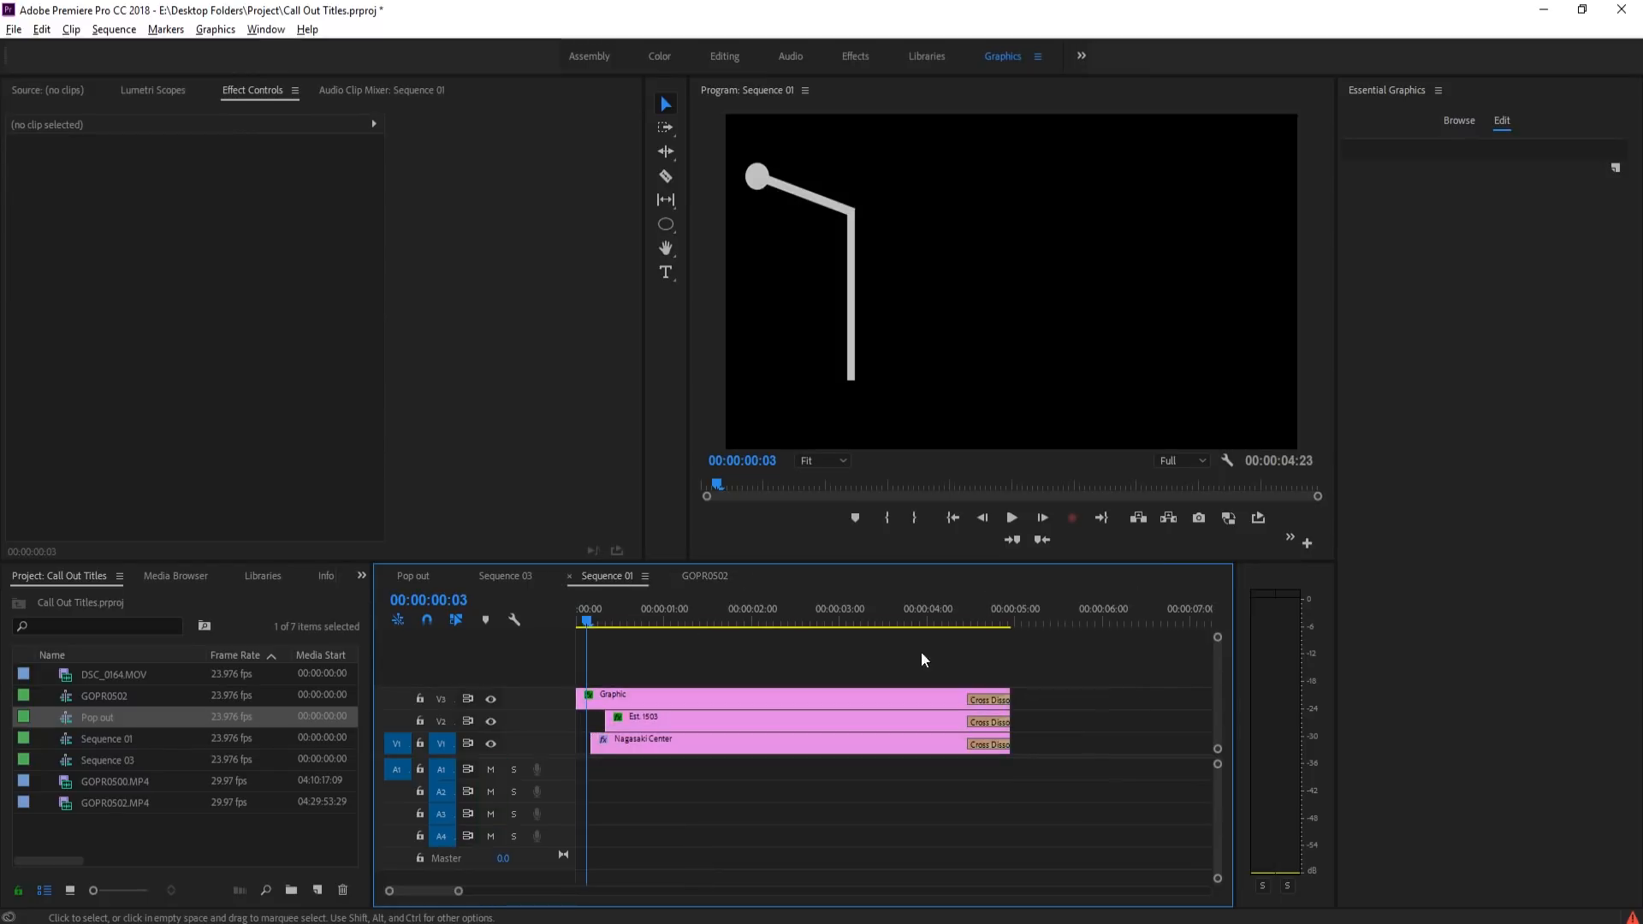
left_click(420, 576)
left_click(695, 576)
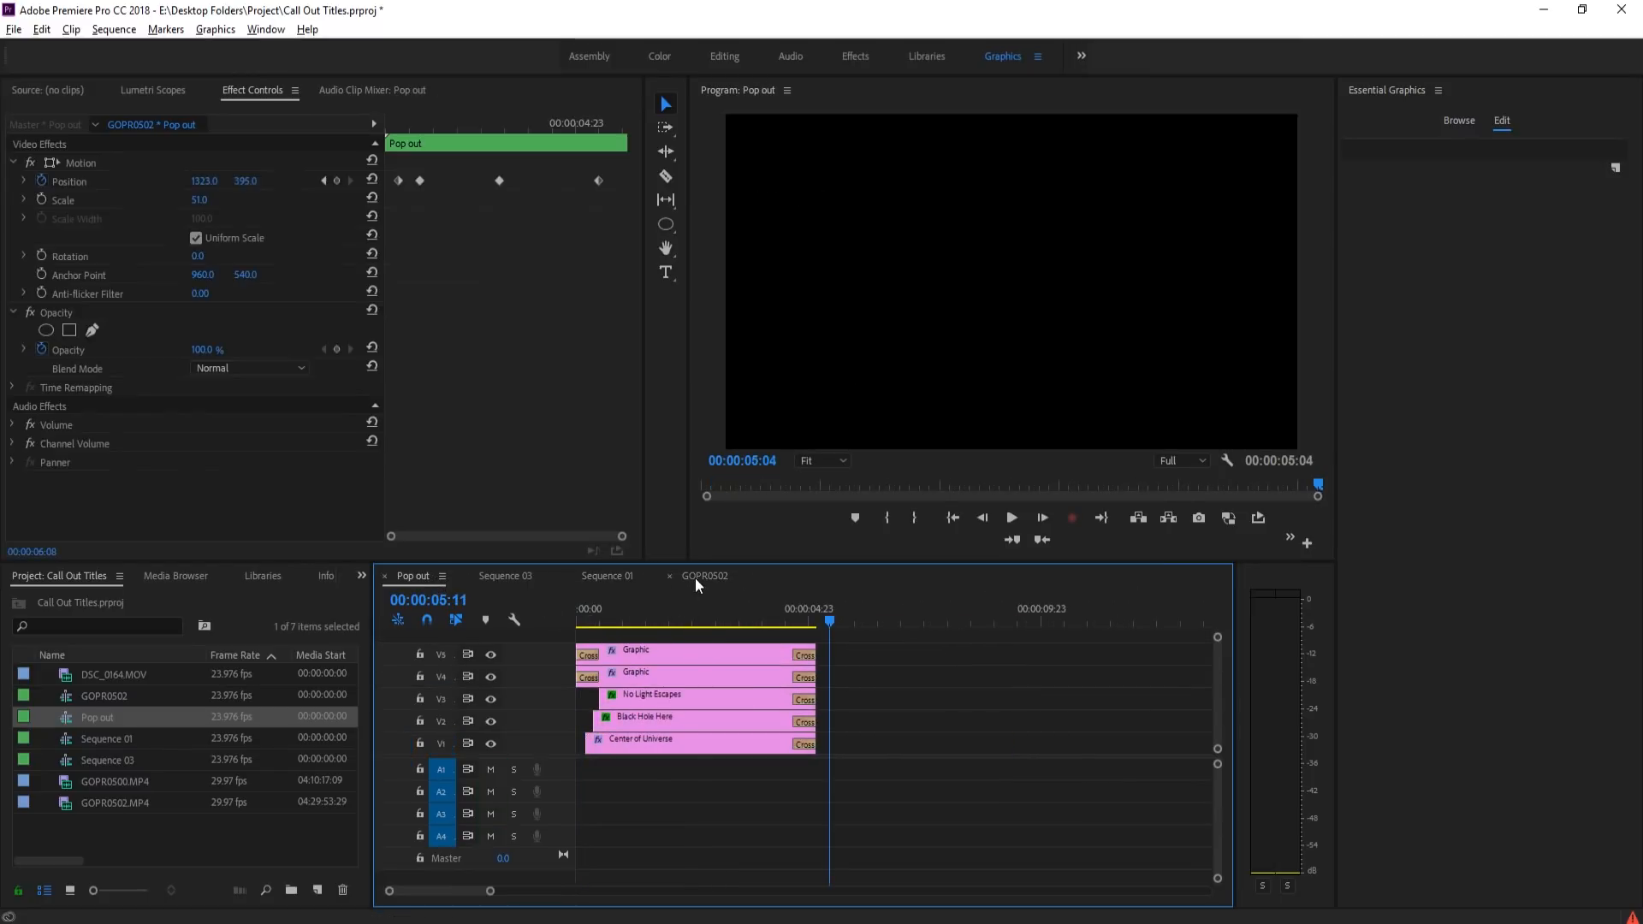